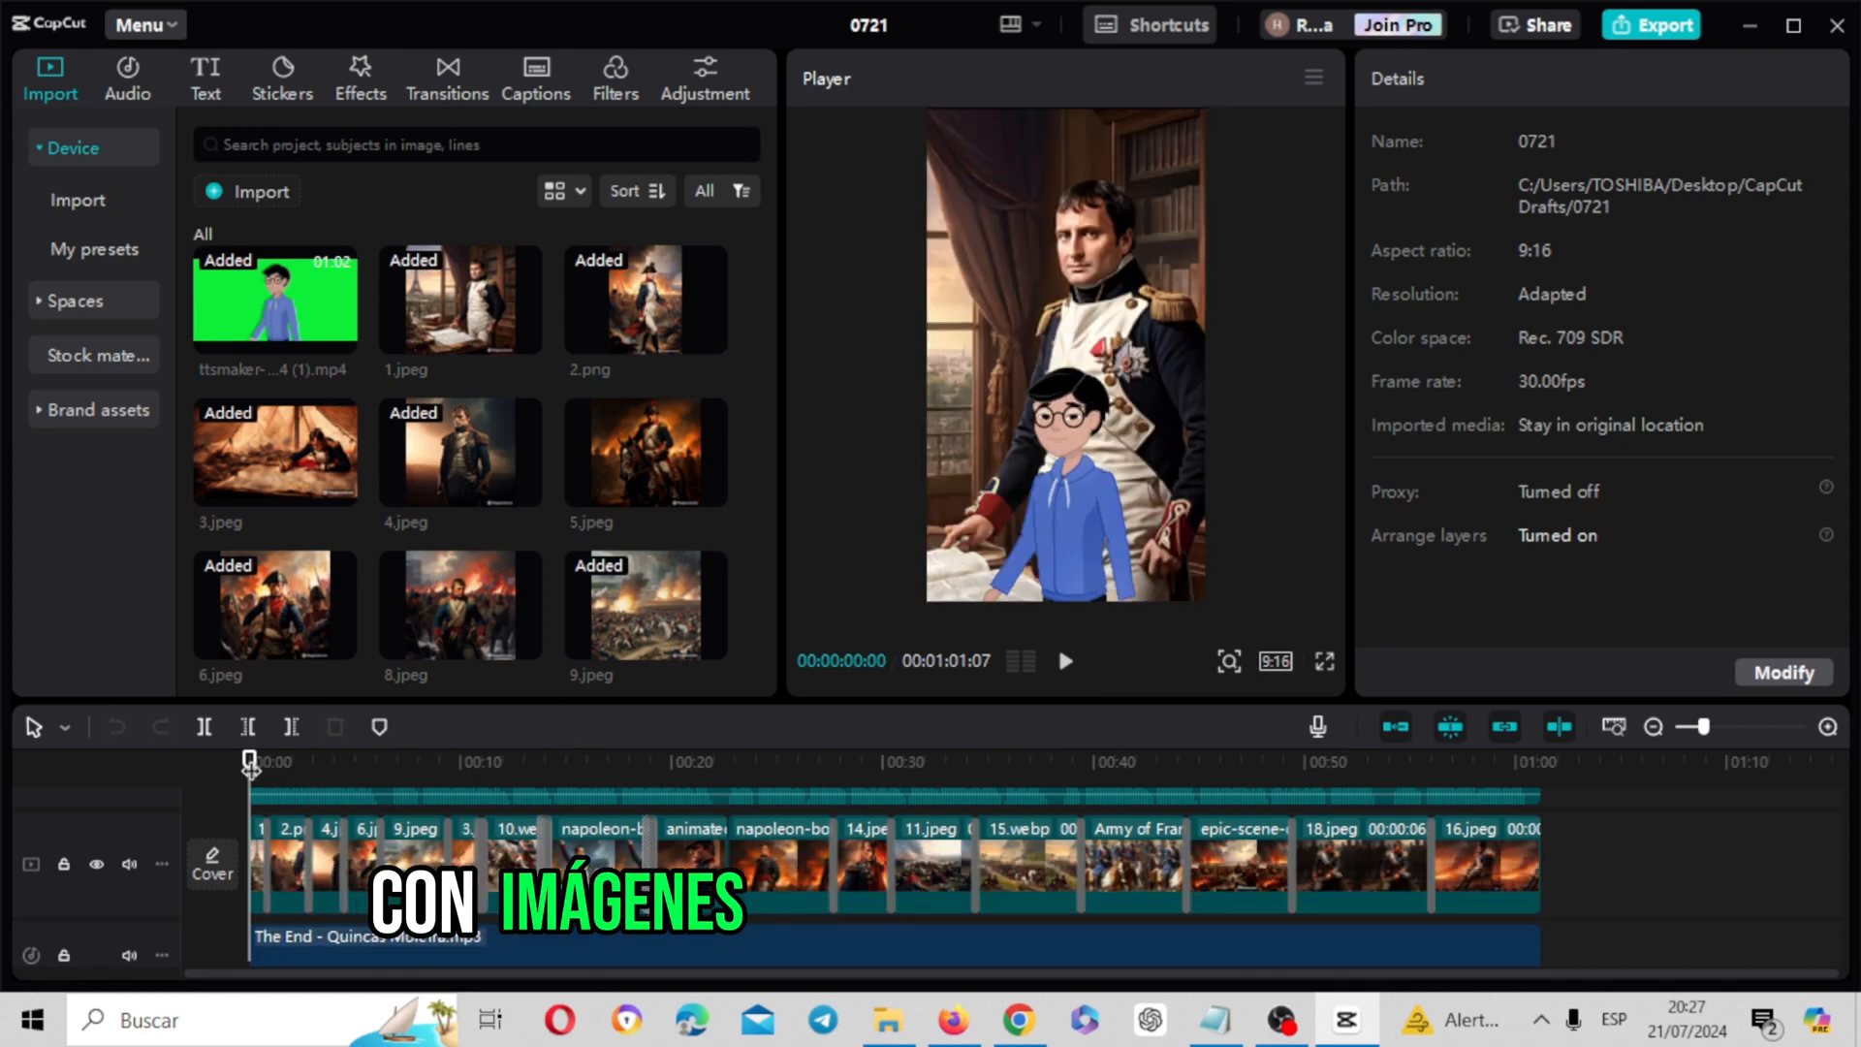
Scrub through the Napoleon video in CapCut and look over the ChatGPT, TTSMaker and Adobe Express pages used to make it
left_click_drag(268, 769, 691, 781)
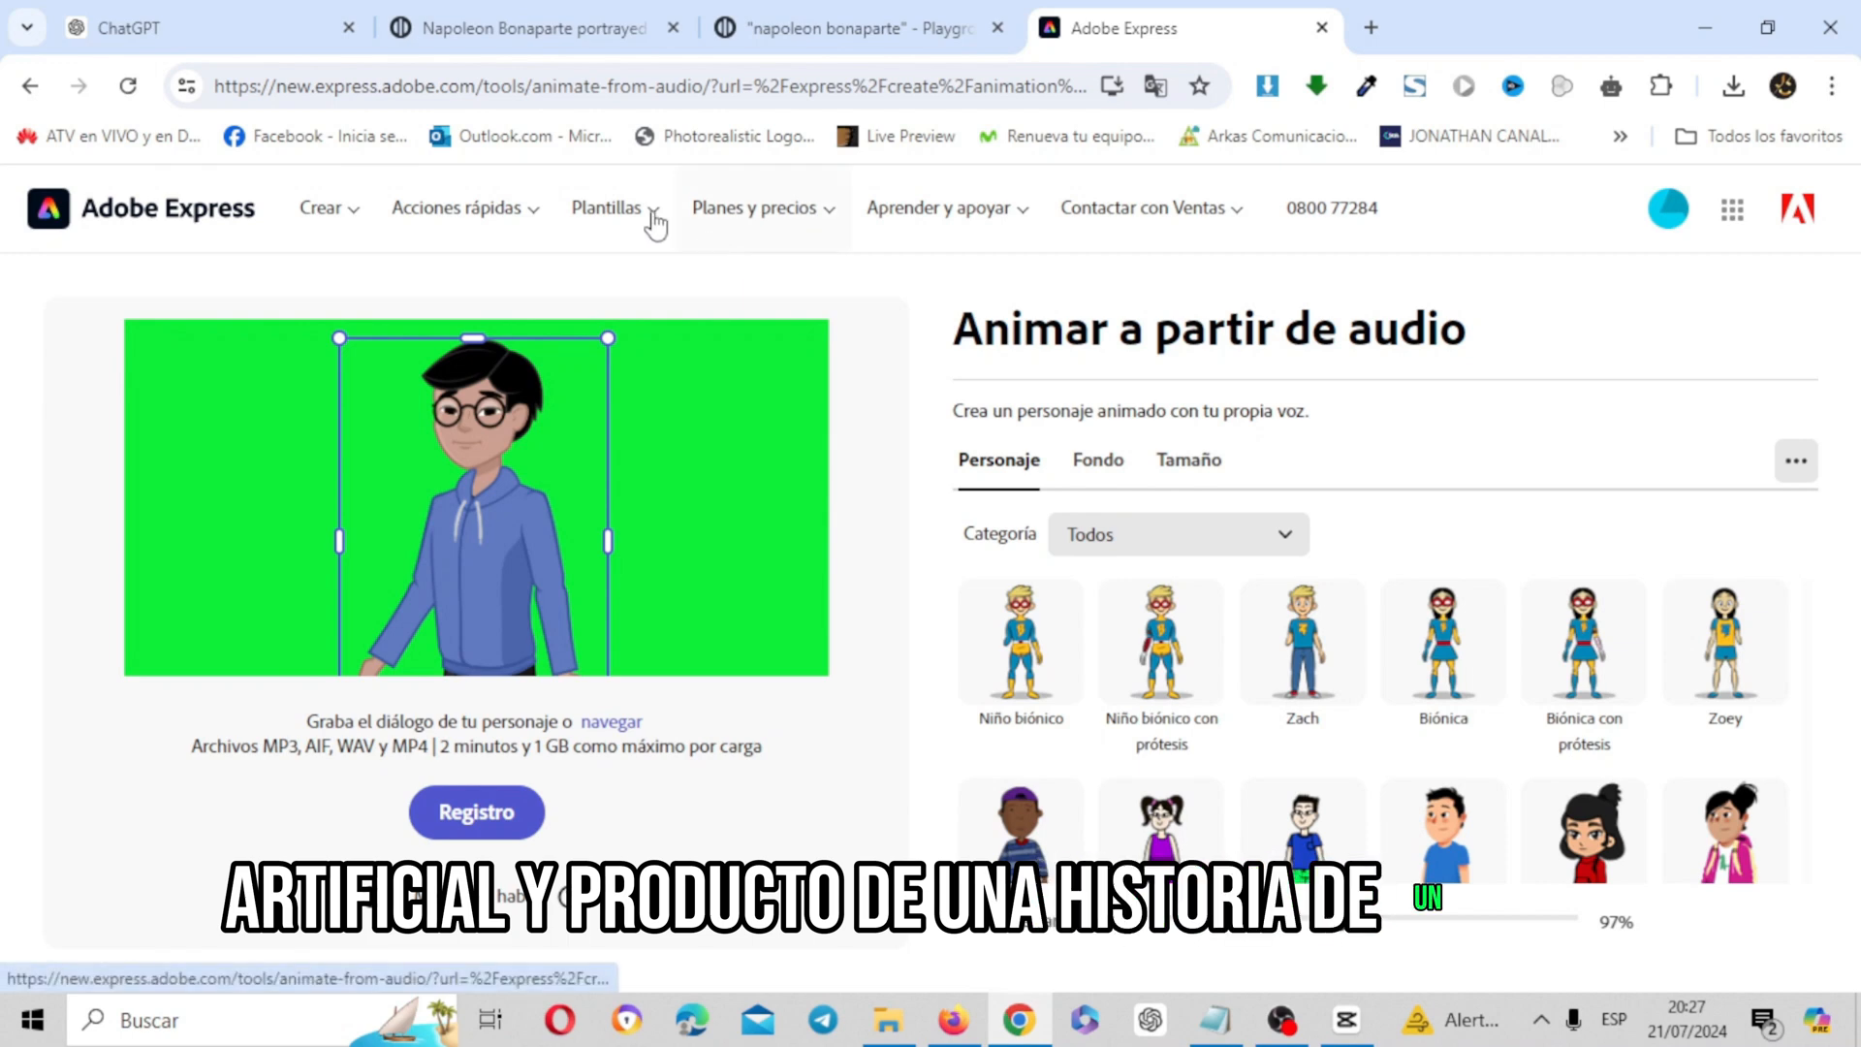
left_click(256, 7)
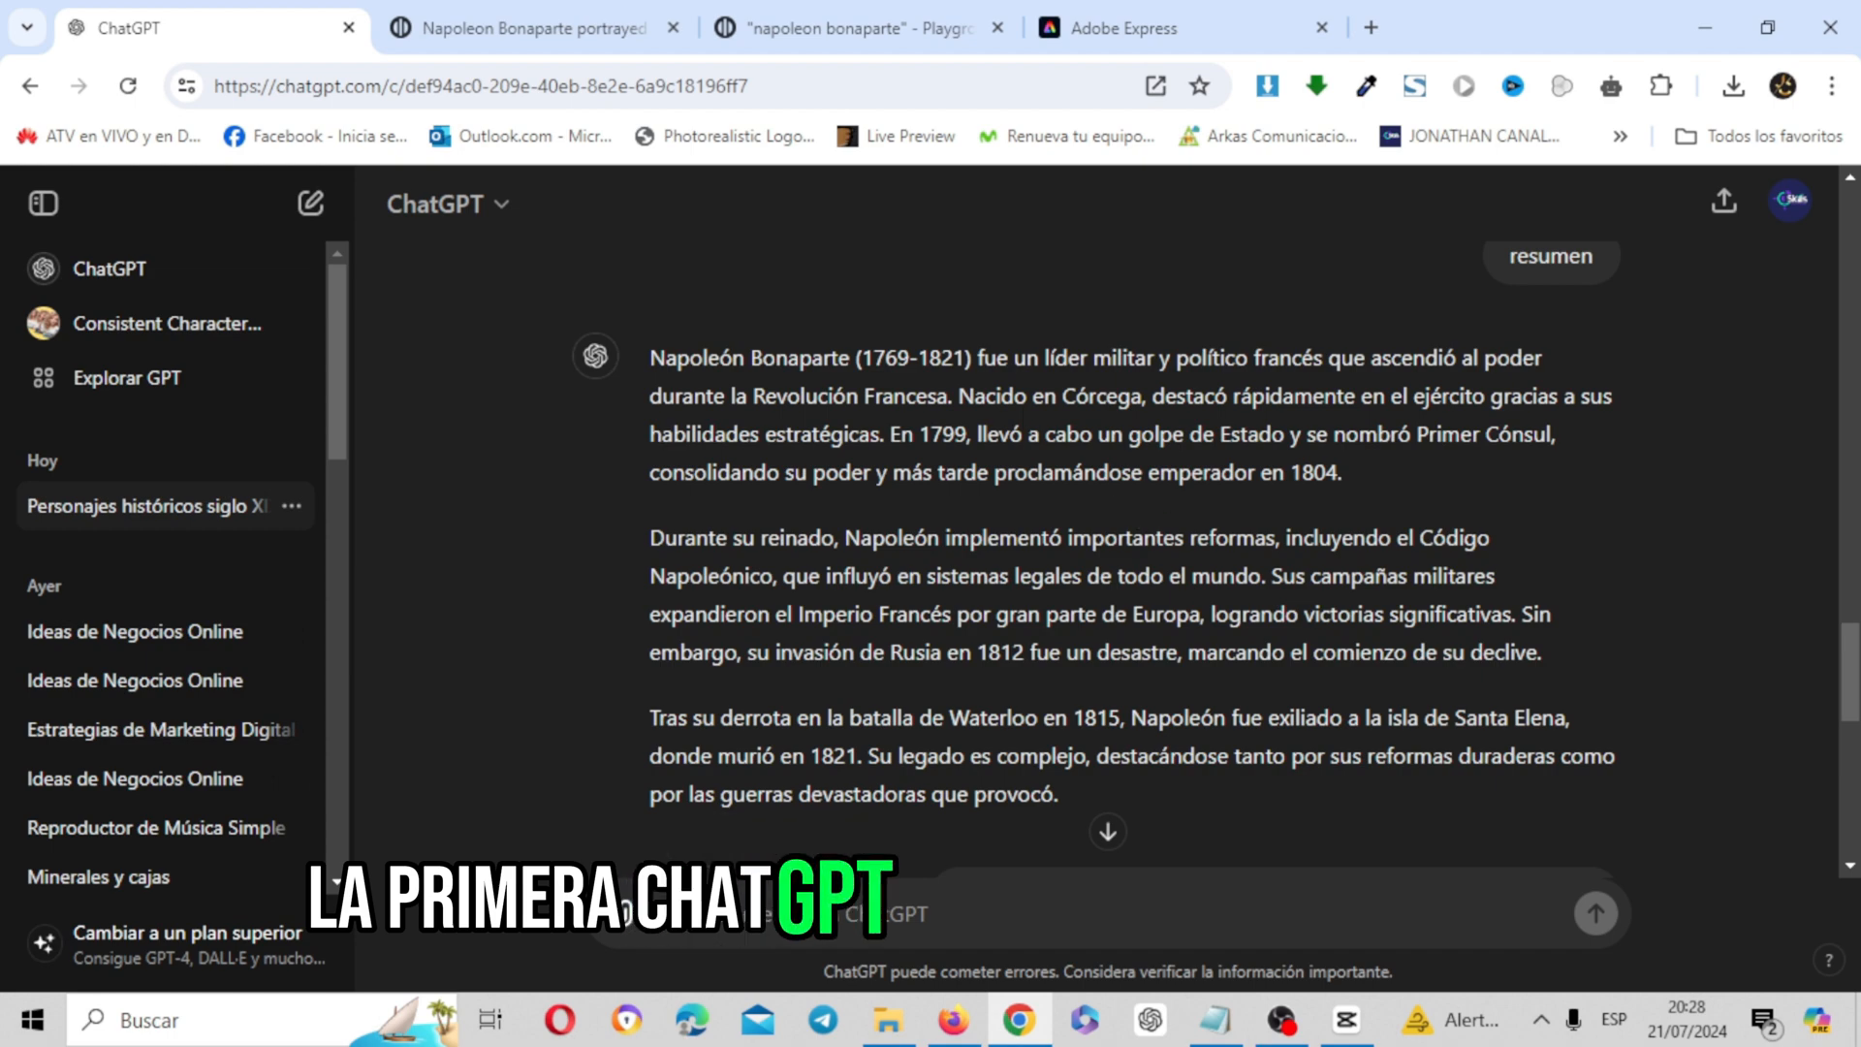
left_click_drag(1852, 618, 1852, 811)
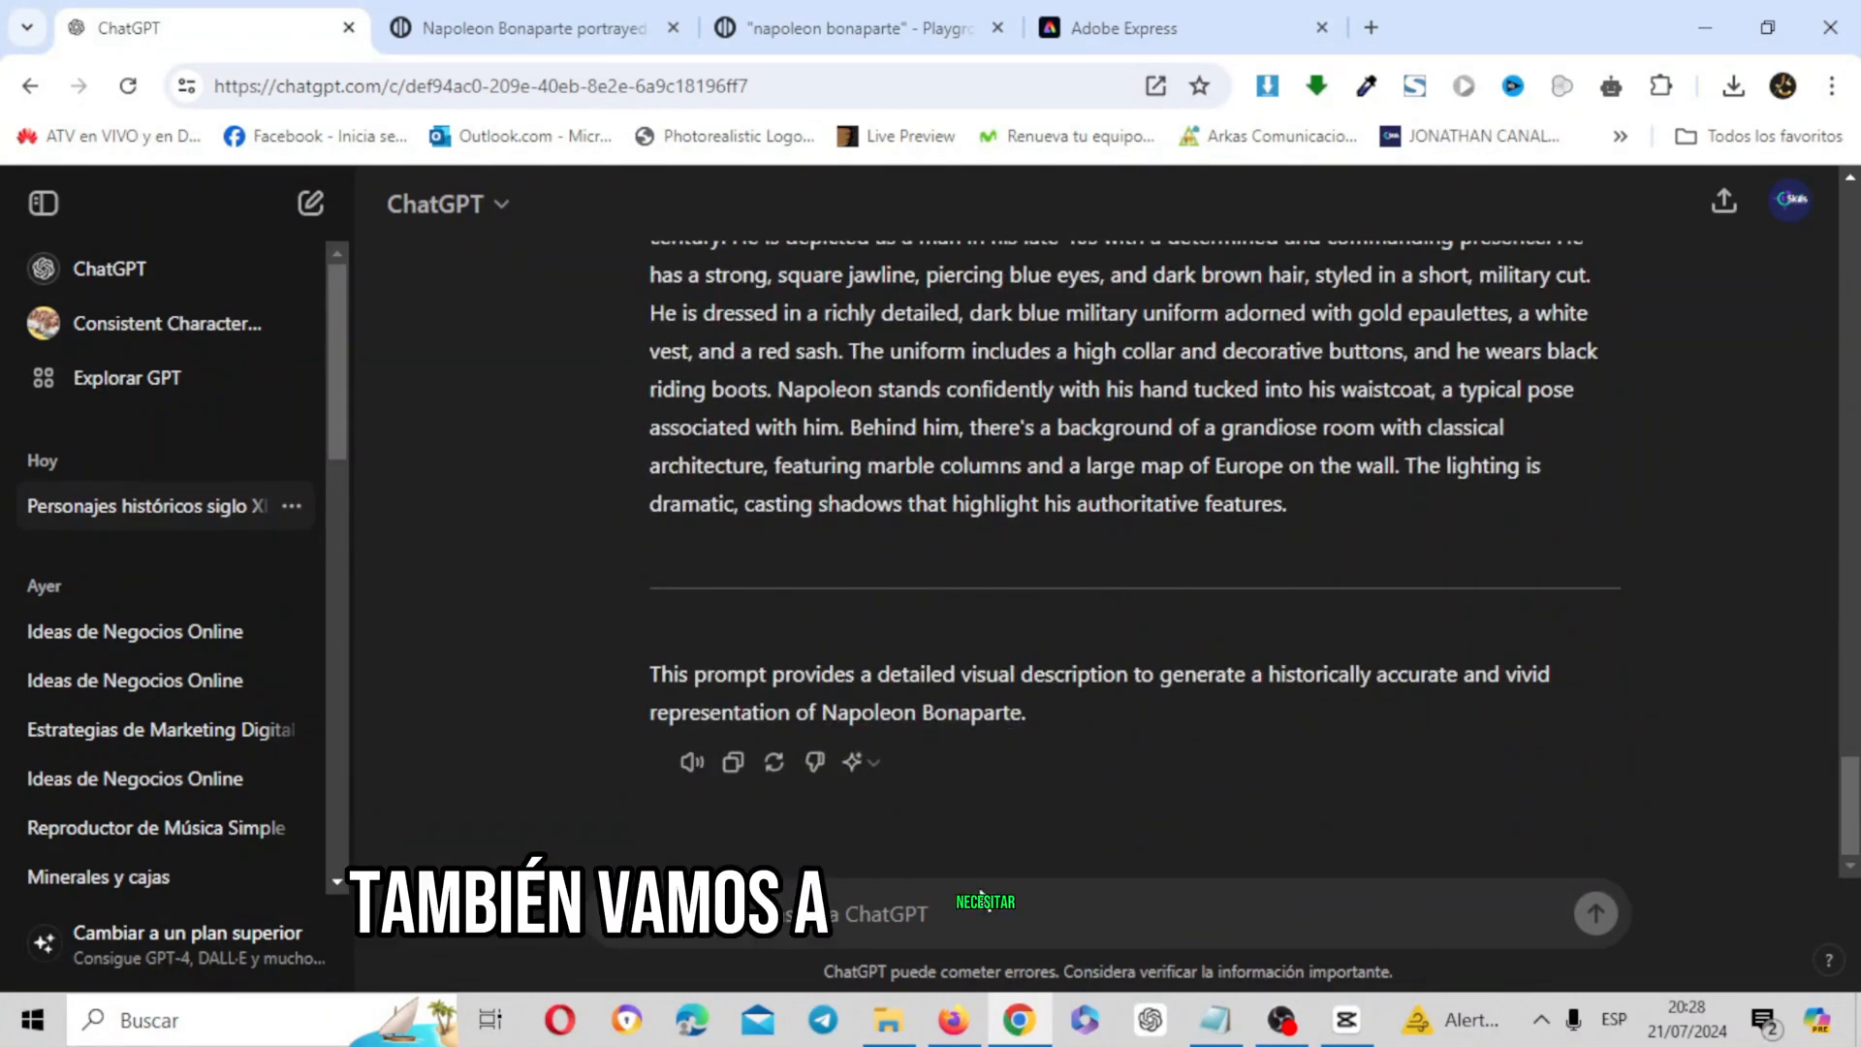
left_click(958, 1028)
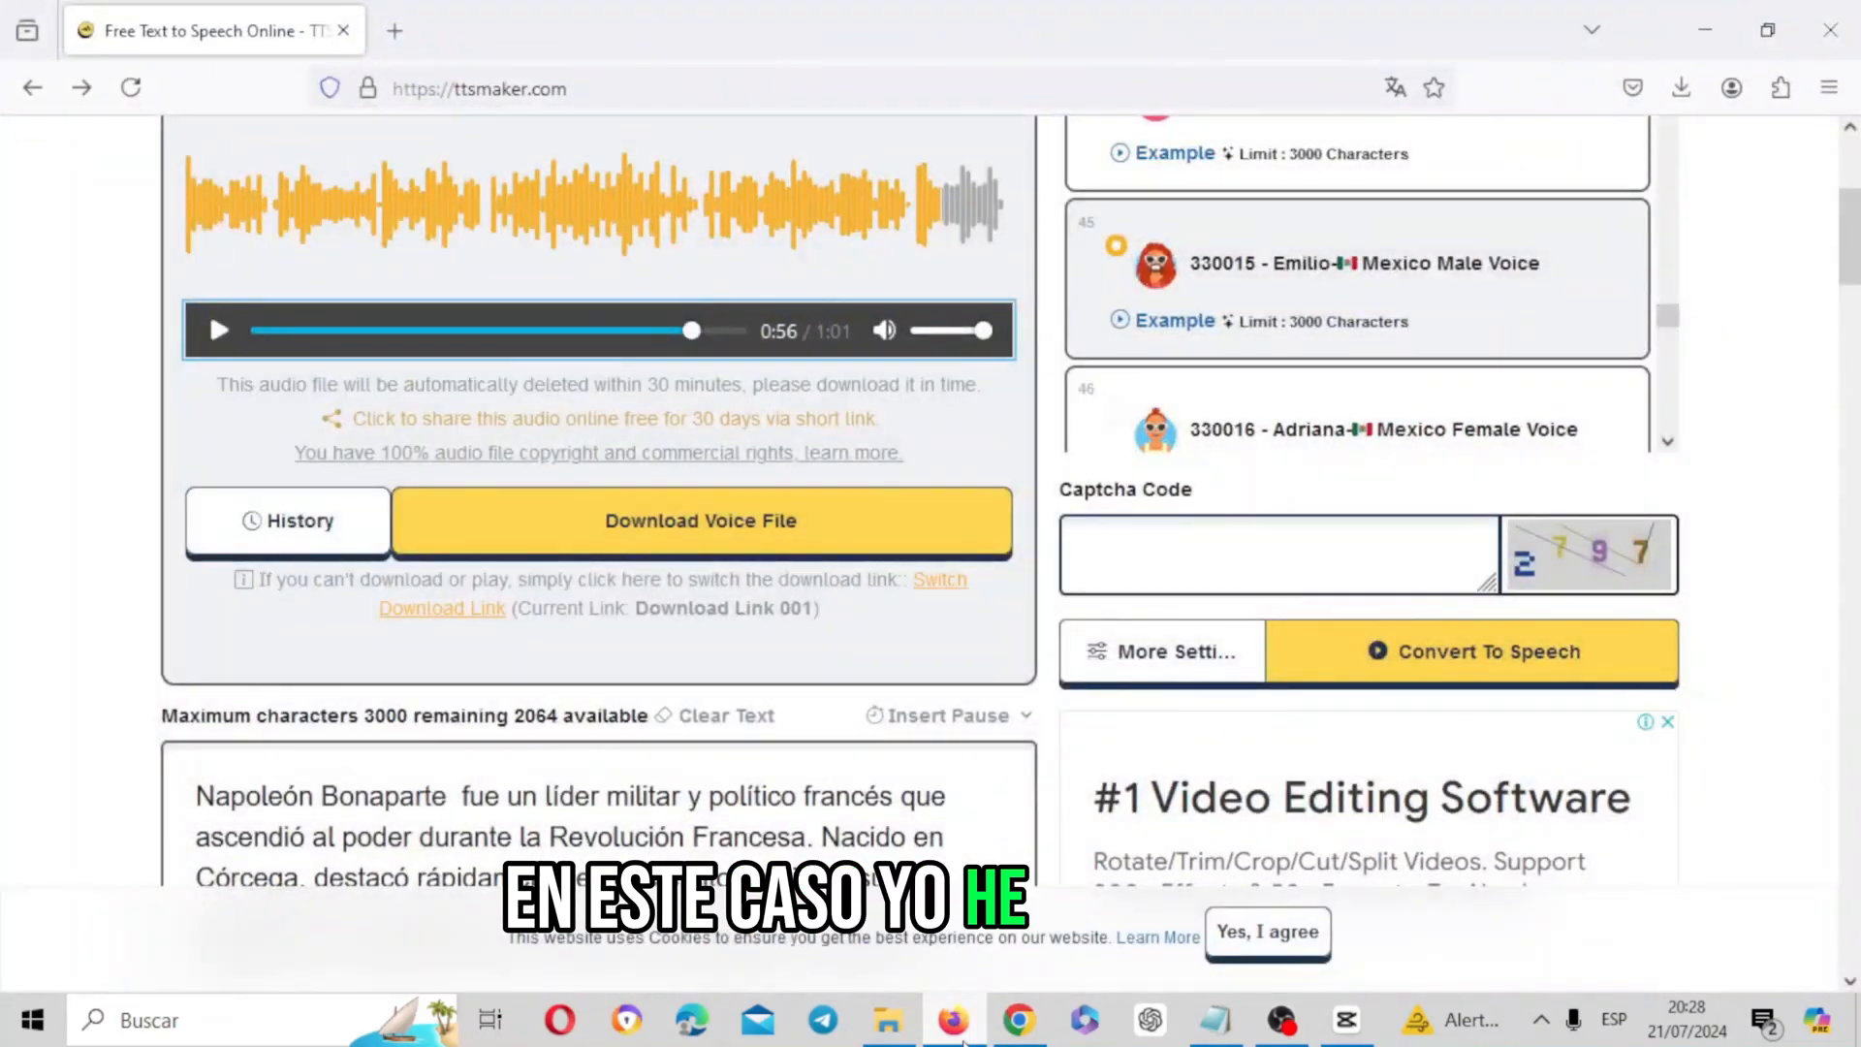
left_click_drag(1851, 221, 1854, 166)
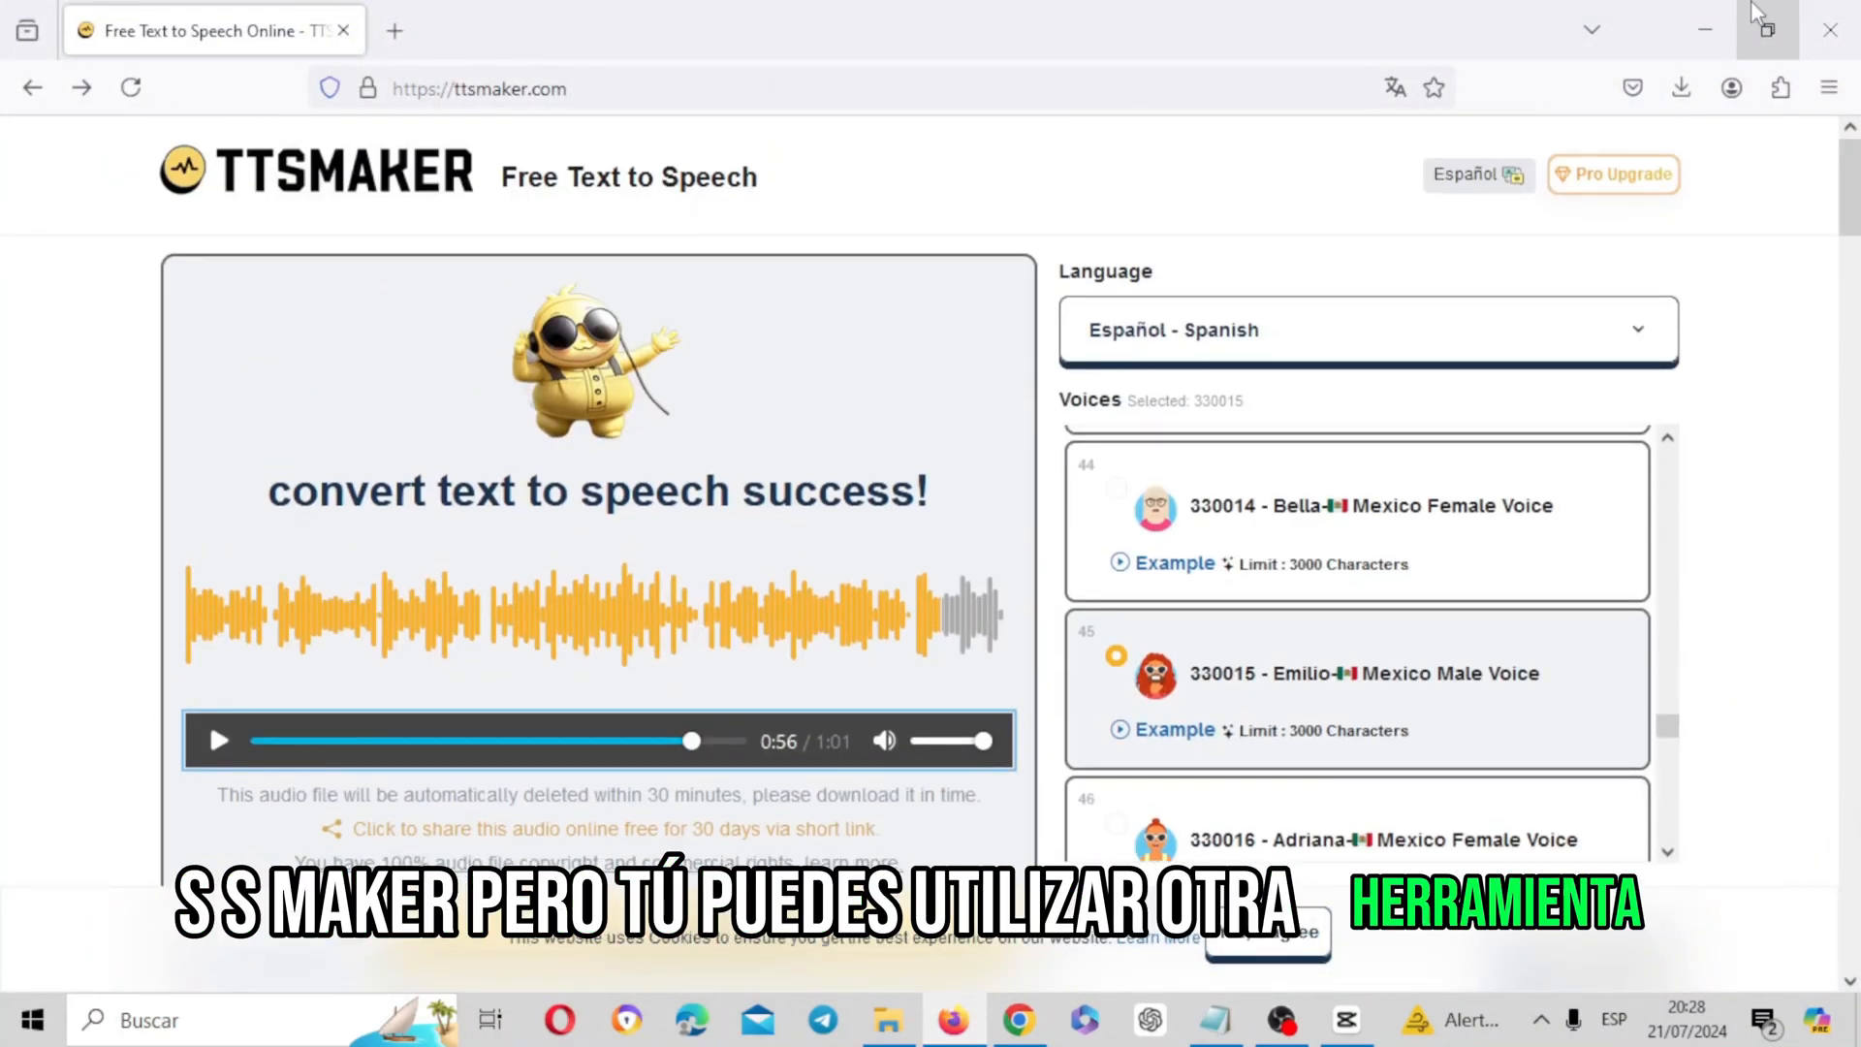
left_click(1707, 3)
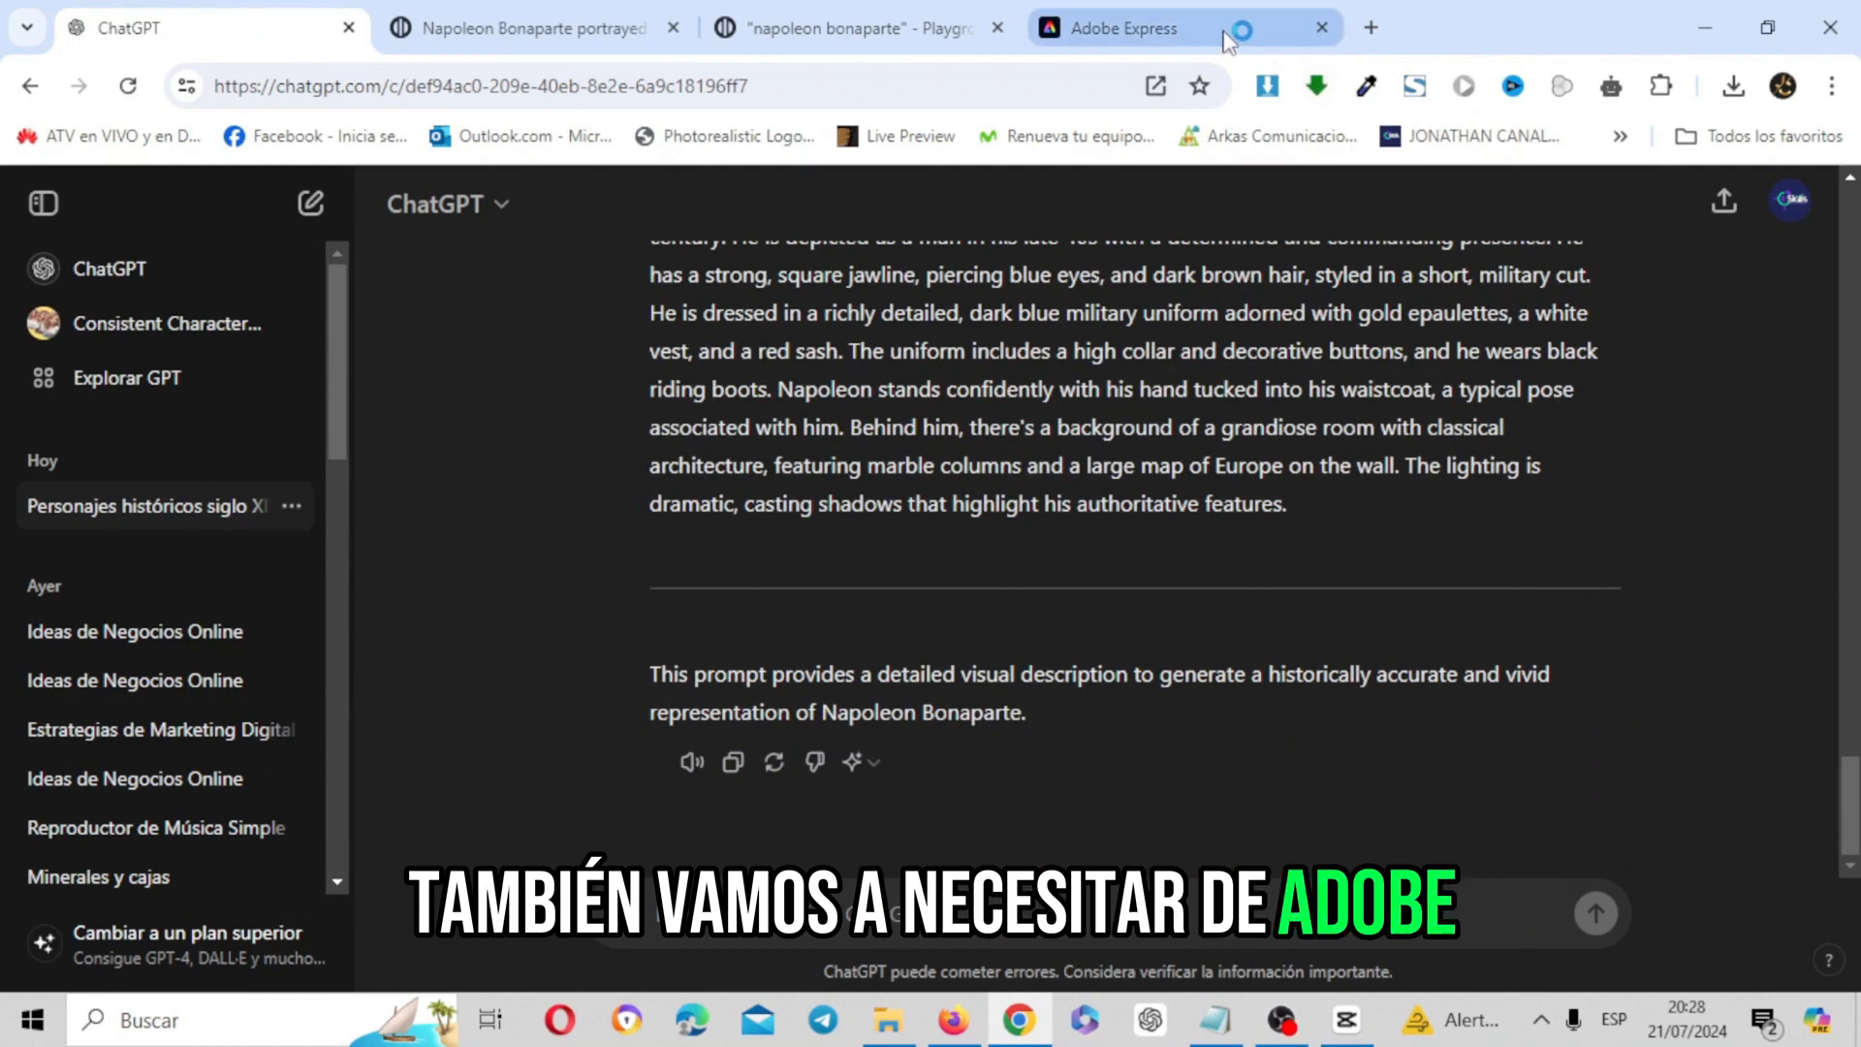
left_click(1163, 28)
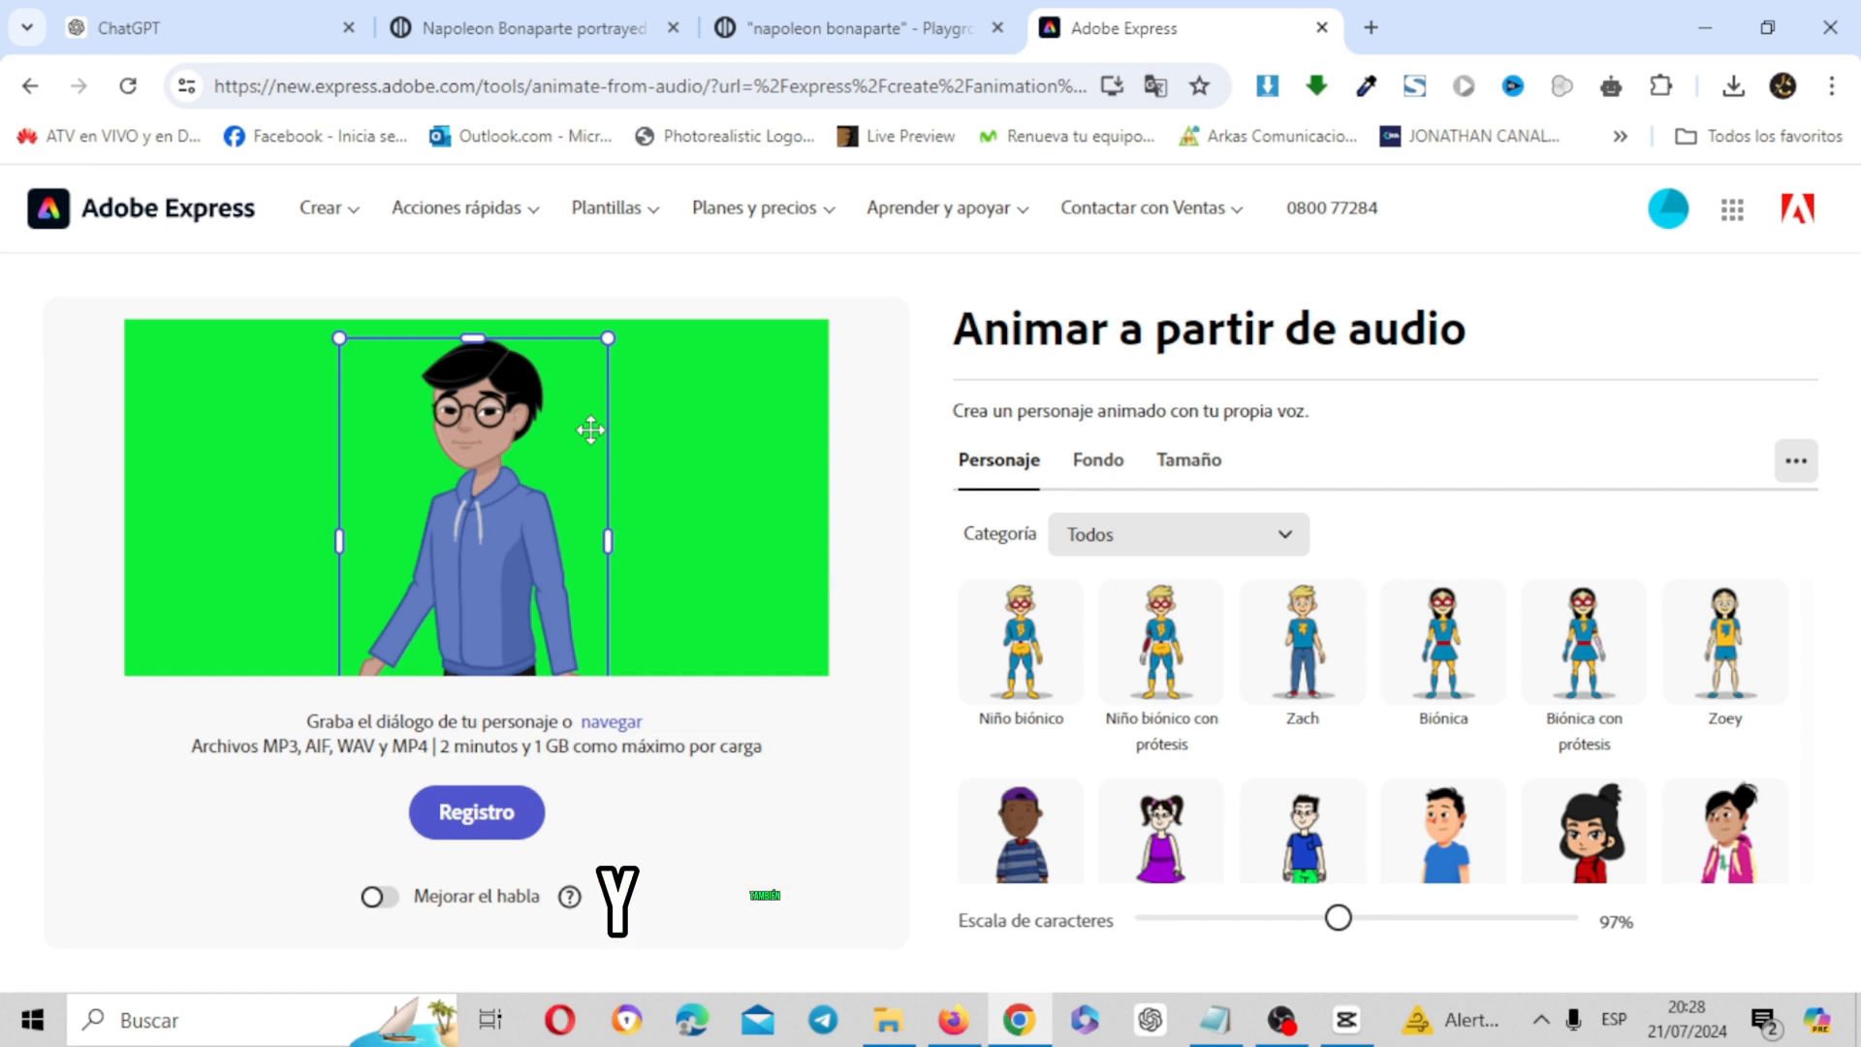
left_click(821, 14)
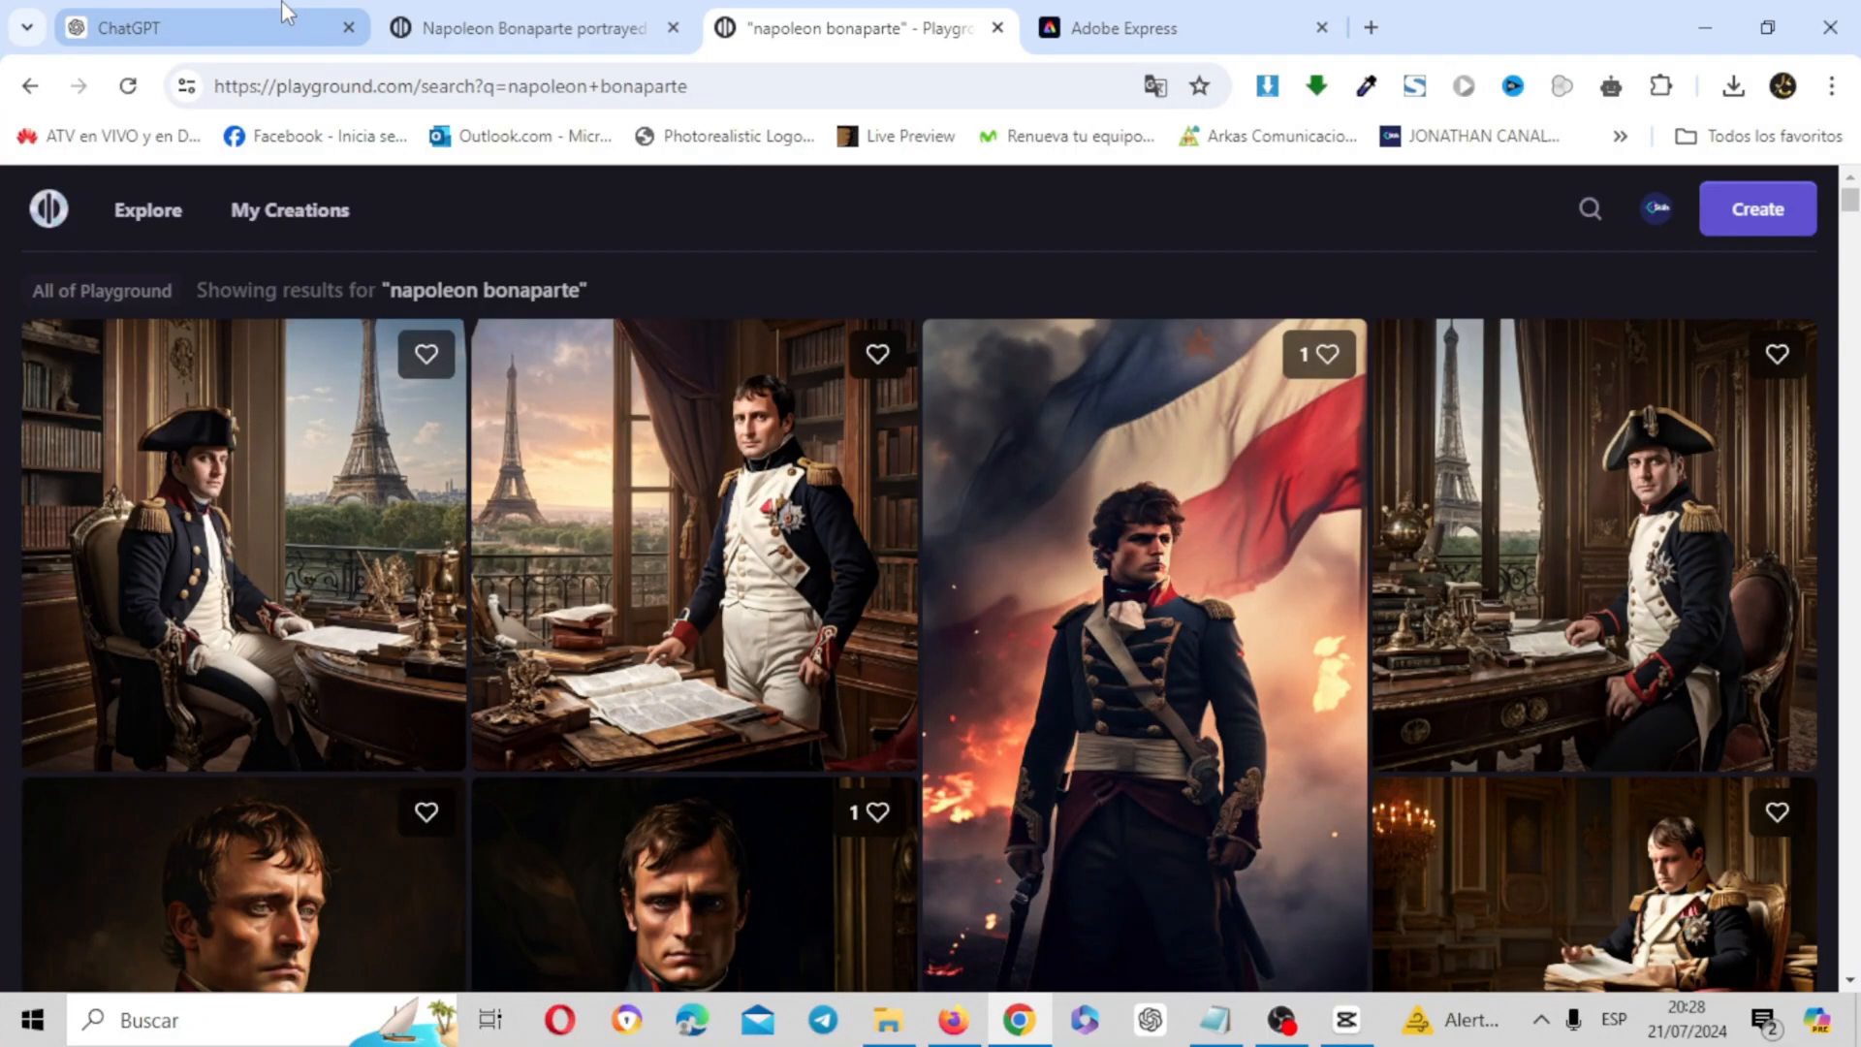
Review the ChatGPT conversation from the list of 10 nineteenth-century historical figures through the brief history of Napoleon Bonaparte
left_click(284, 13)
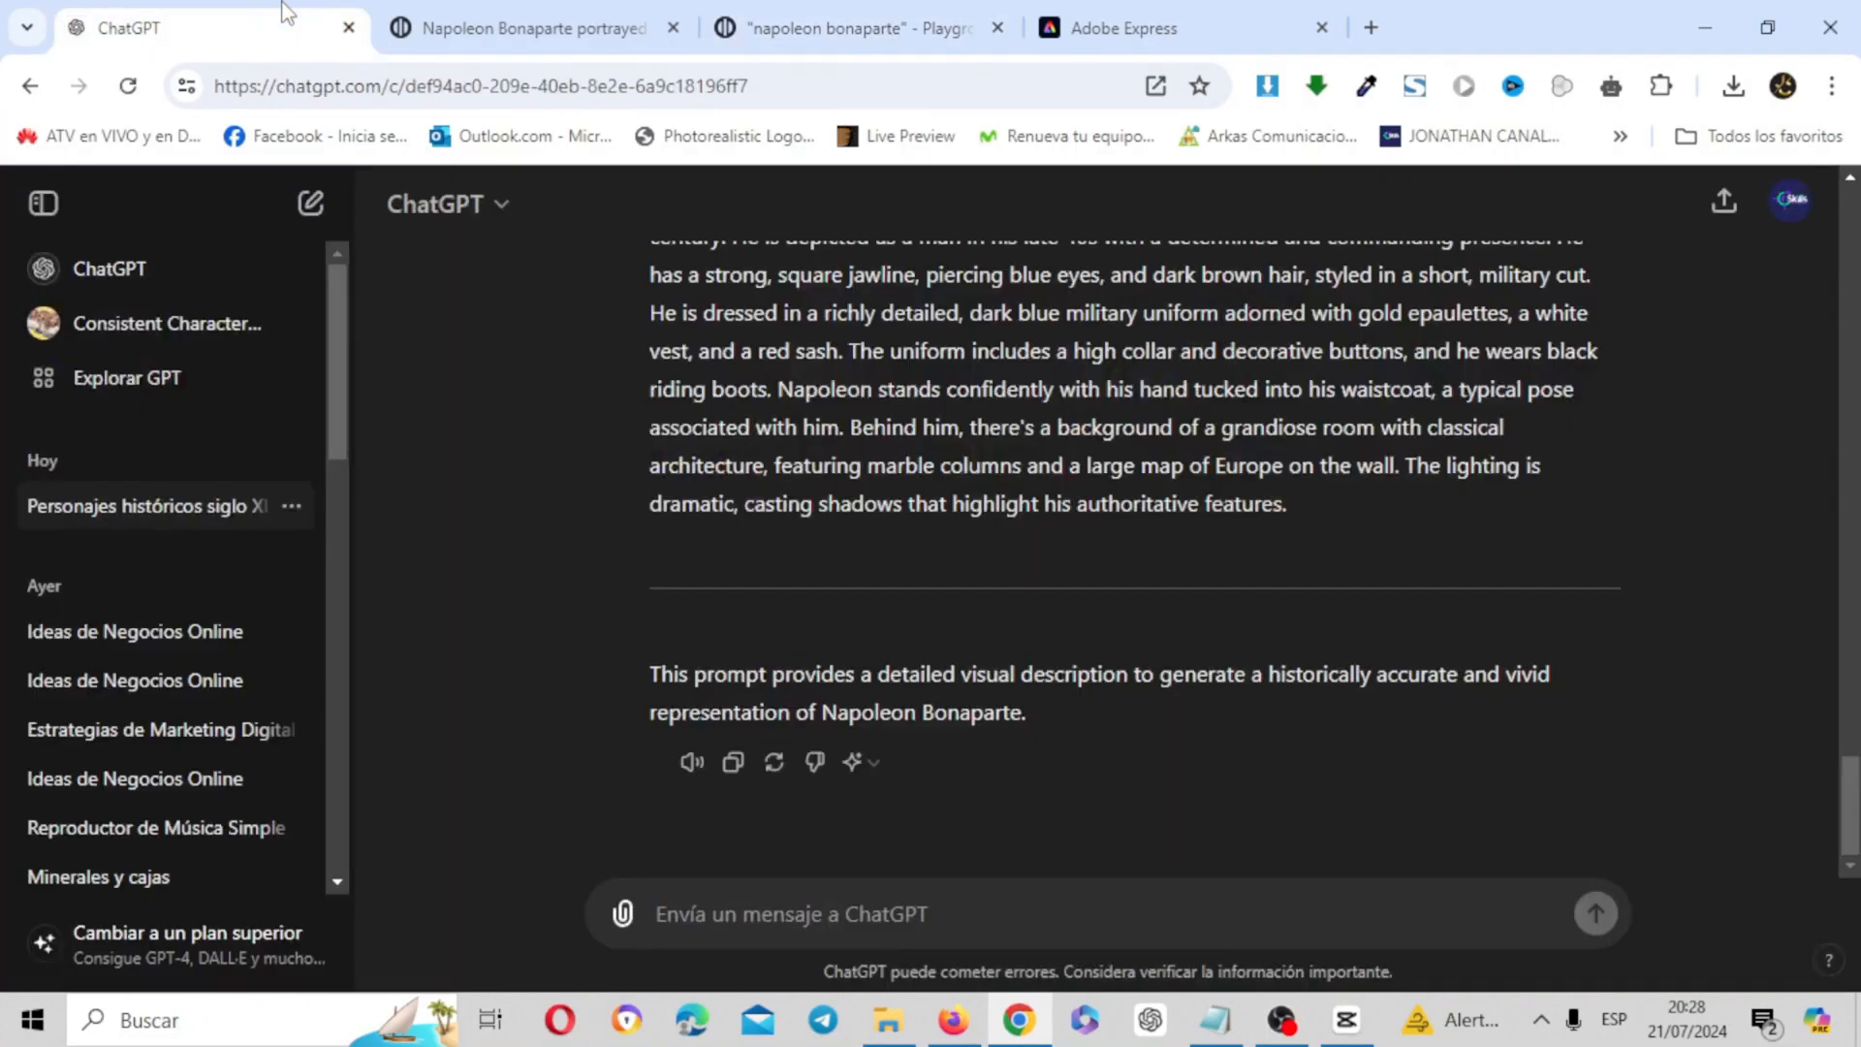
left_click_drag(1851, 776, 1832, 238)
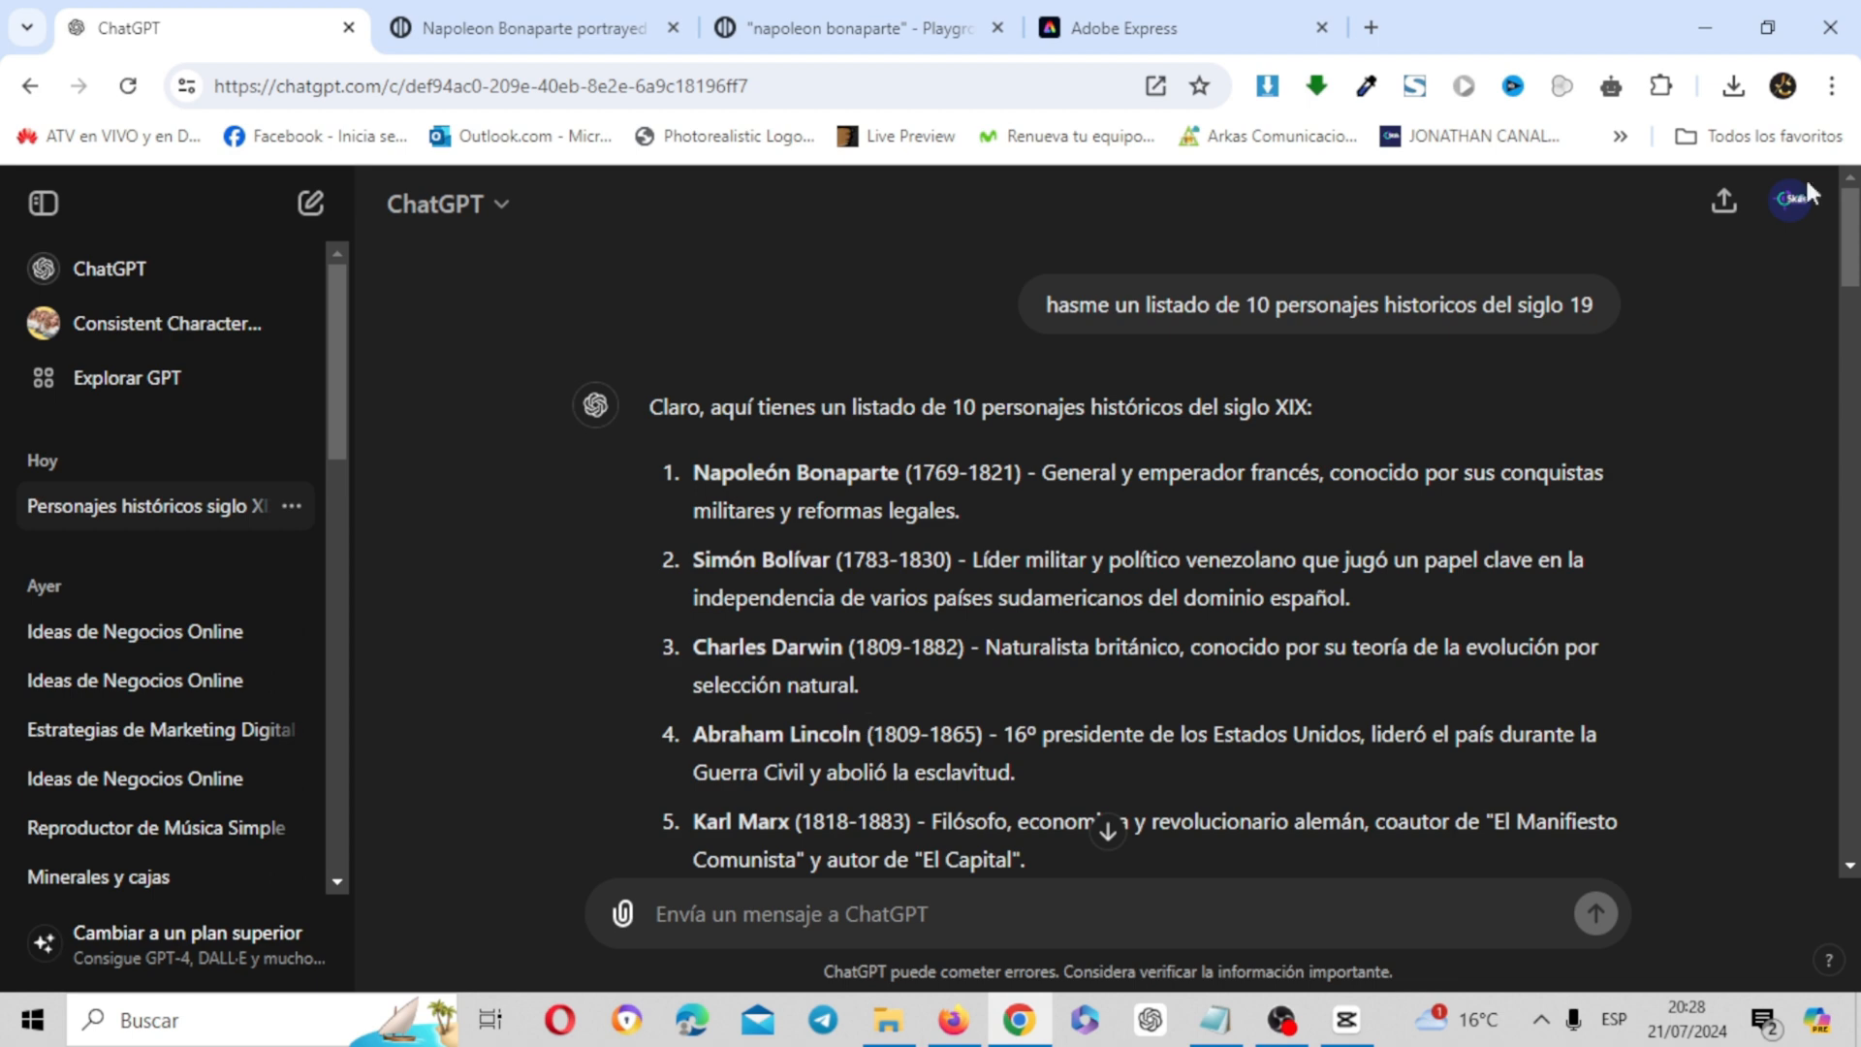
scroll(1854, 271, "down", 1)
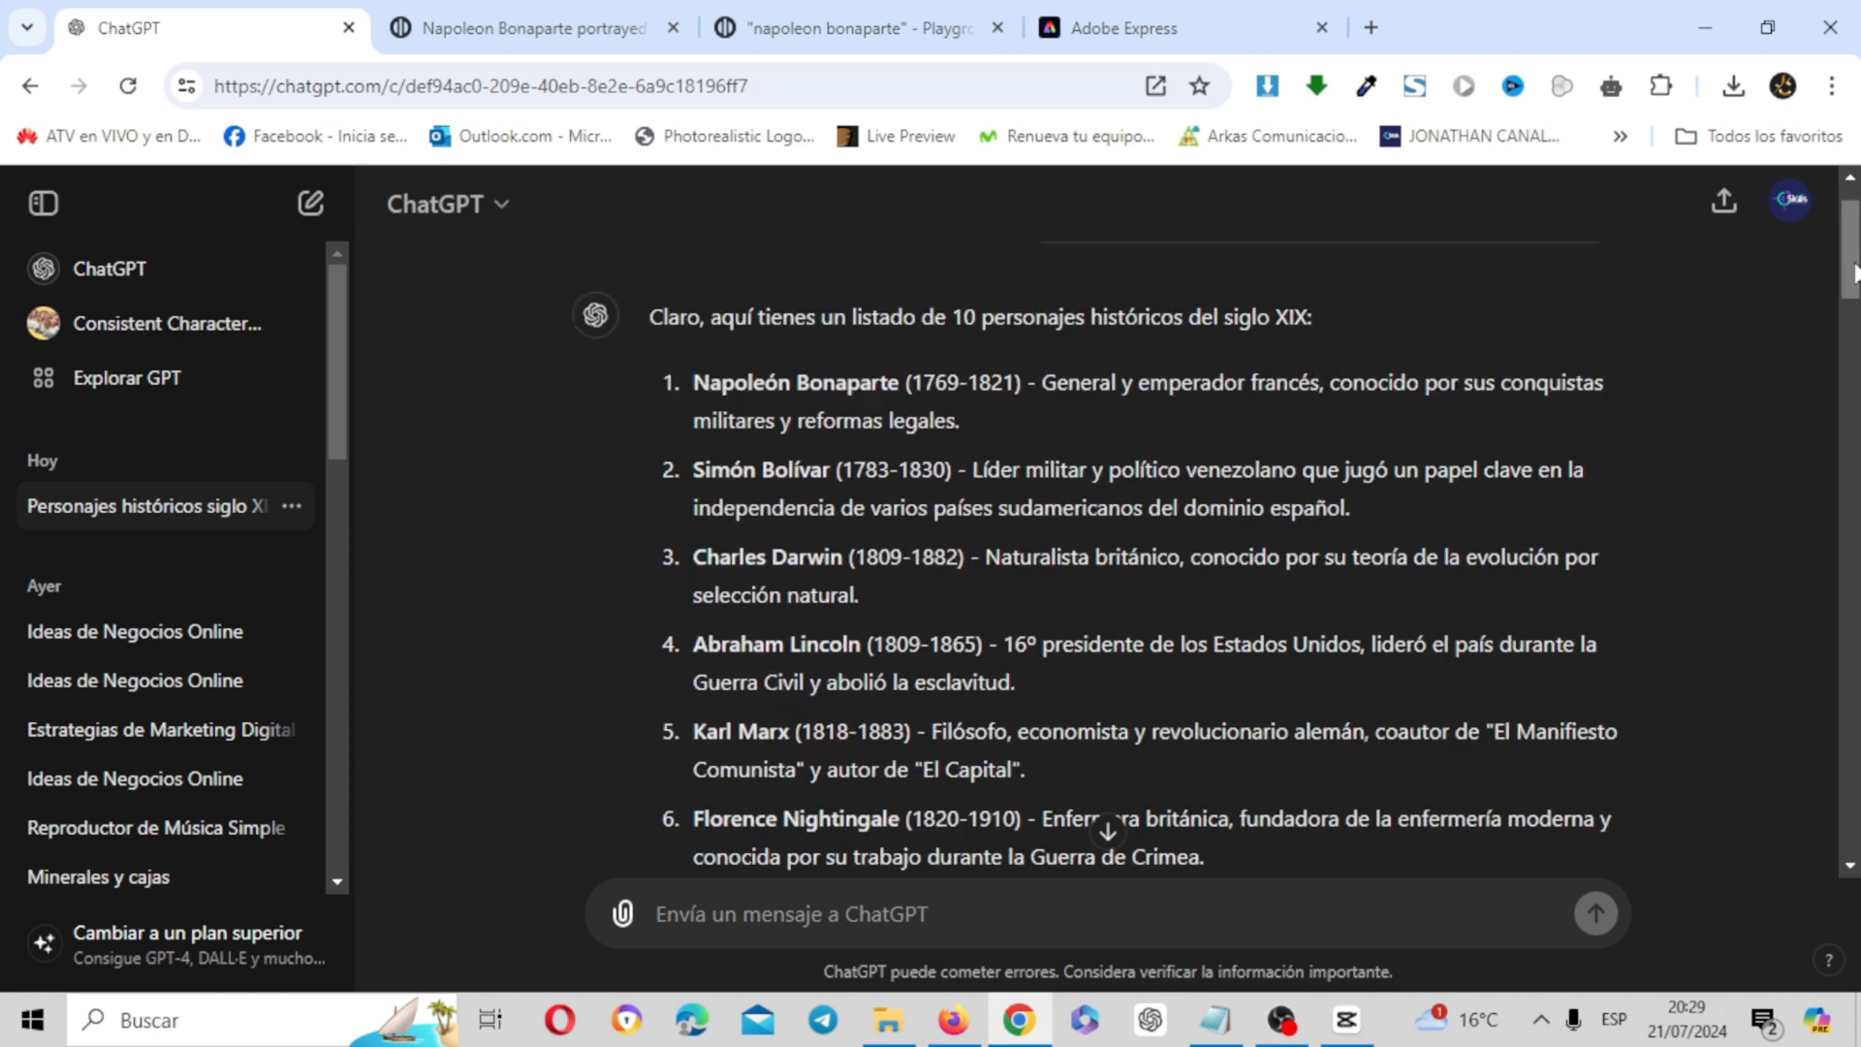
scroll(1854, 271, "down", 5)
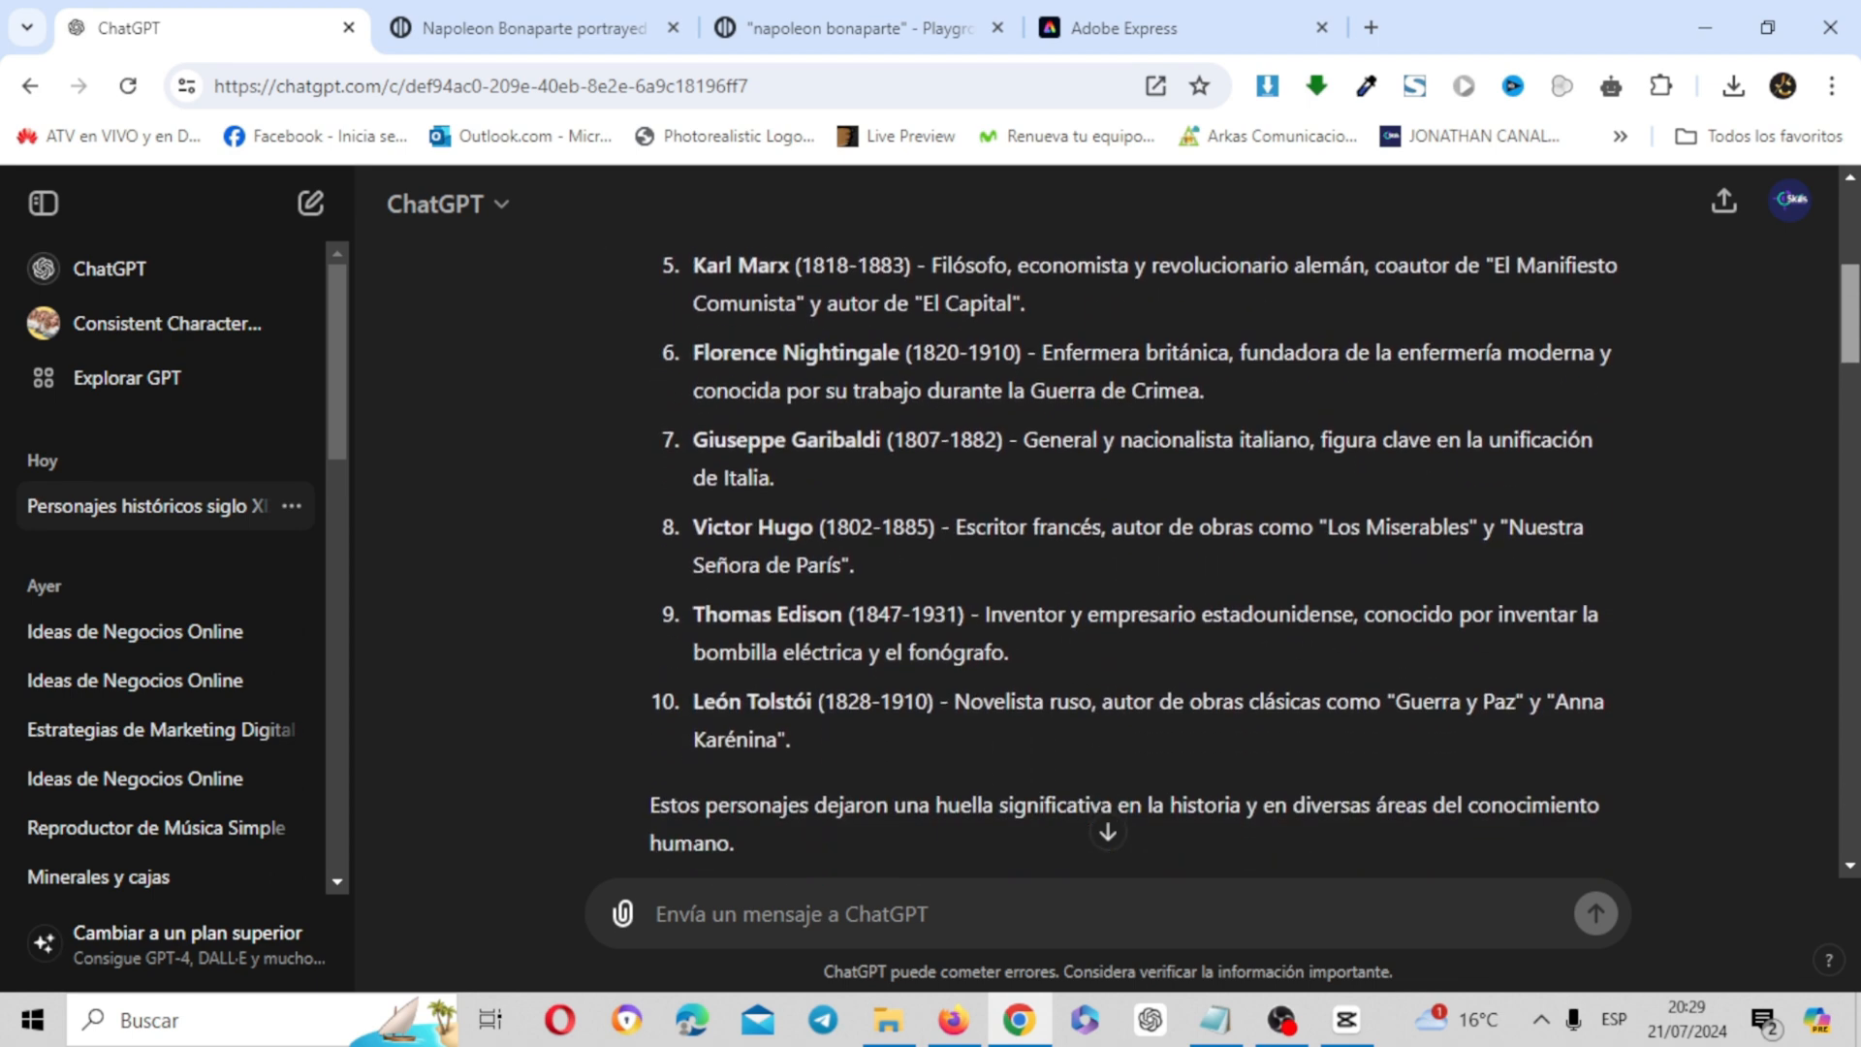
left_click_drag(1851, 323, 1852, 354)
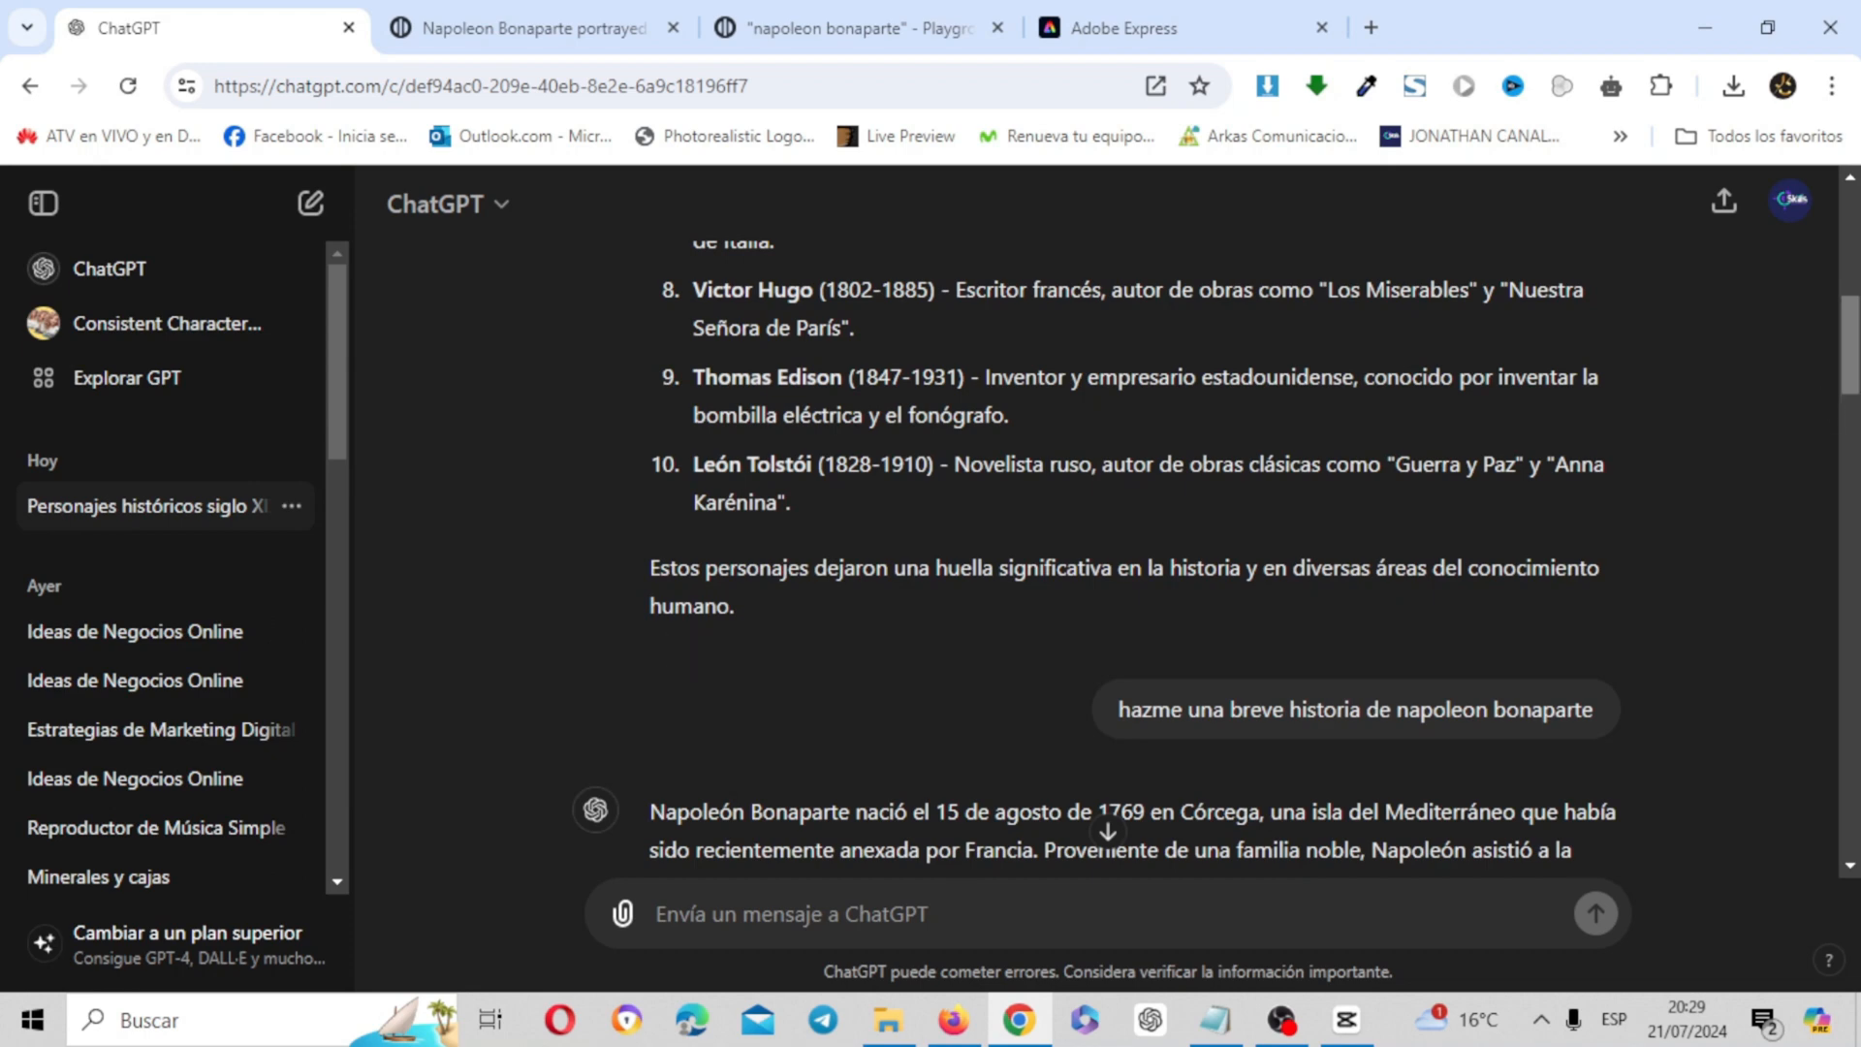
scroll(1817, 384, "up", 8)
scroll(1653, 535, "down", 10)
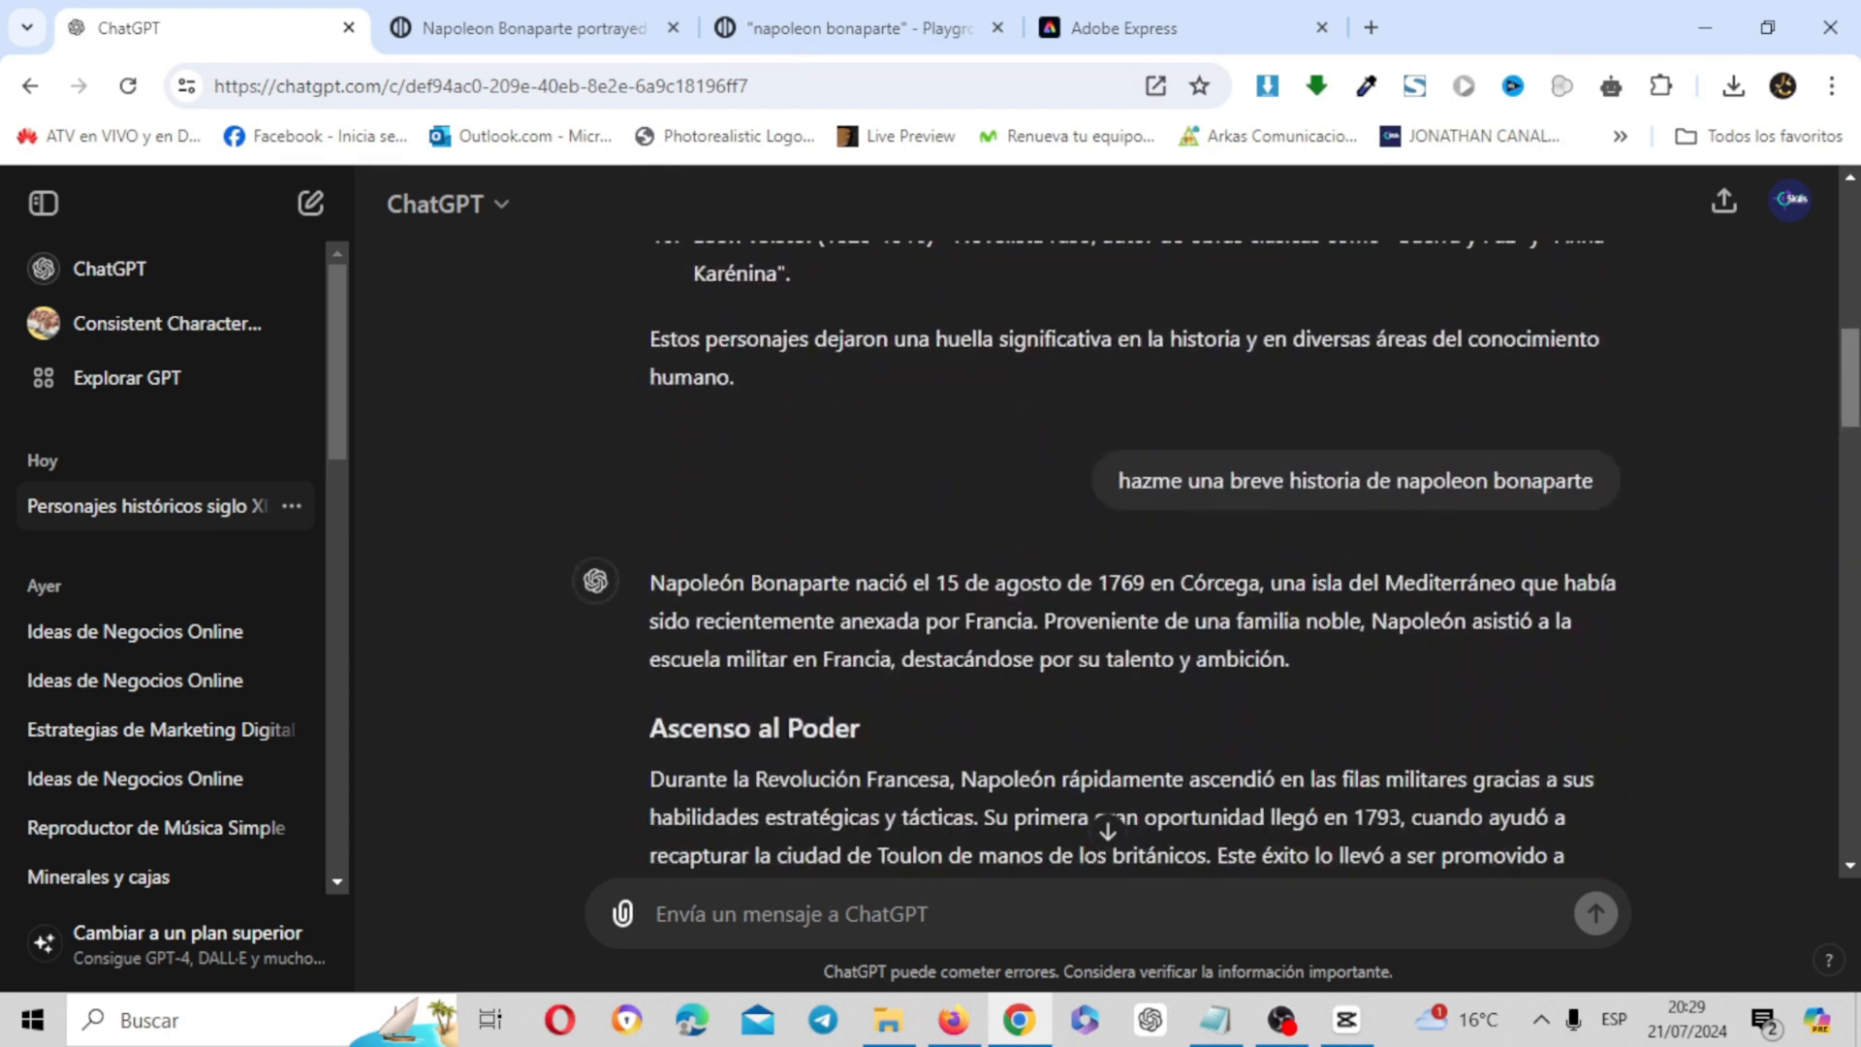
scroll(1852, 403, "down", 7)
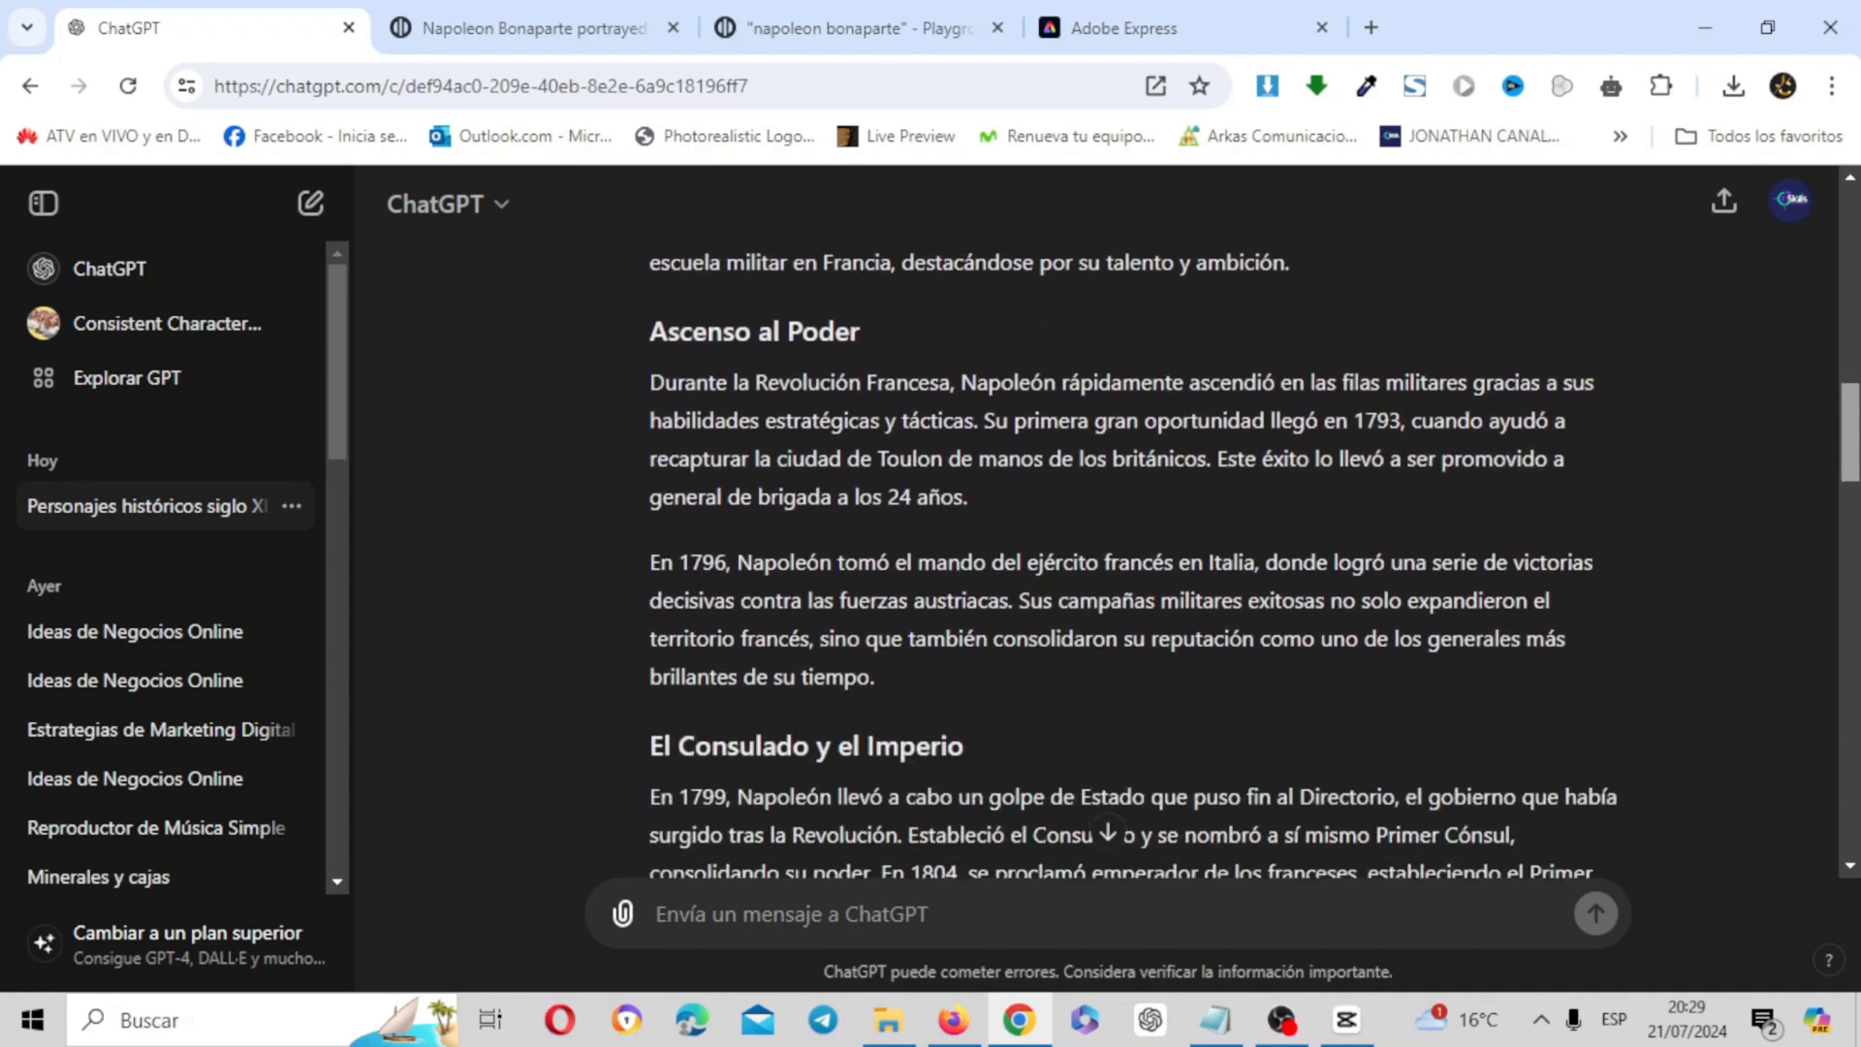
scroll(1134, 557, "down", 12)
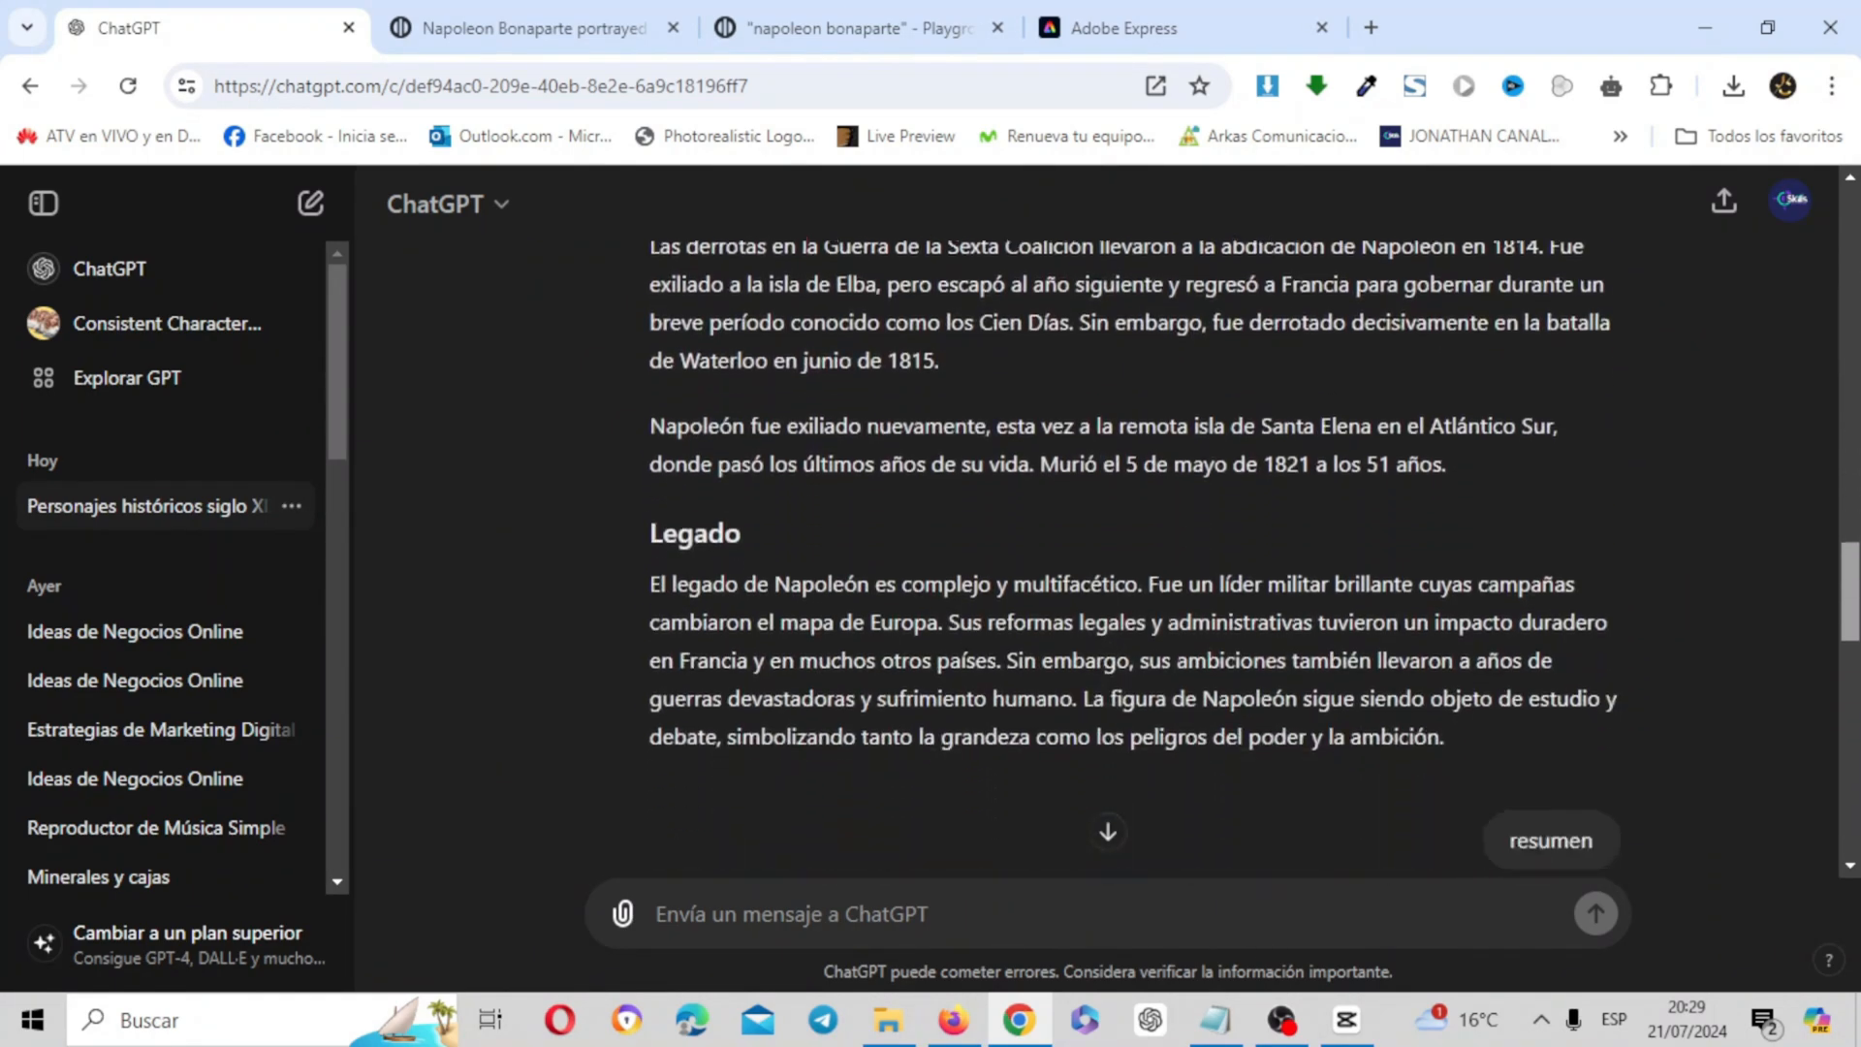
Copy the full Napoleon Bonaparte summary from the ChatGPT reply to "resumen"
mouse_move(1858, 654)
left_mouse_down()
mouse_move(1840, 585)
mouse_move(1859, 690)
left_mouse_up()
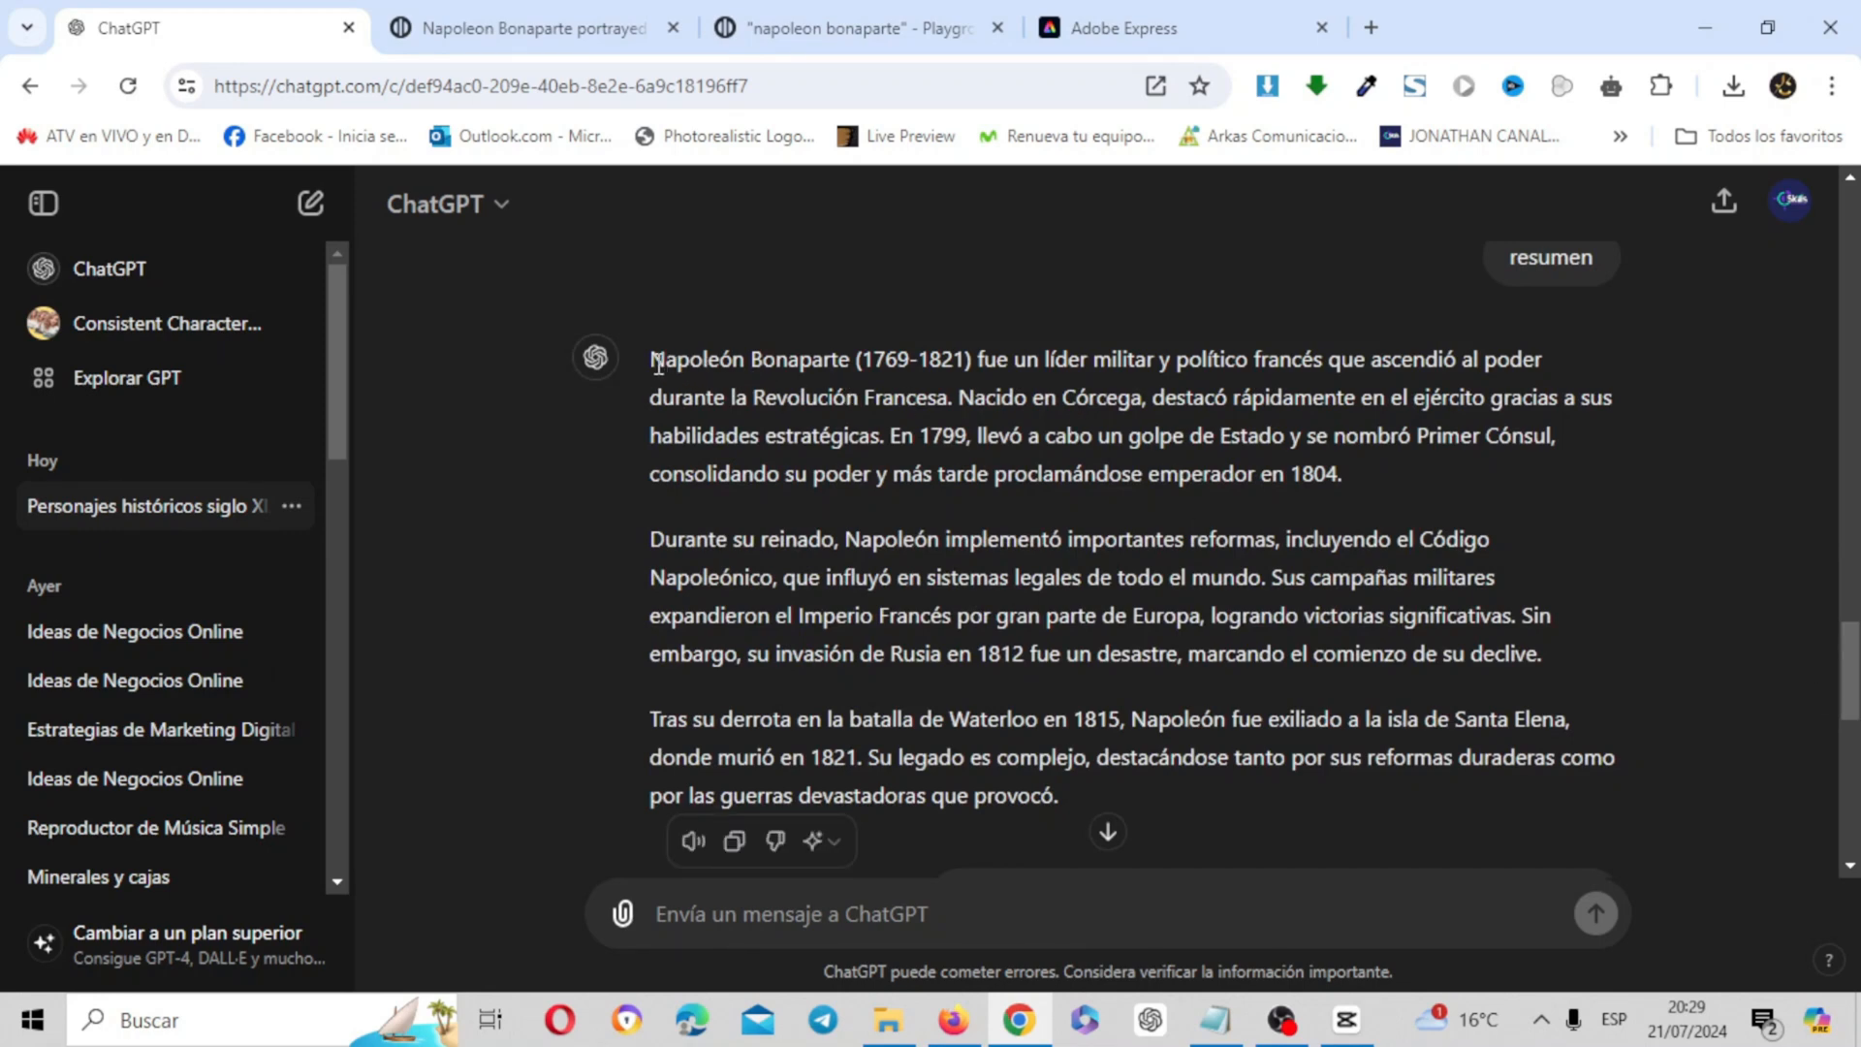
left_click_drag(656, 361, 1066, 797)
right_click(967, 628)
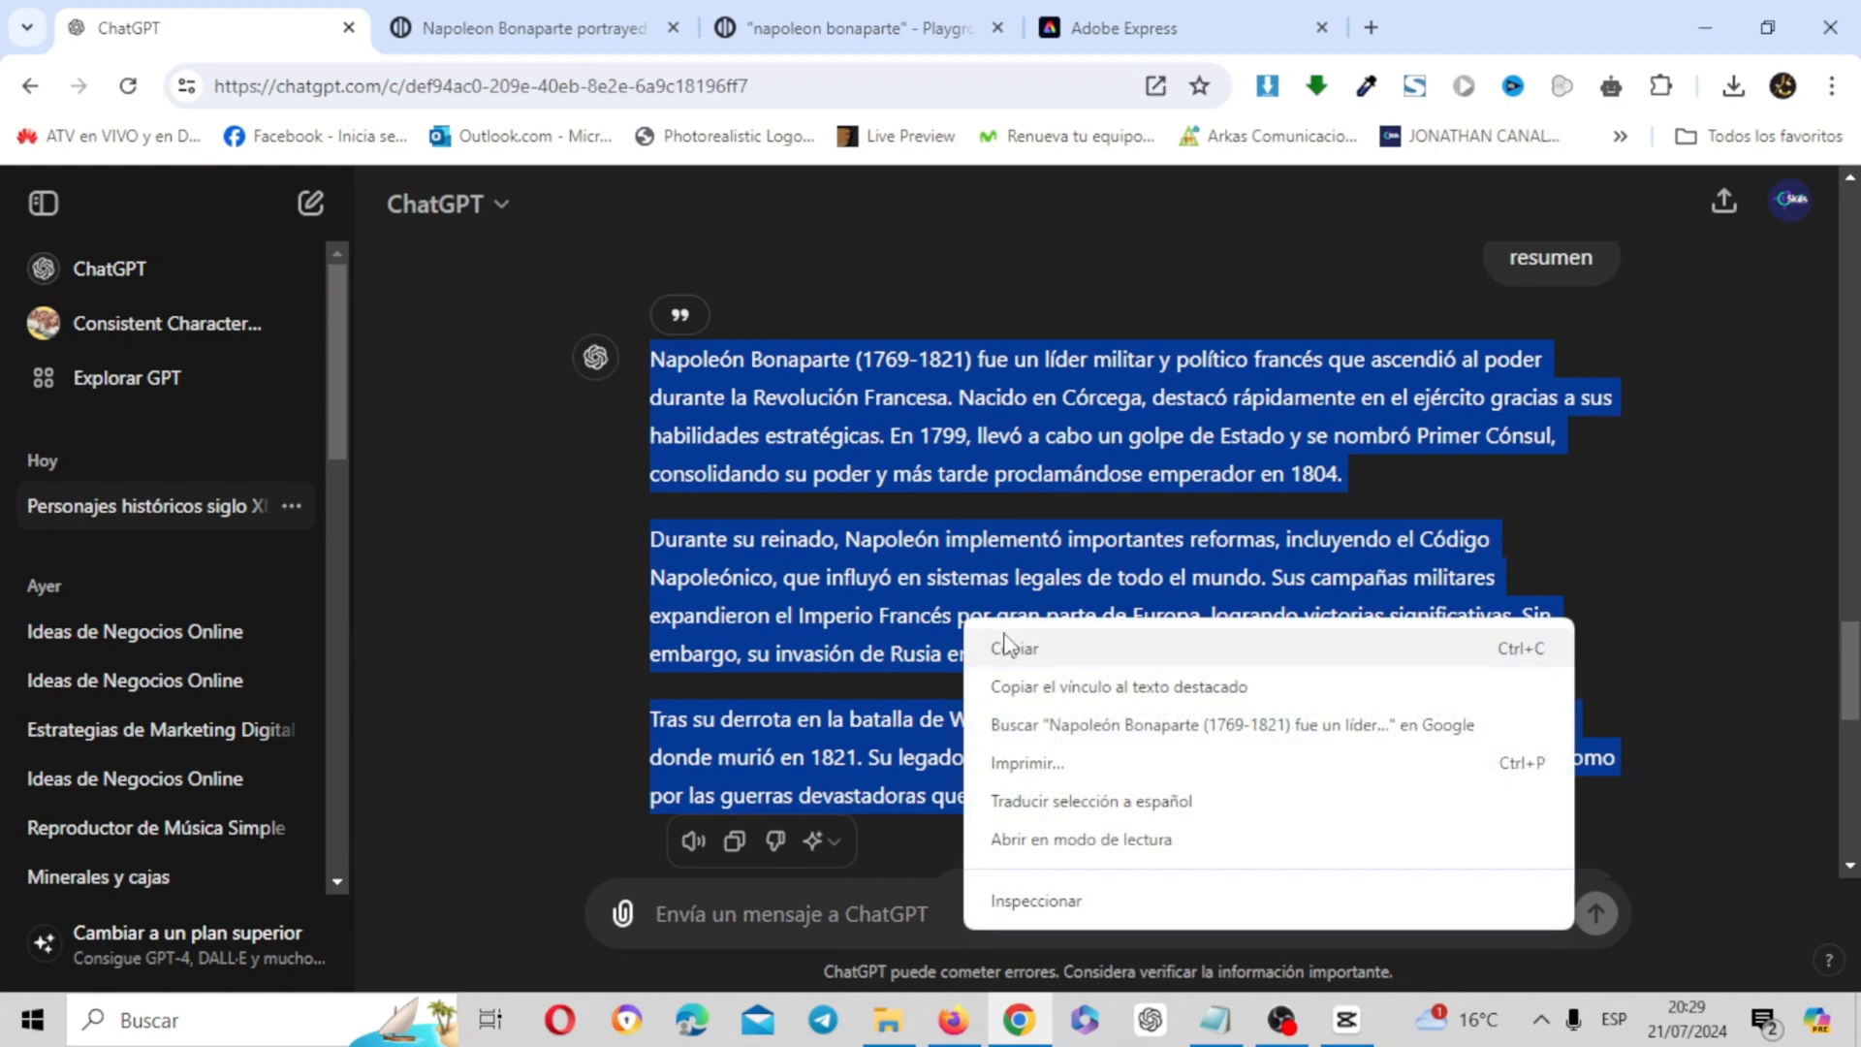
left_click(1018, 652)
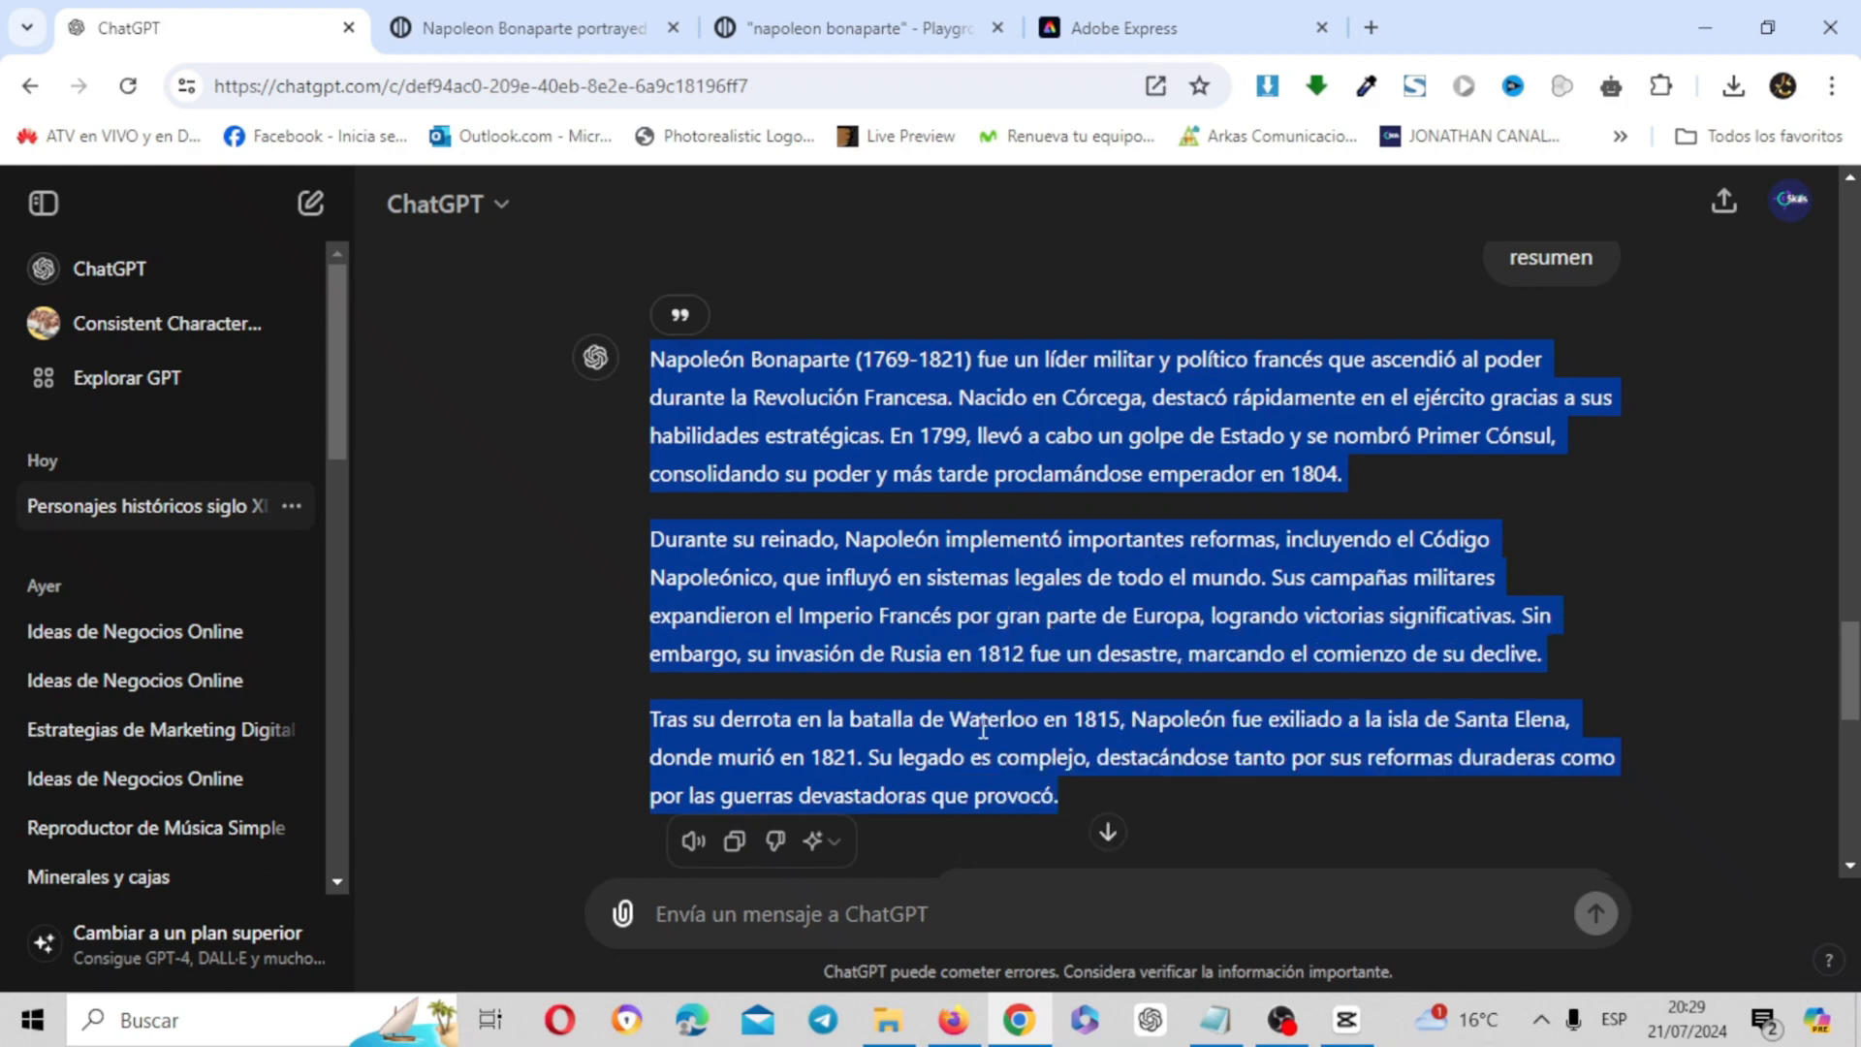
Switch to TTSMaker in Firefox, check the Napoleon narration text and play the opening seconds of the generated voice audio
left_click(953, 1019)
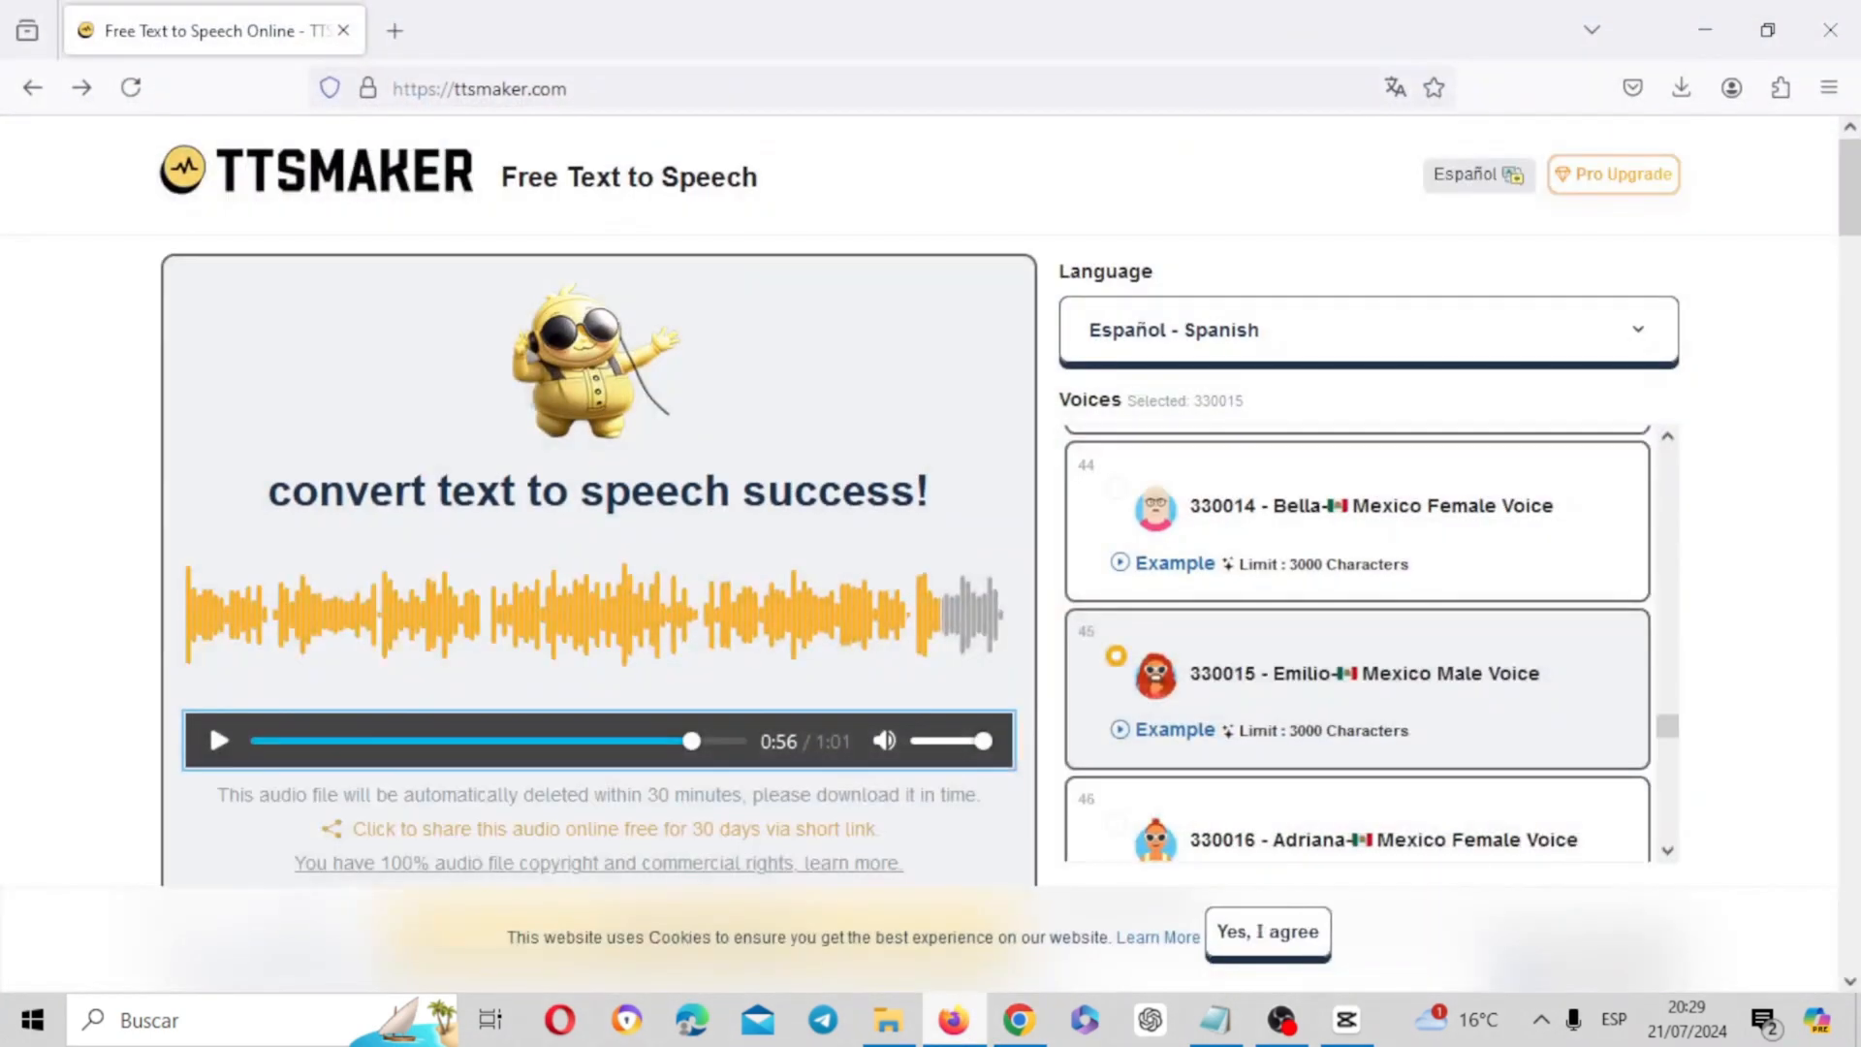
left_click_drag(1850, 213, 1849, 320)
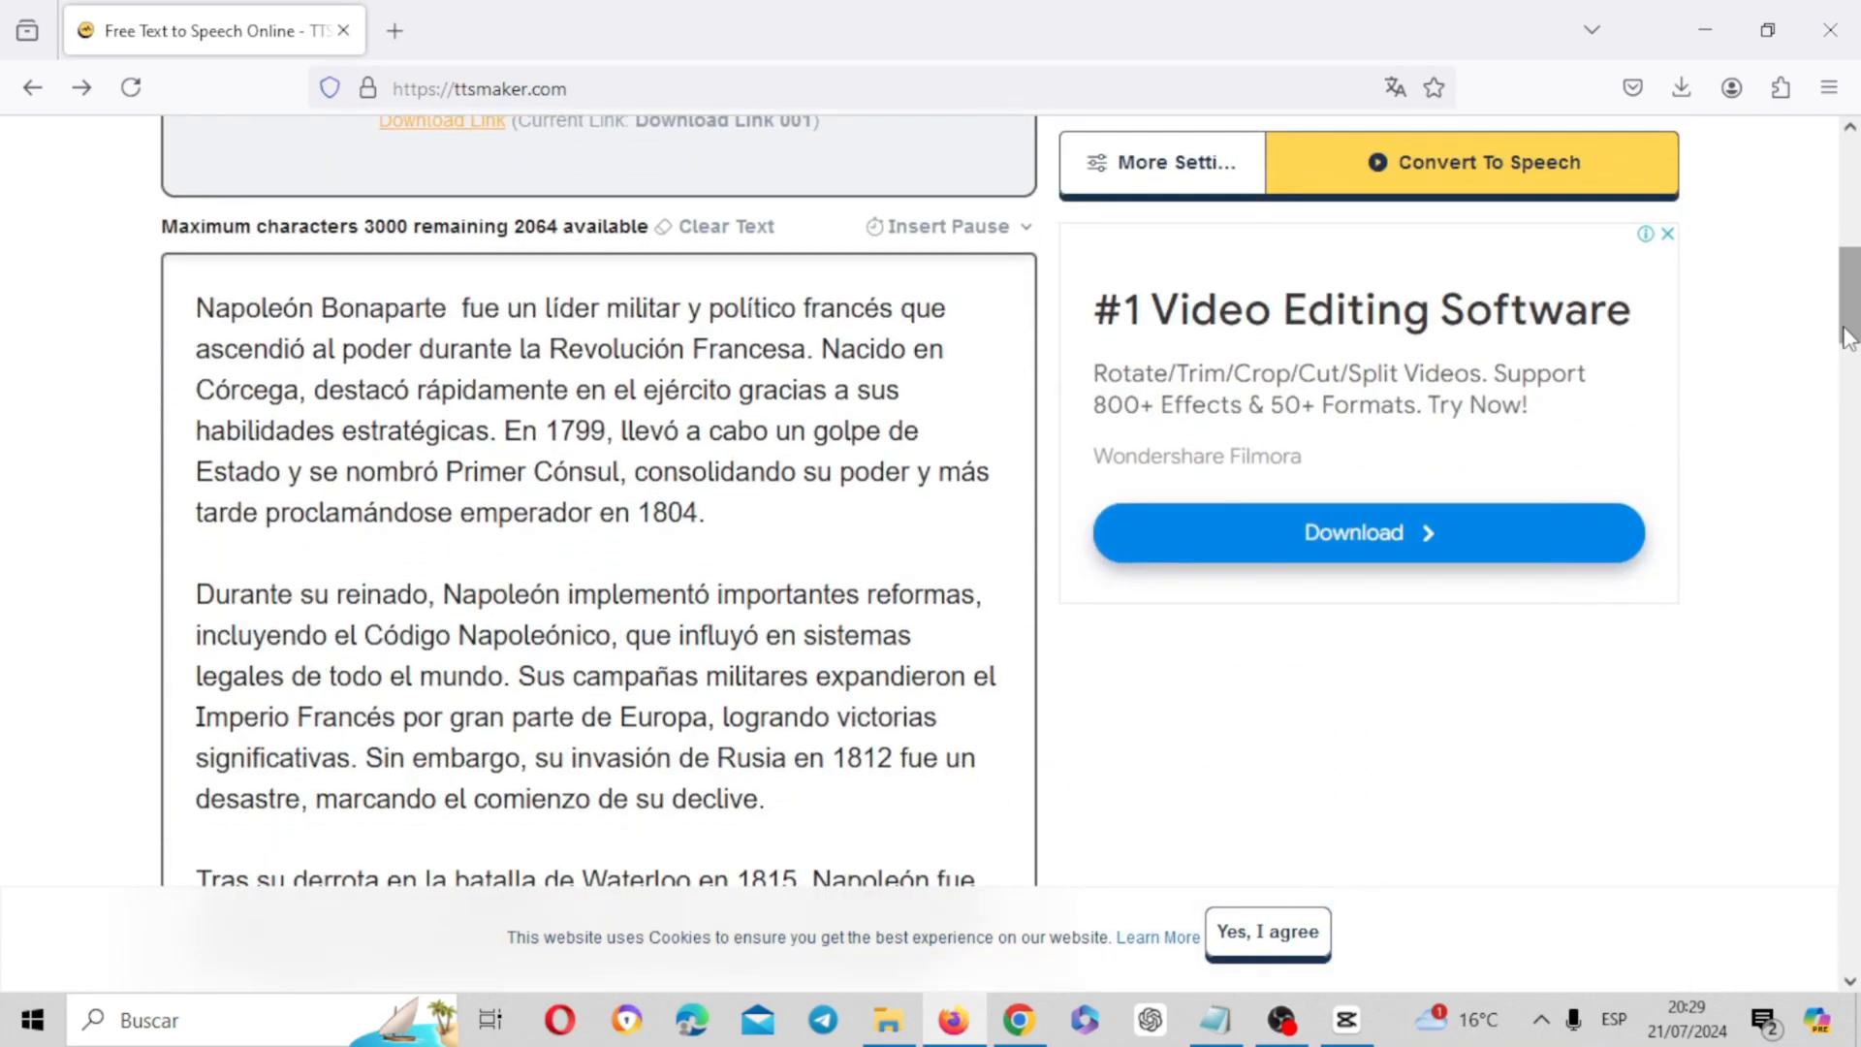
scroll(1576, 853, "up", 8)
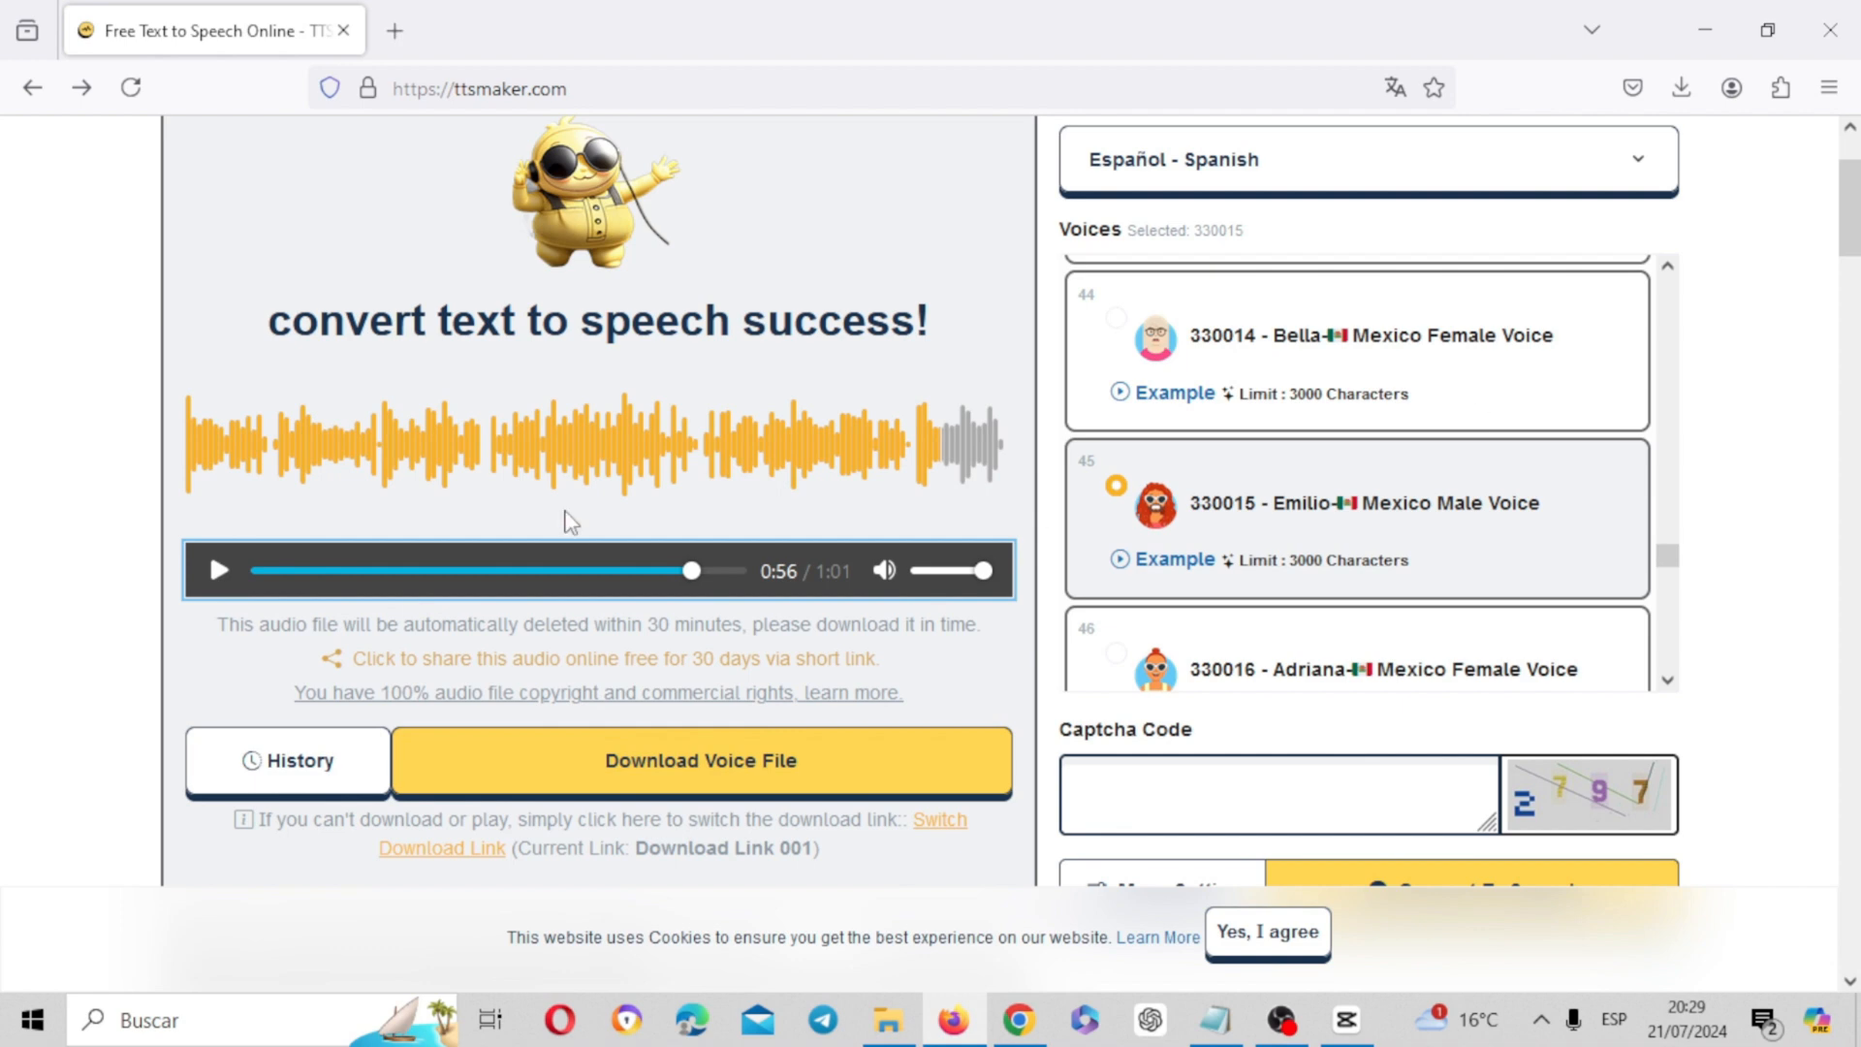
left_click(219, 571)
left_click_drag(264, 594, 226, 593)
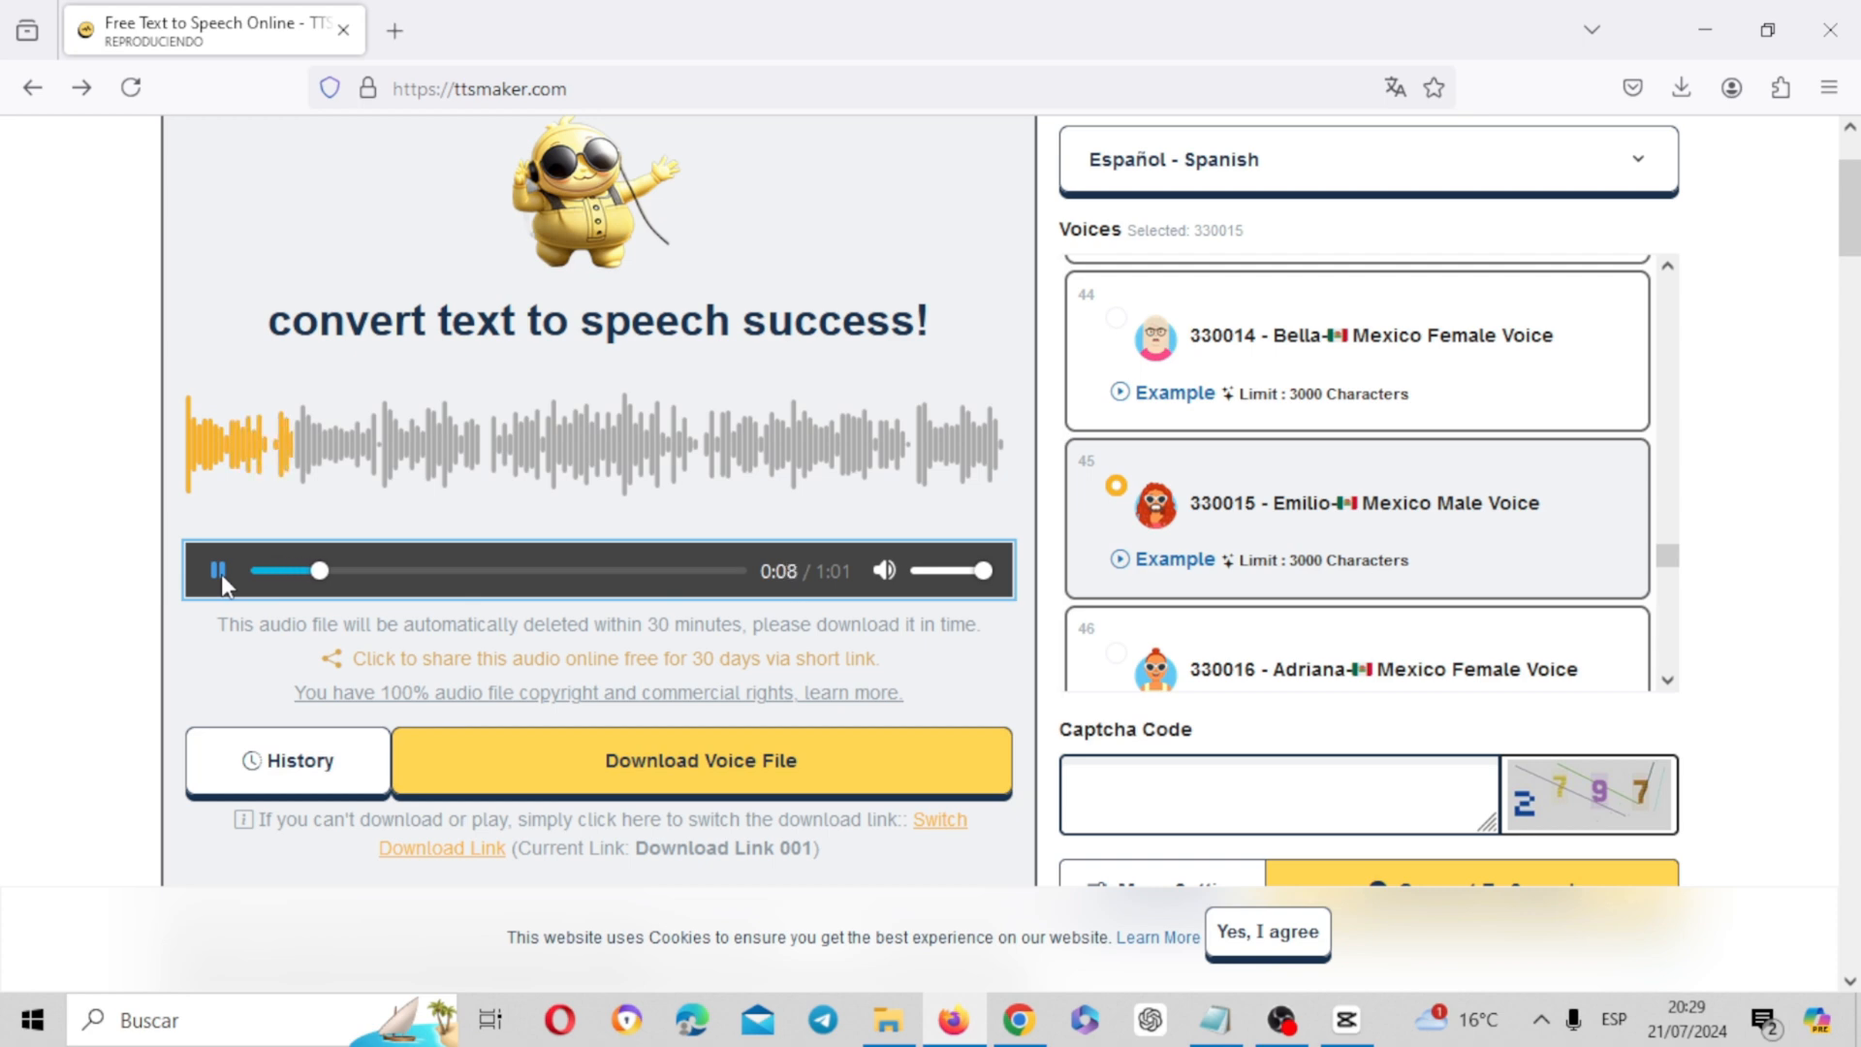
left_click(218, 571)
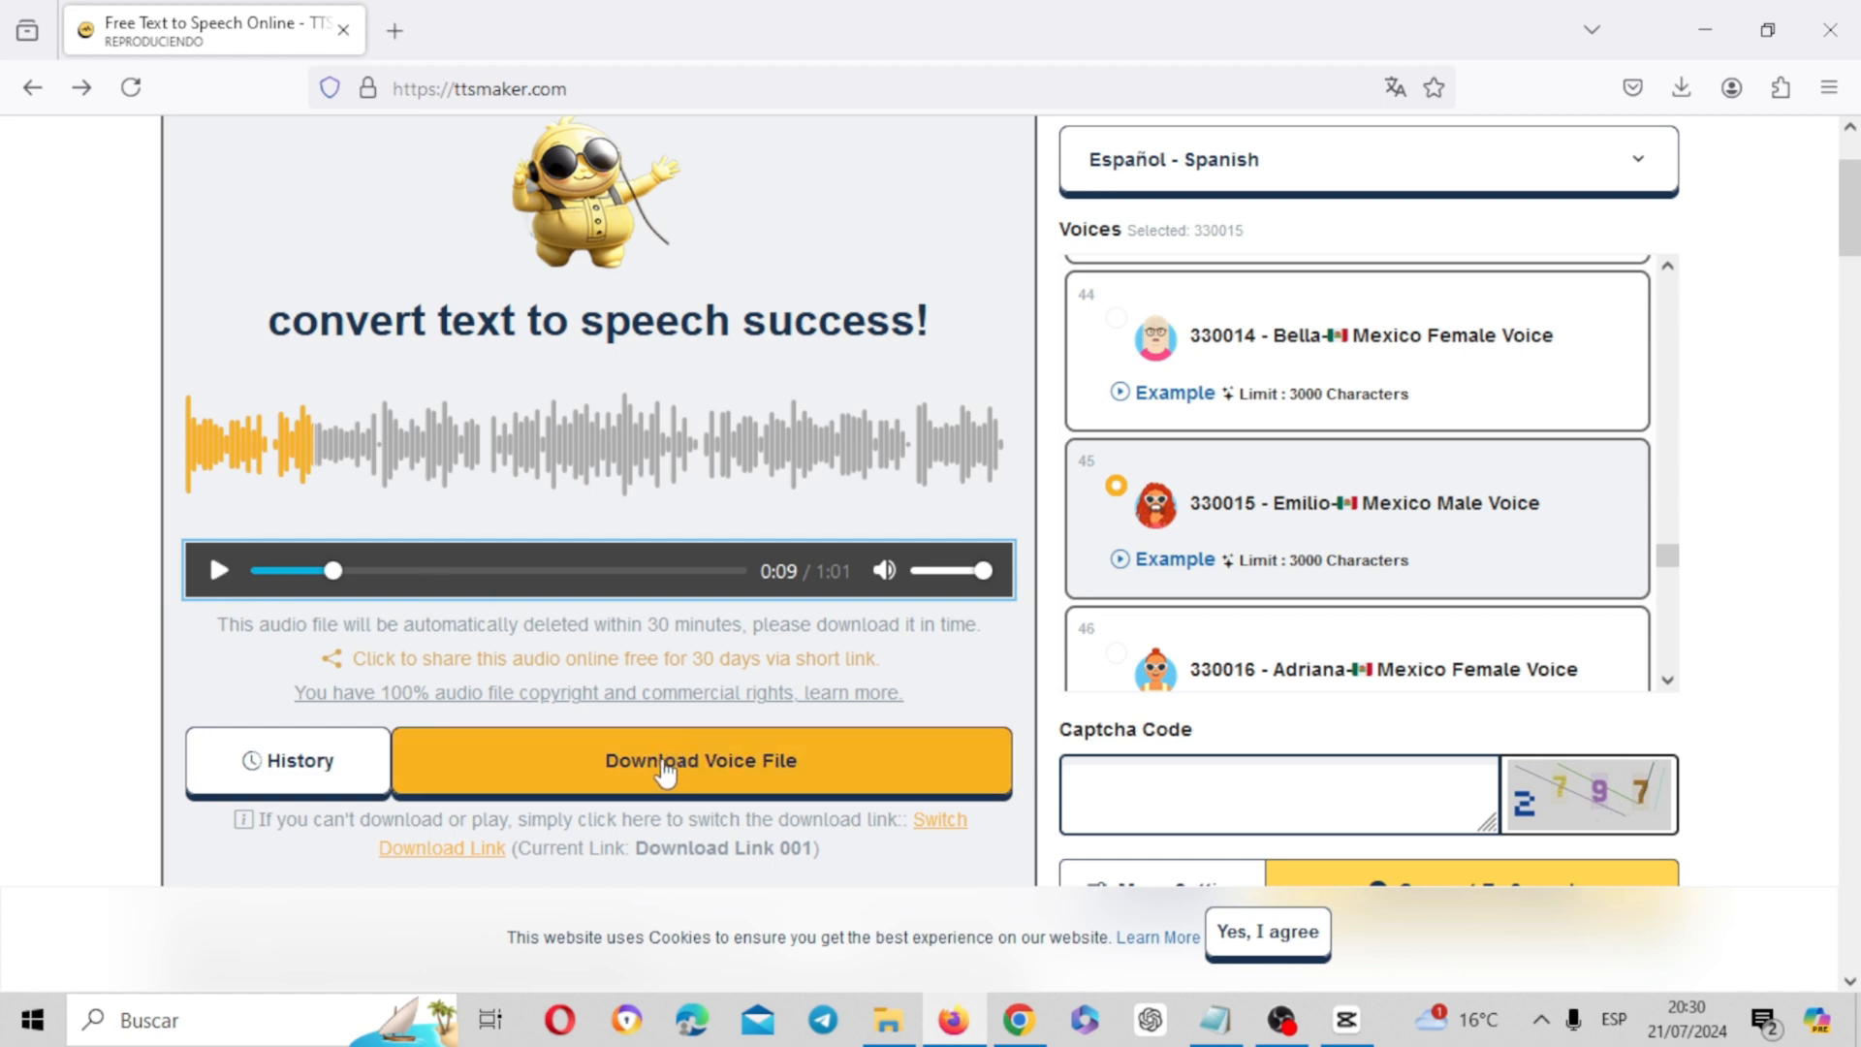
Return to Adobe Express in Chrome, filter the animation characters to Gente profesional and locate Lenny
left_click(1707, 23)
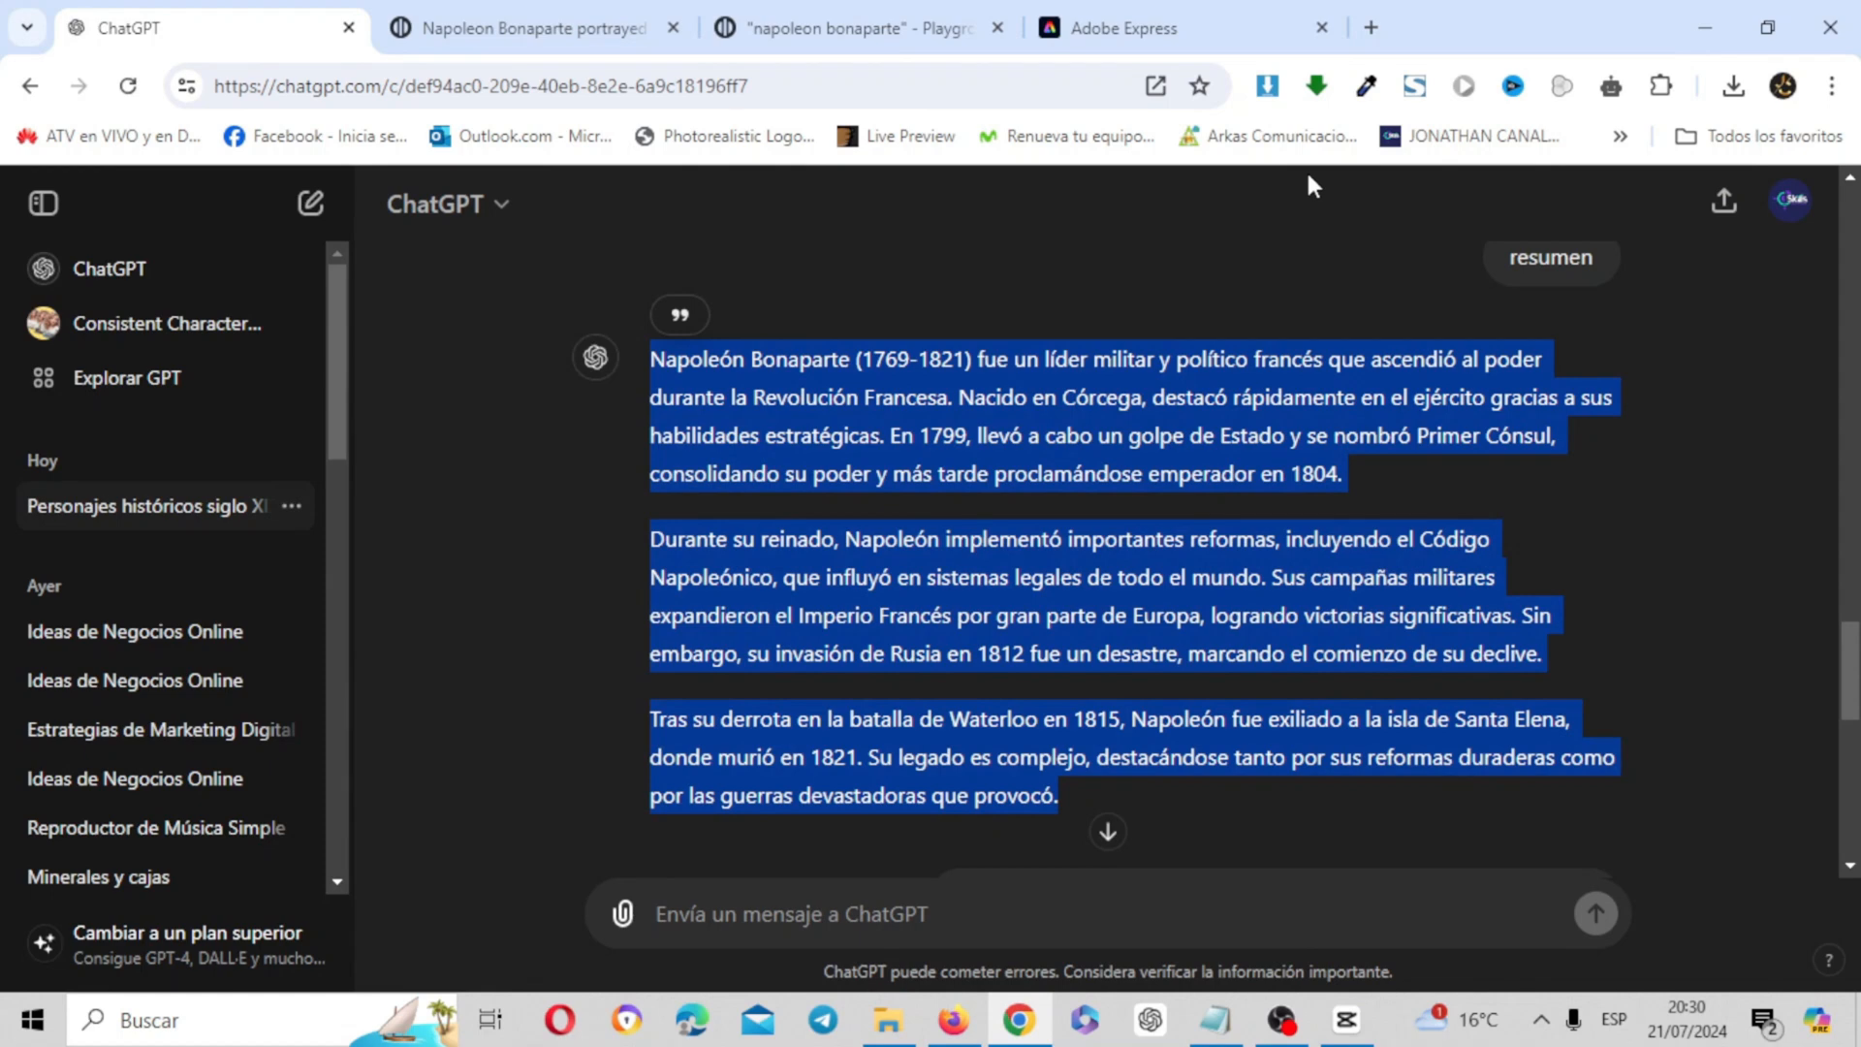
left_click(1125, 21)
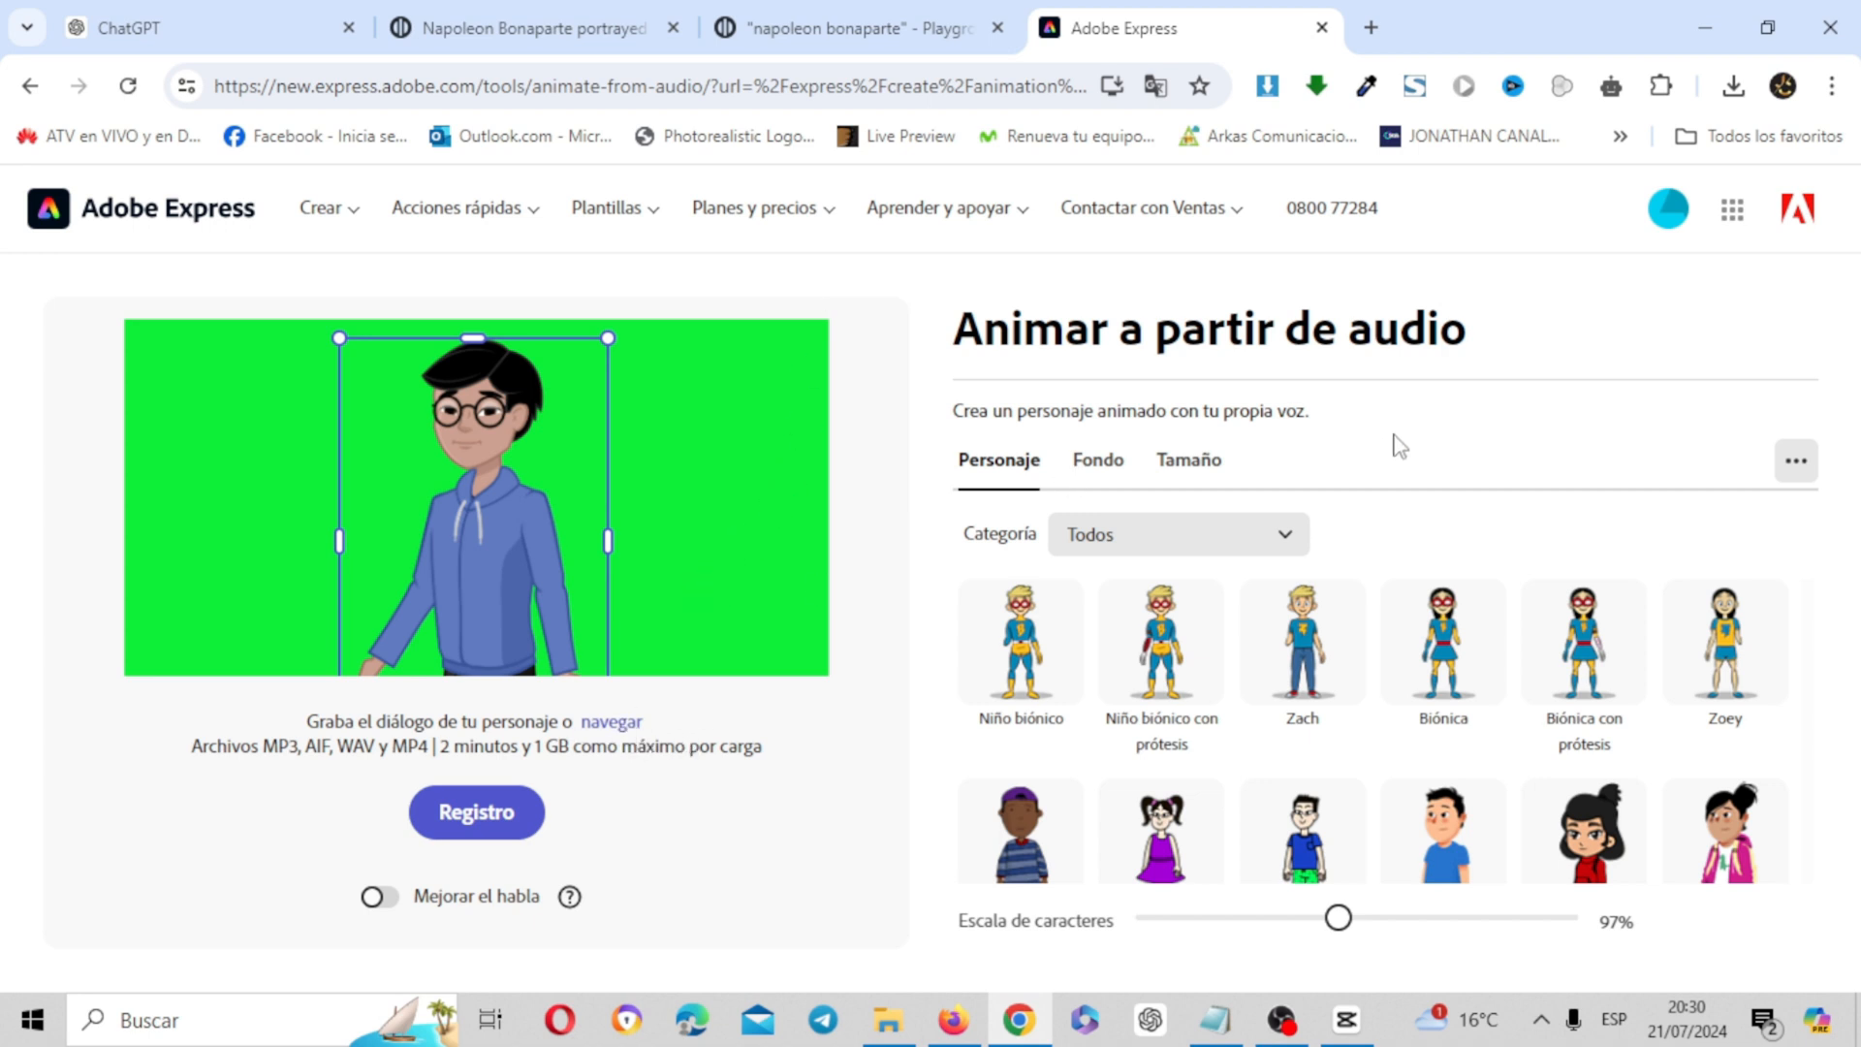
left_click(1229, 541)
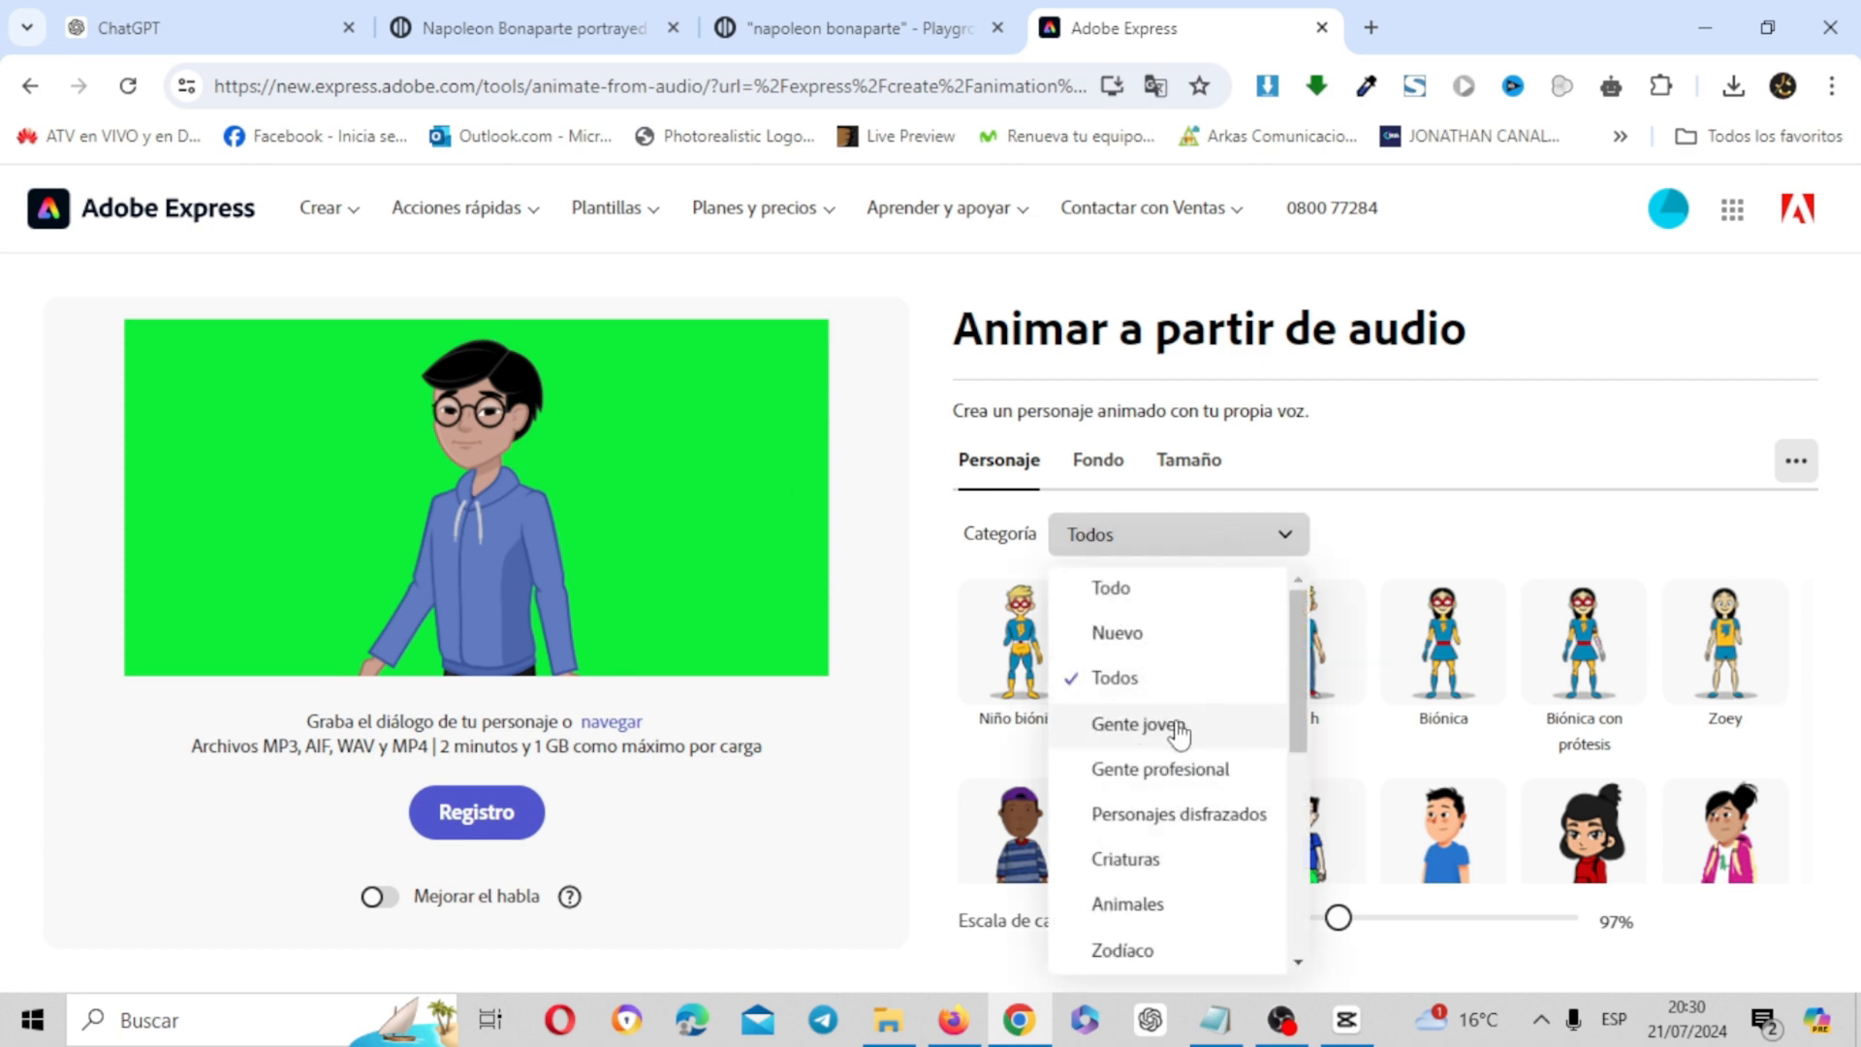
left_click(1179, 734)
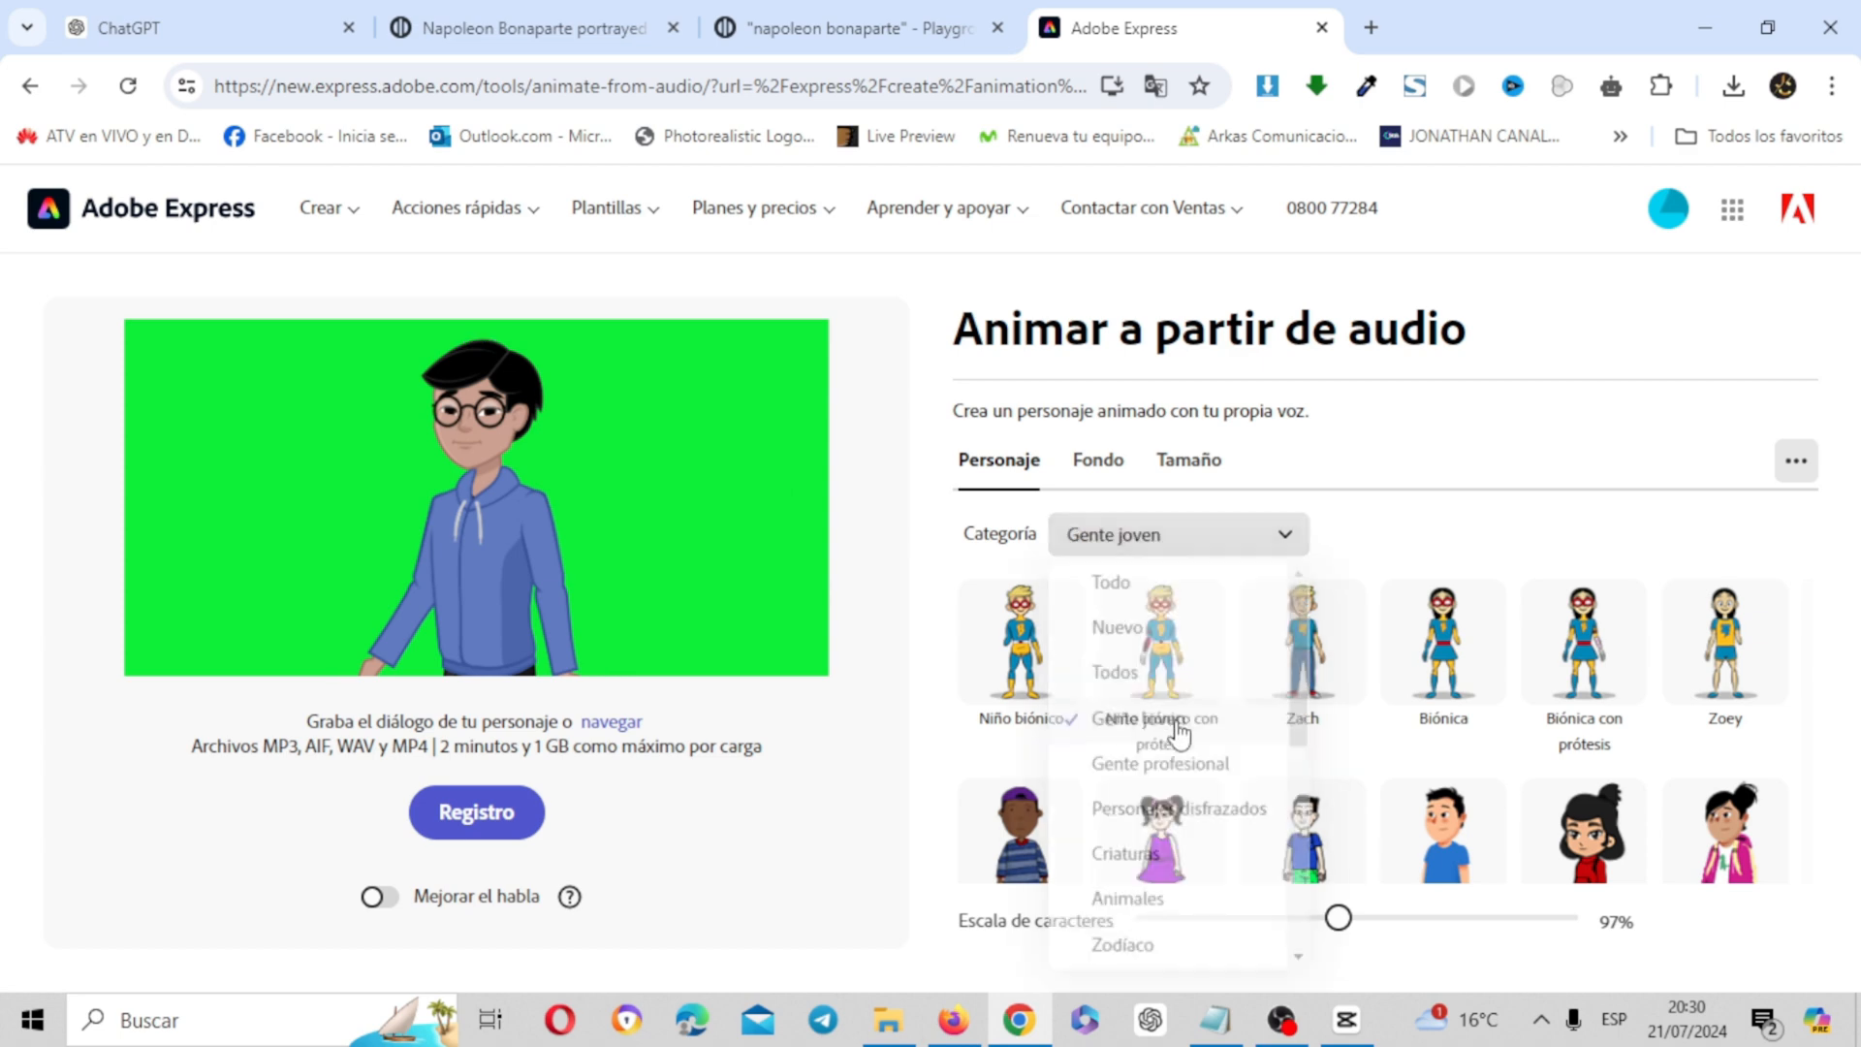
left_click(1220, 546)
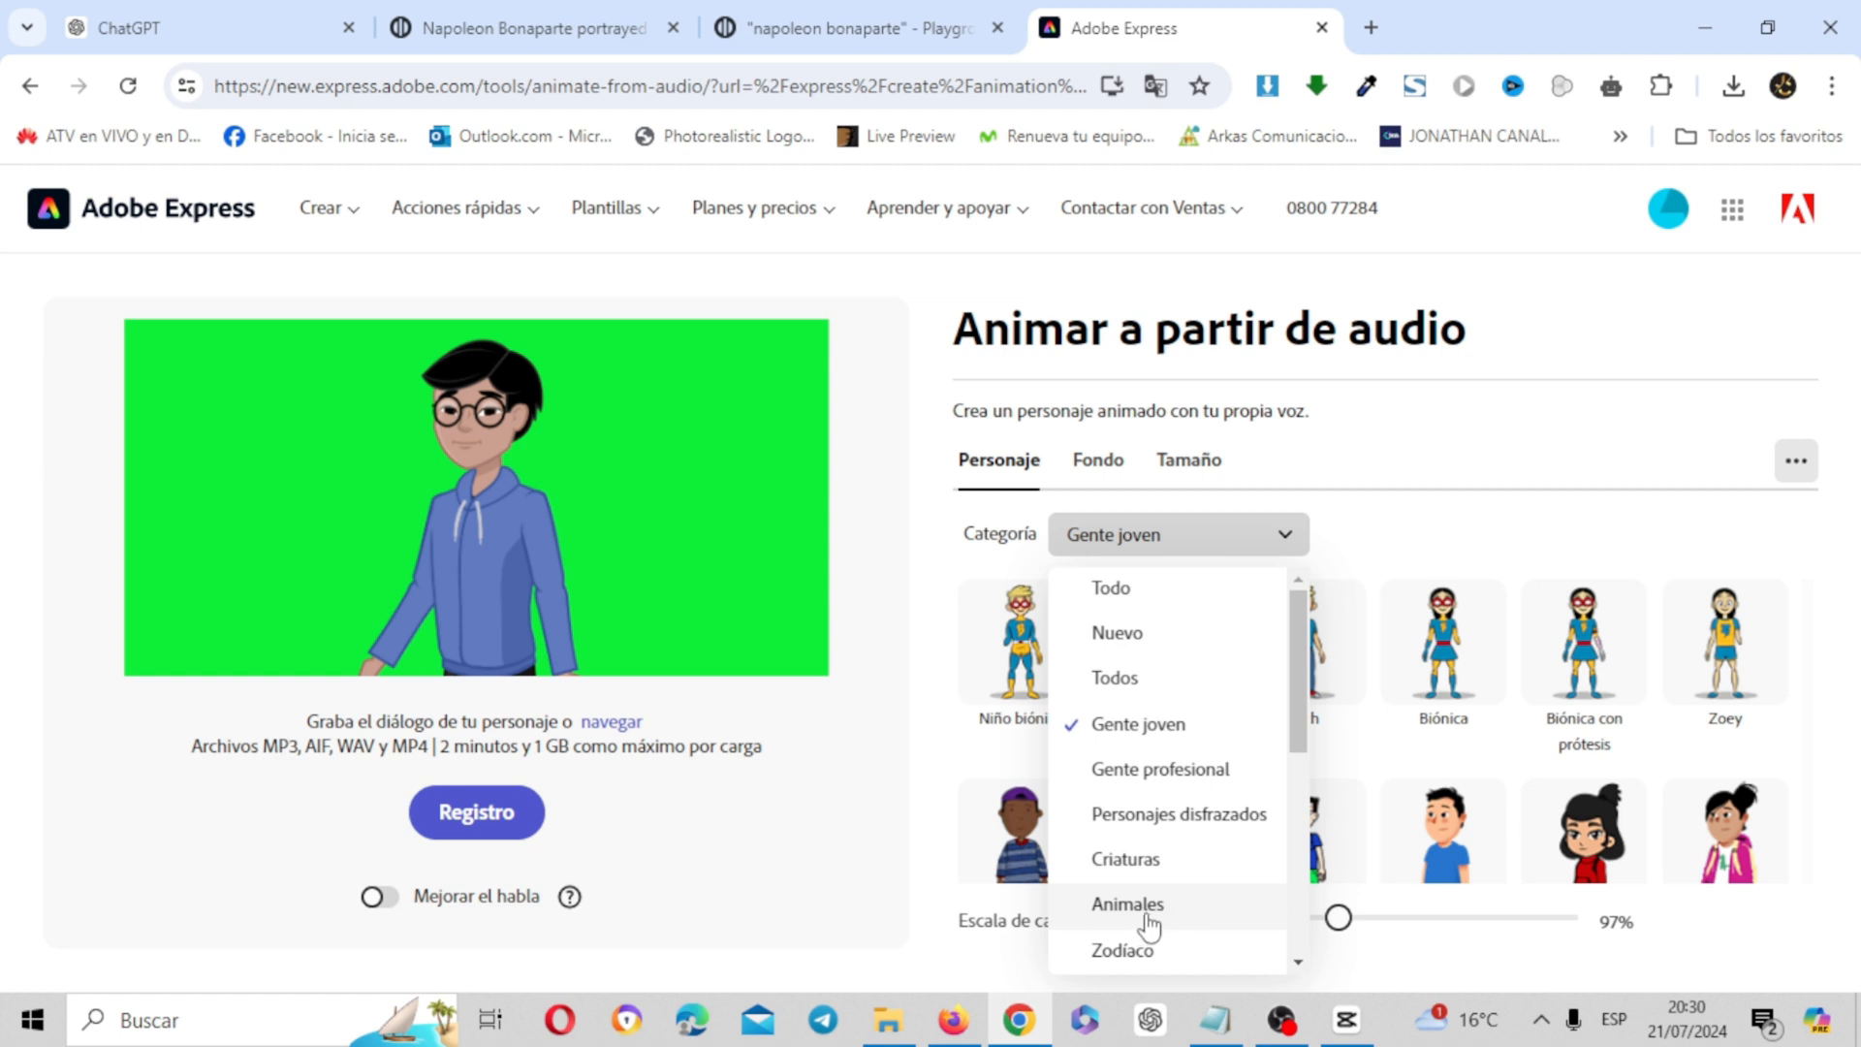
left_click(1202, 771)
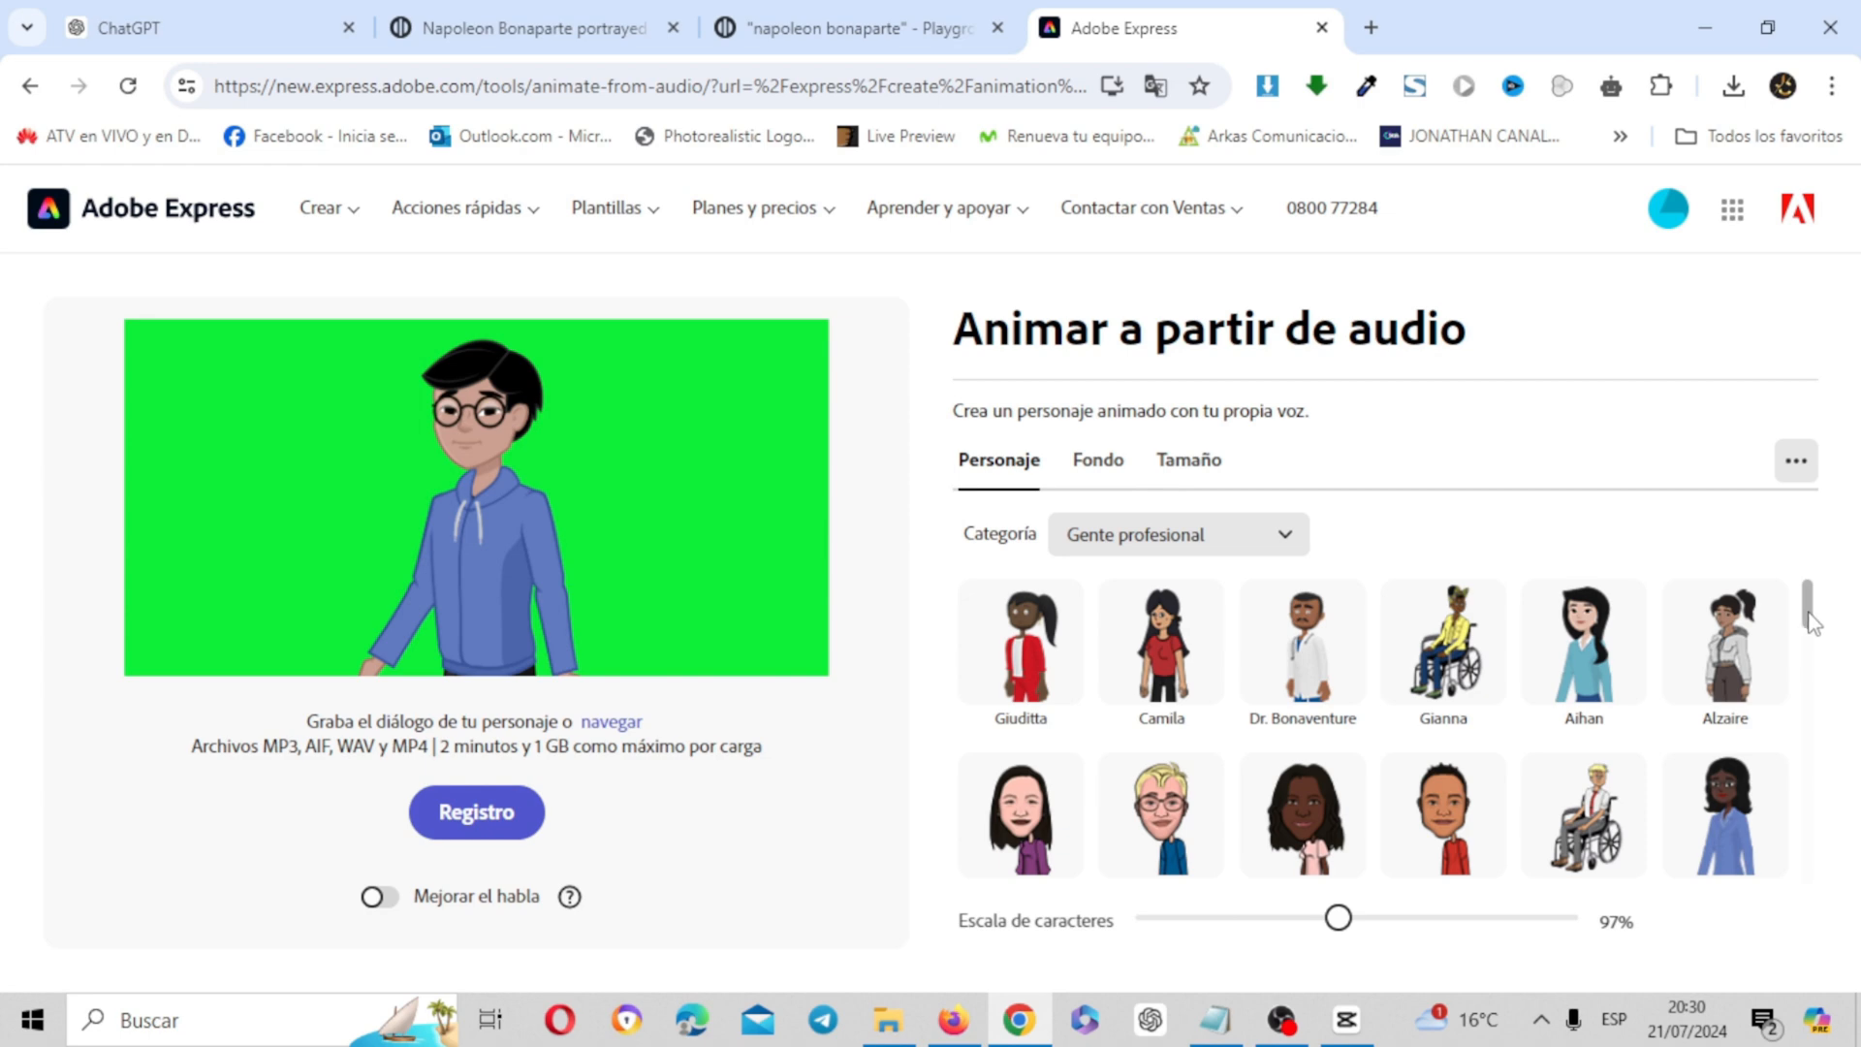
left_click_drag(1811, 622, 1814, 694)
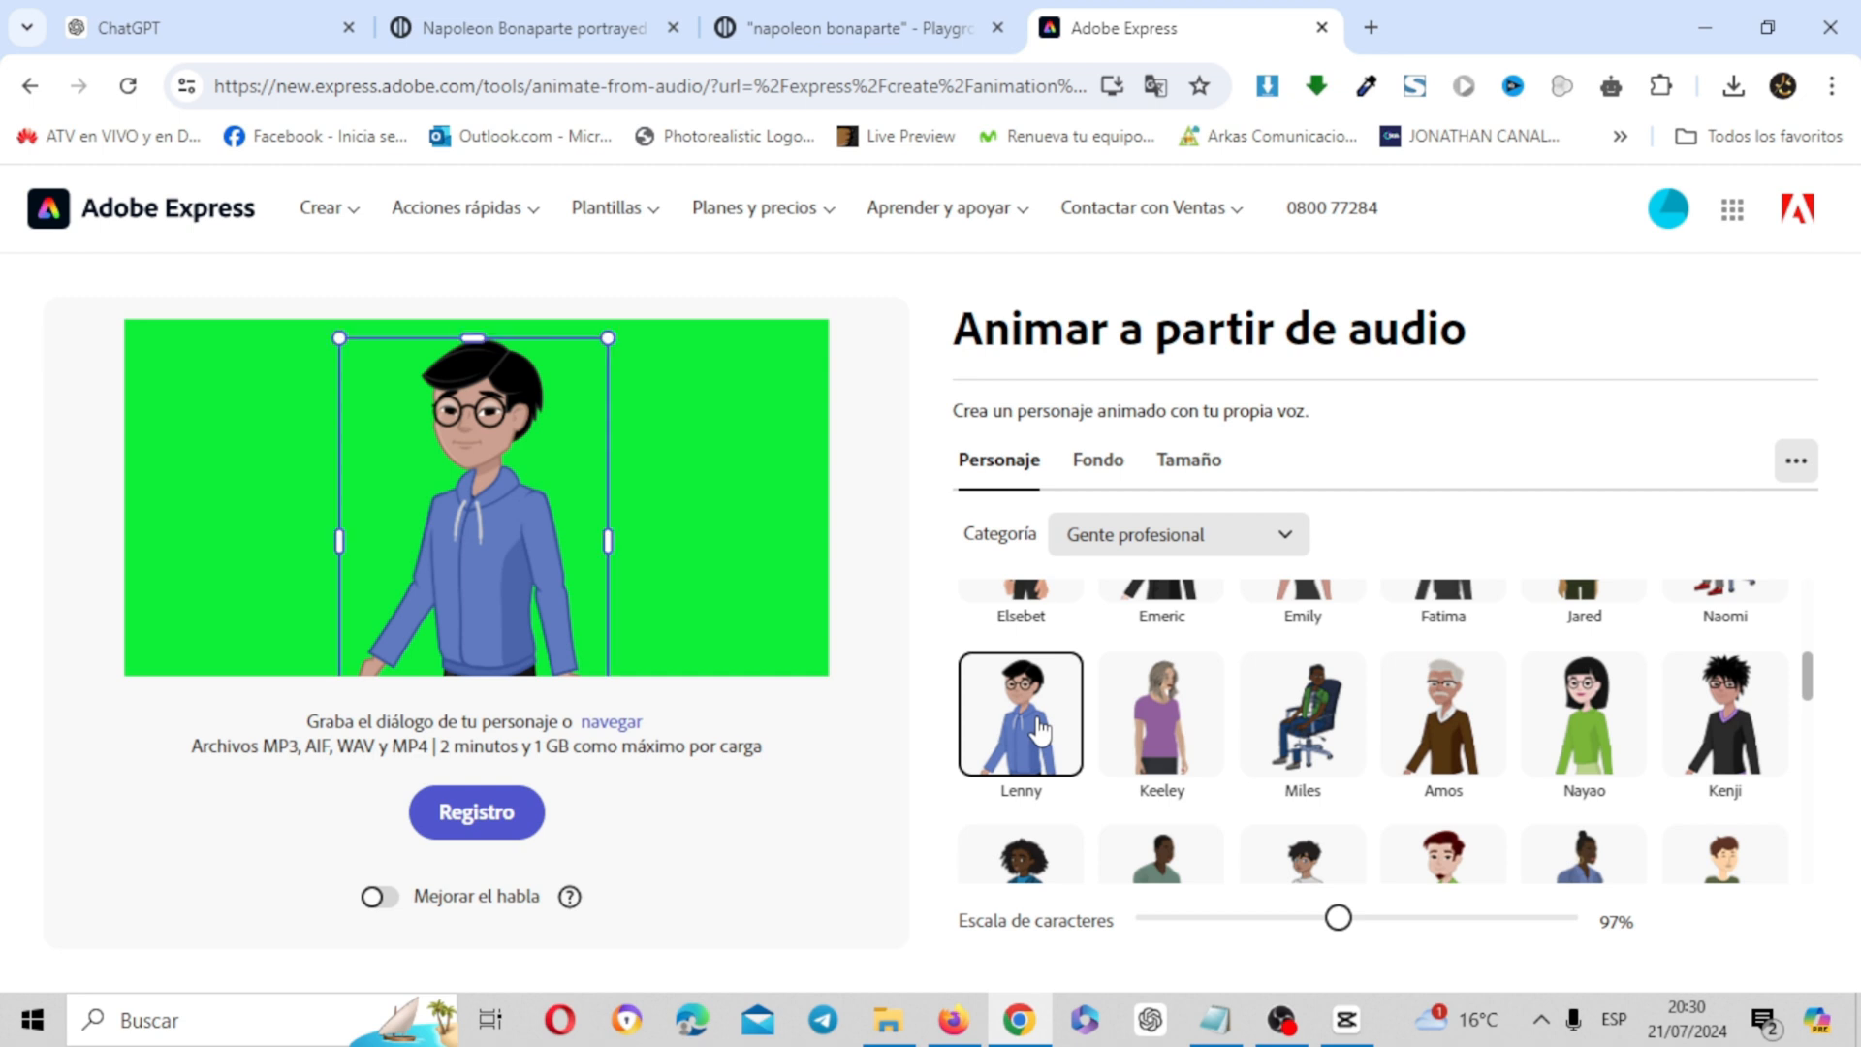
Examine the custom color picker for the character's background, and switch to the Napoleon project in CapCut
left_click(1105, 463)
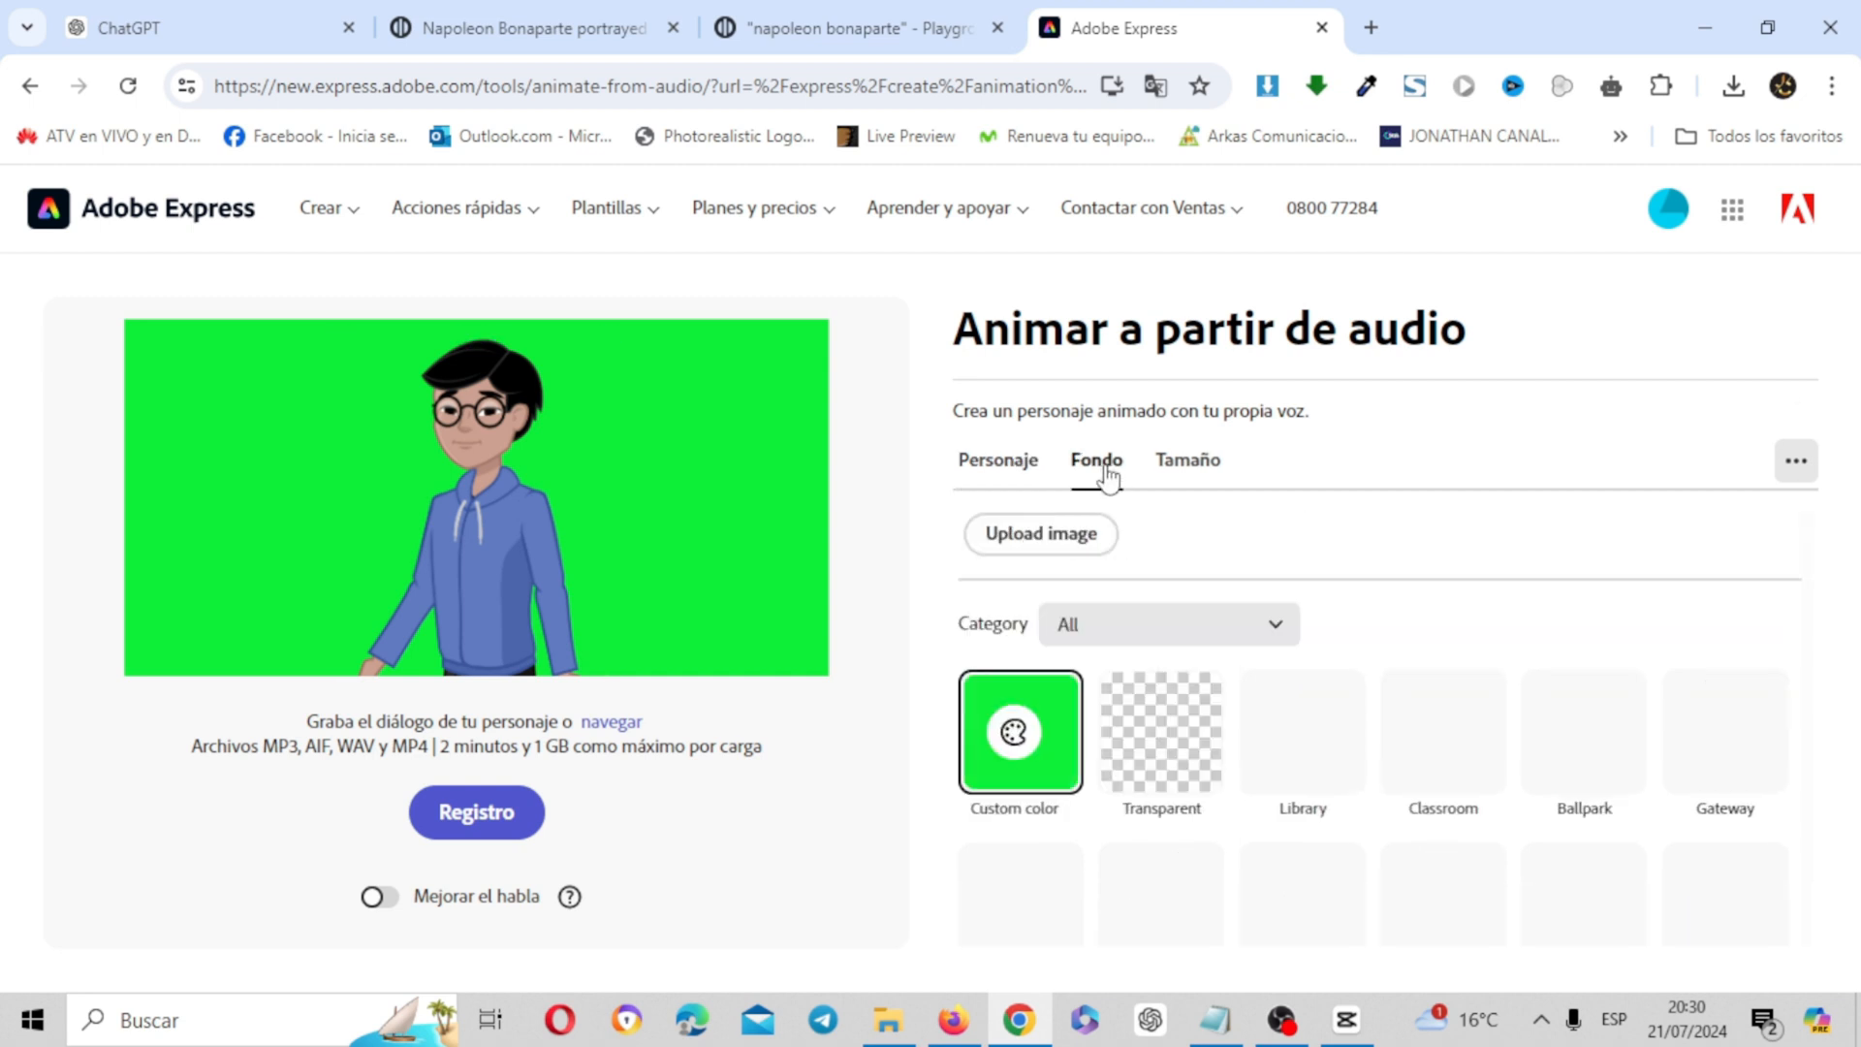
left_click(1018, 737)
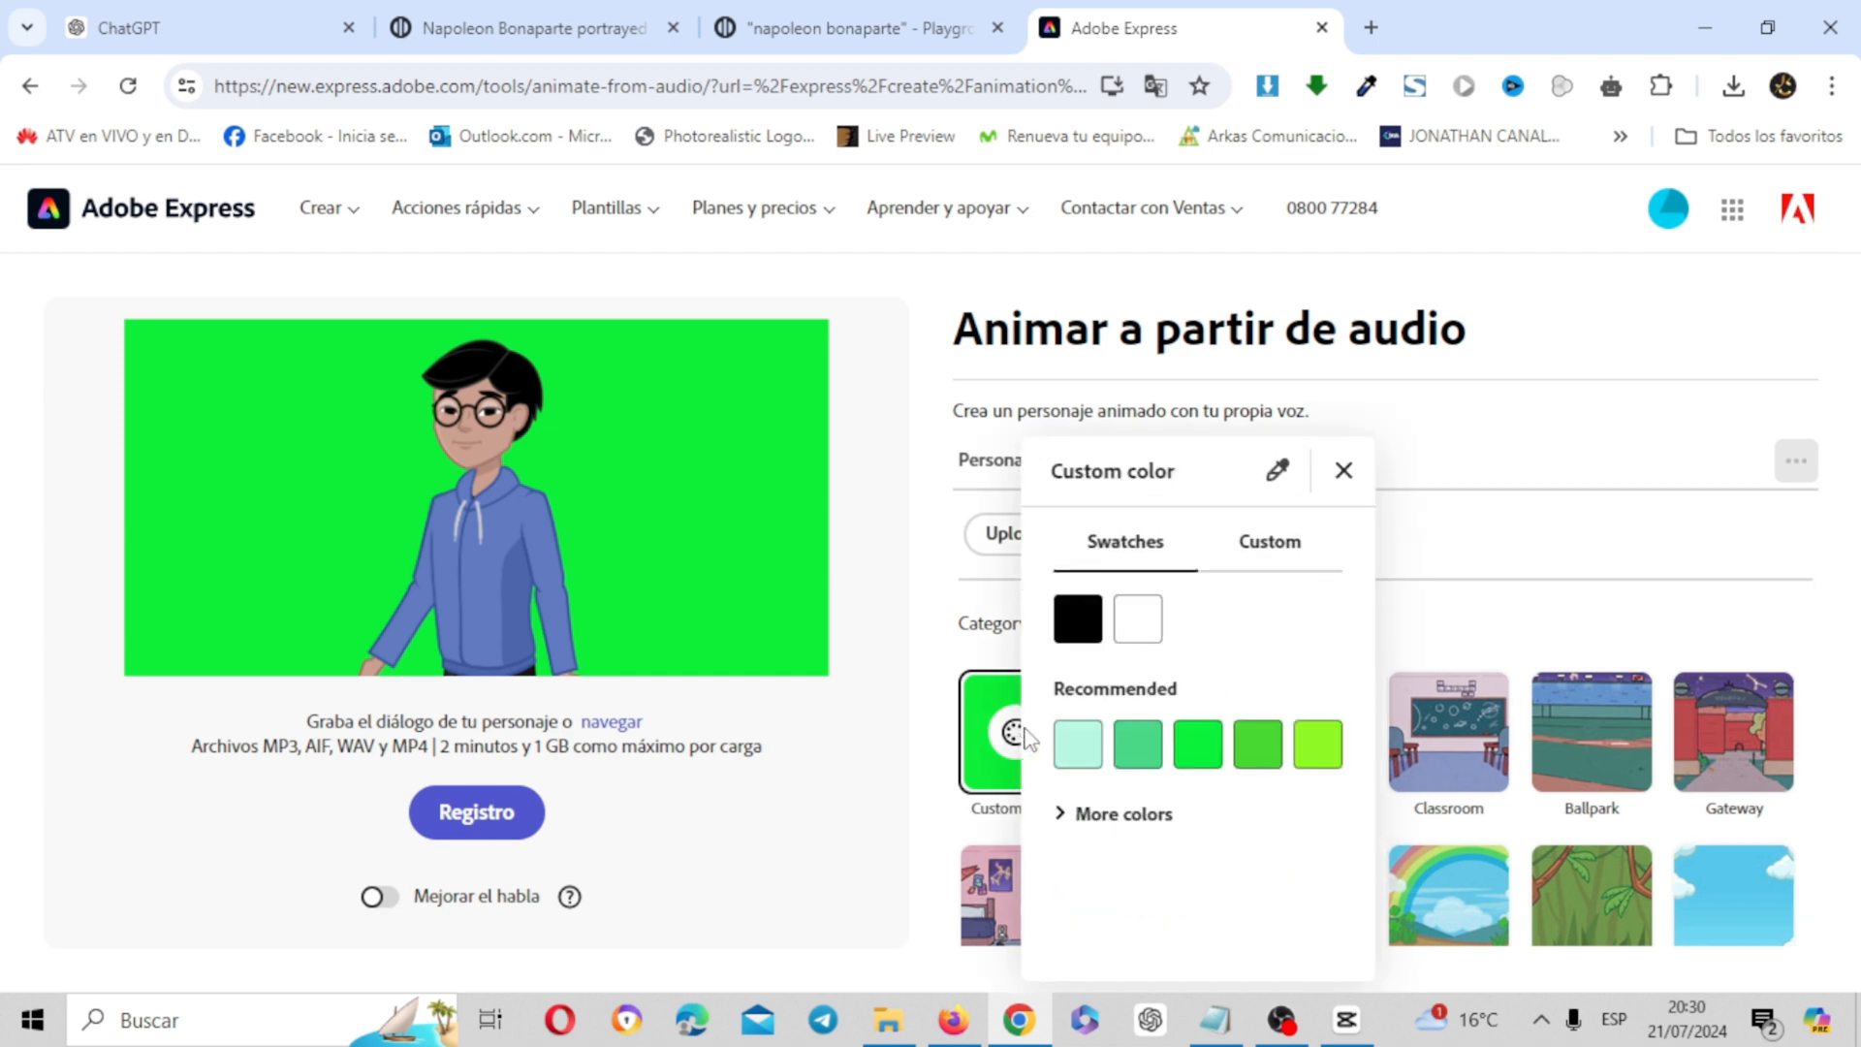
left_click(1265, 554)
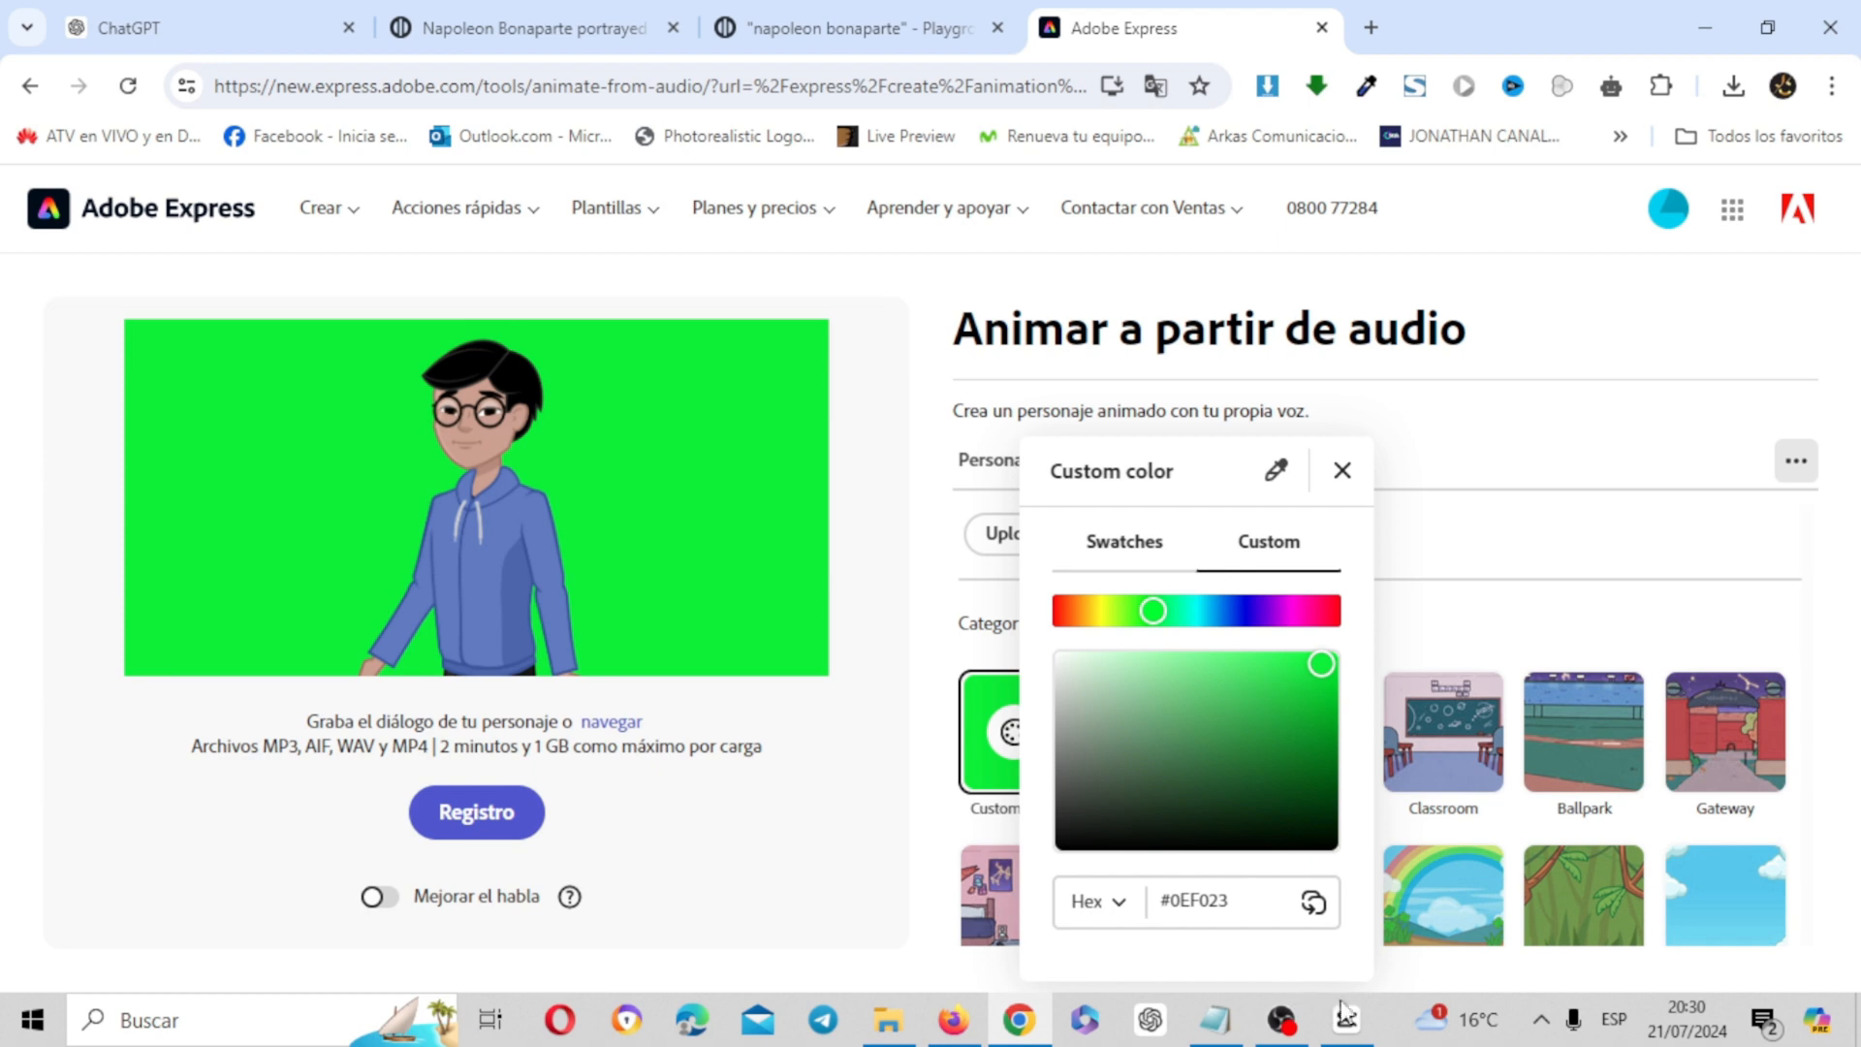
left_click(1360, 1032)
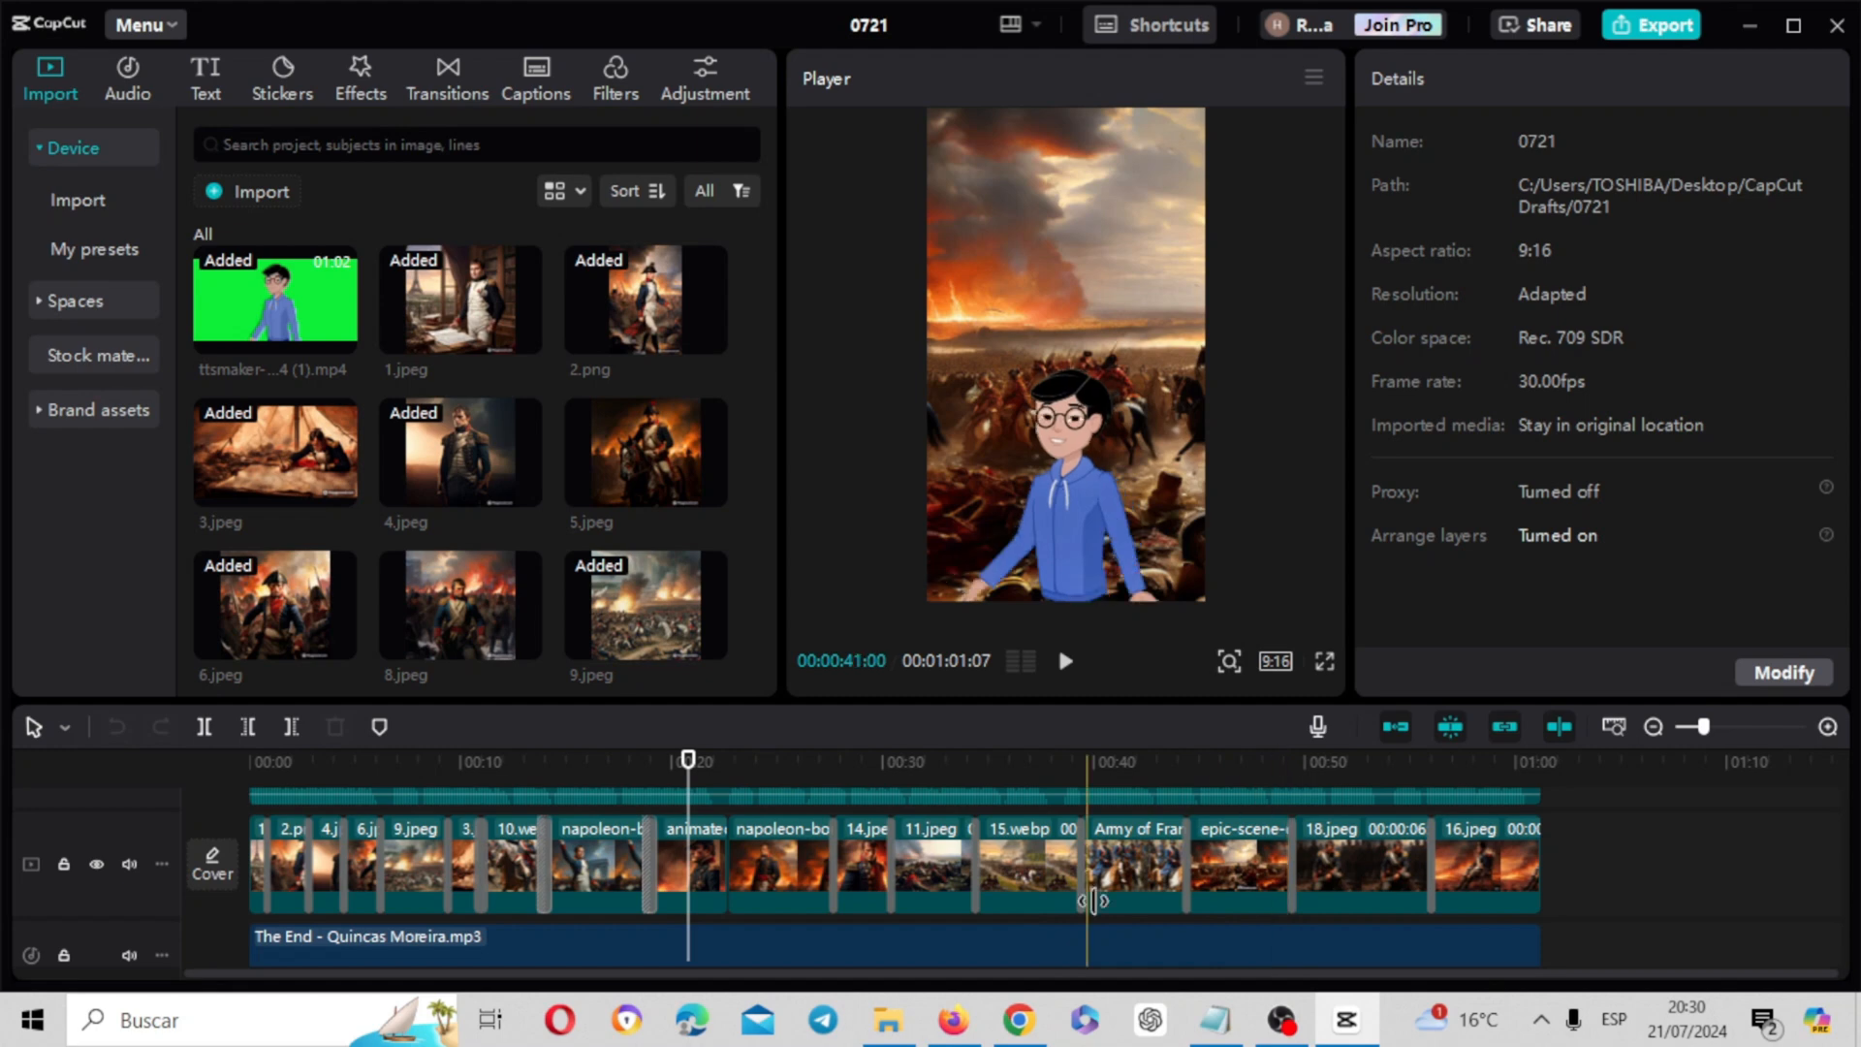
Return to Adobe Express in Chrome, close the custom background color picker and open the Instagram size options
left_click(1033, 1013)
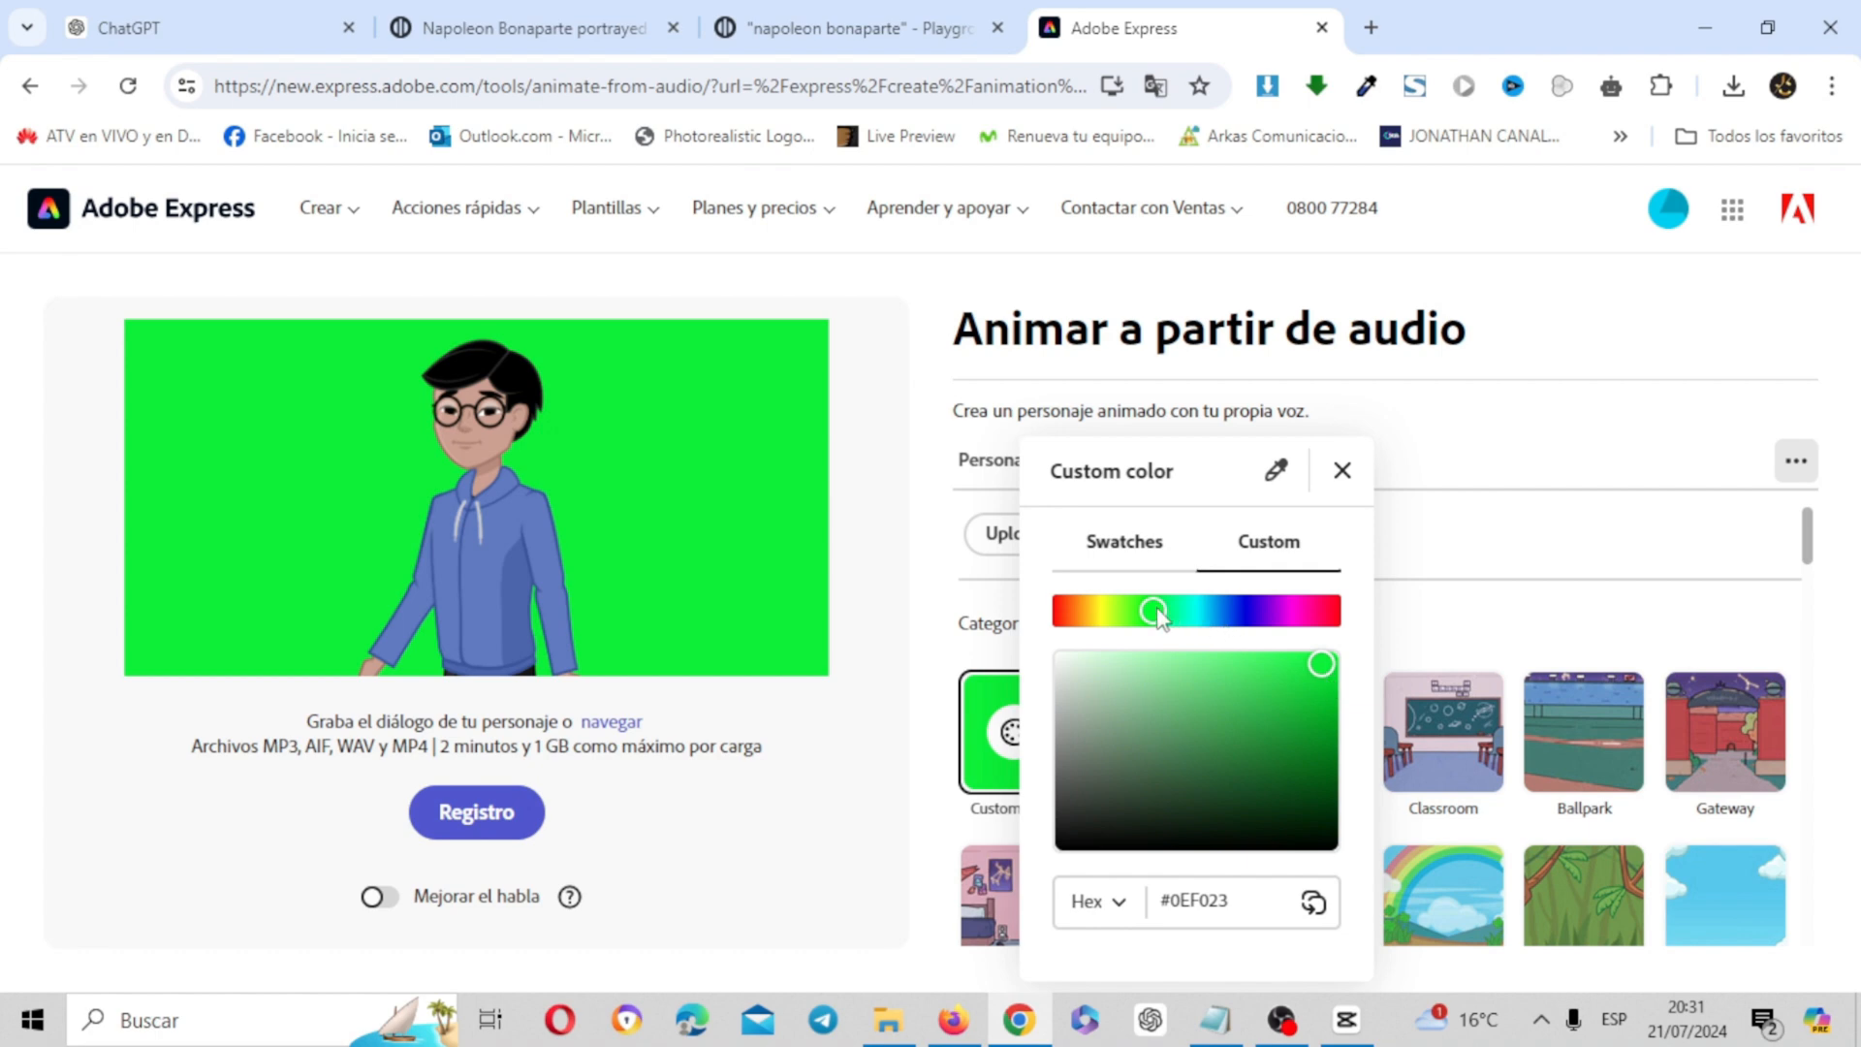
left_click(1510, 456)
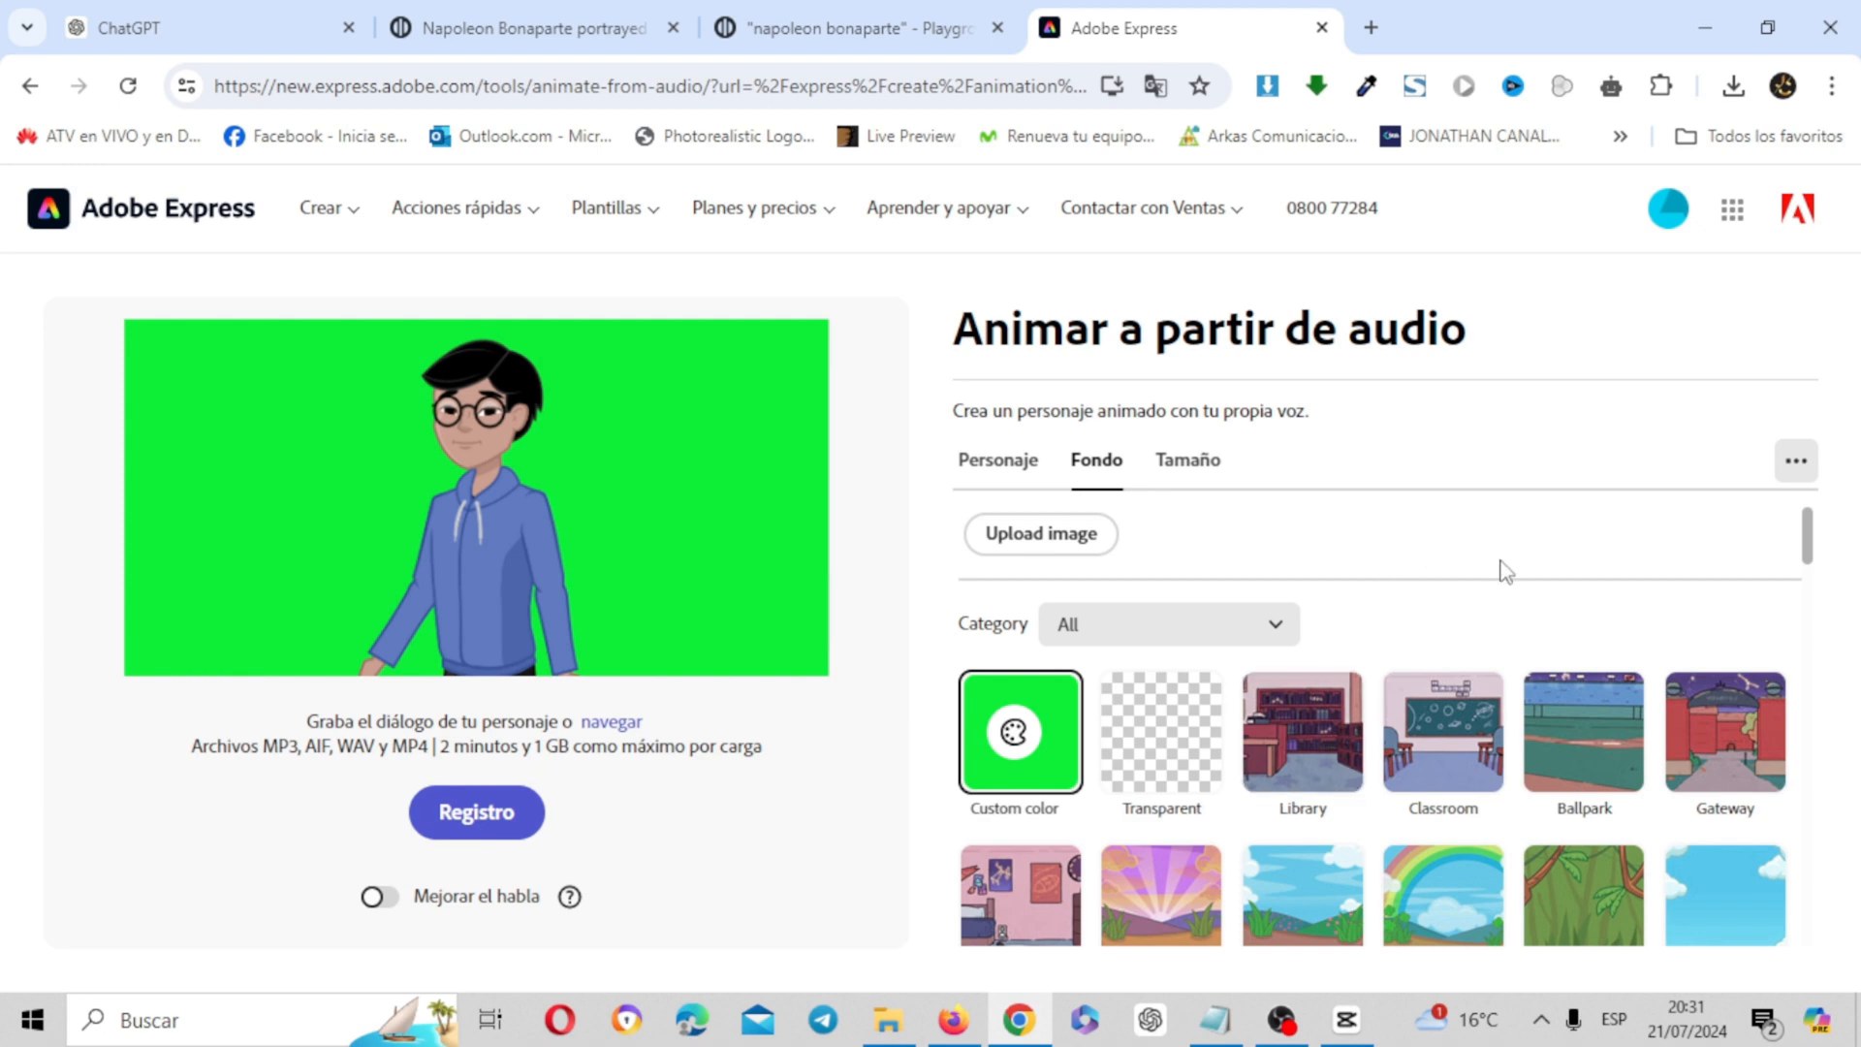
left_click(617, 727)
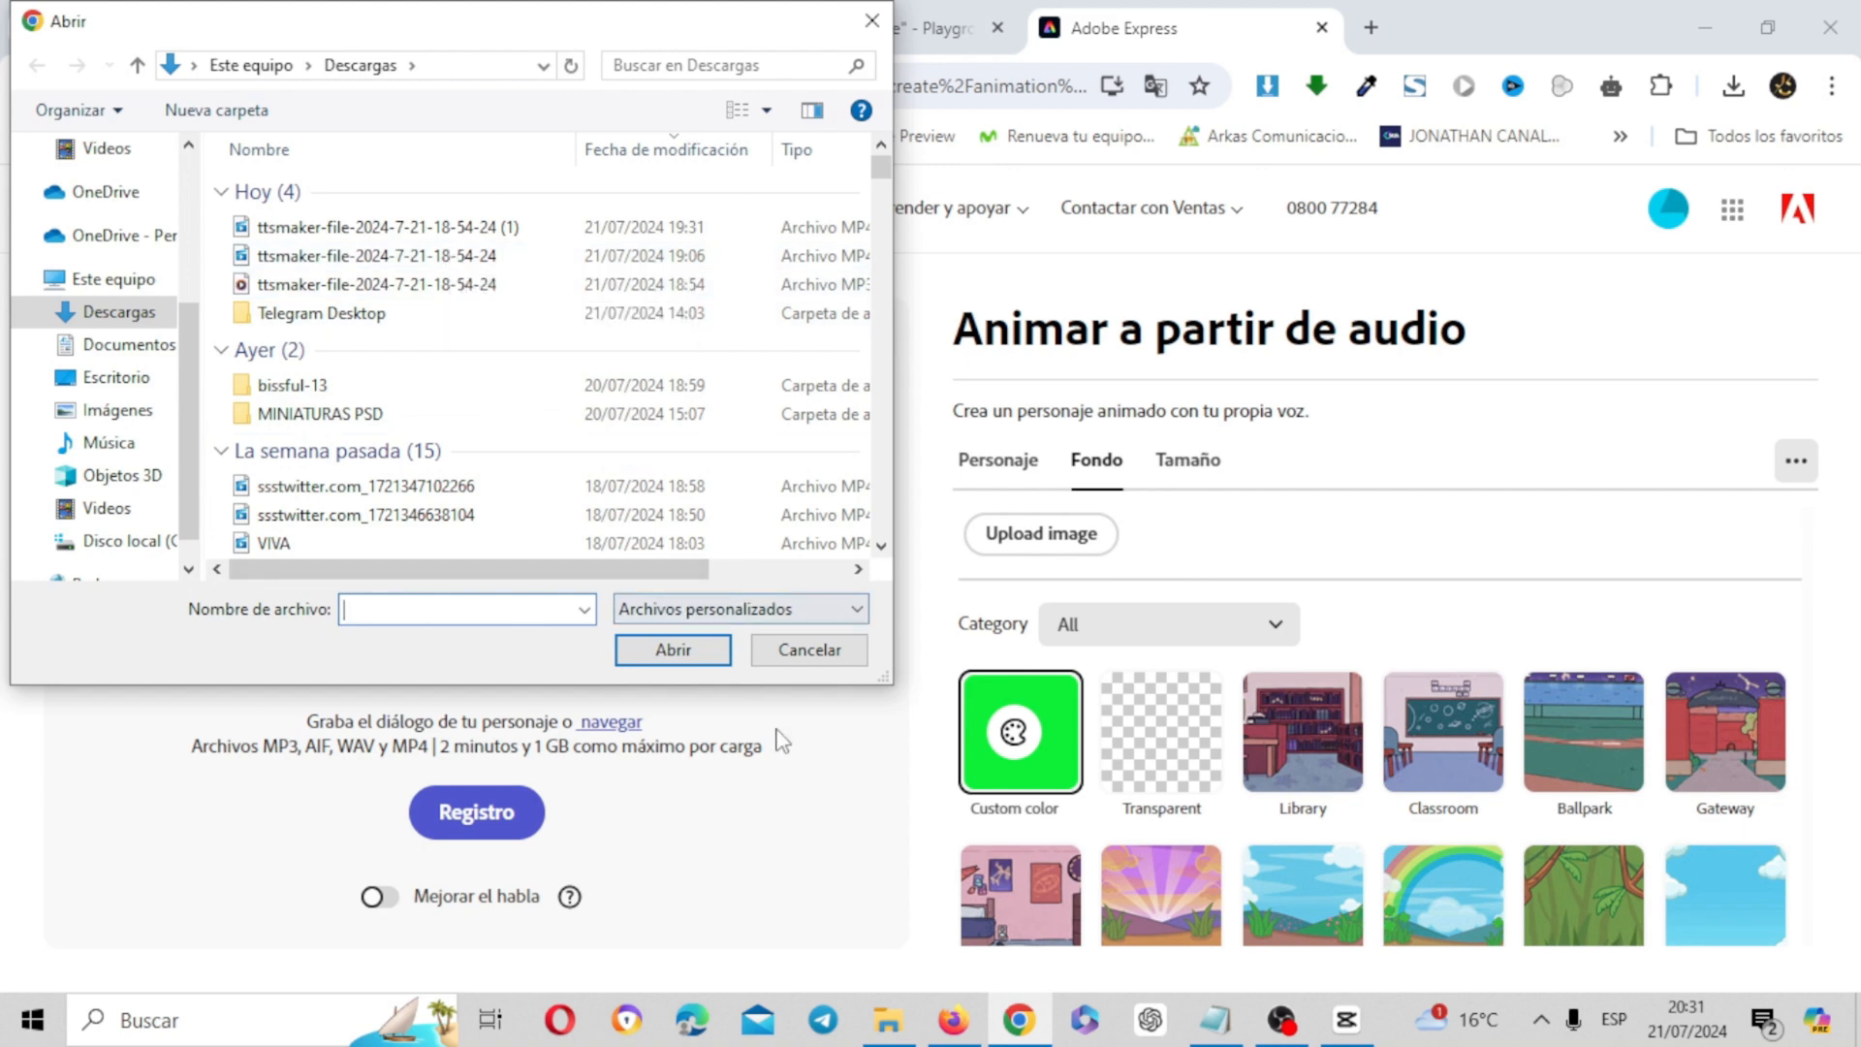
left_click(874, 24)
left_click(1195, 458)
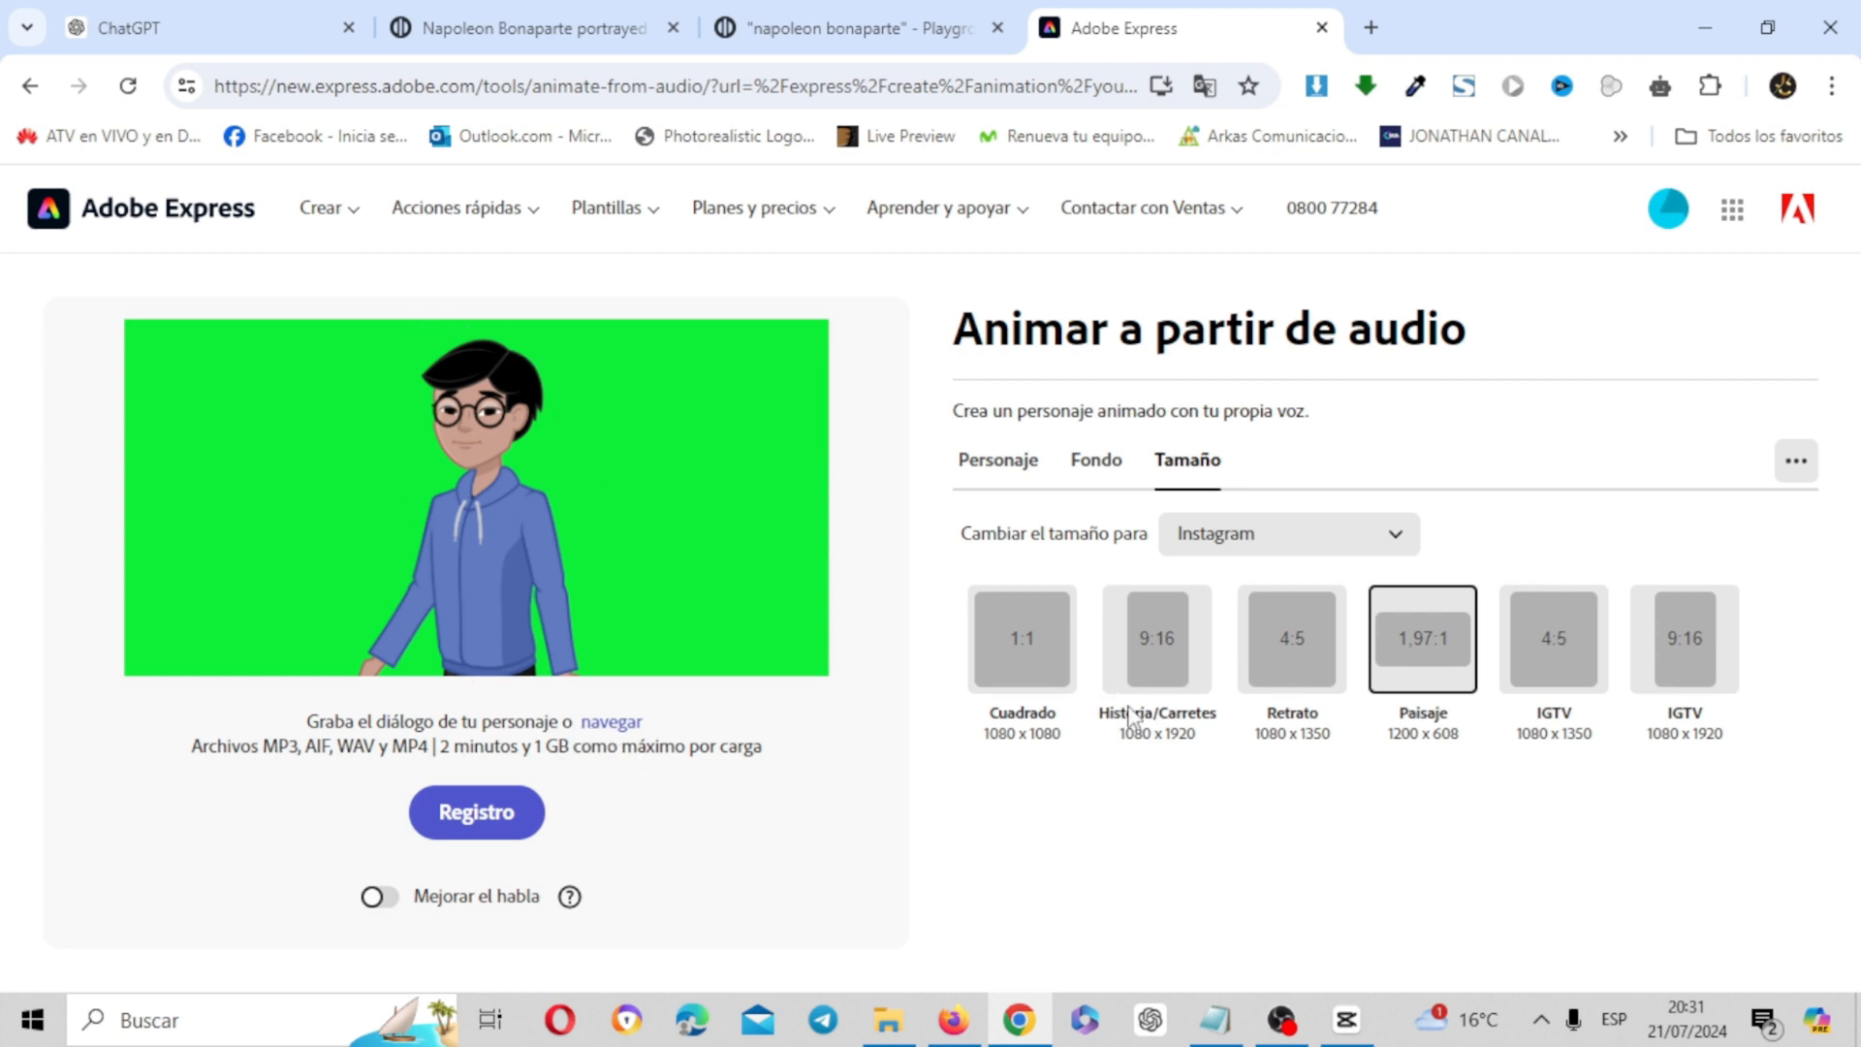
left_click(1343, 1018)
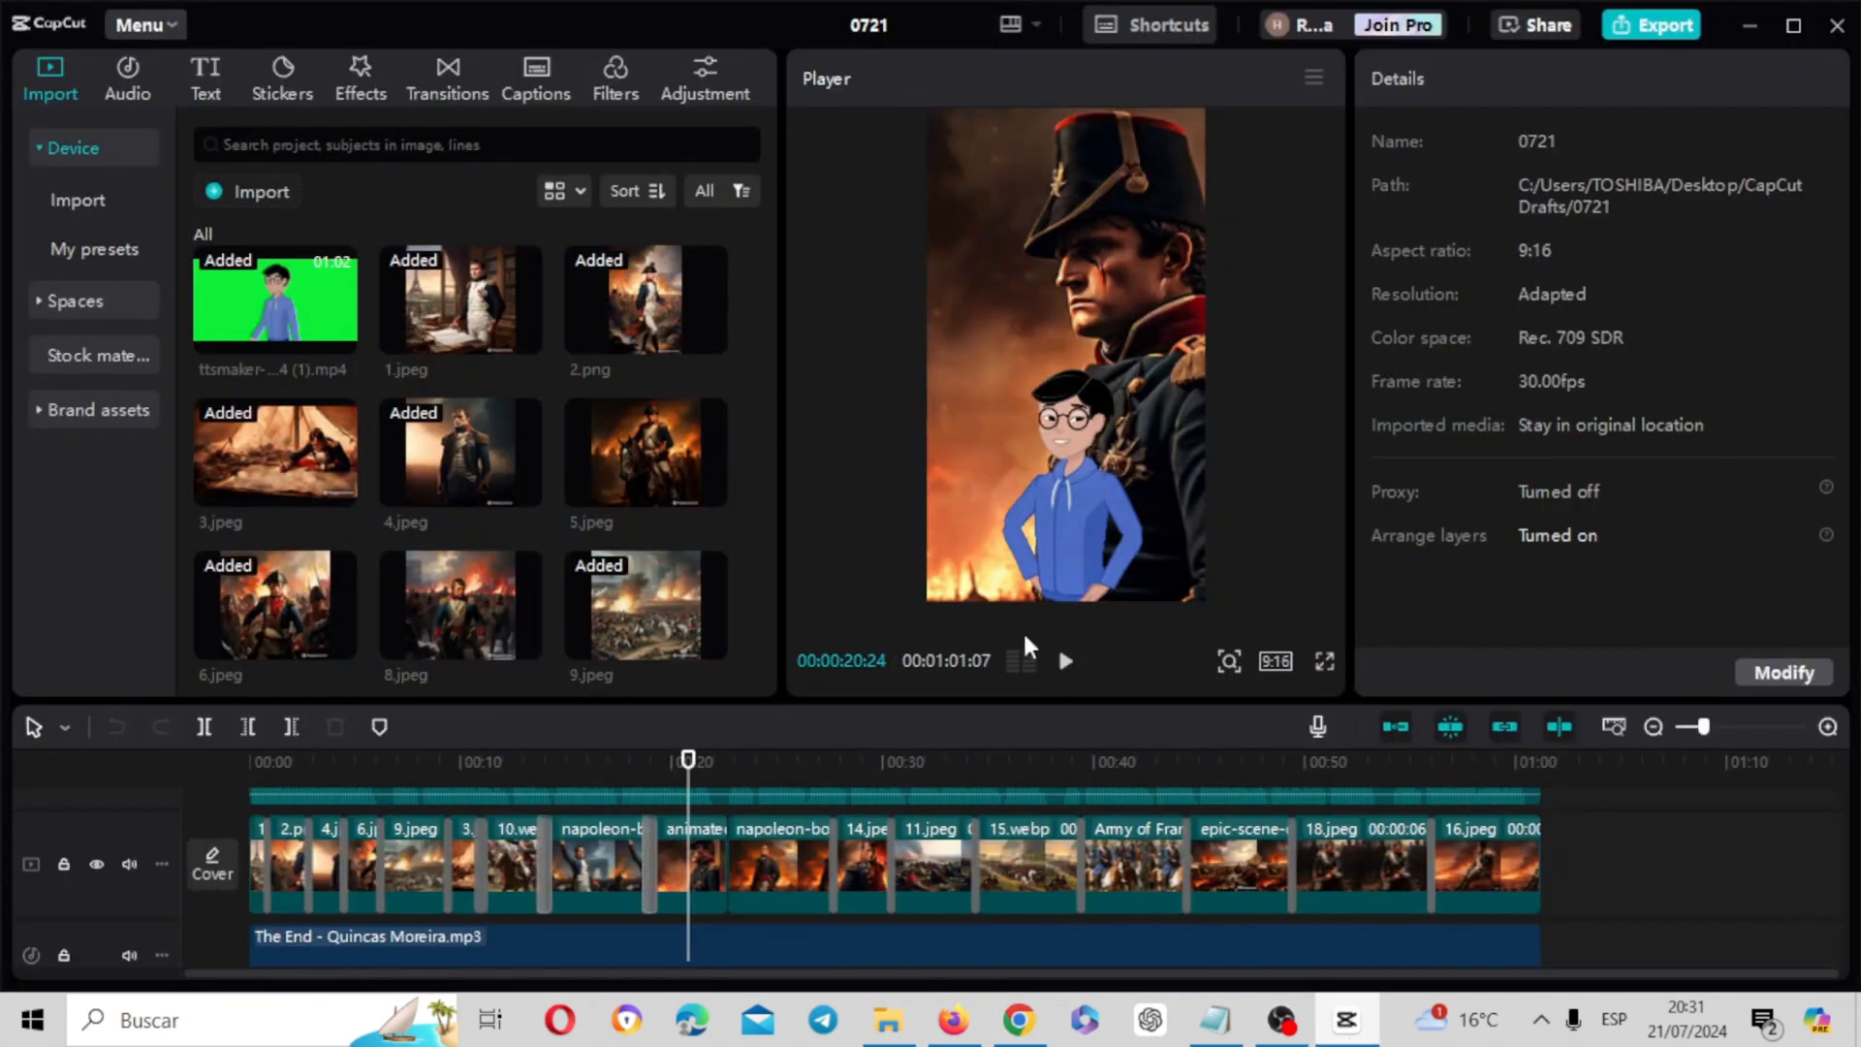
left_click(1035, 1023)
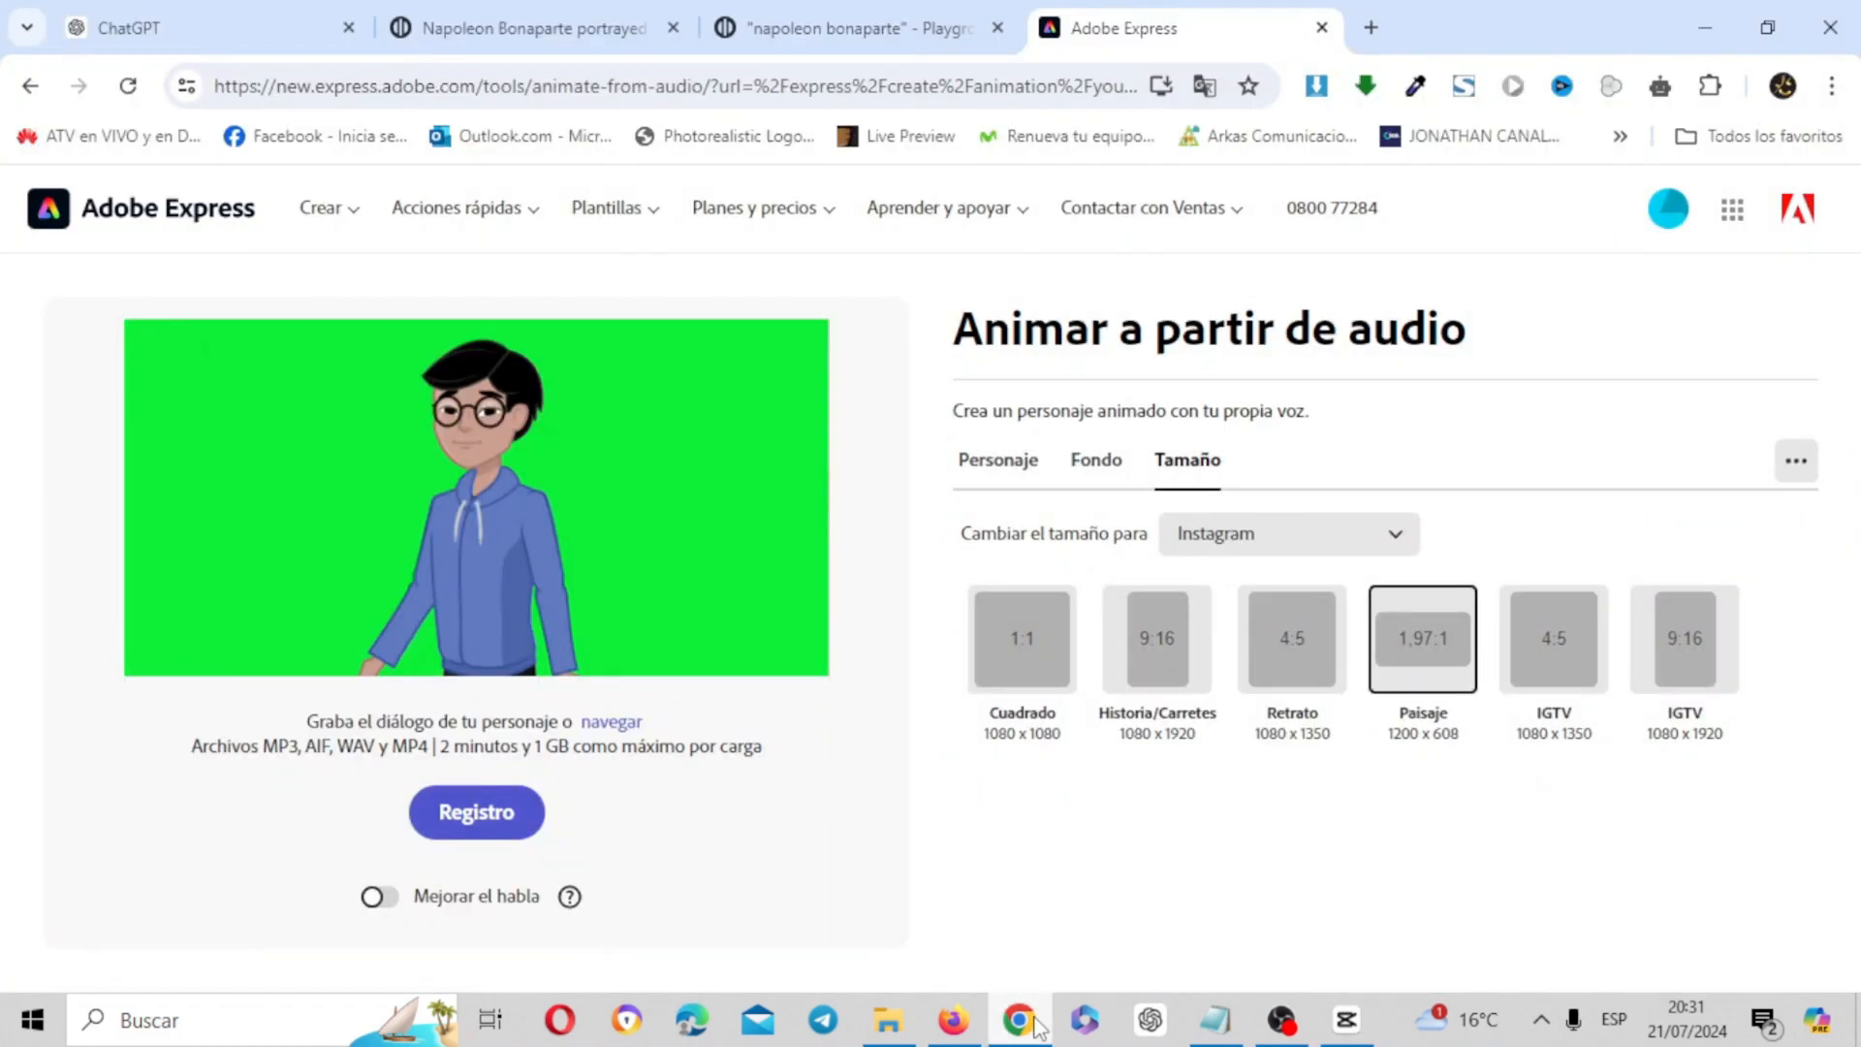
left_click(617, 725)
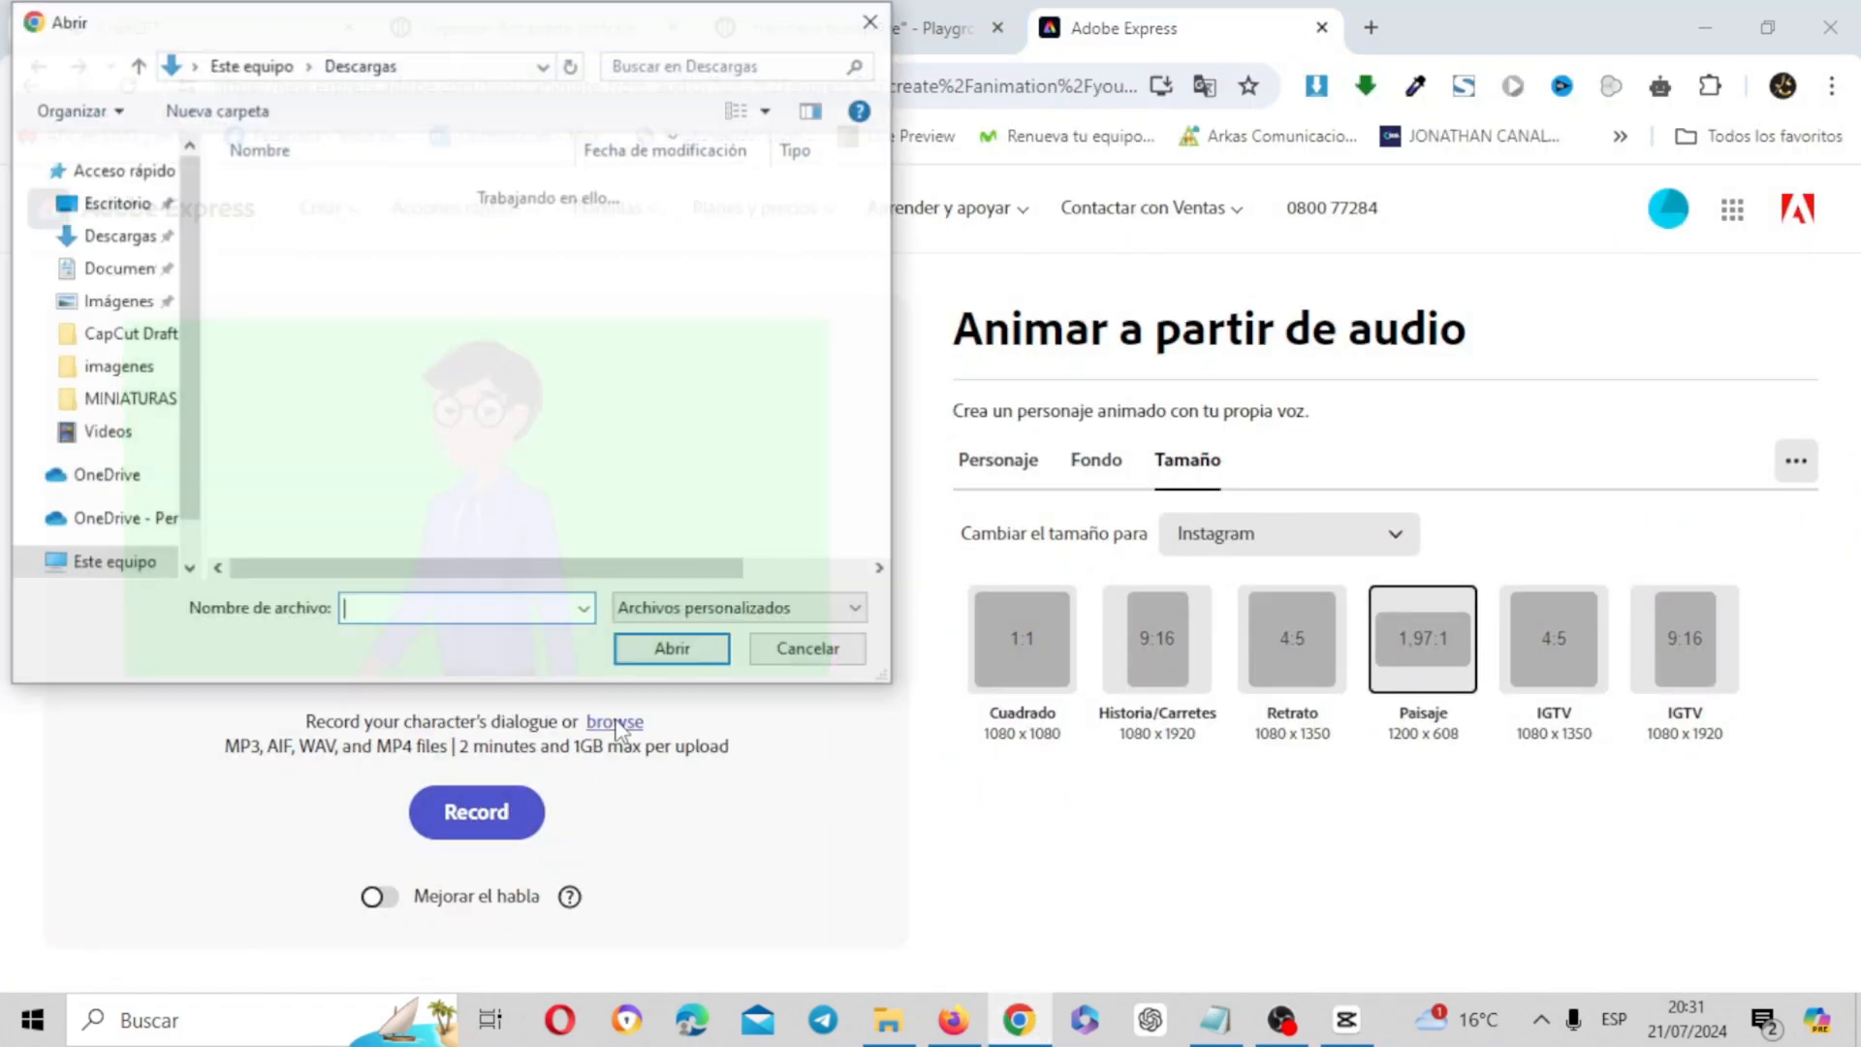
double_click(440, 262)
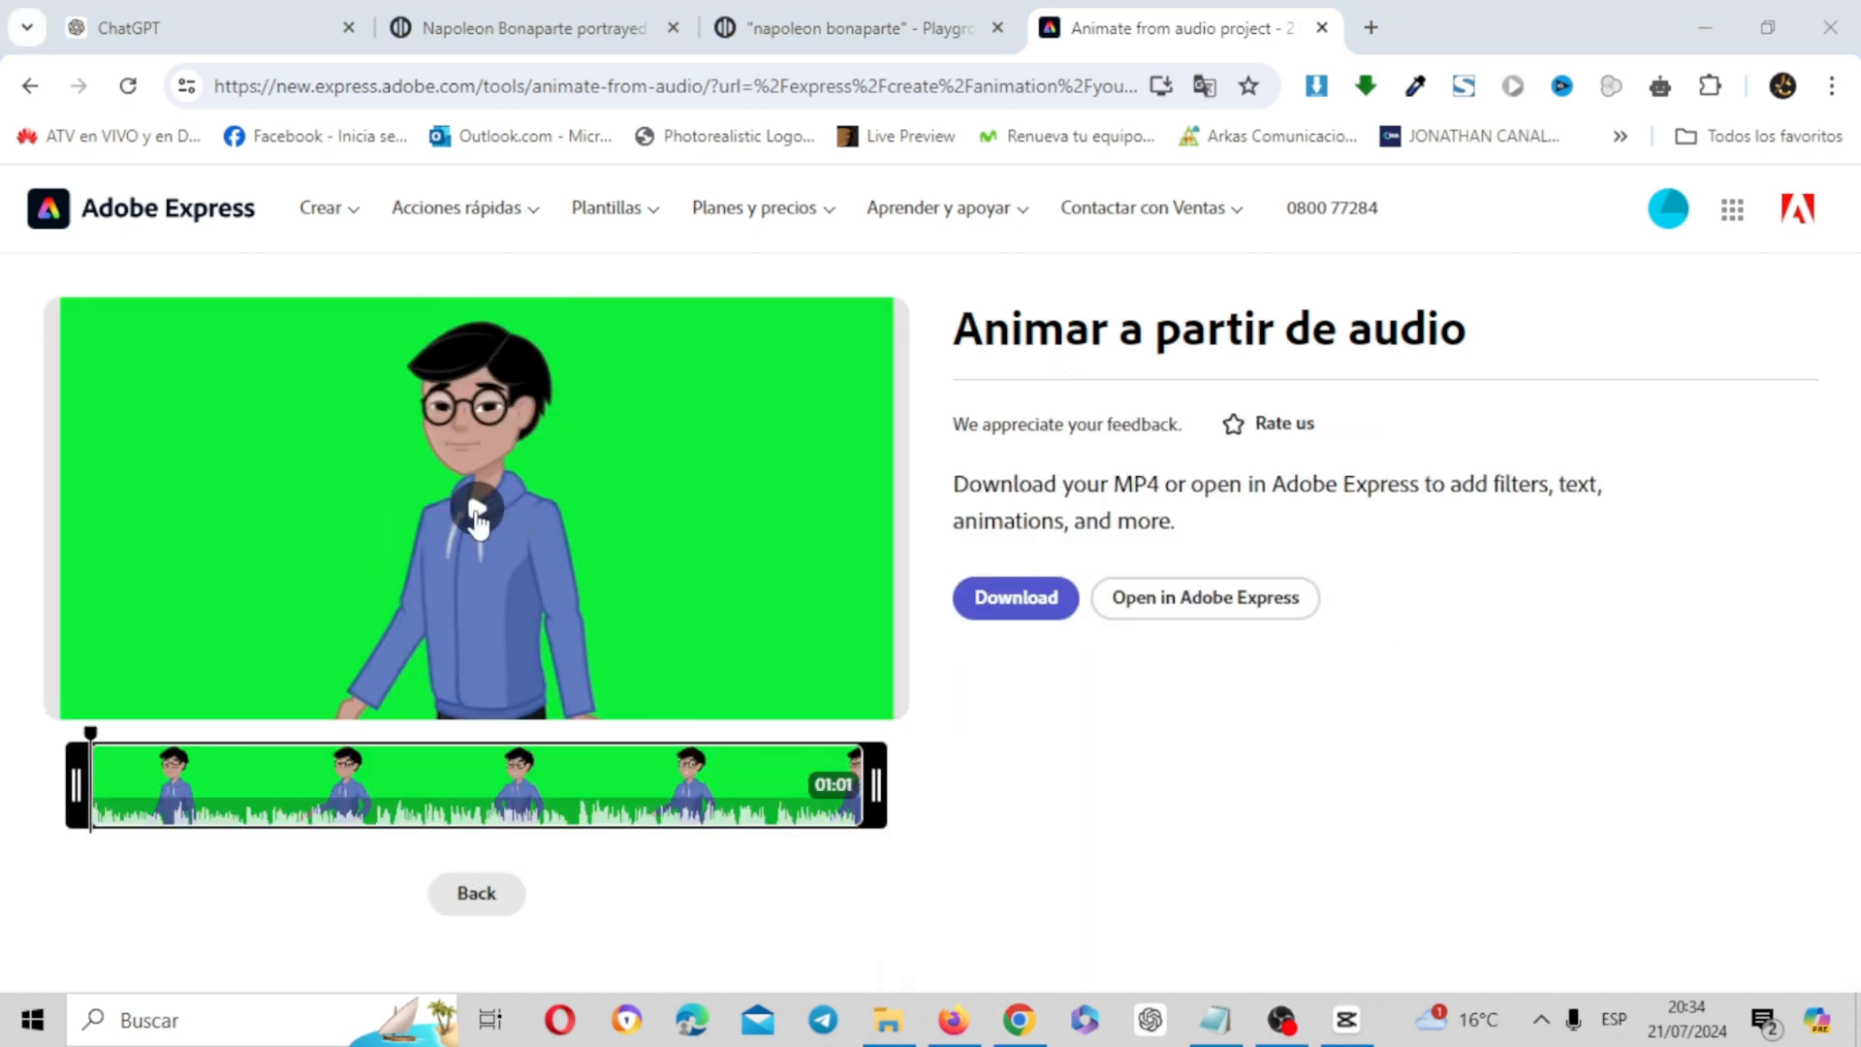
Preview the opening seconds of the animated green-screen character and download the animation as an MP4
left_click(476, 512)
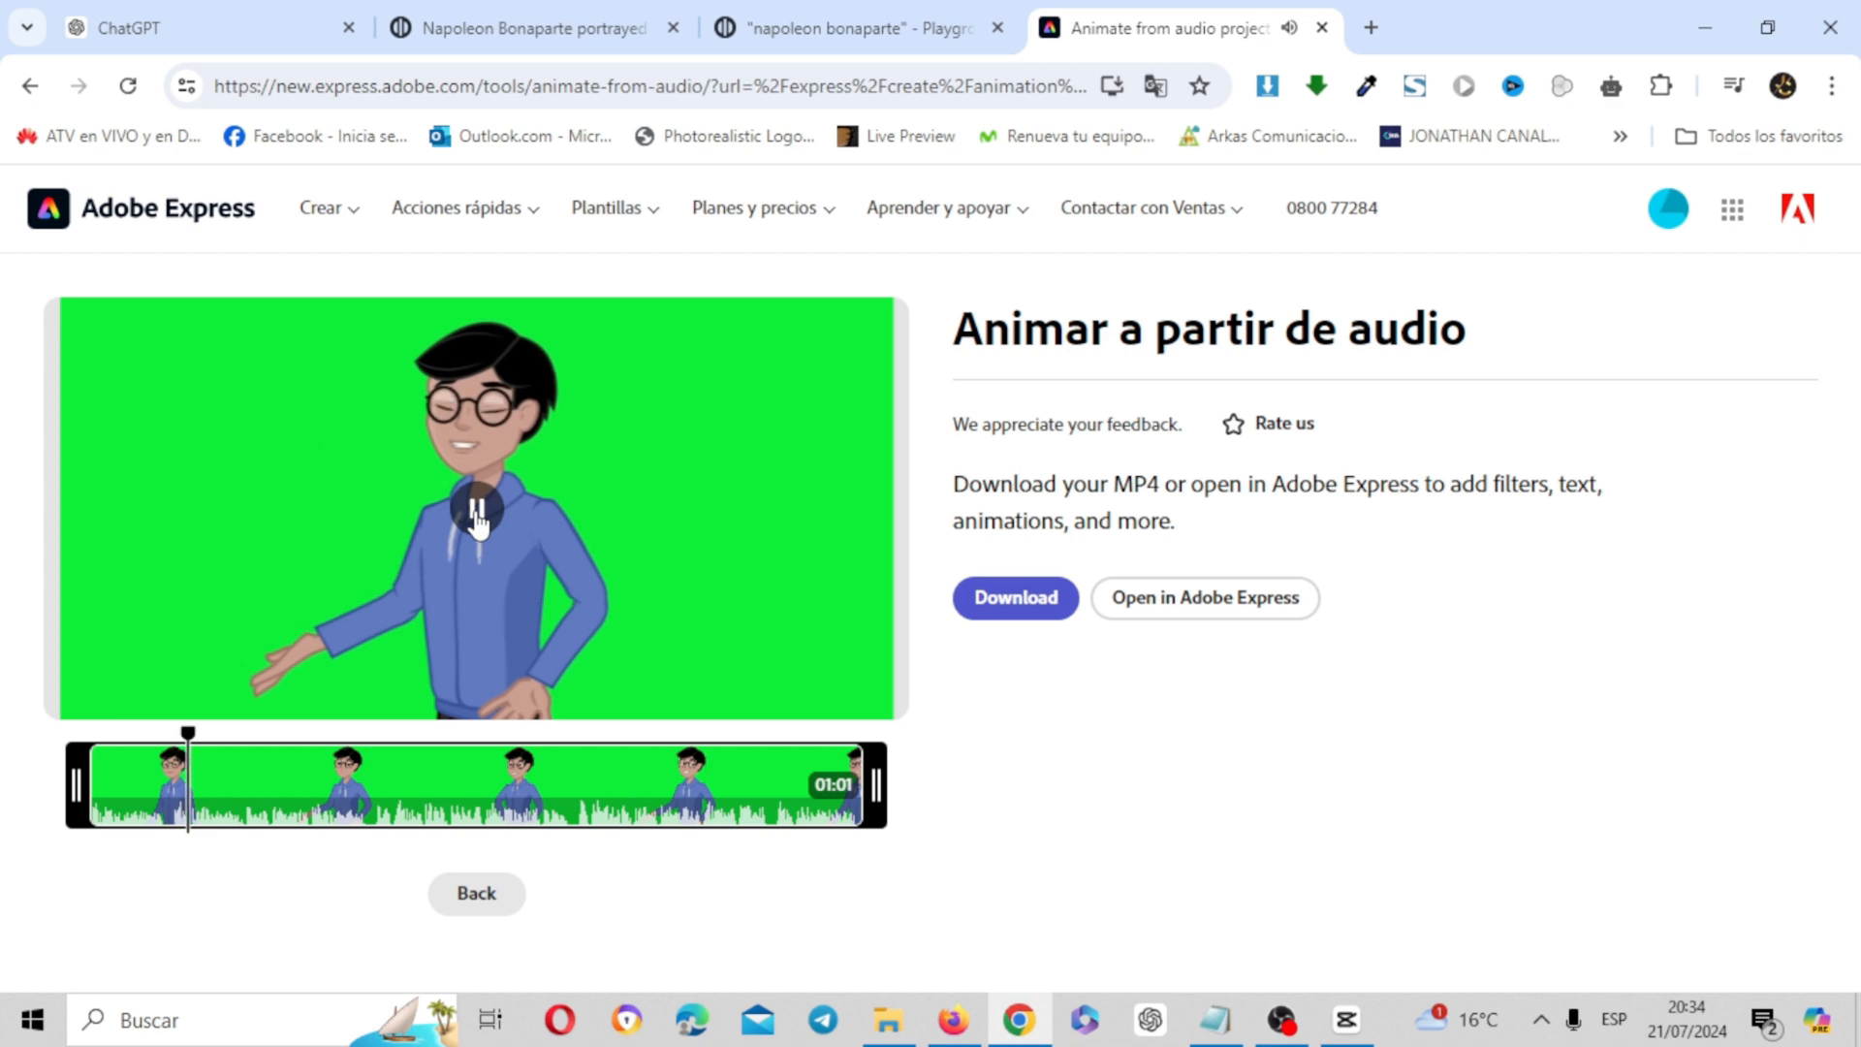
left_click(477, 514)
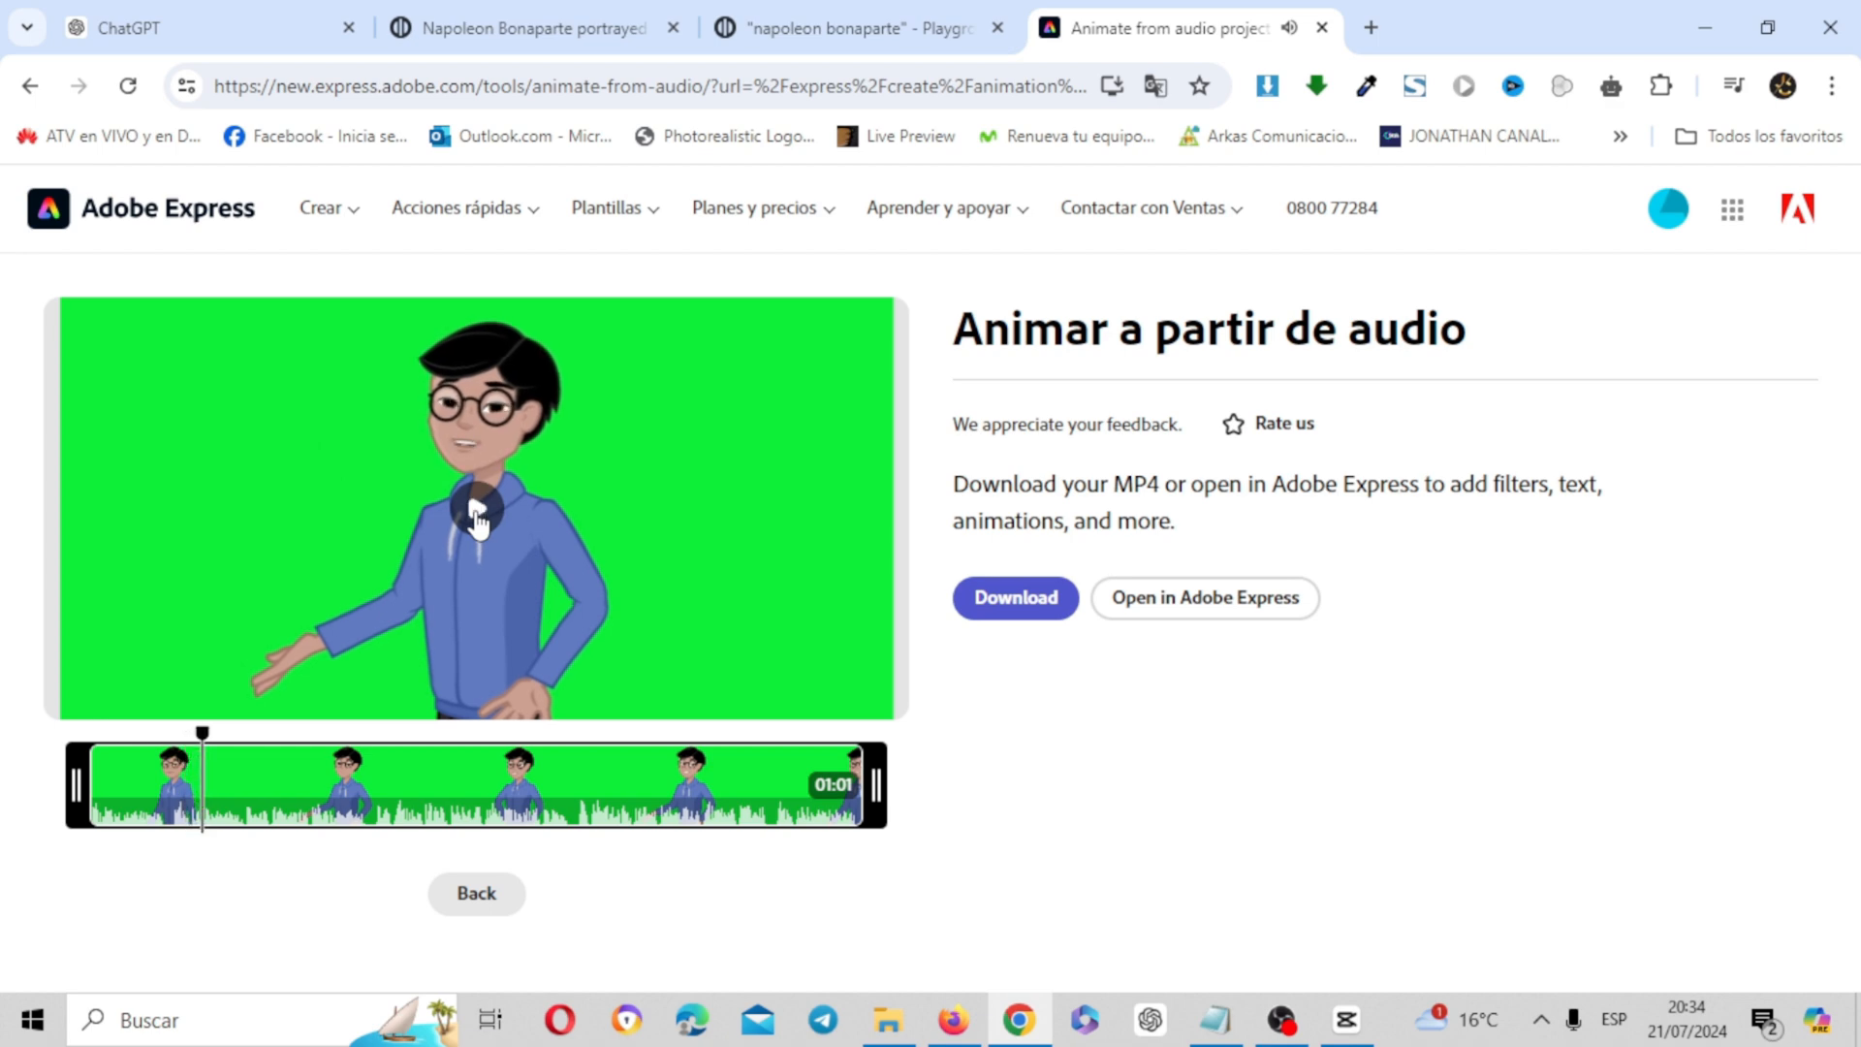
left_click(1033, 601)
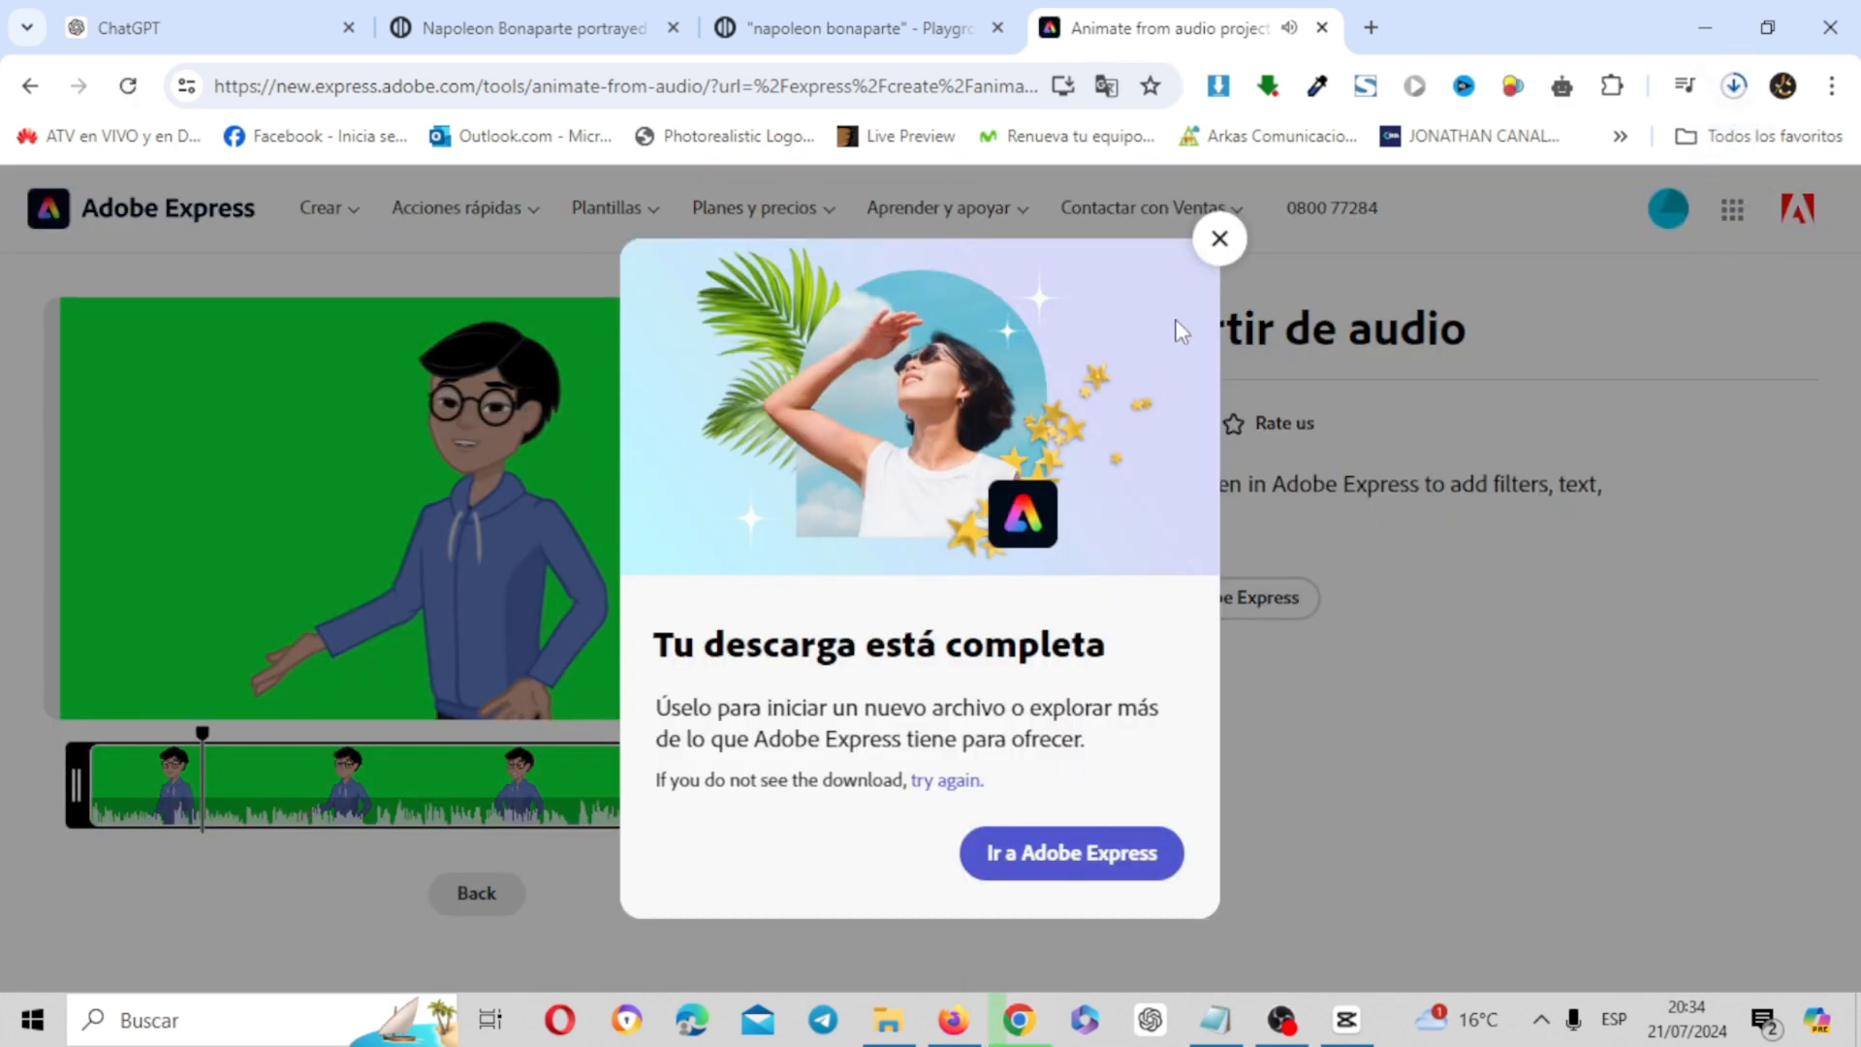
left_click(1220, 239)
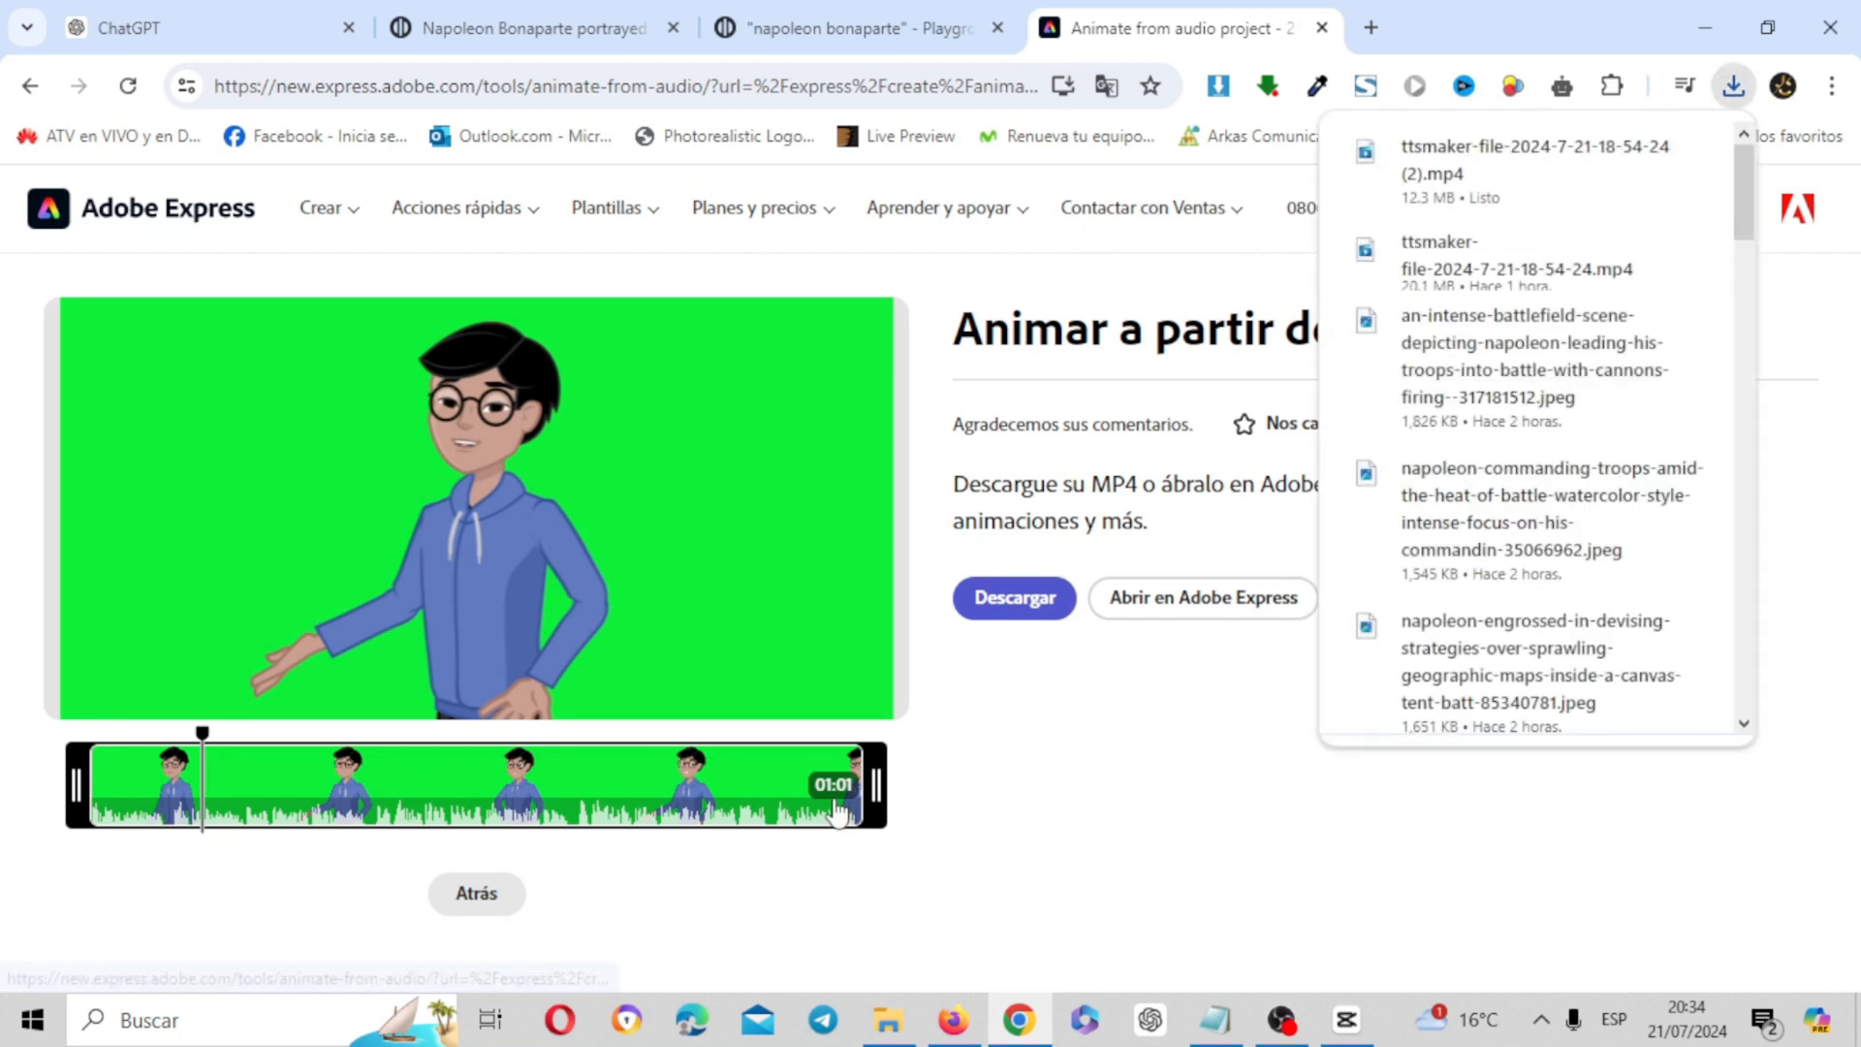
Go back to the animation settings, choose the Story/Reels 9:16 size and try several Professional People characters, ending with Camila
left_click(503, 907)
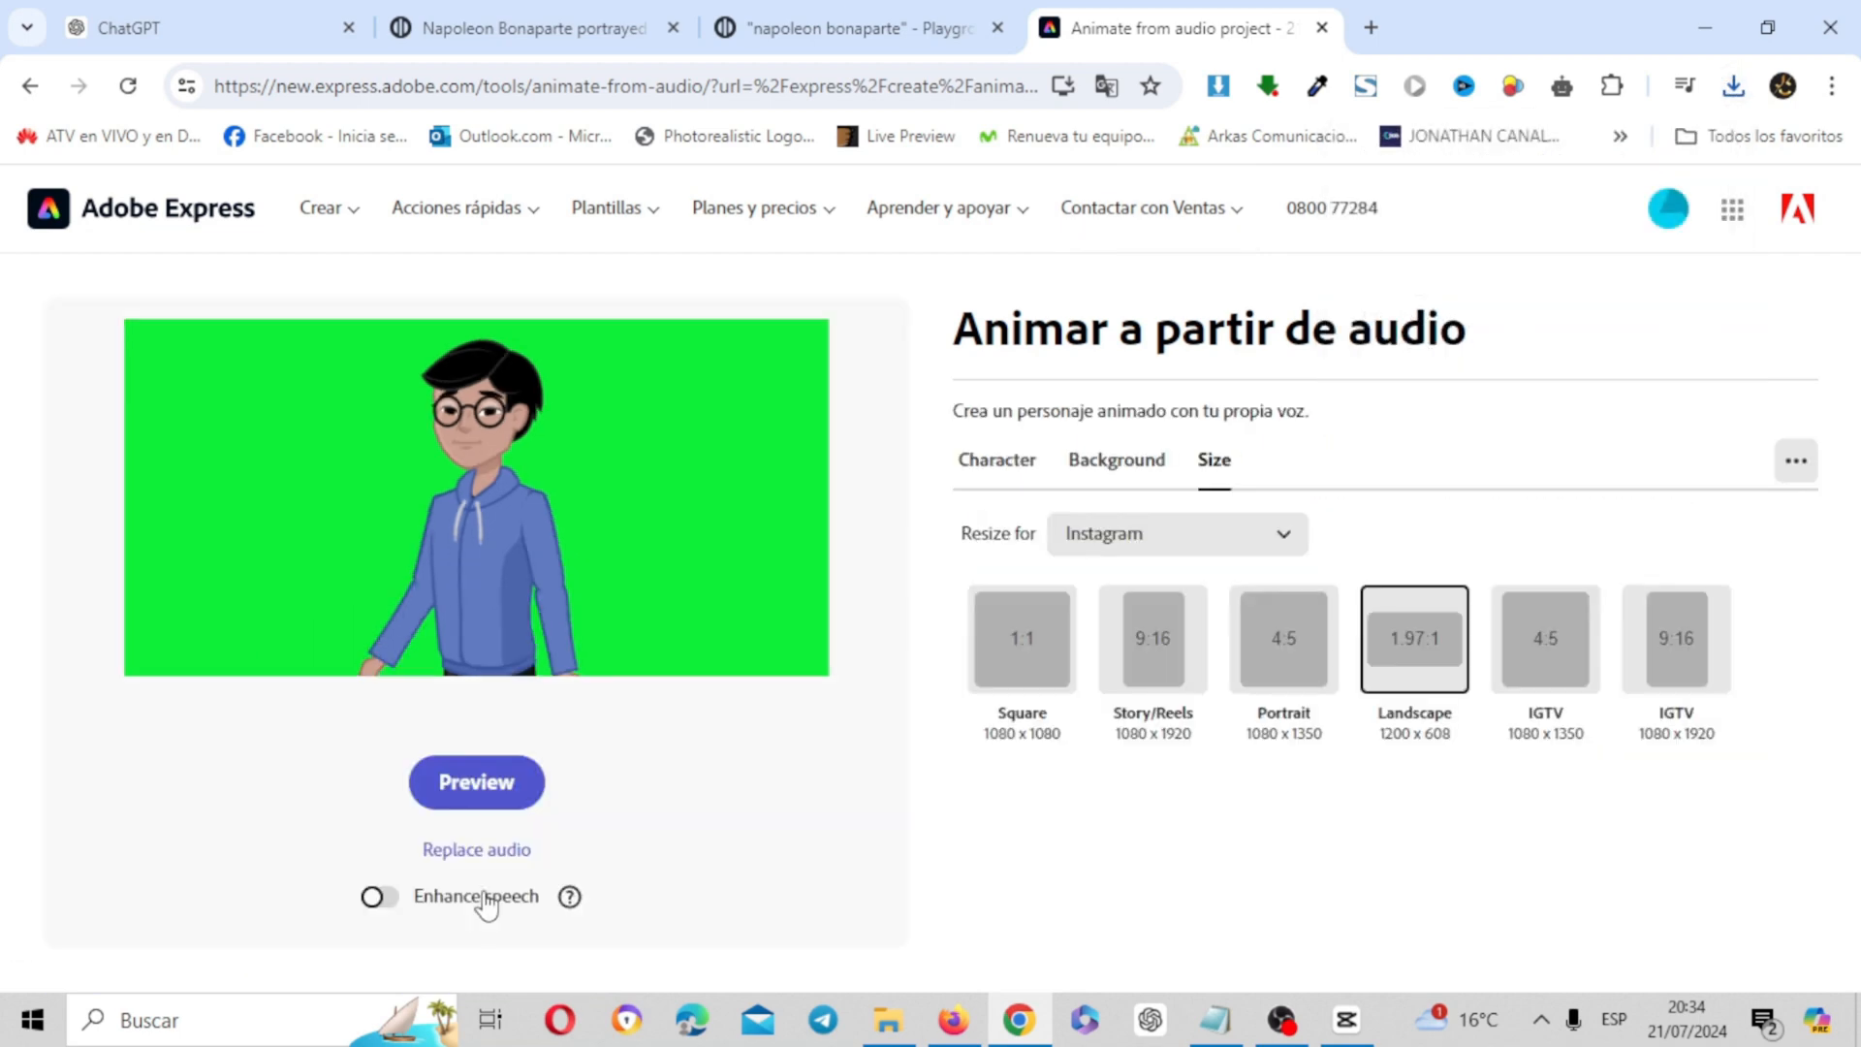
left_click(1162, 650)
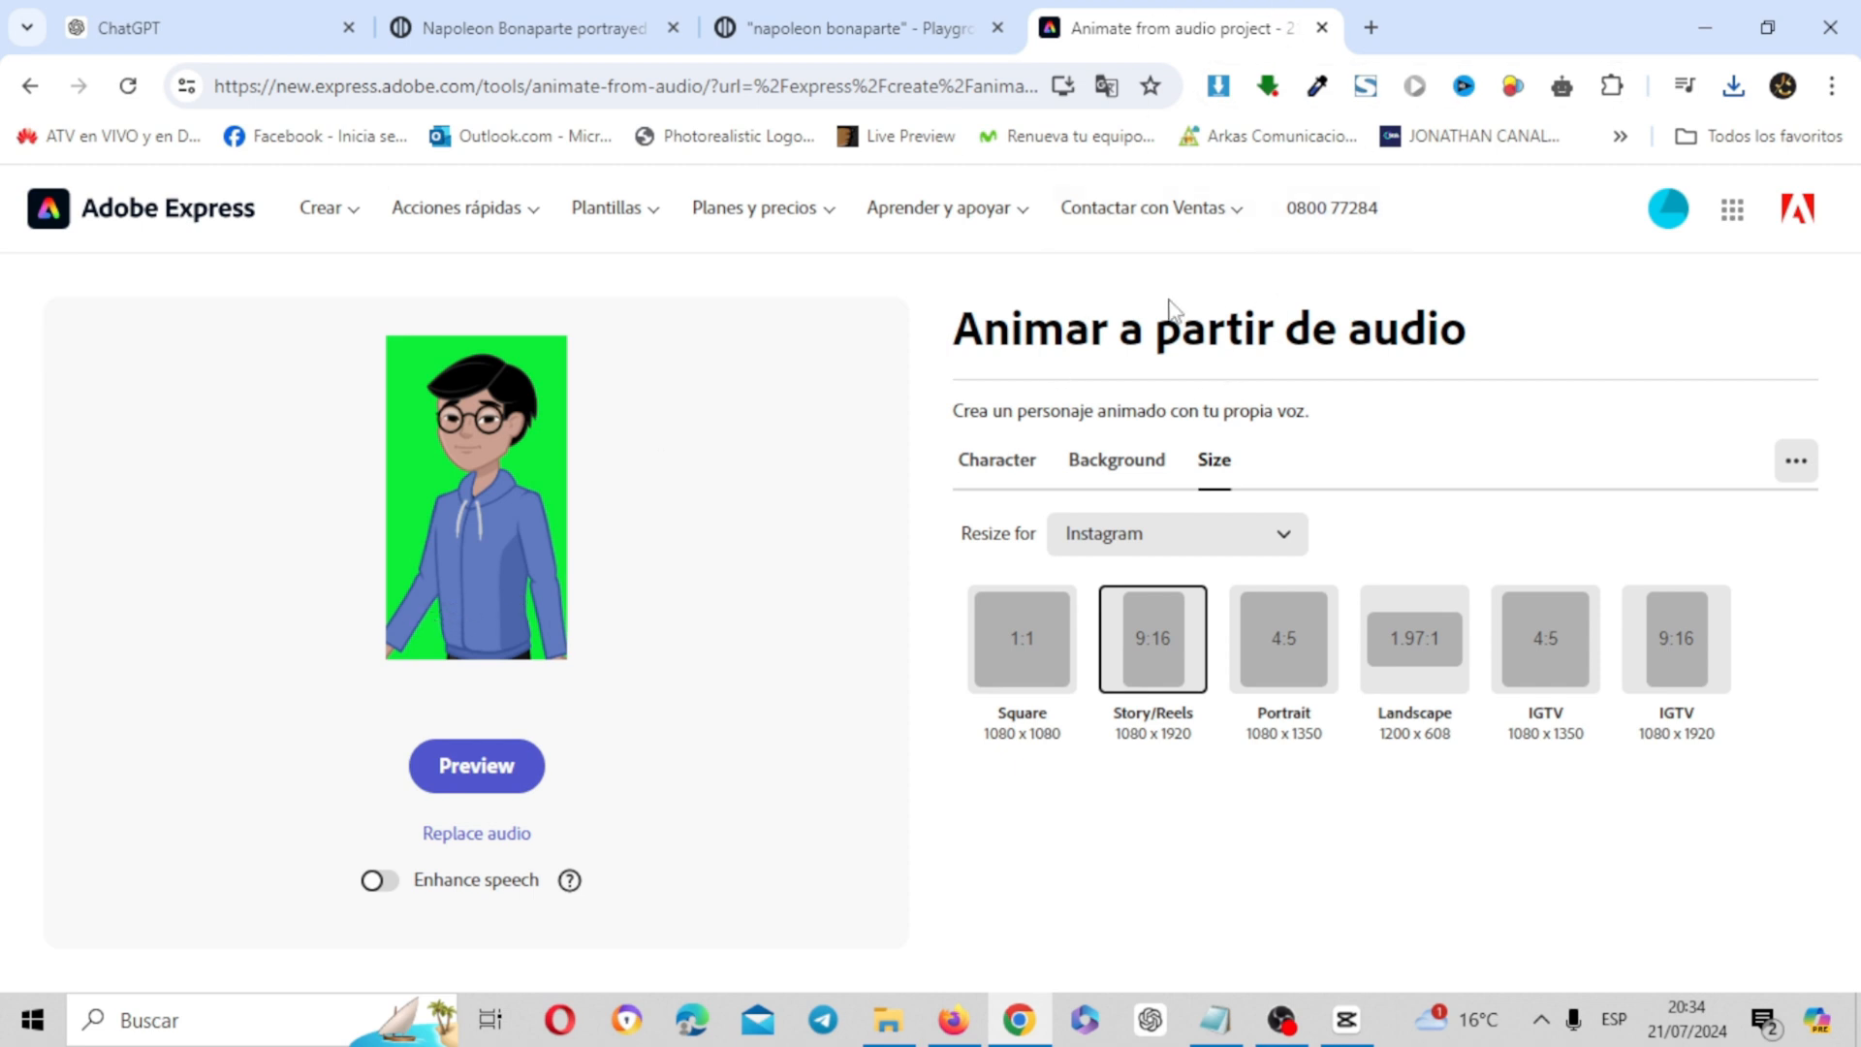
left_click(1018, 463)
left_click(1305, 651)
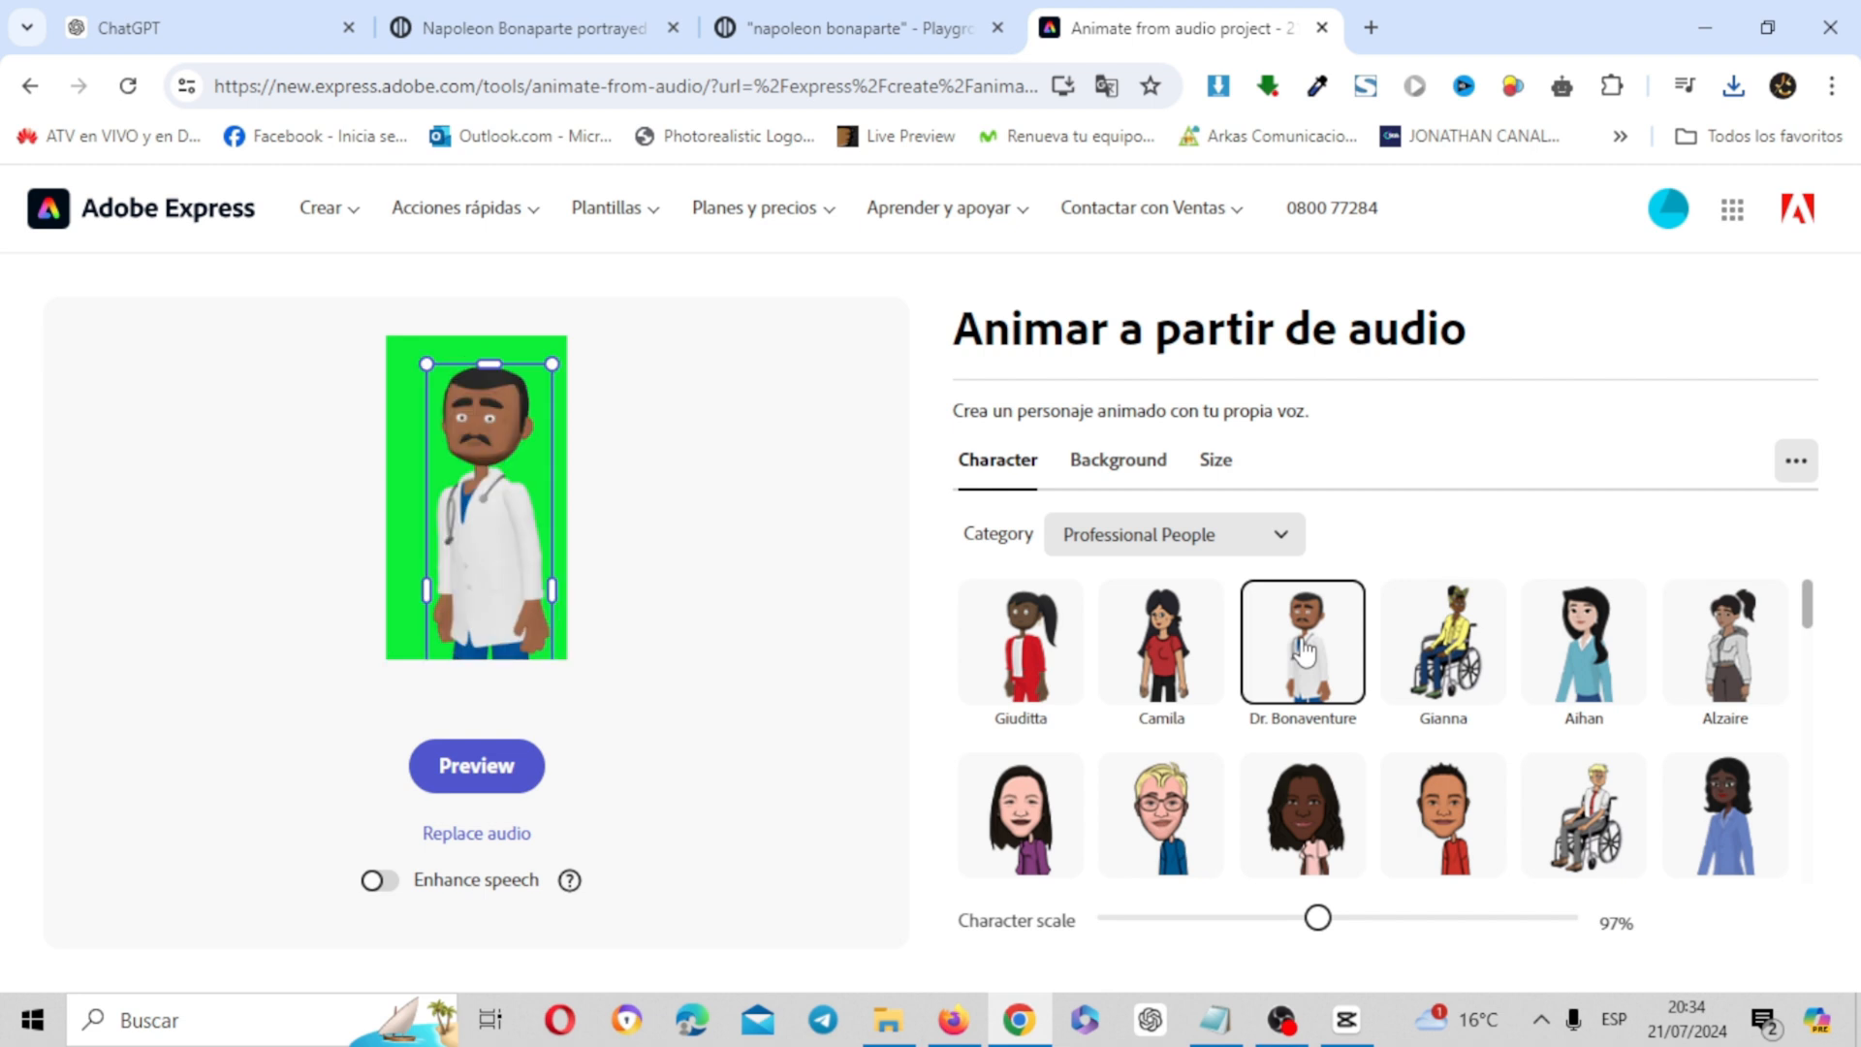
left_click(1444, 809)
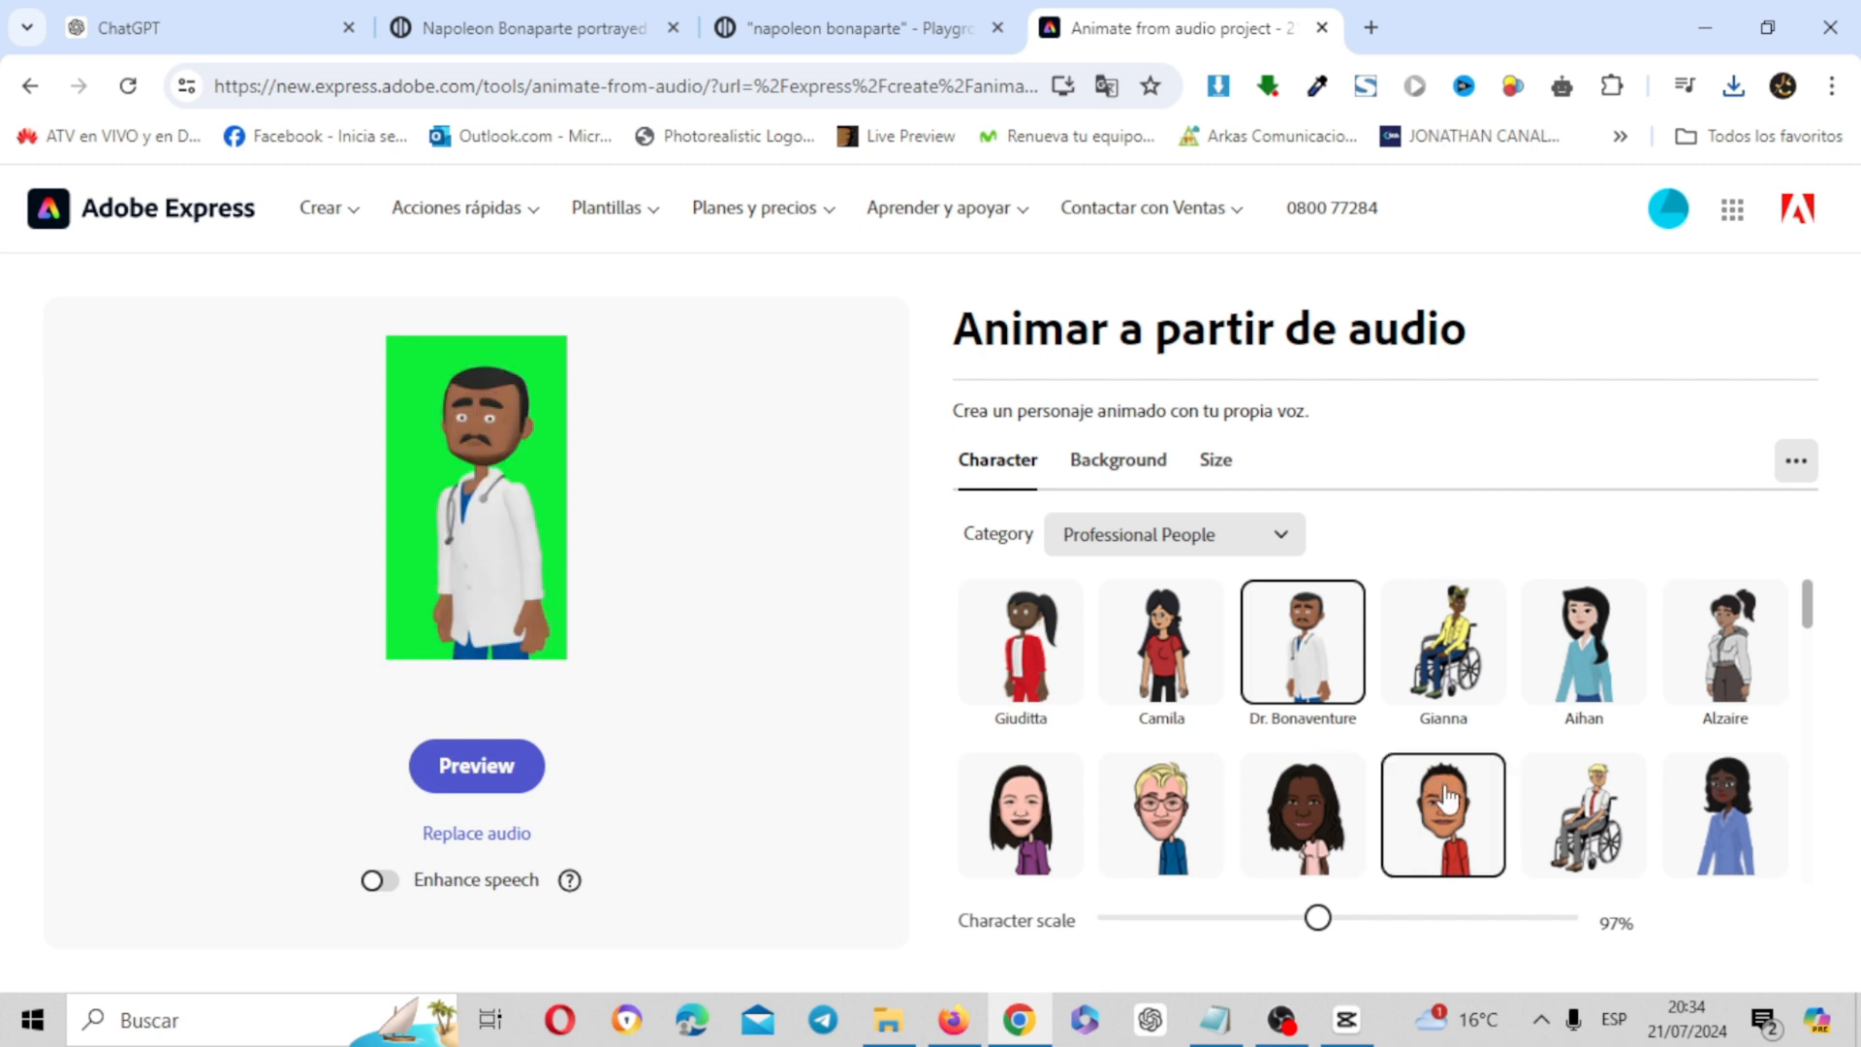
left_click(1194, 841)
left_click(1078, 680)
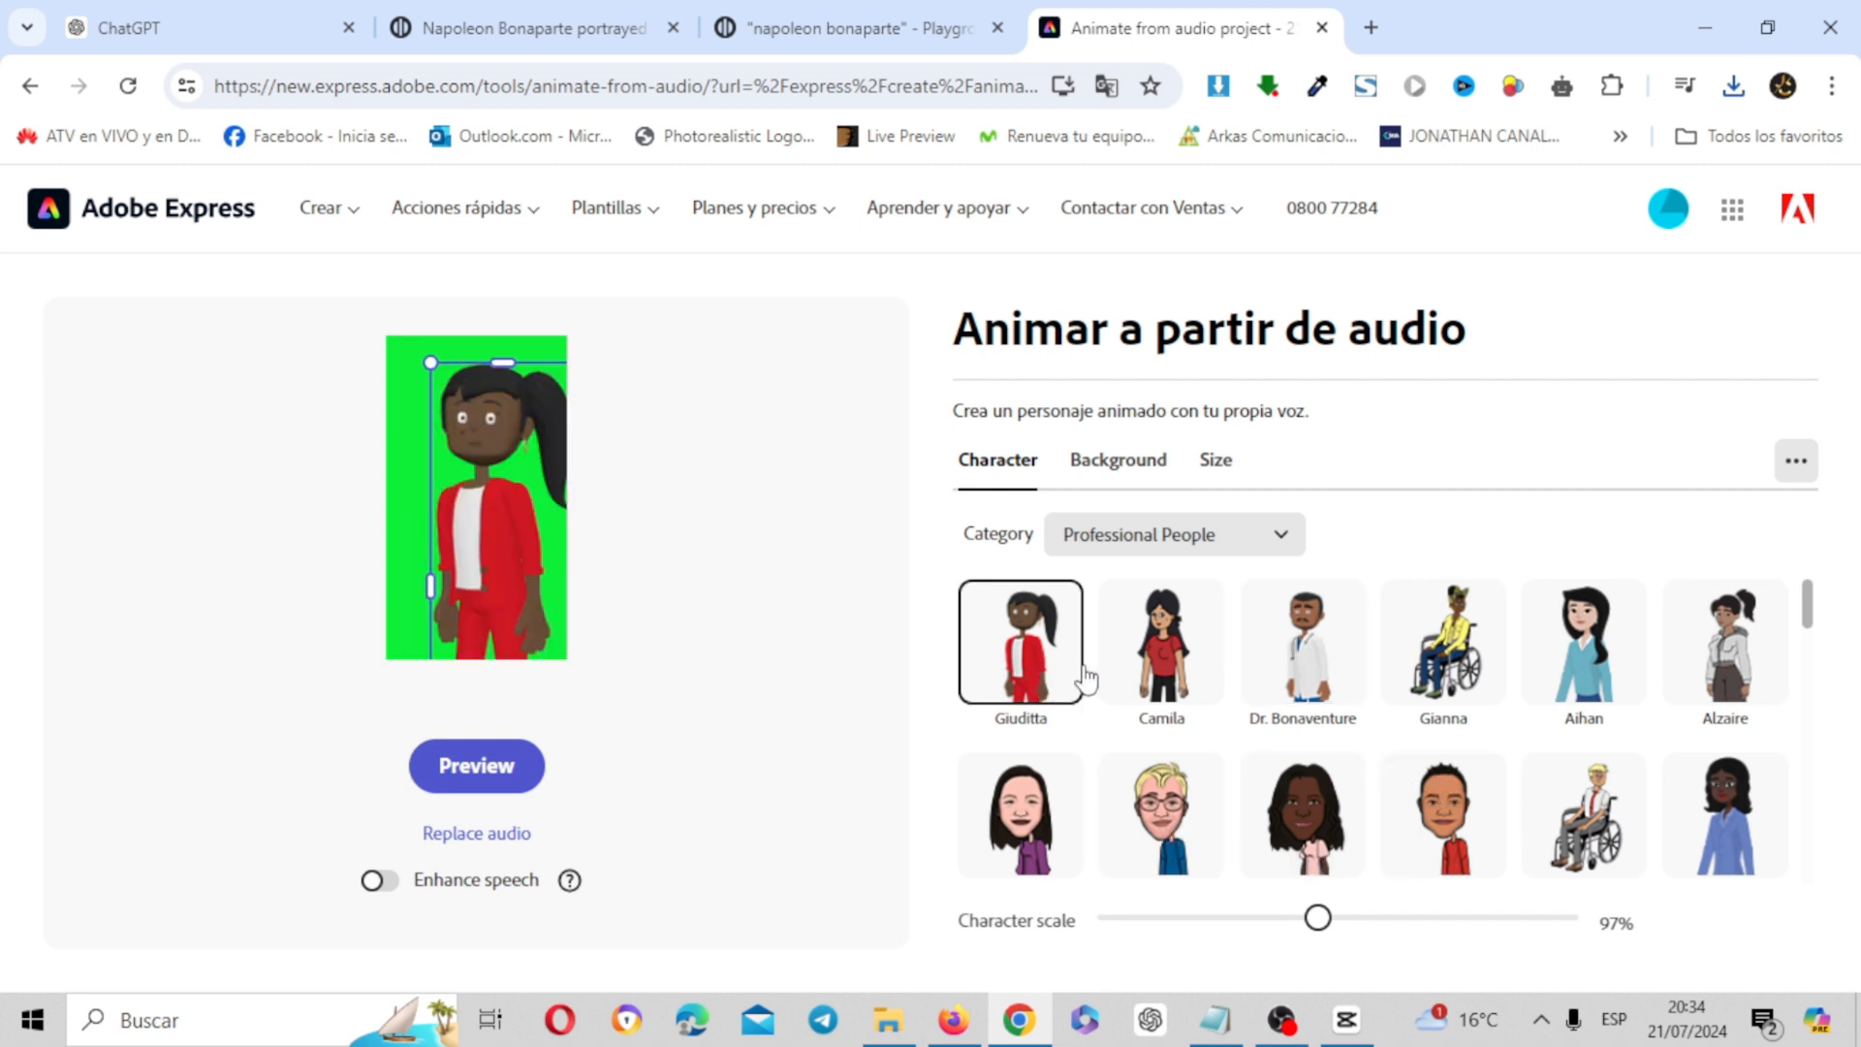
left_click(1173, 669)
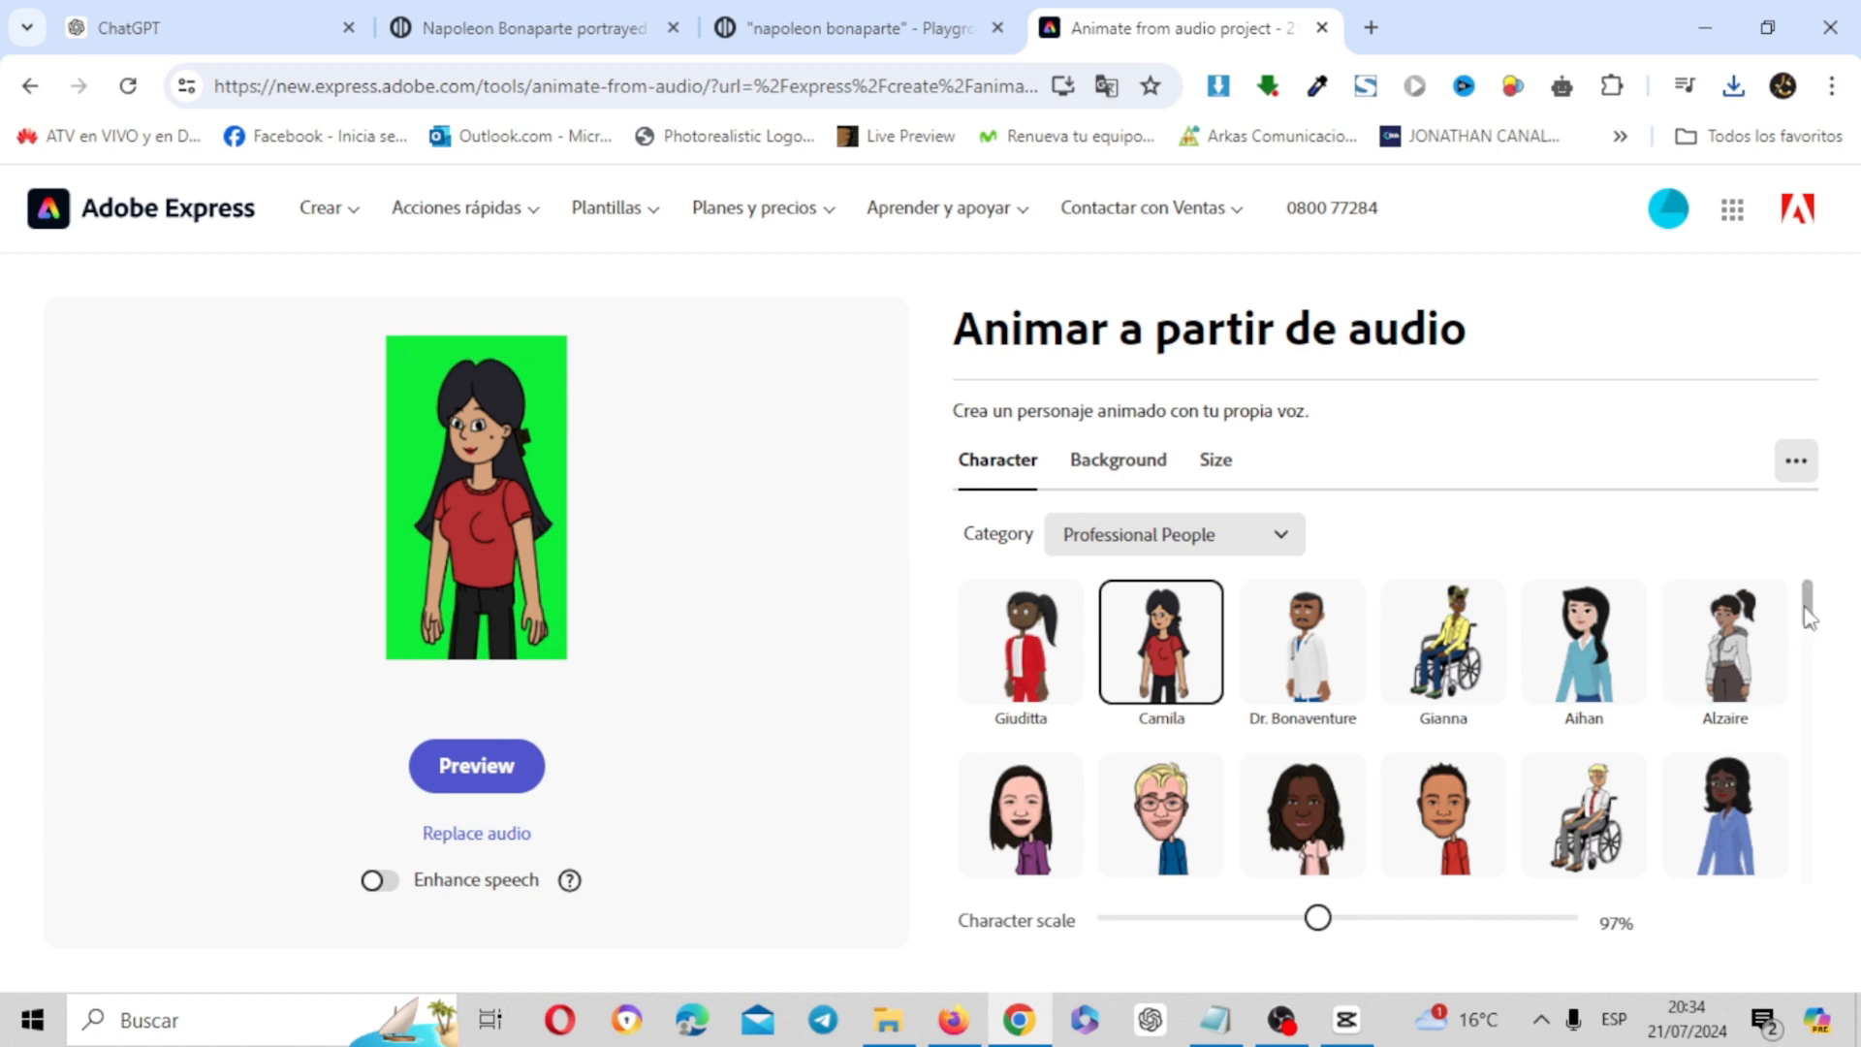
Change the character category to Zodiac and try the Cancer character on the green background
left_click_drag(1813, 620, 1811, 538)
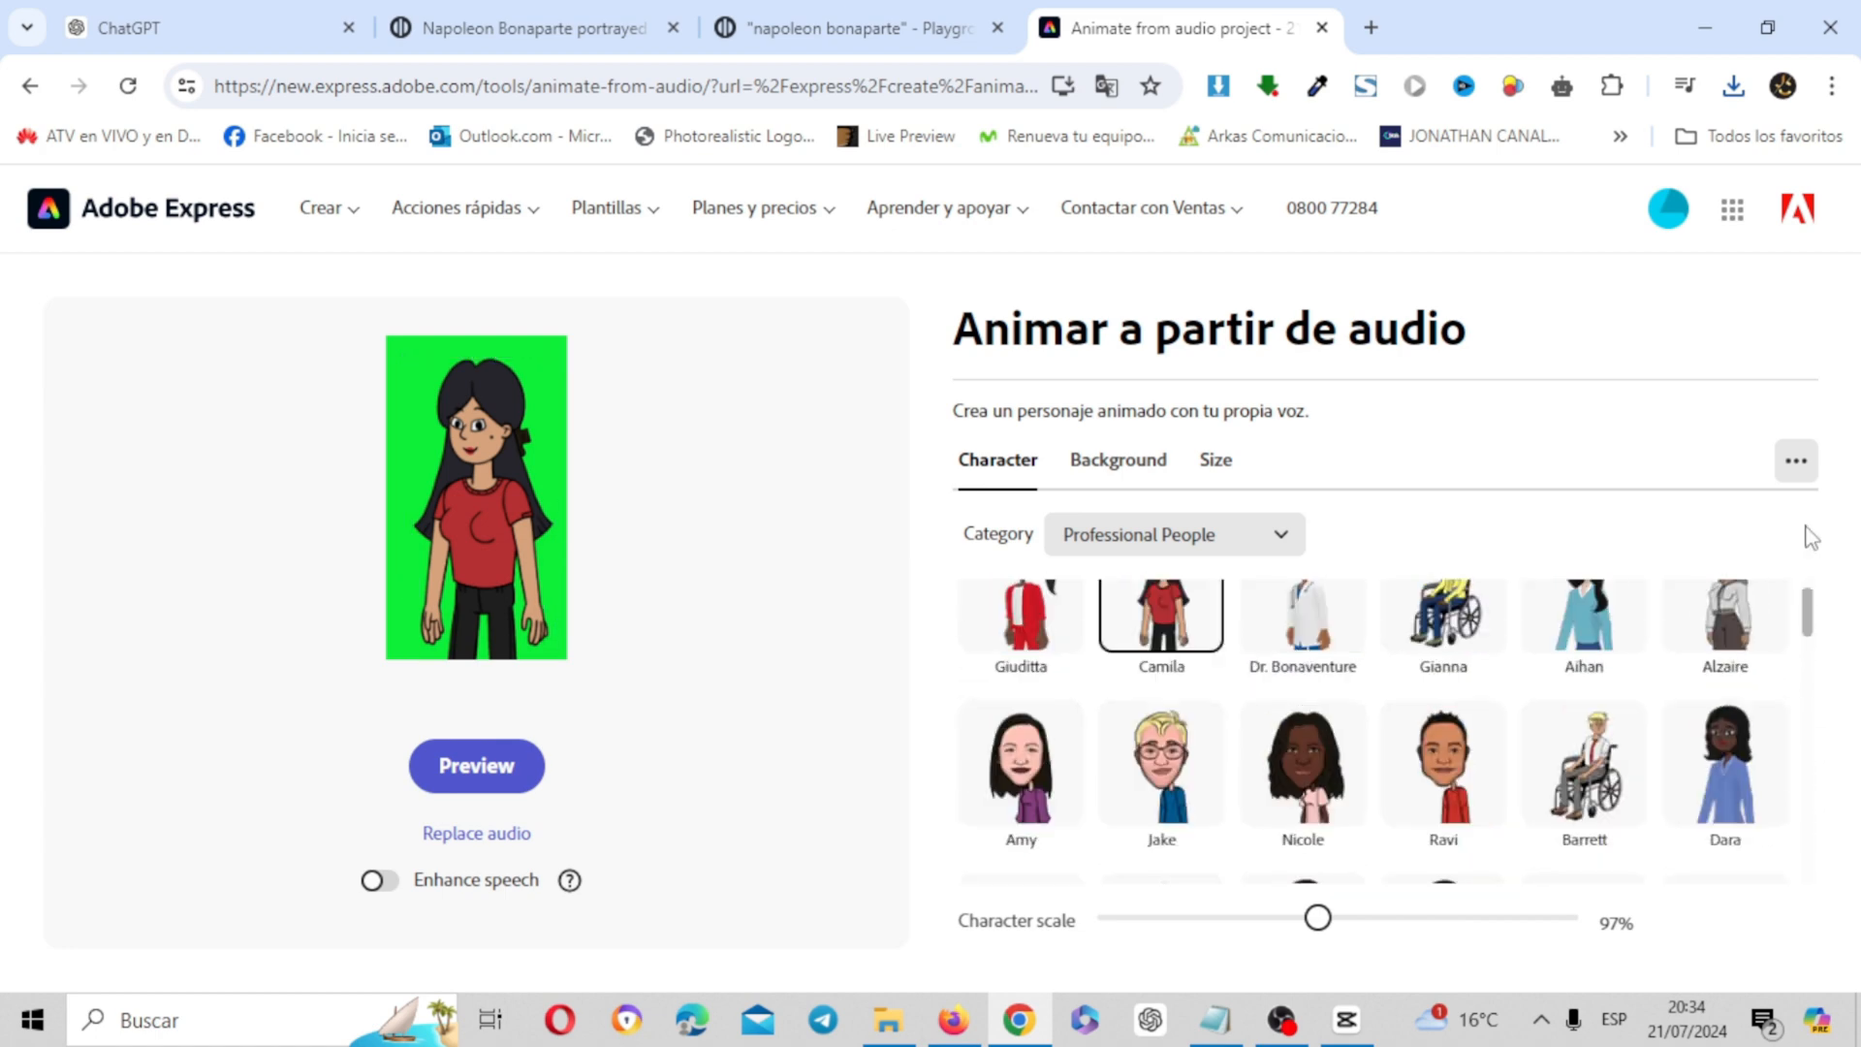
left_click(1252, 548)
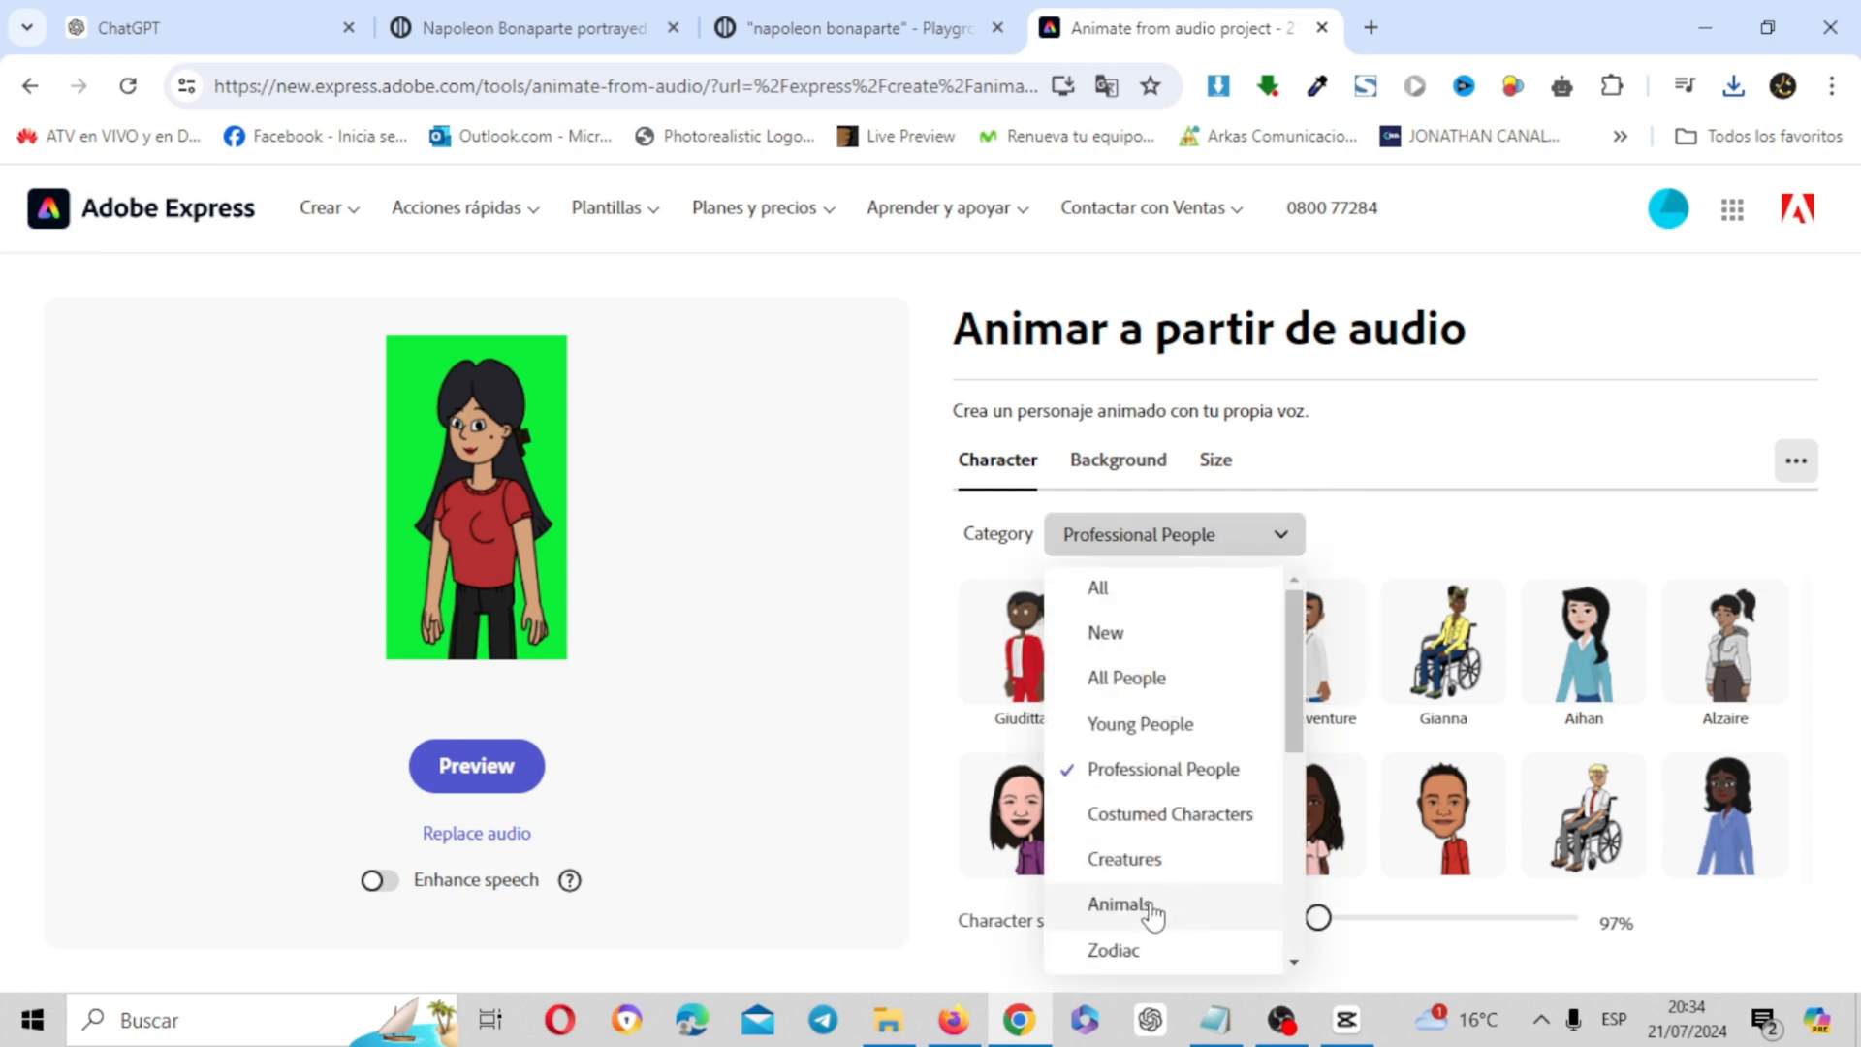
left_click(1140, 953)
left_click(1405, 628)
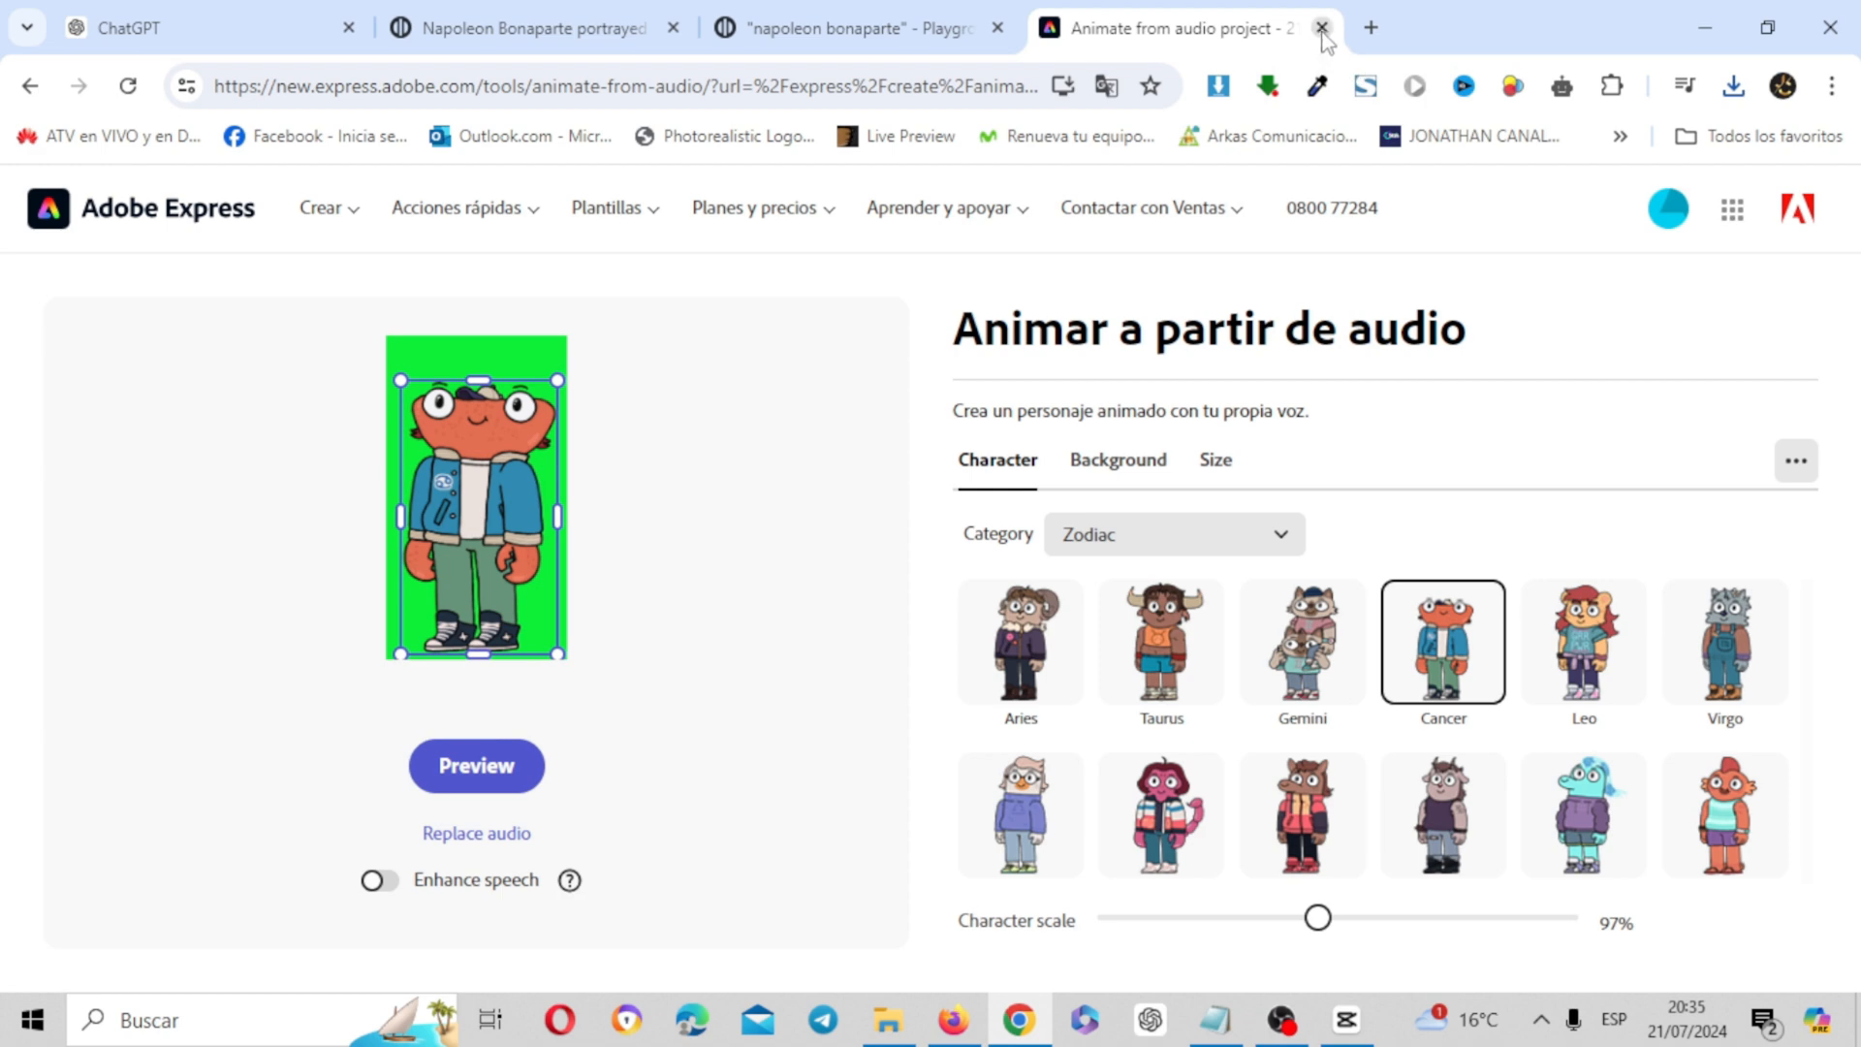
Close the Adobe Express page and copy the full Napoleon Bonaparte image prompt from the ChatGPT conversation
left_click(1321, 28)
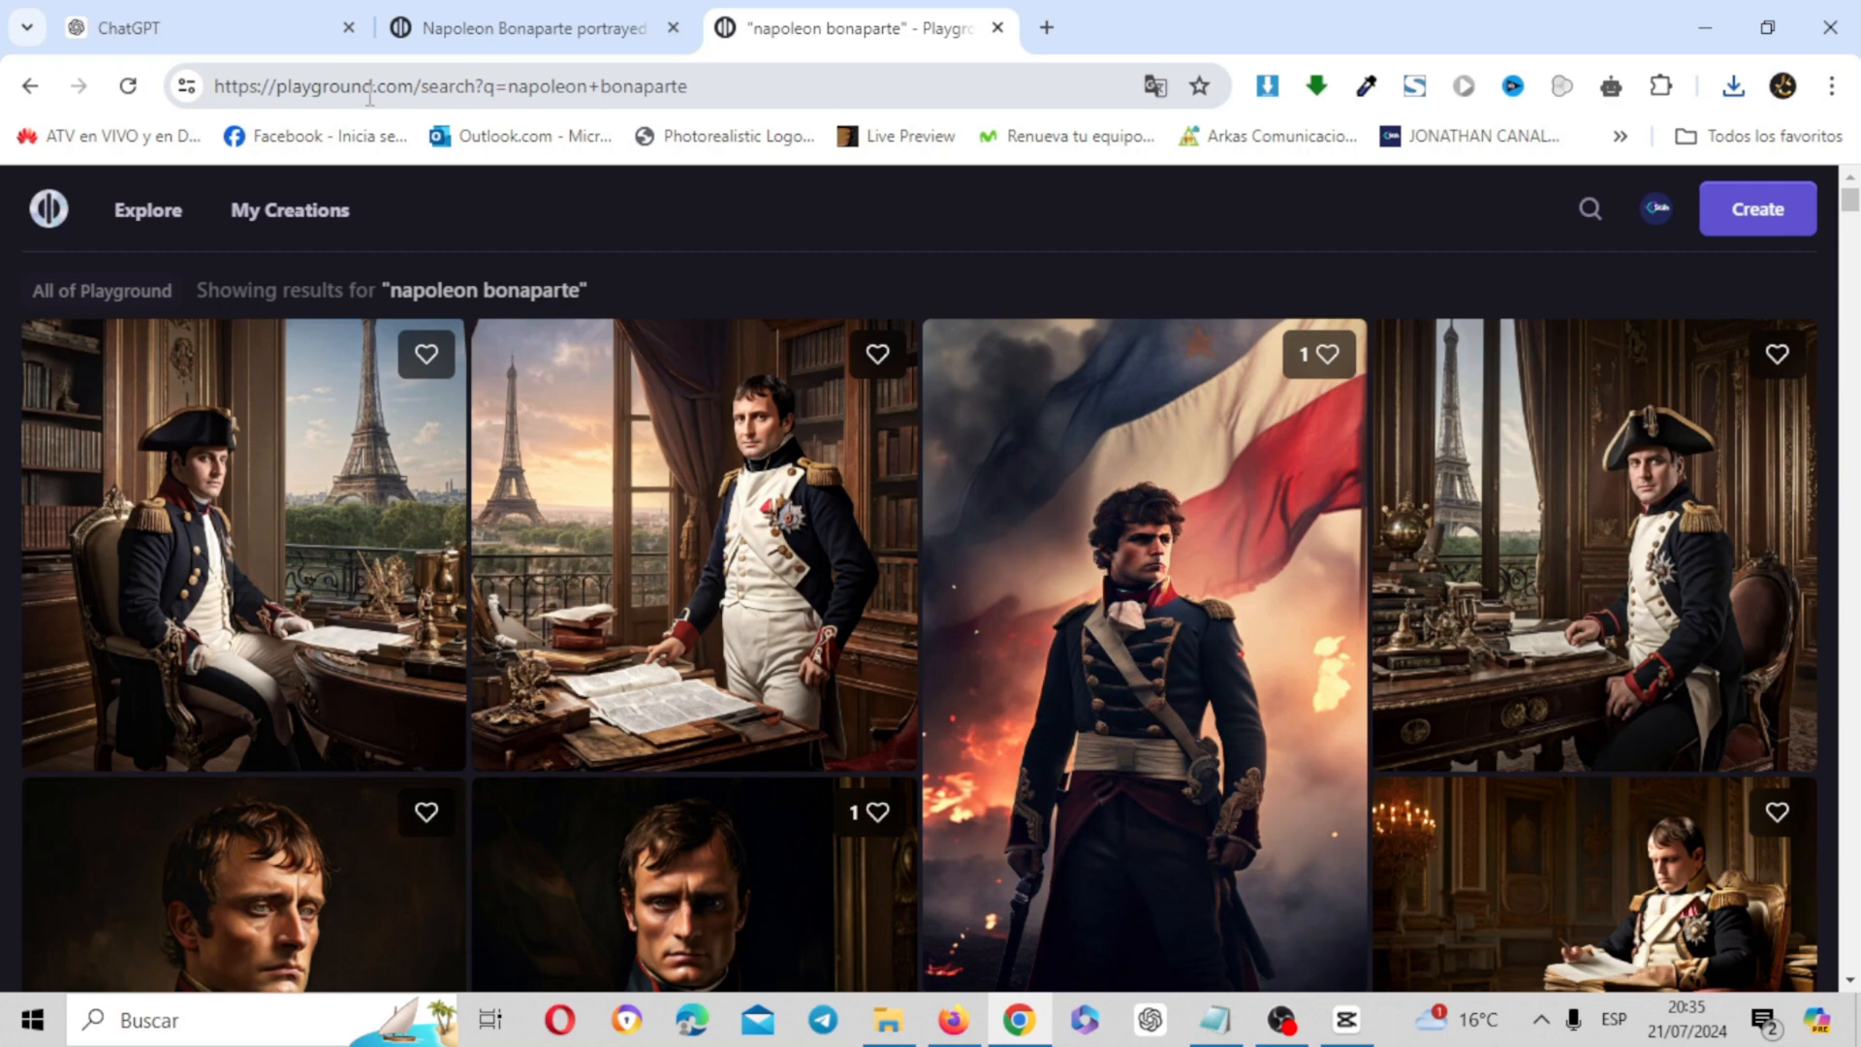
left_click(290, 29)
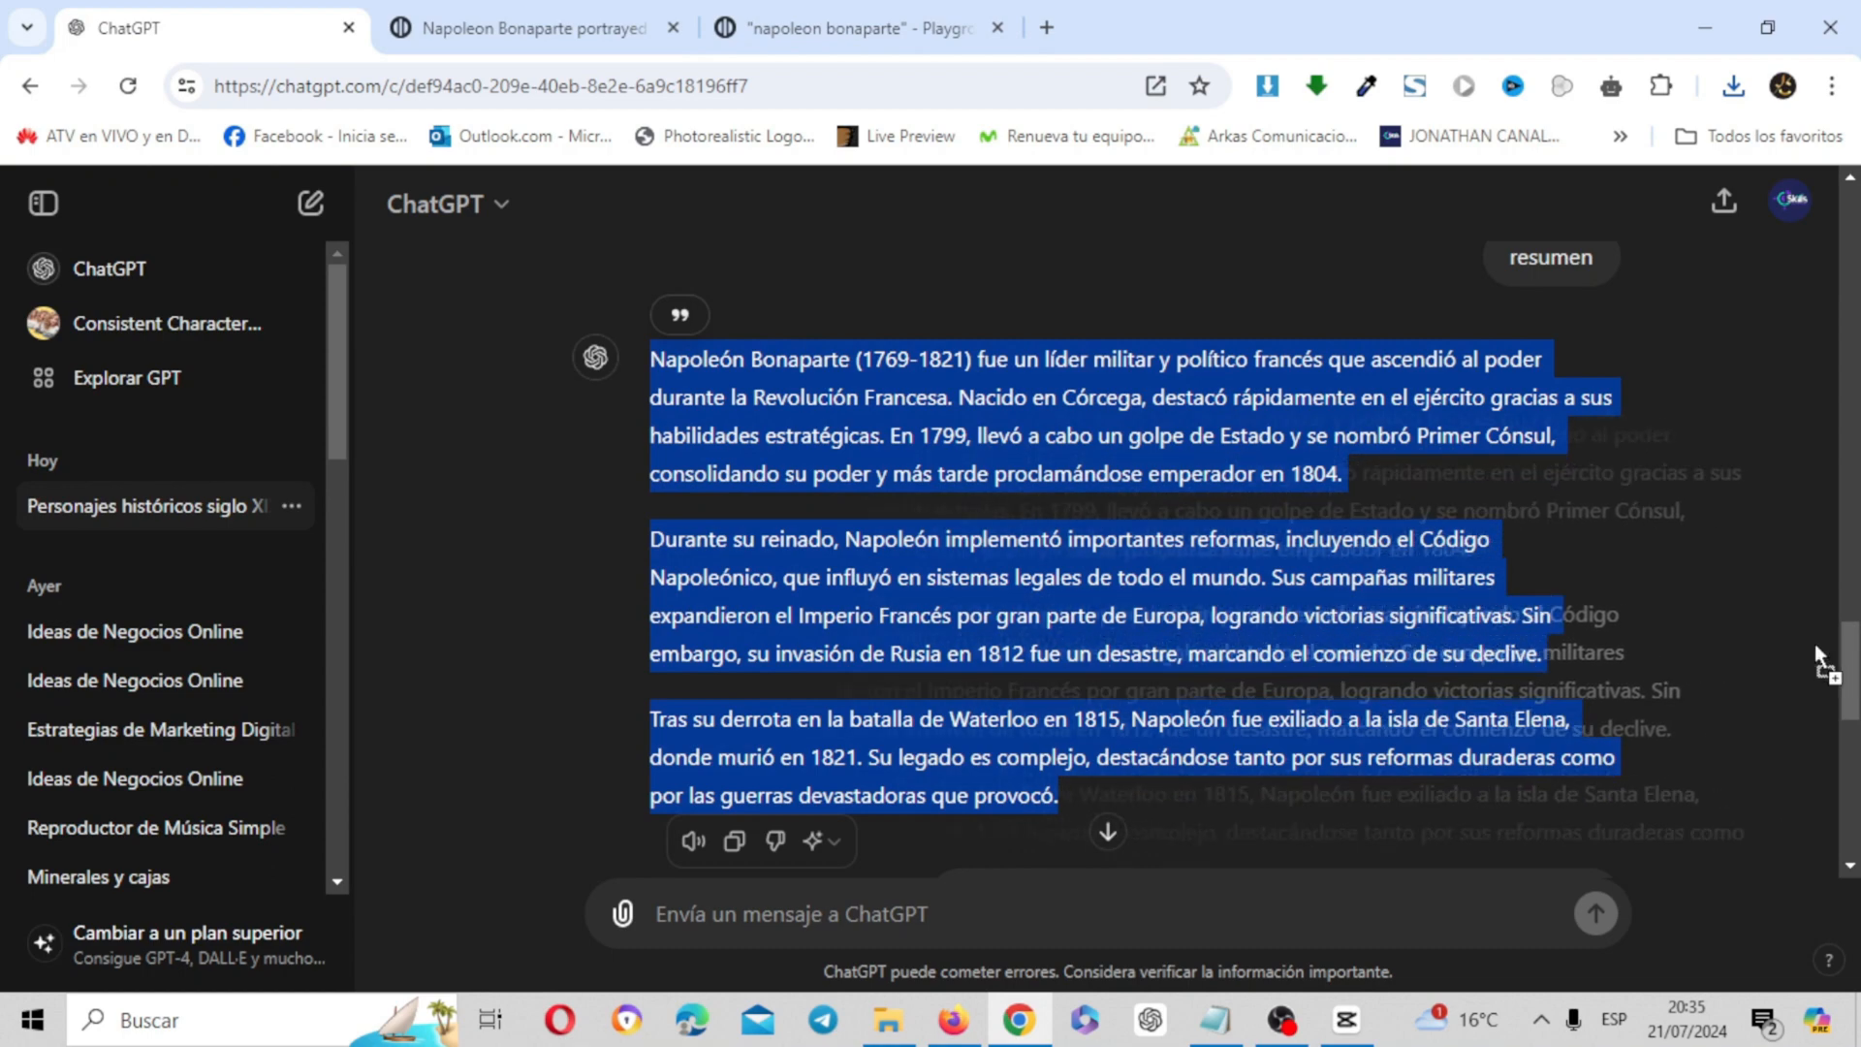
left_click(1788, 640)
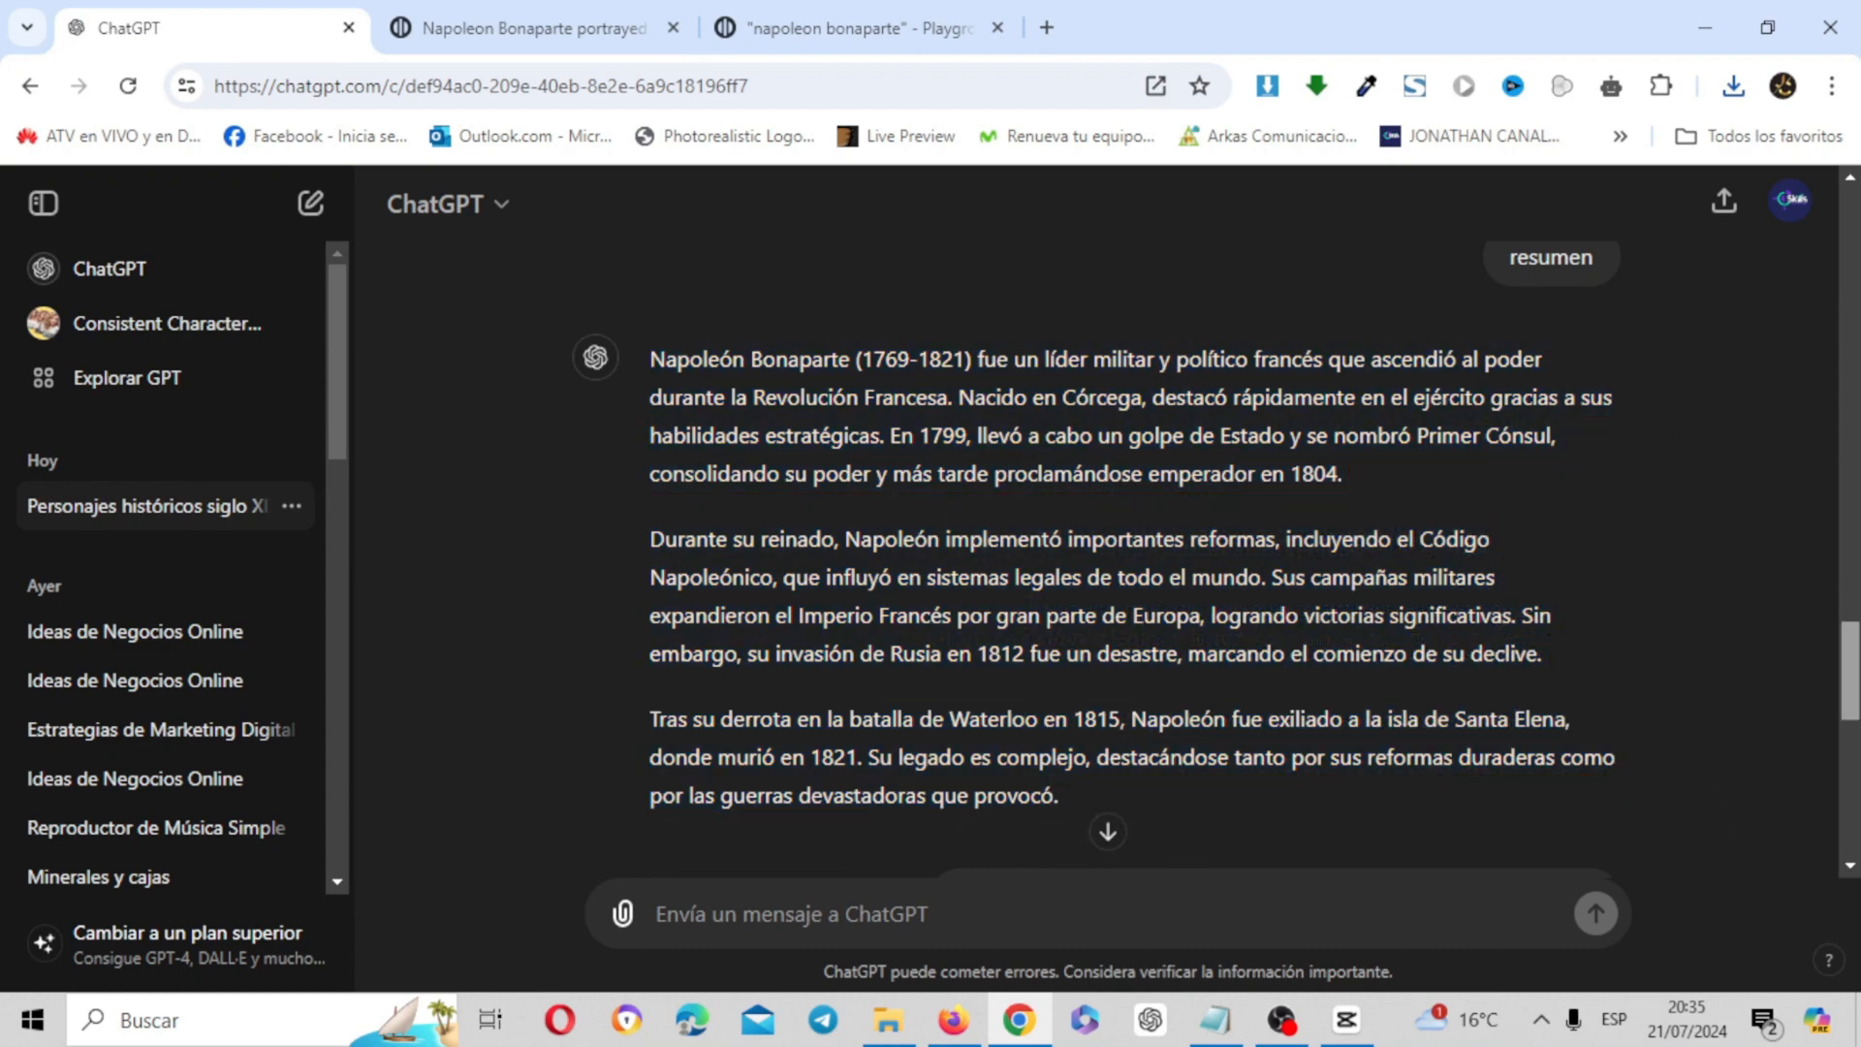
left_click_drag(1859, 659, 1859, 735)
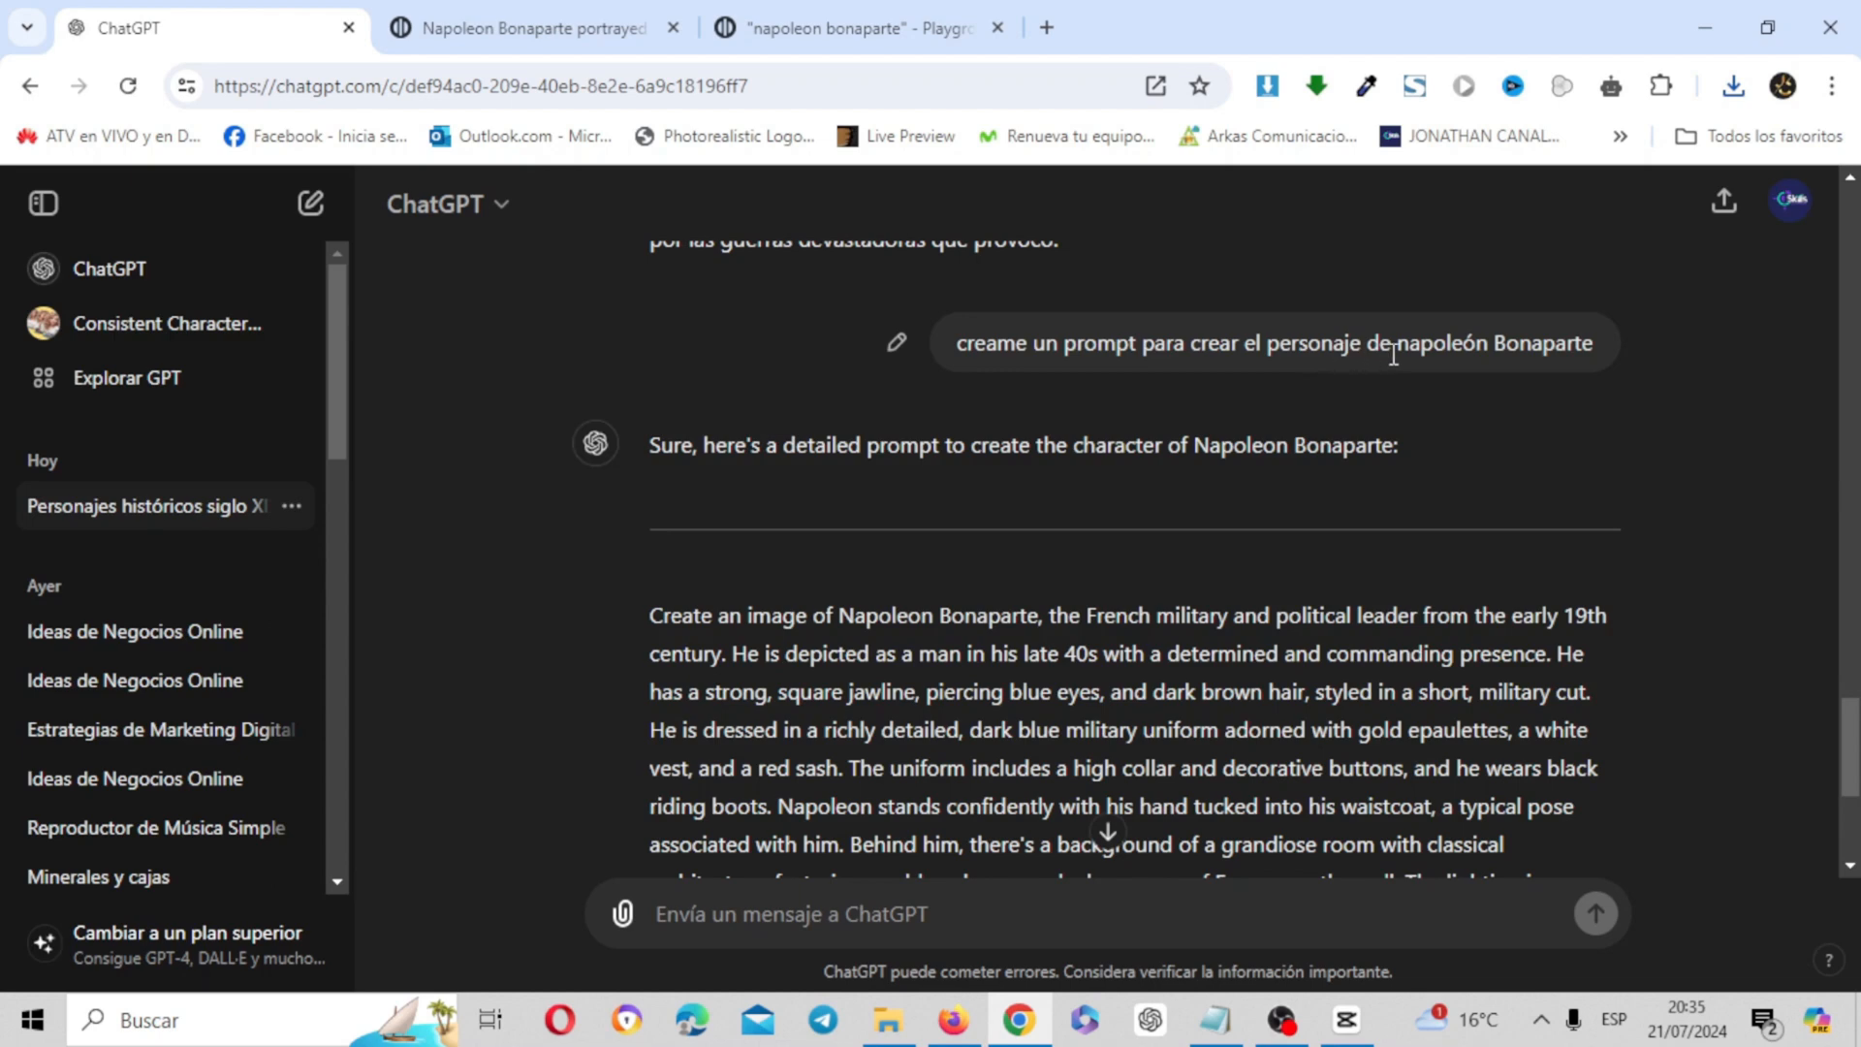
left_click_drag(1850, 696, 1850, 746)
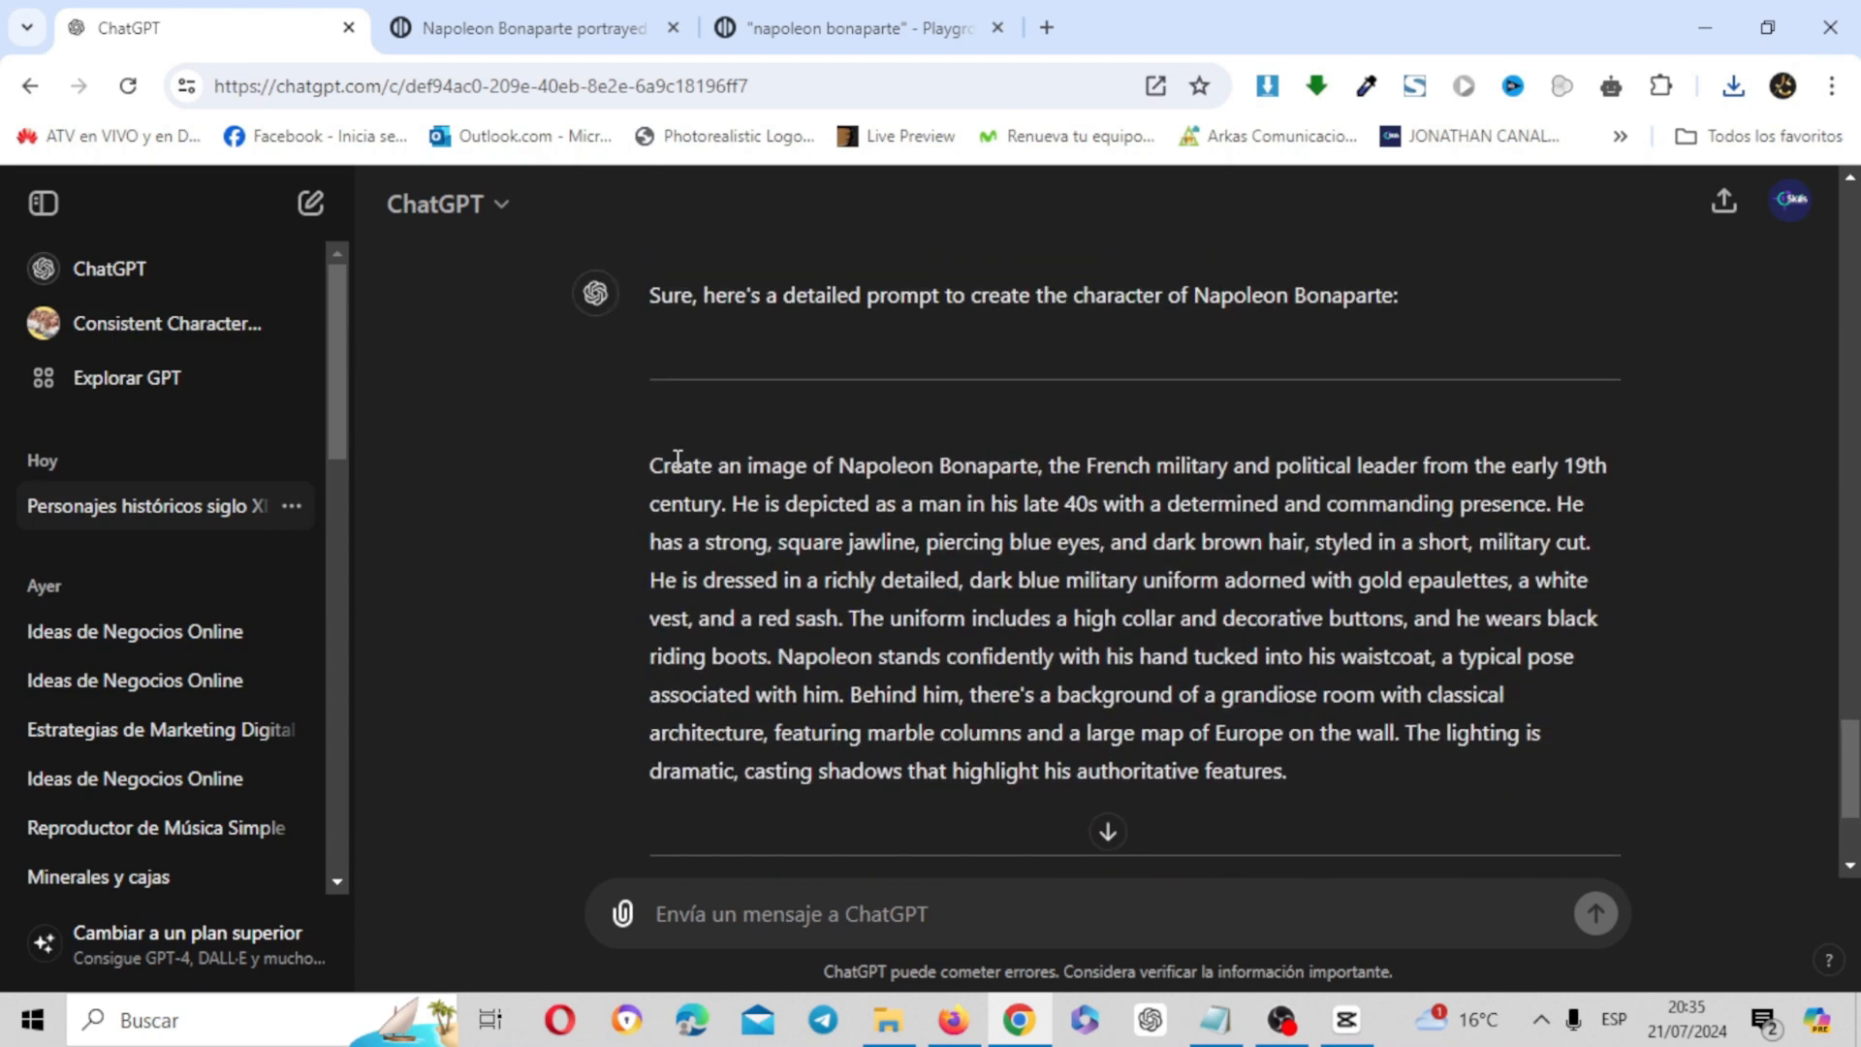
left_click_drag(650, 467, 1322, 778)
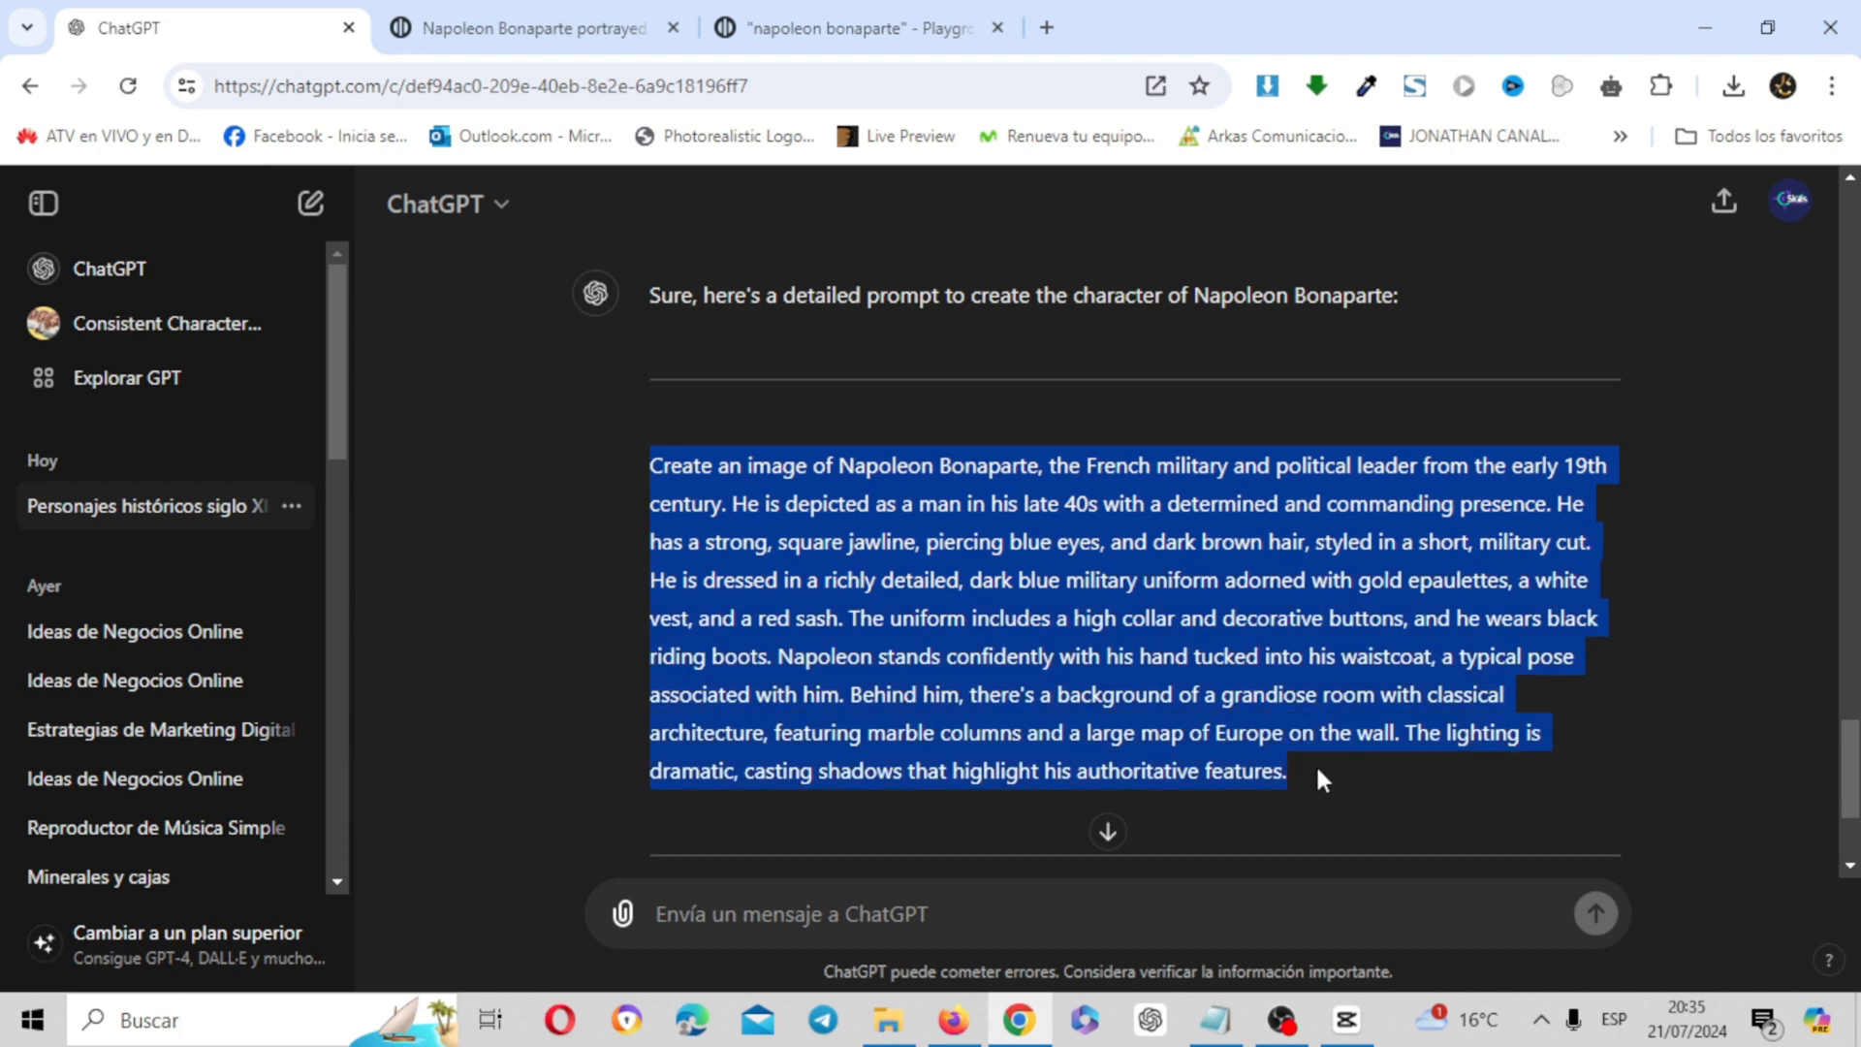
right_click(1149, 669)
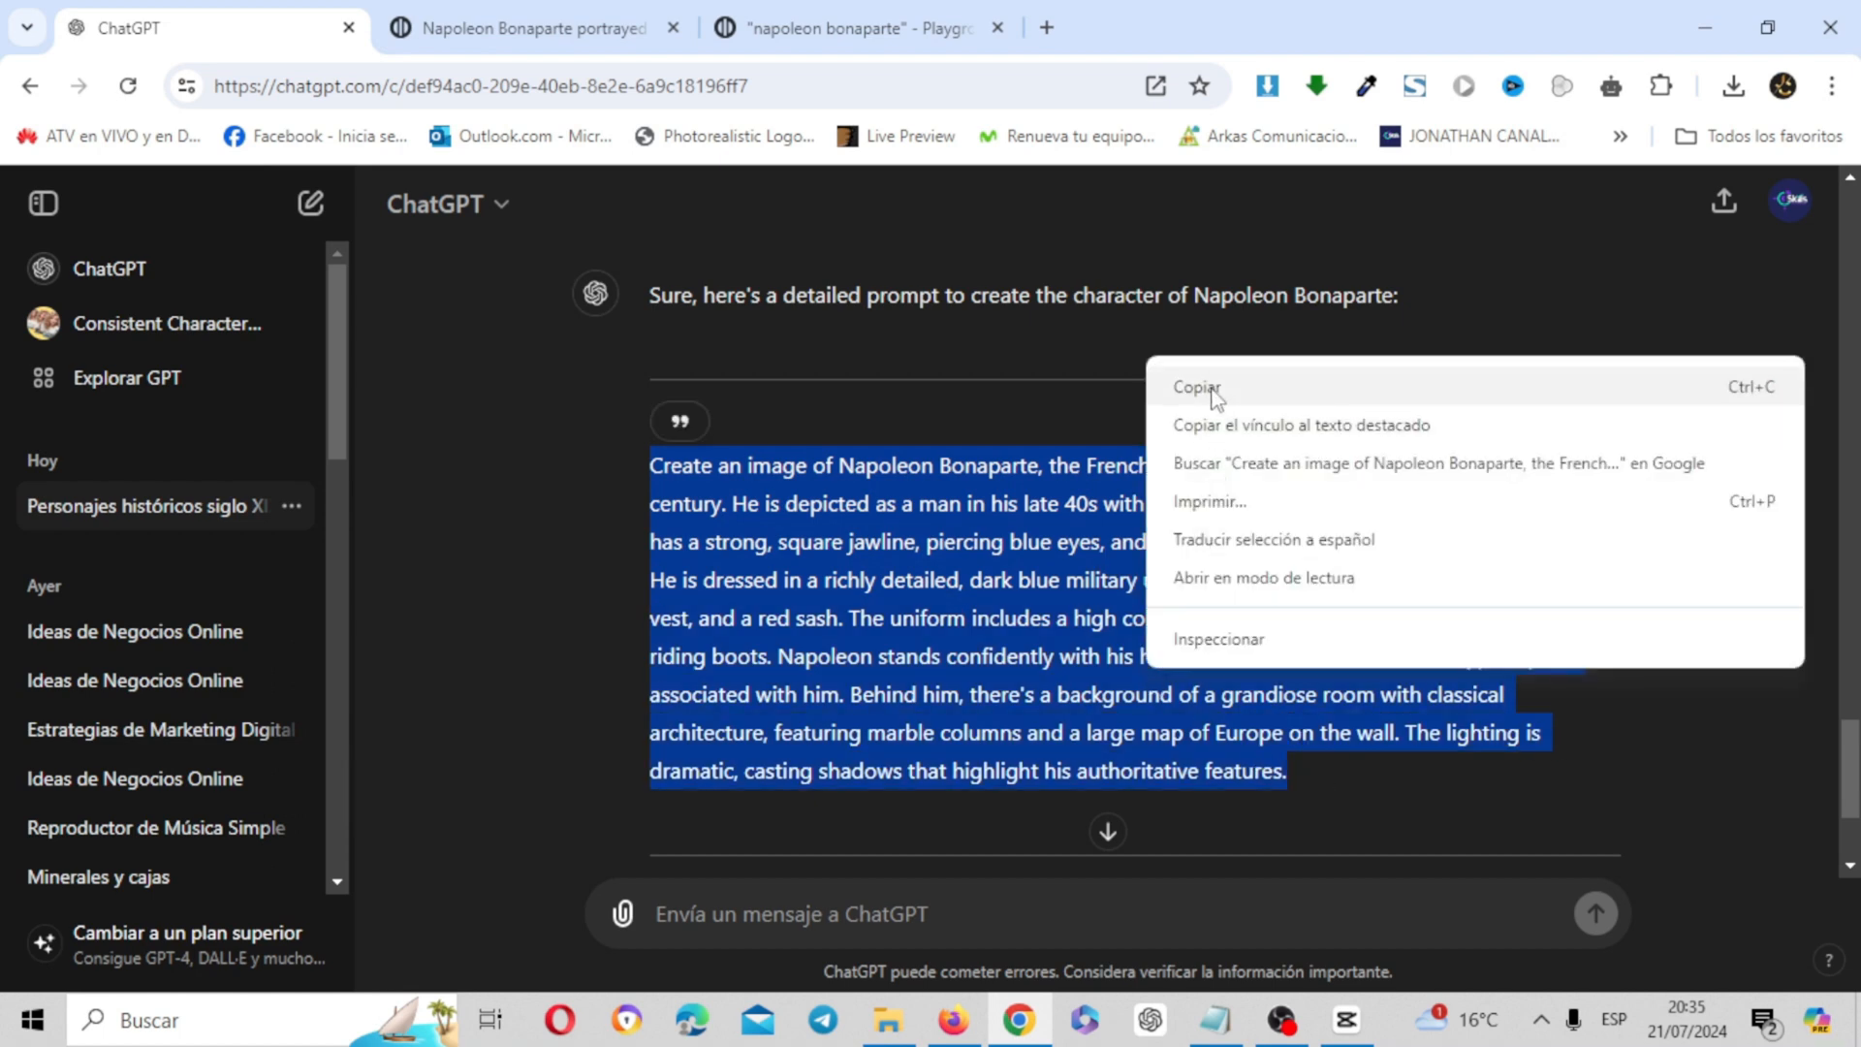
left_click(1217, 399)
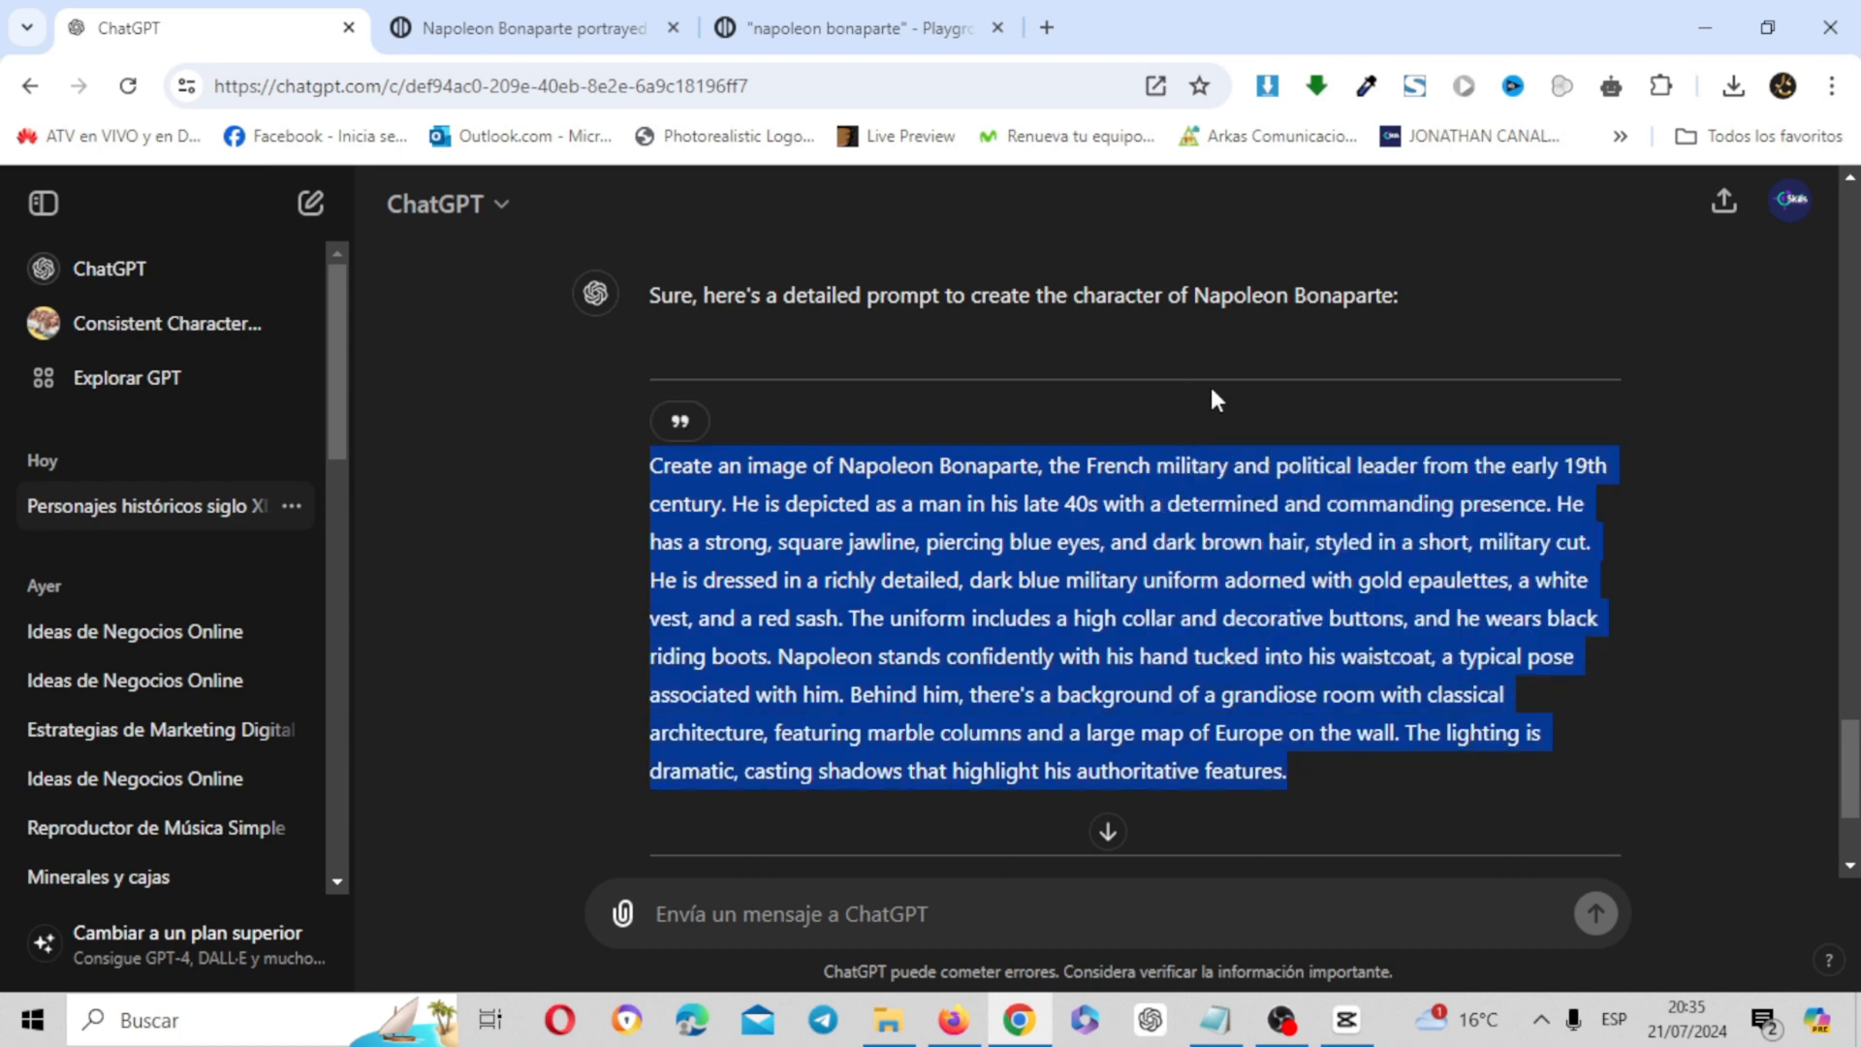
Examine Playground's "napoleon bonaparte" image results and its image creation page, and return to the search results
left_click(775, 11)
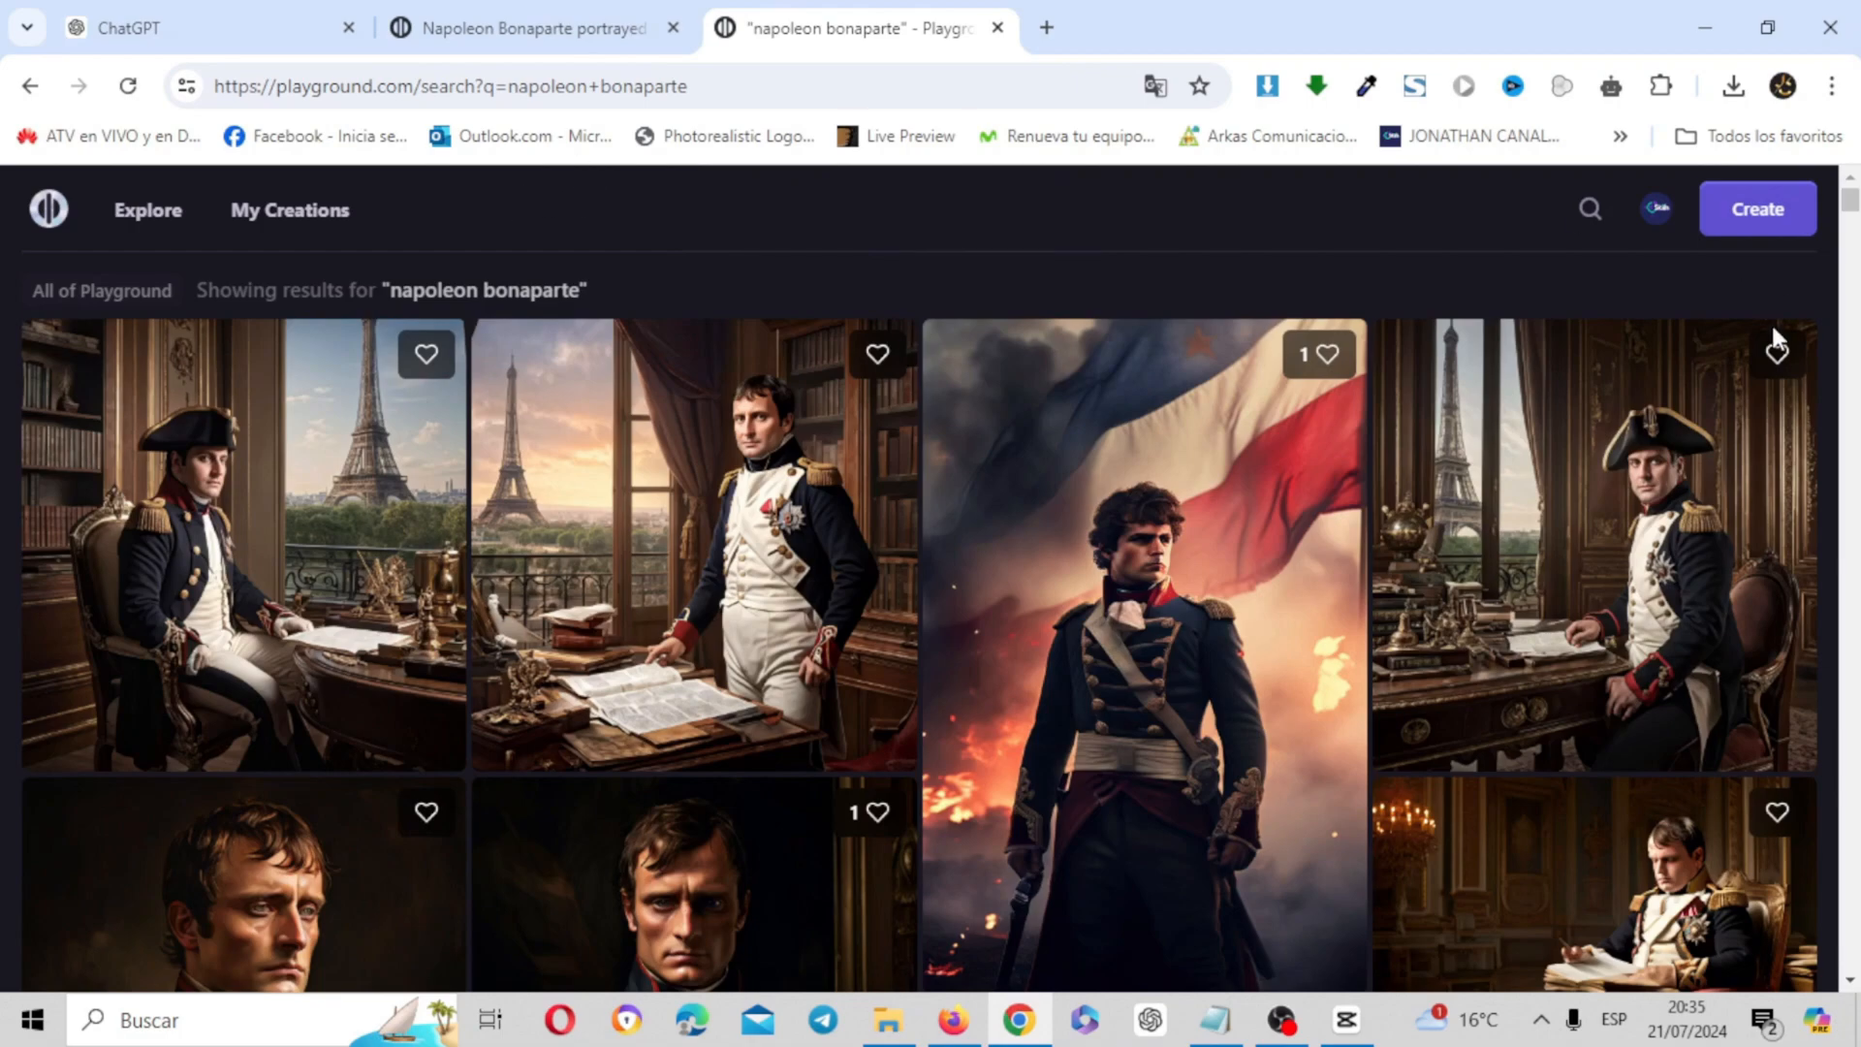
mouse_move(1850, 208)
left_mouse_down()
mouse_move(1852, 448)
mouse_move(1852, 198)
left_mouse_up()
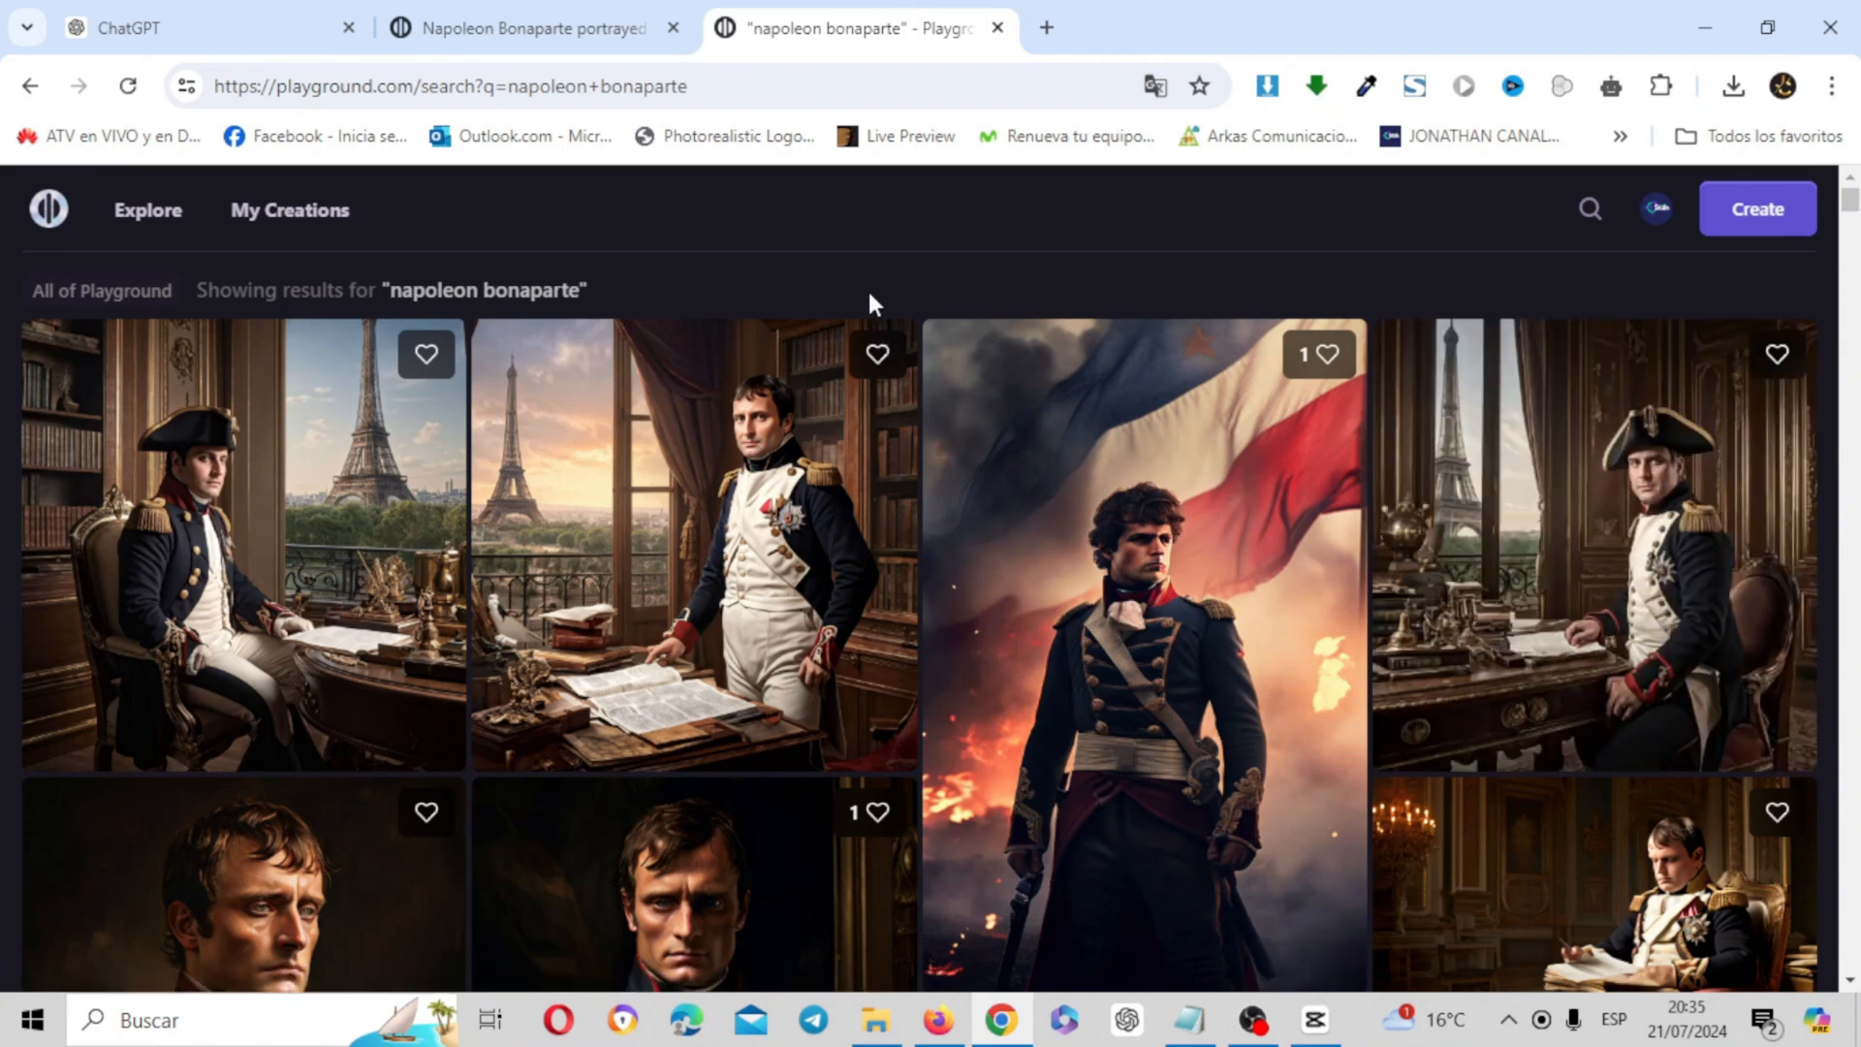
left_click(605, 50)
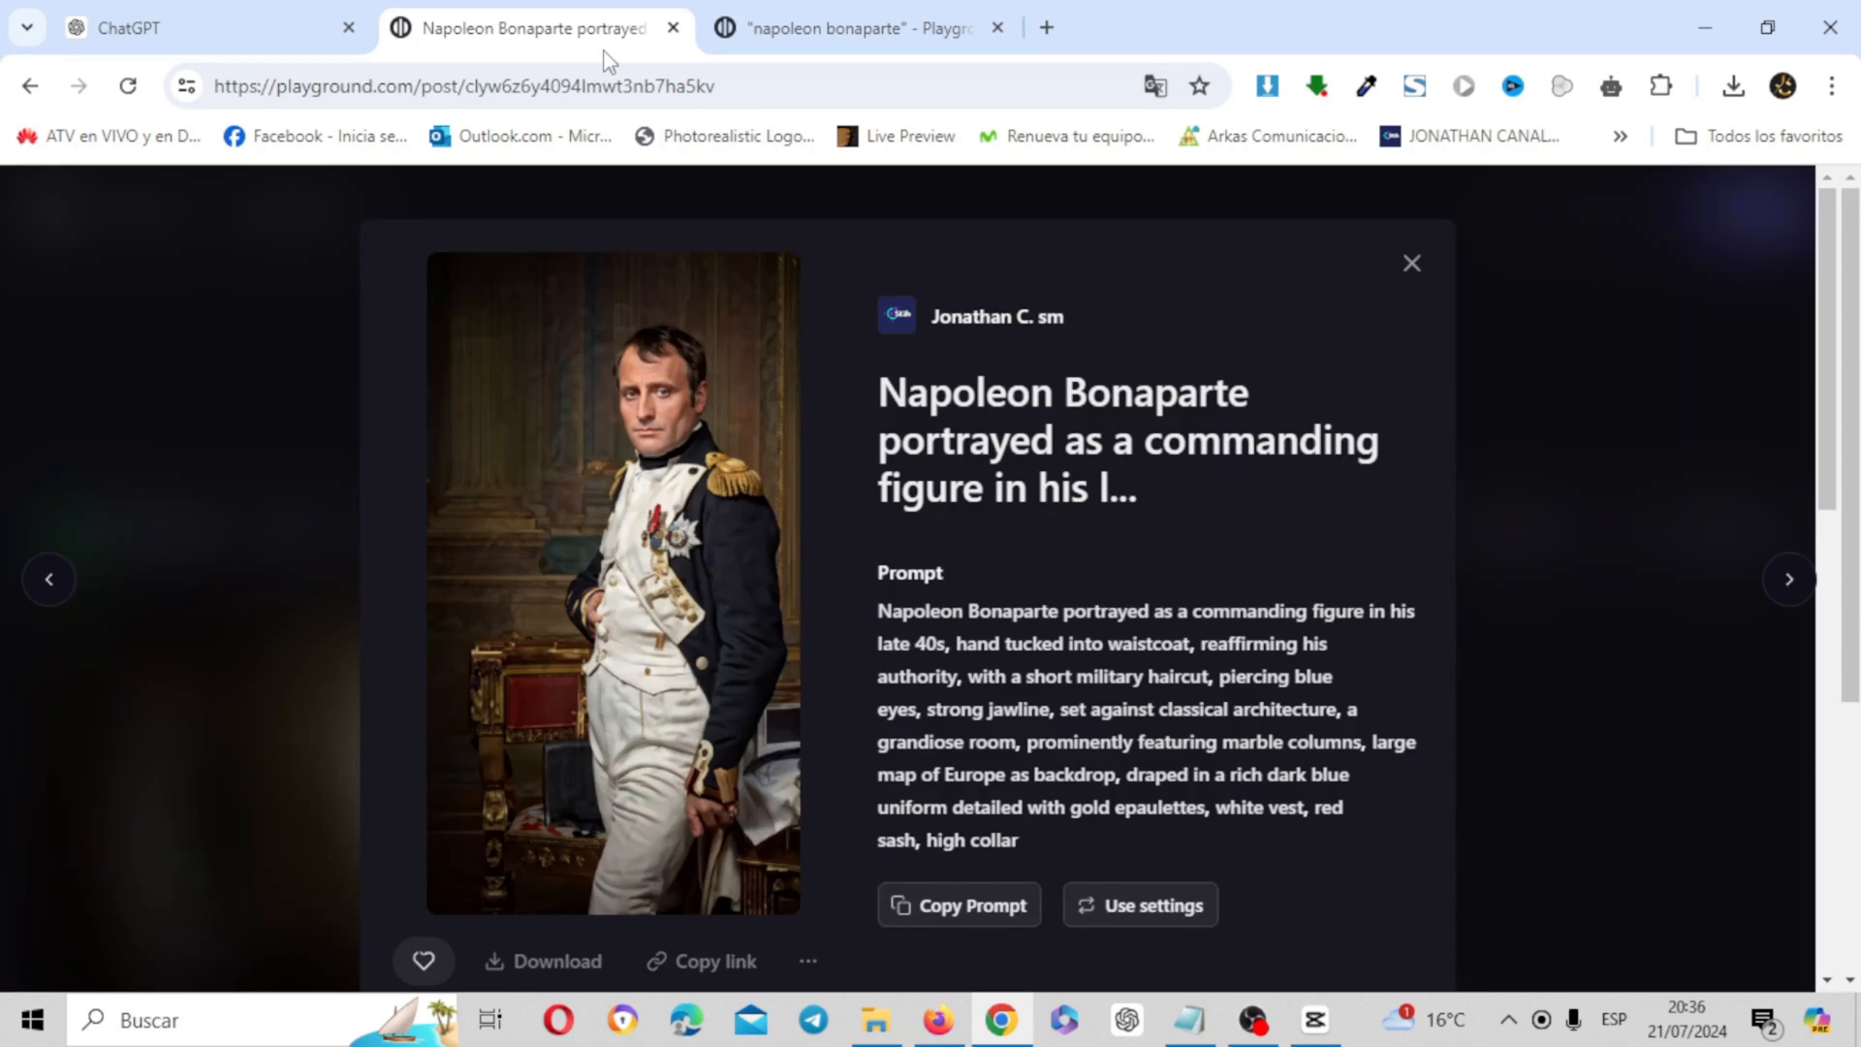
left_click(1416, 271)
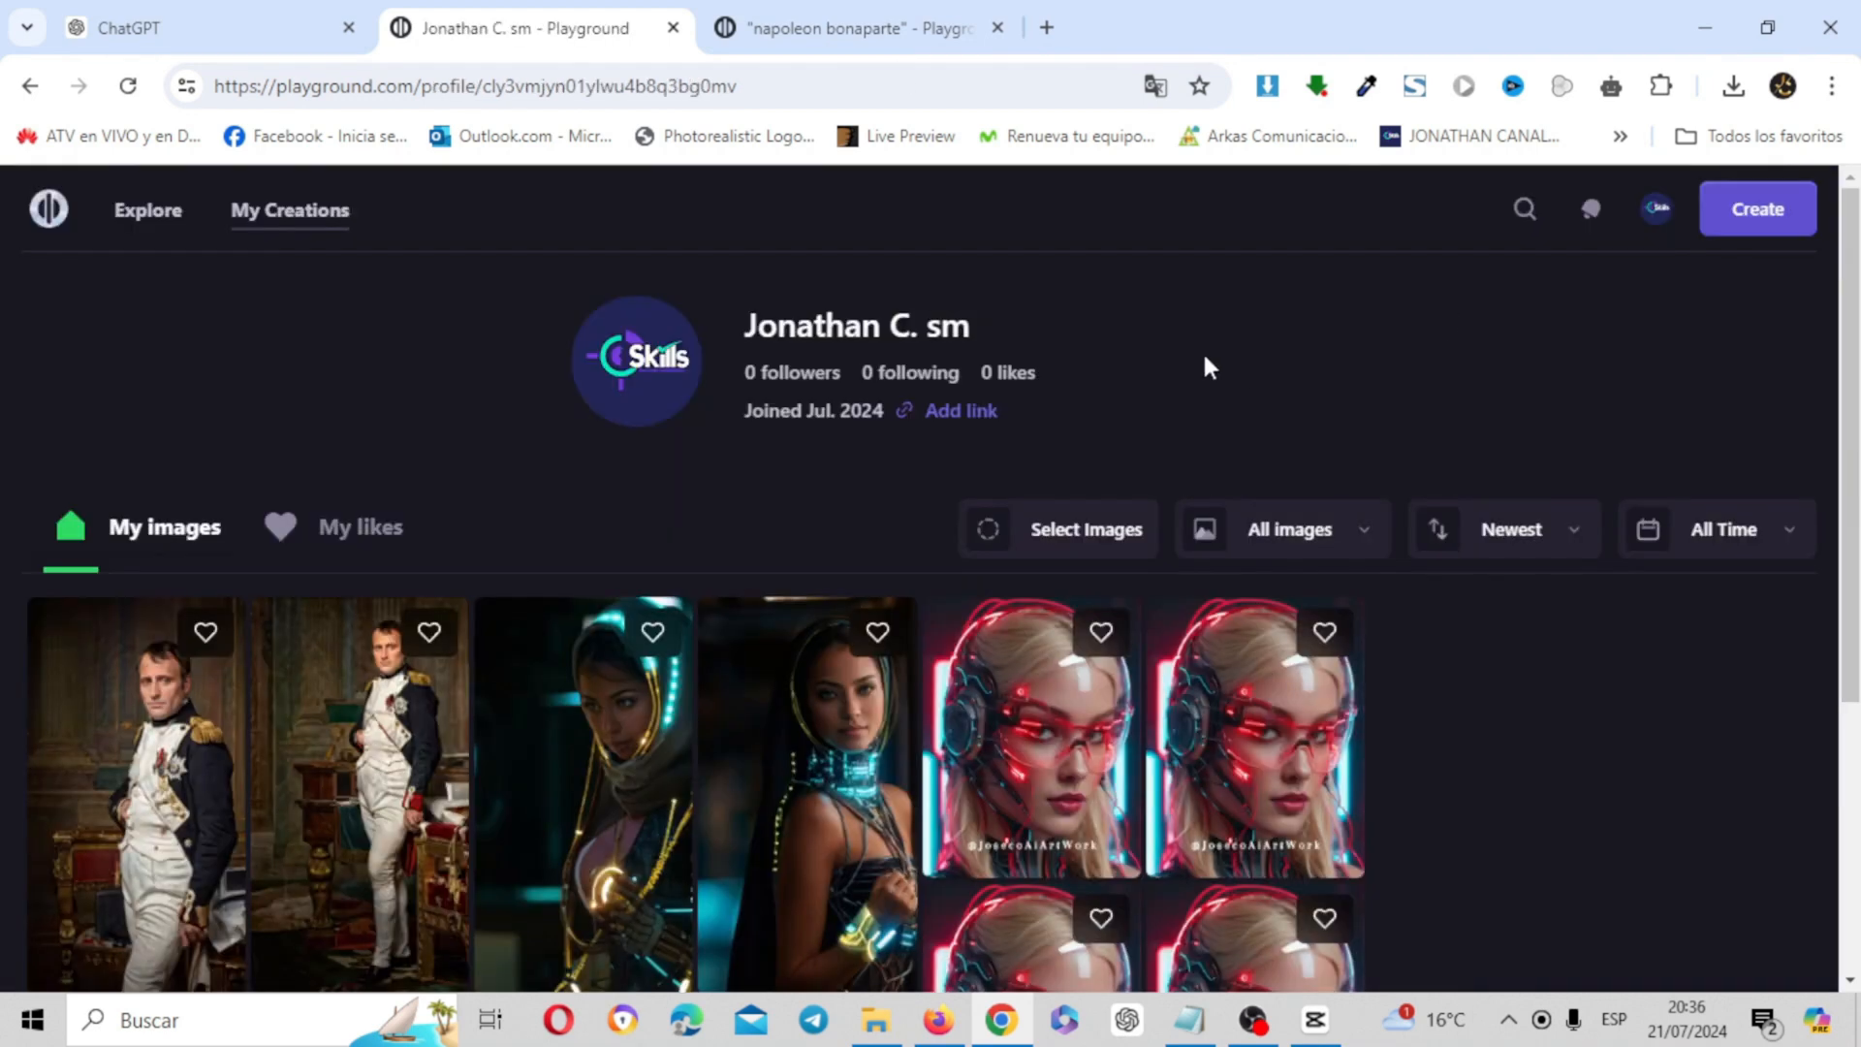
left_click(1743, 212)
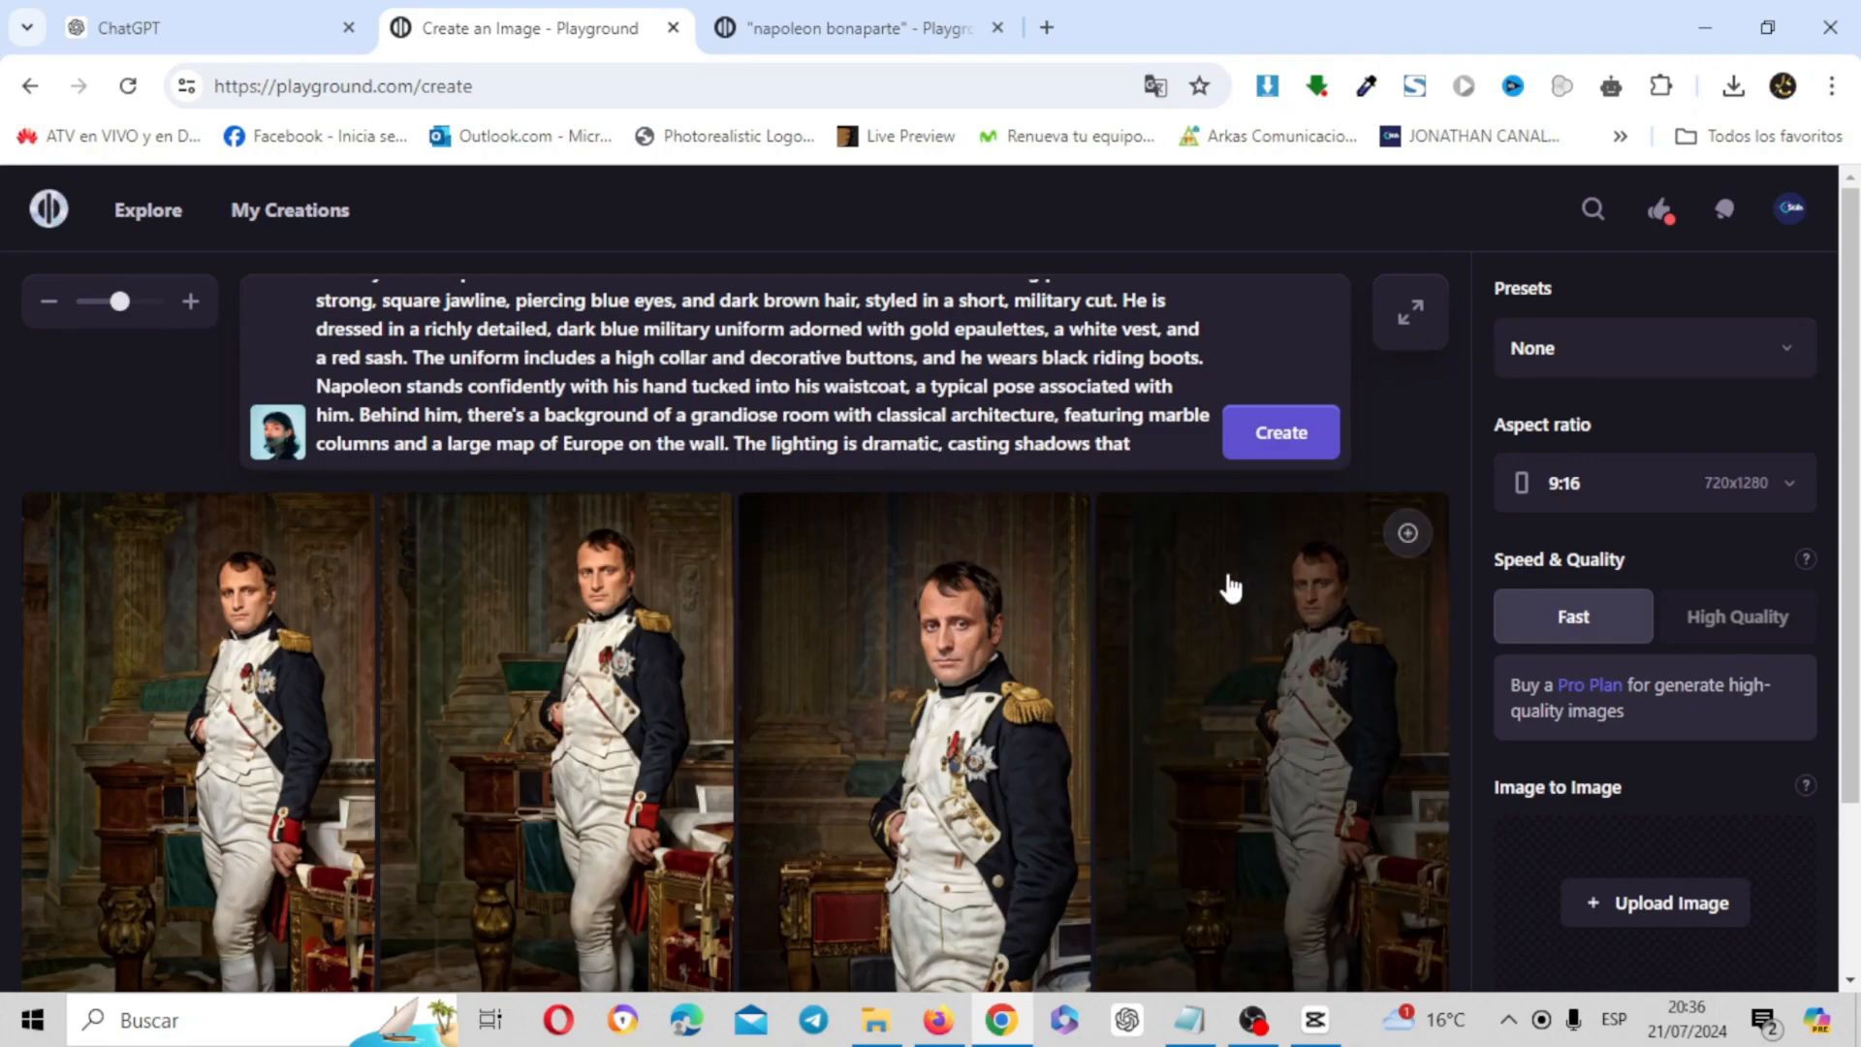
left_click(853, 27)
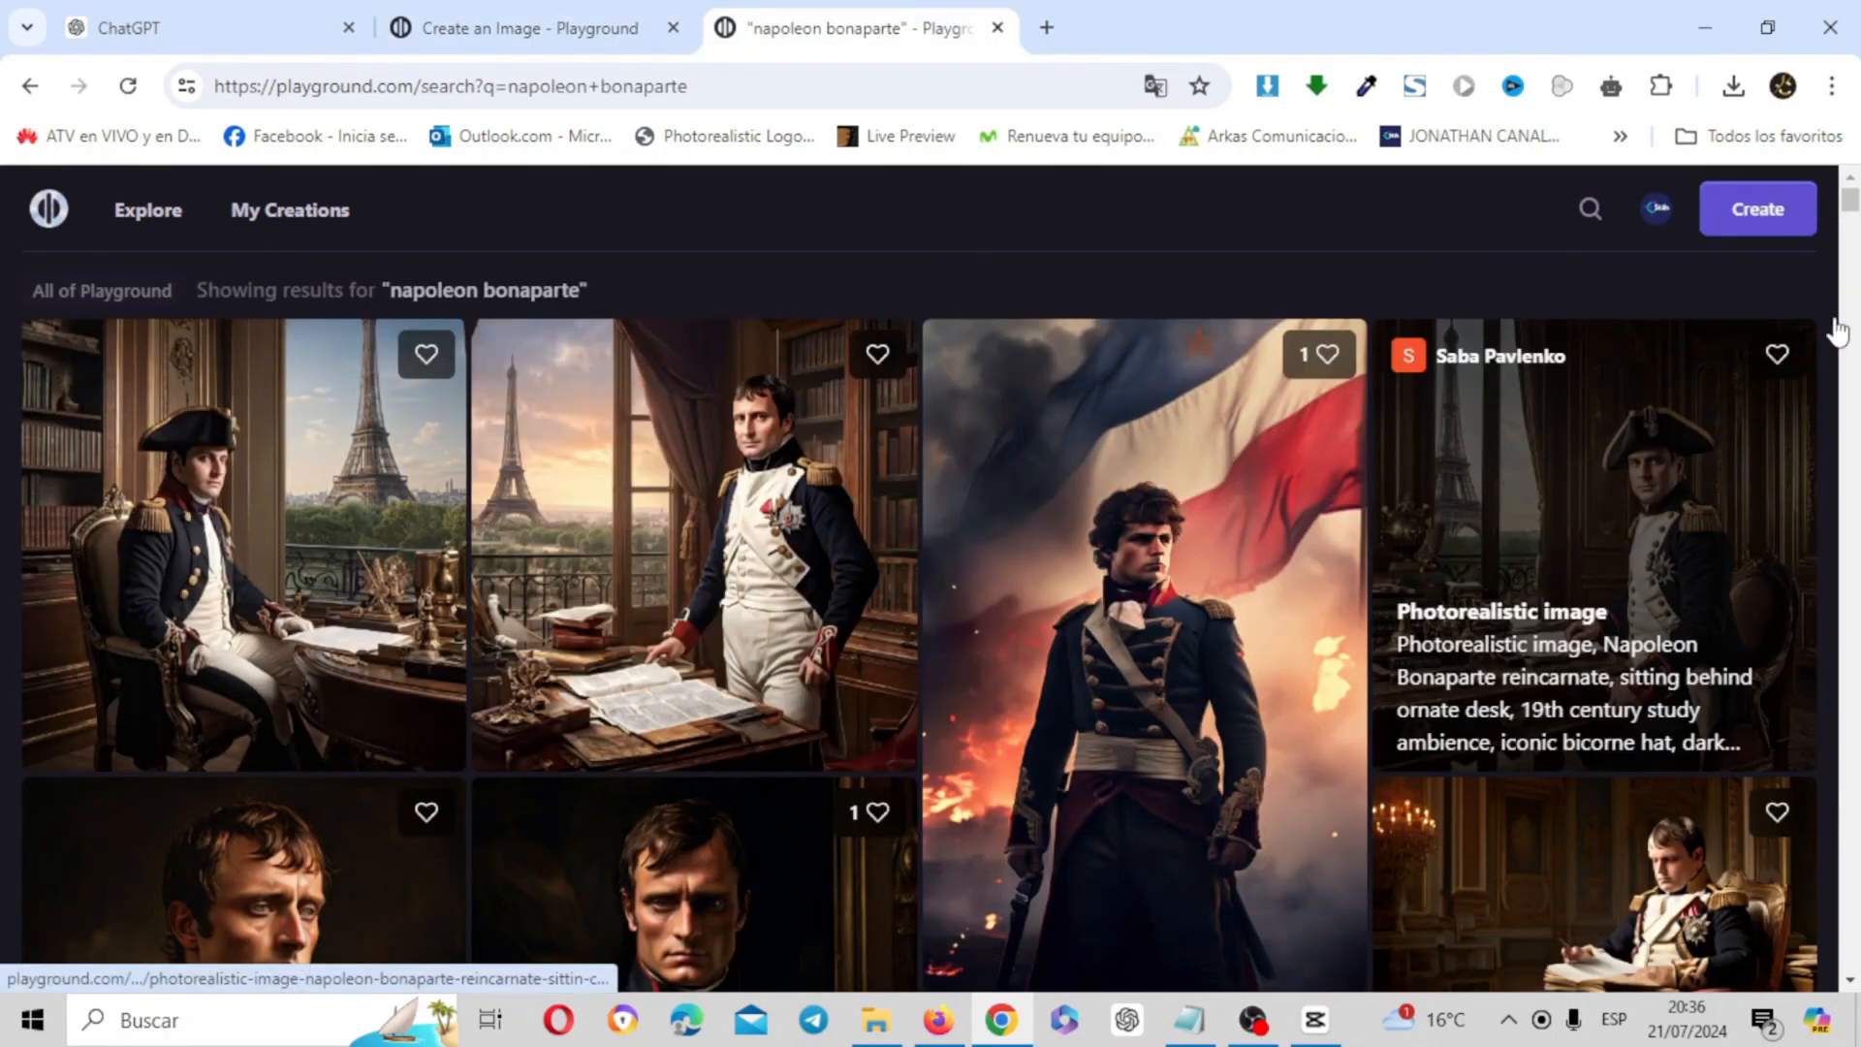
Minimize the open windows and look over the Napoleon pictures in the desktop's imagenes folder, closing the folder at the end
mouse_move(1853, 203)
left_mouse_down()
mouse_move(1858, 402)
mouse_move(1853, 199)
left_mouse_up()
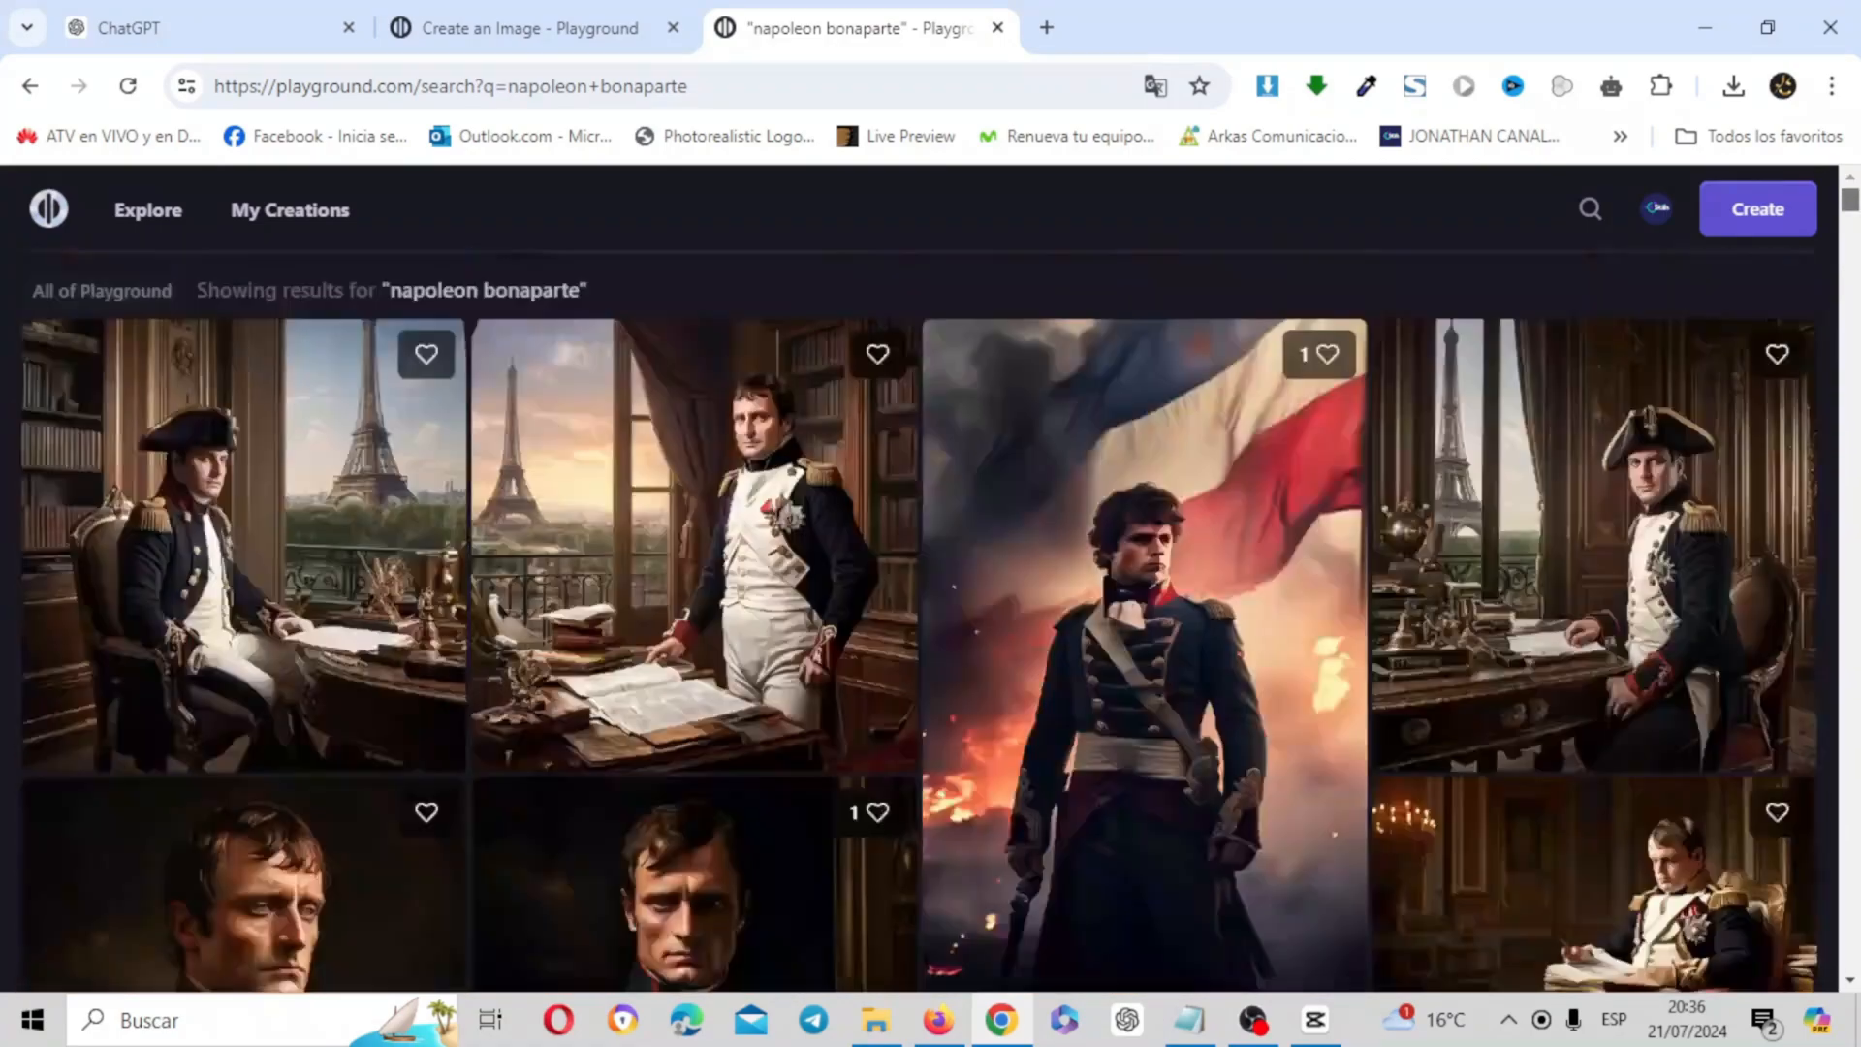
left_click(1714, 27)
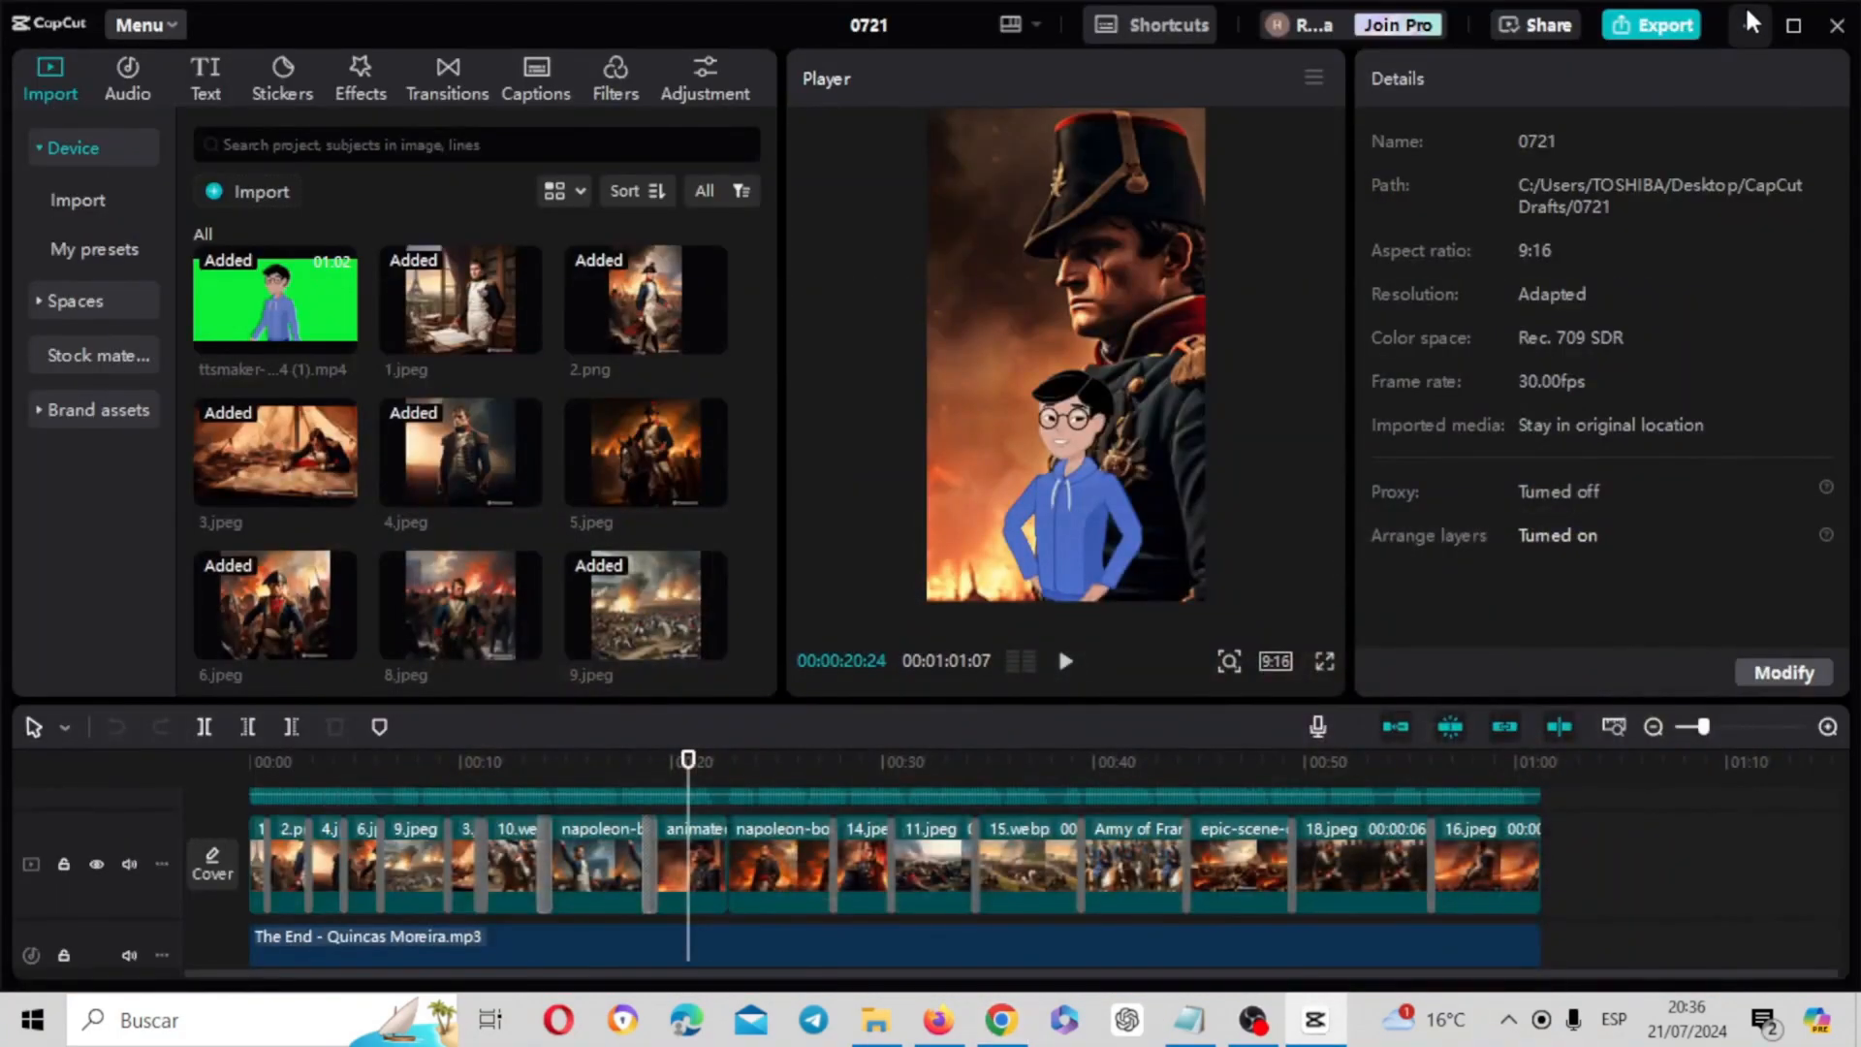
left_click(1746, 18)
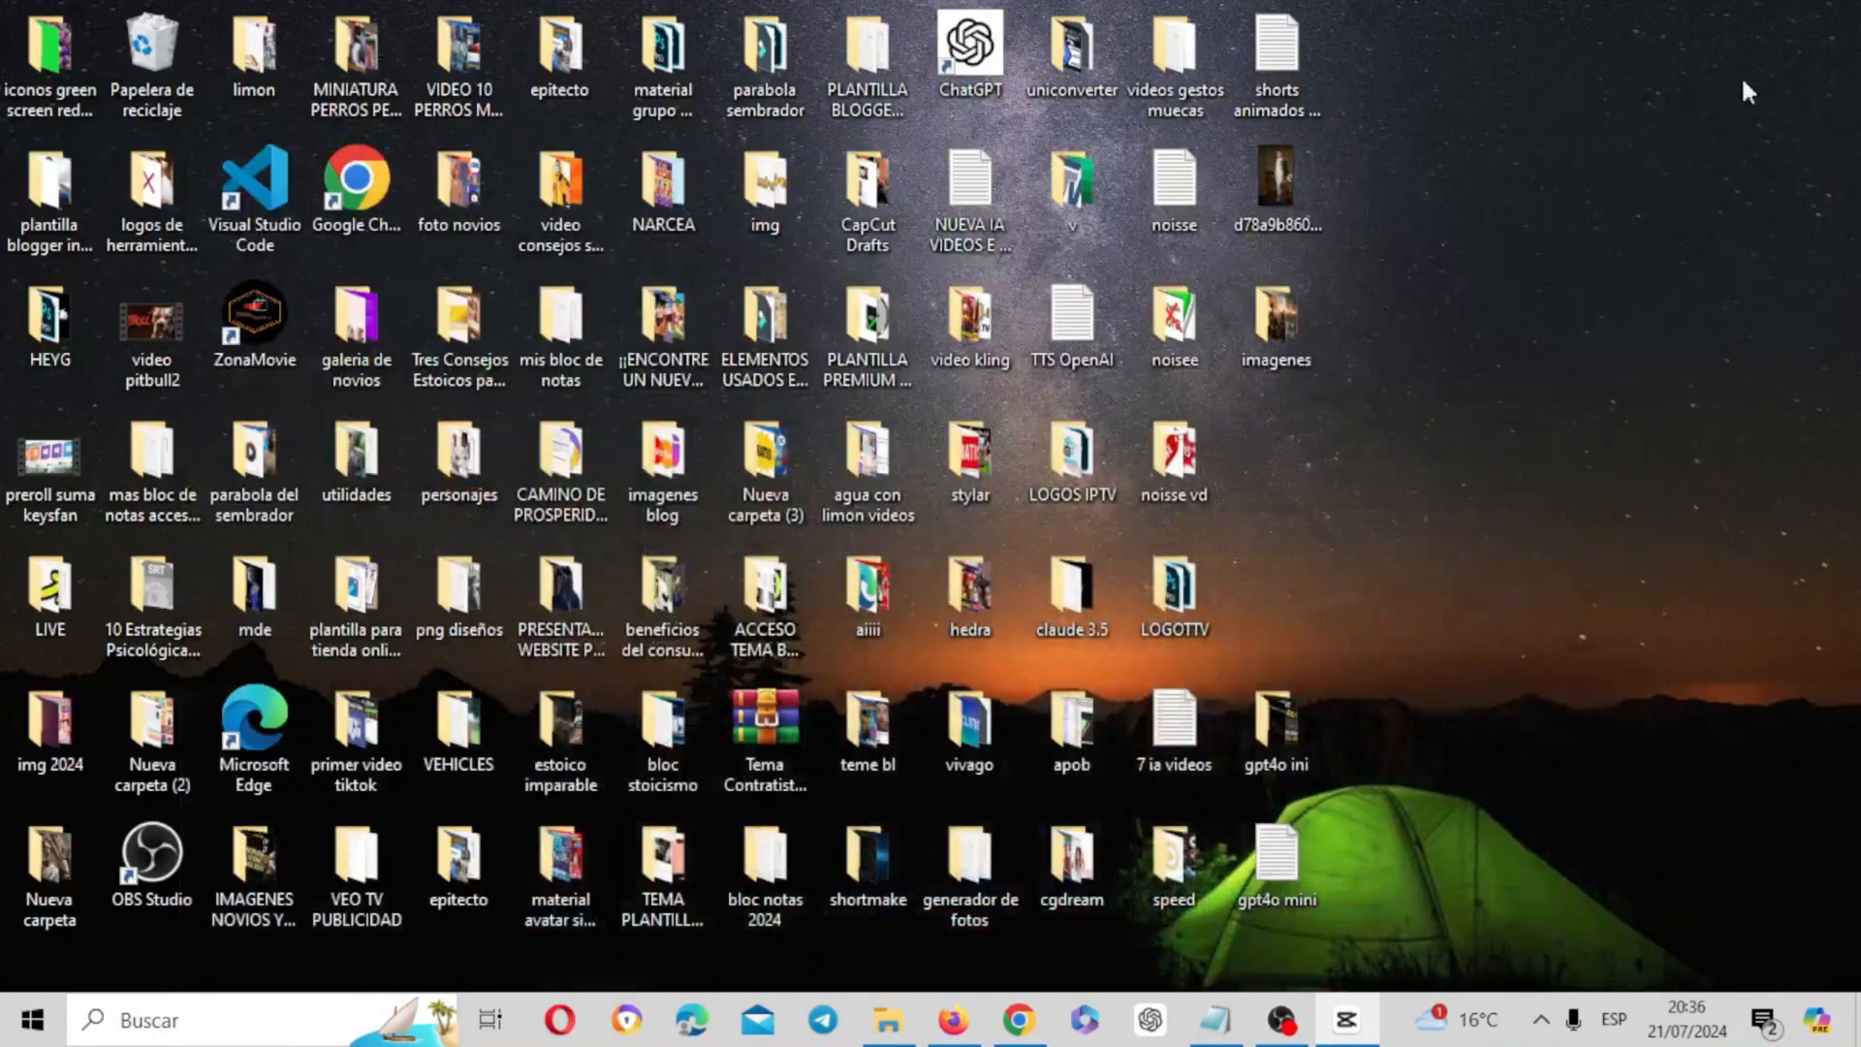
double_click(1306, 312)
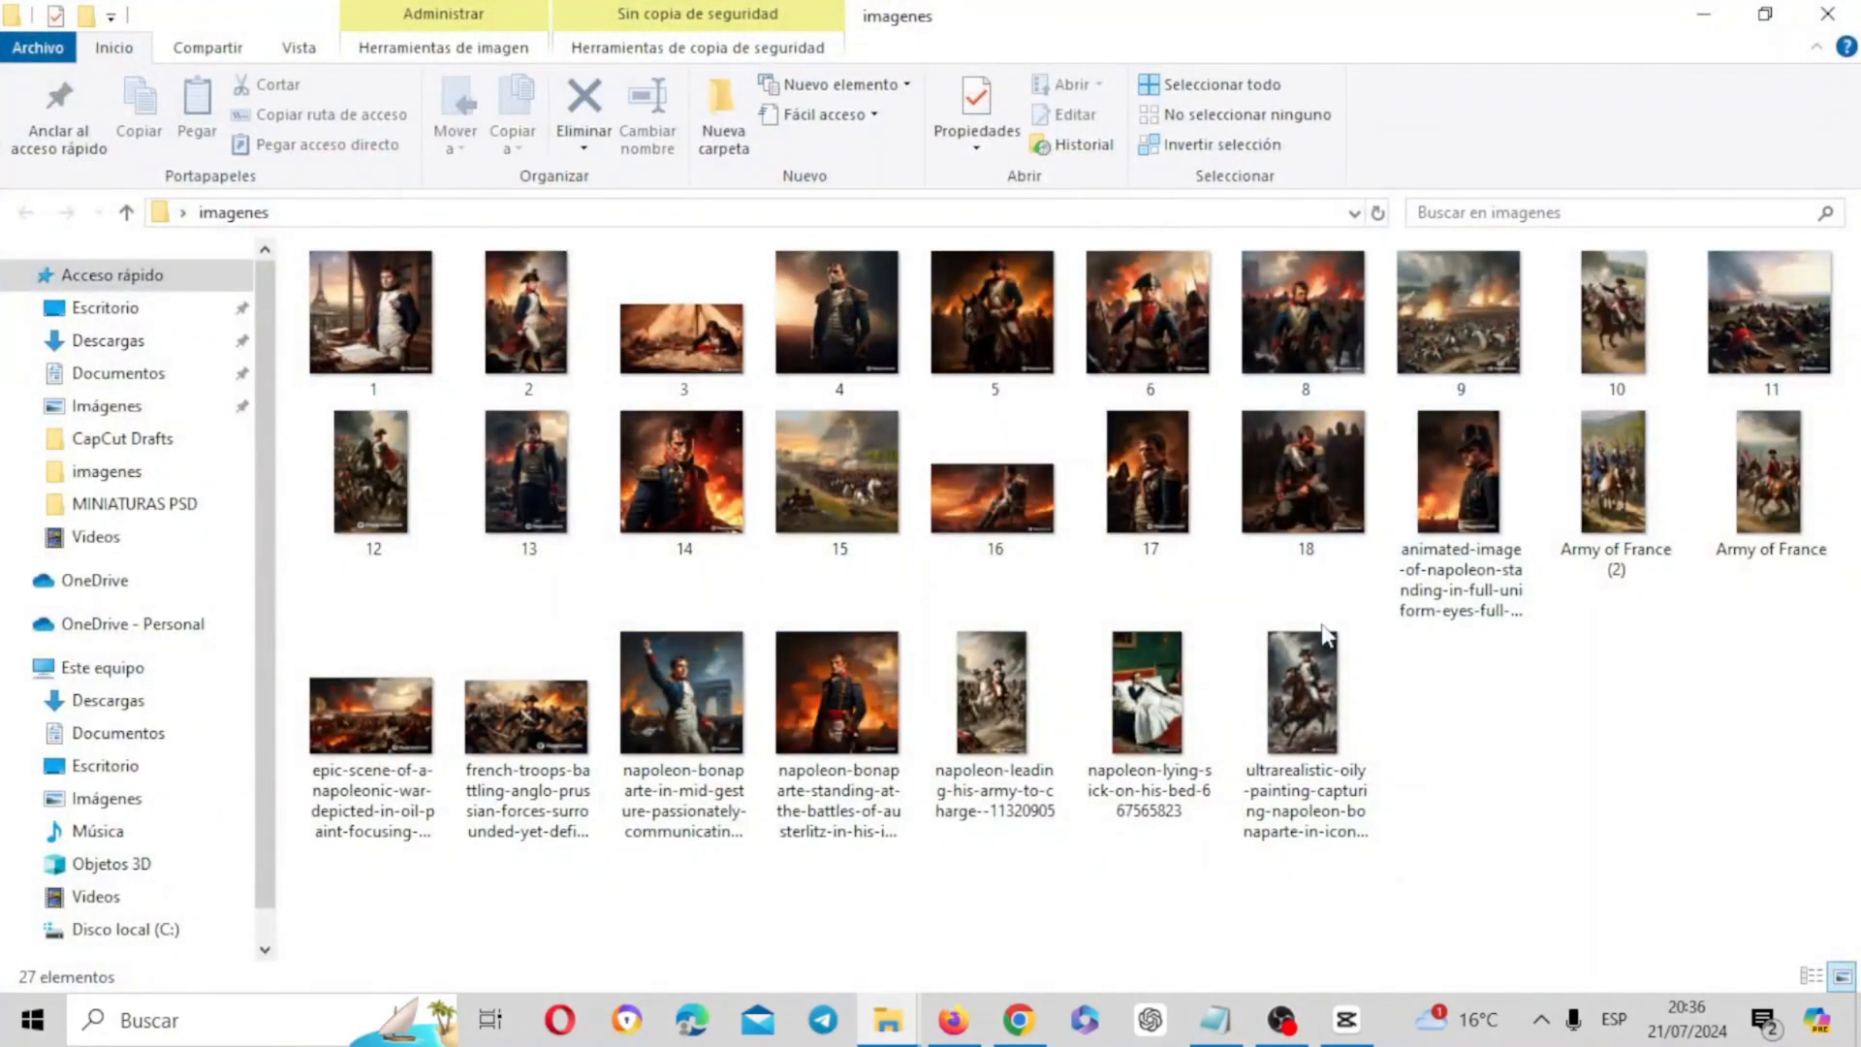
left_click(1852, 12)
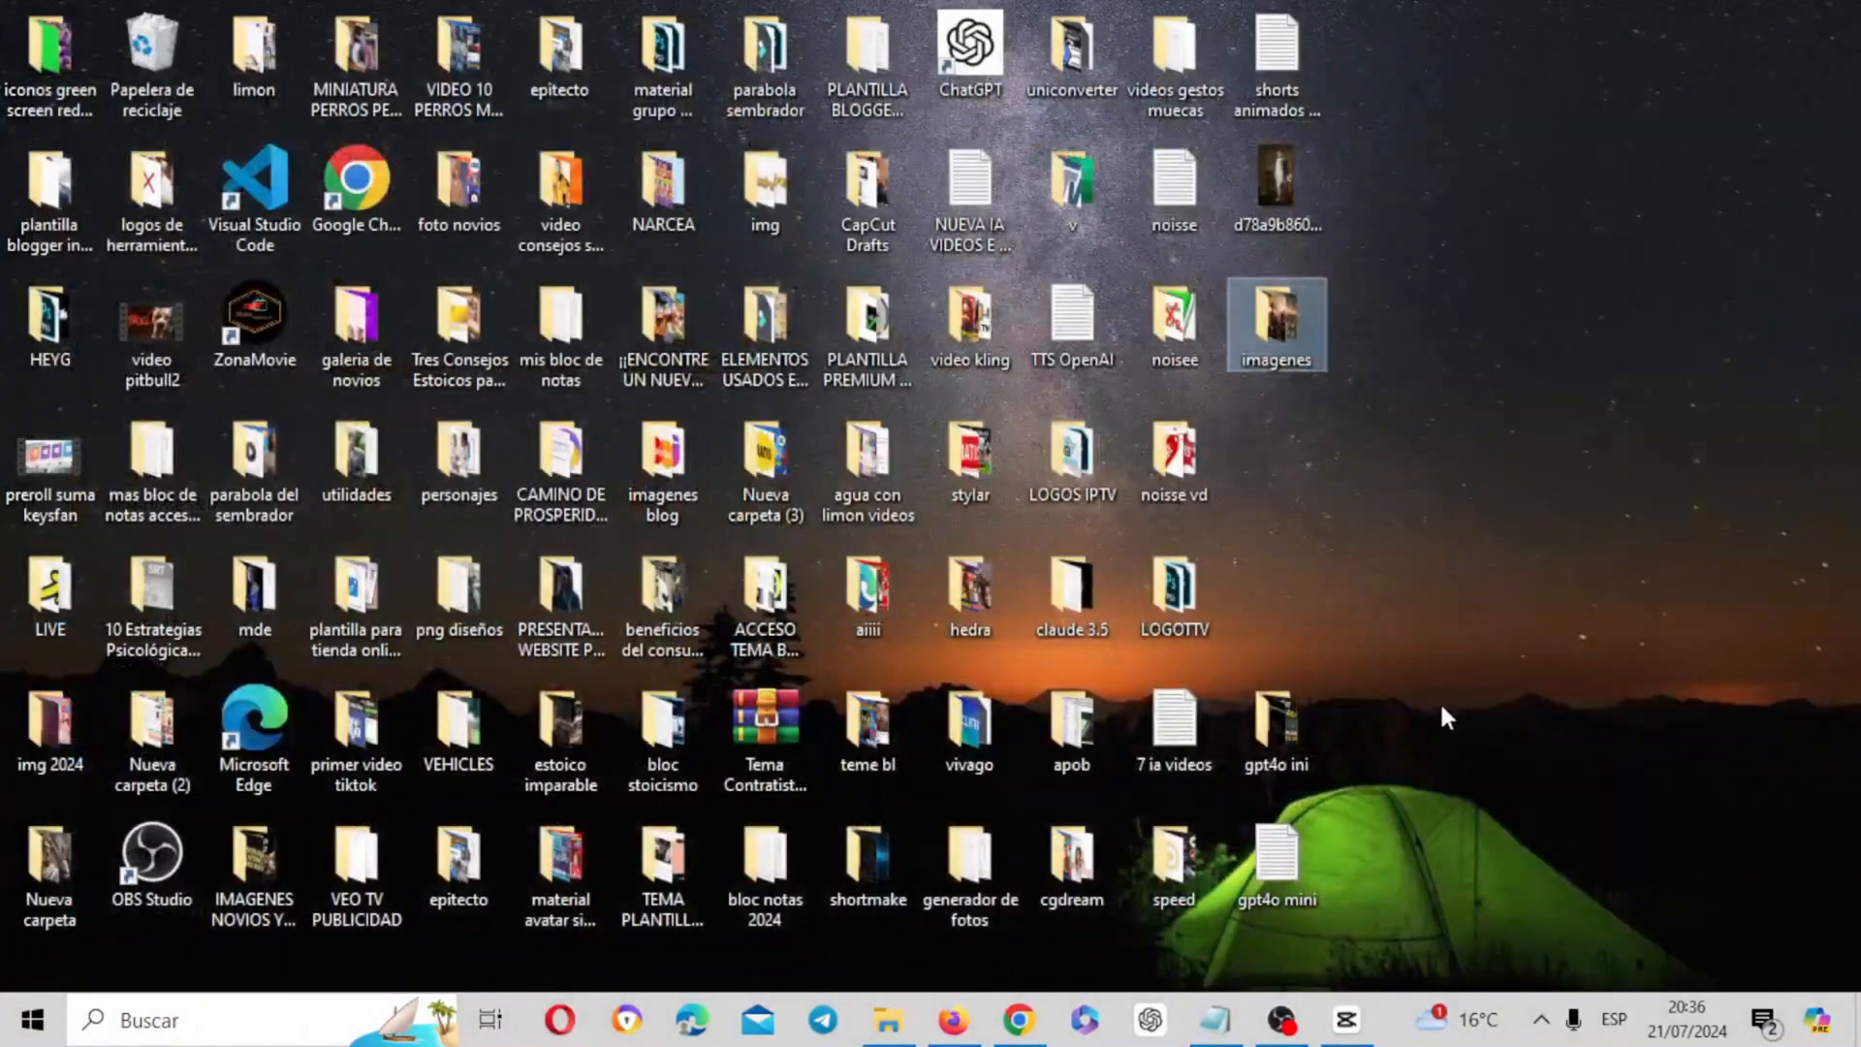
Switch to CapCut and create a new project, leaving the existing 0721 project saved
left_click(1349, 1023)
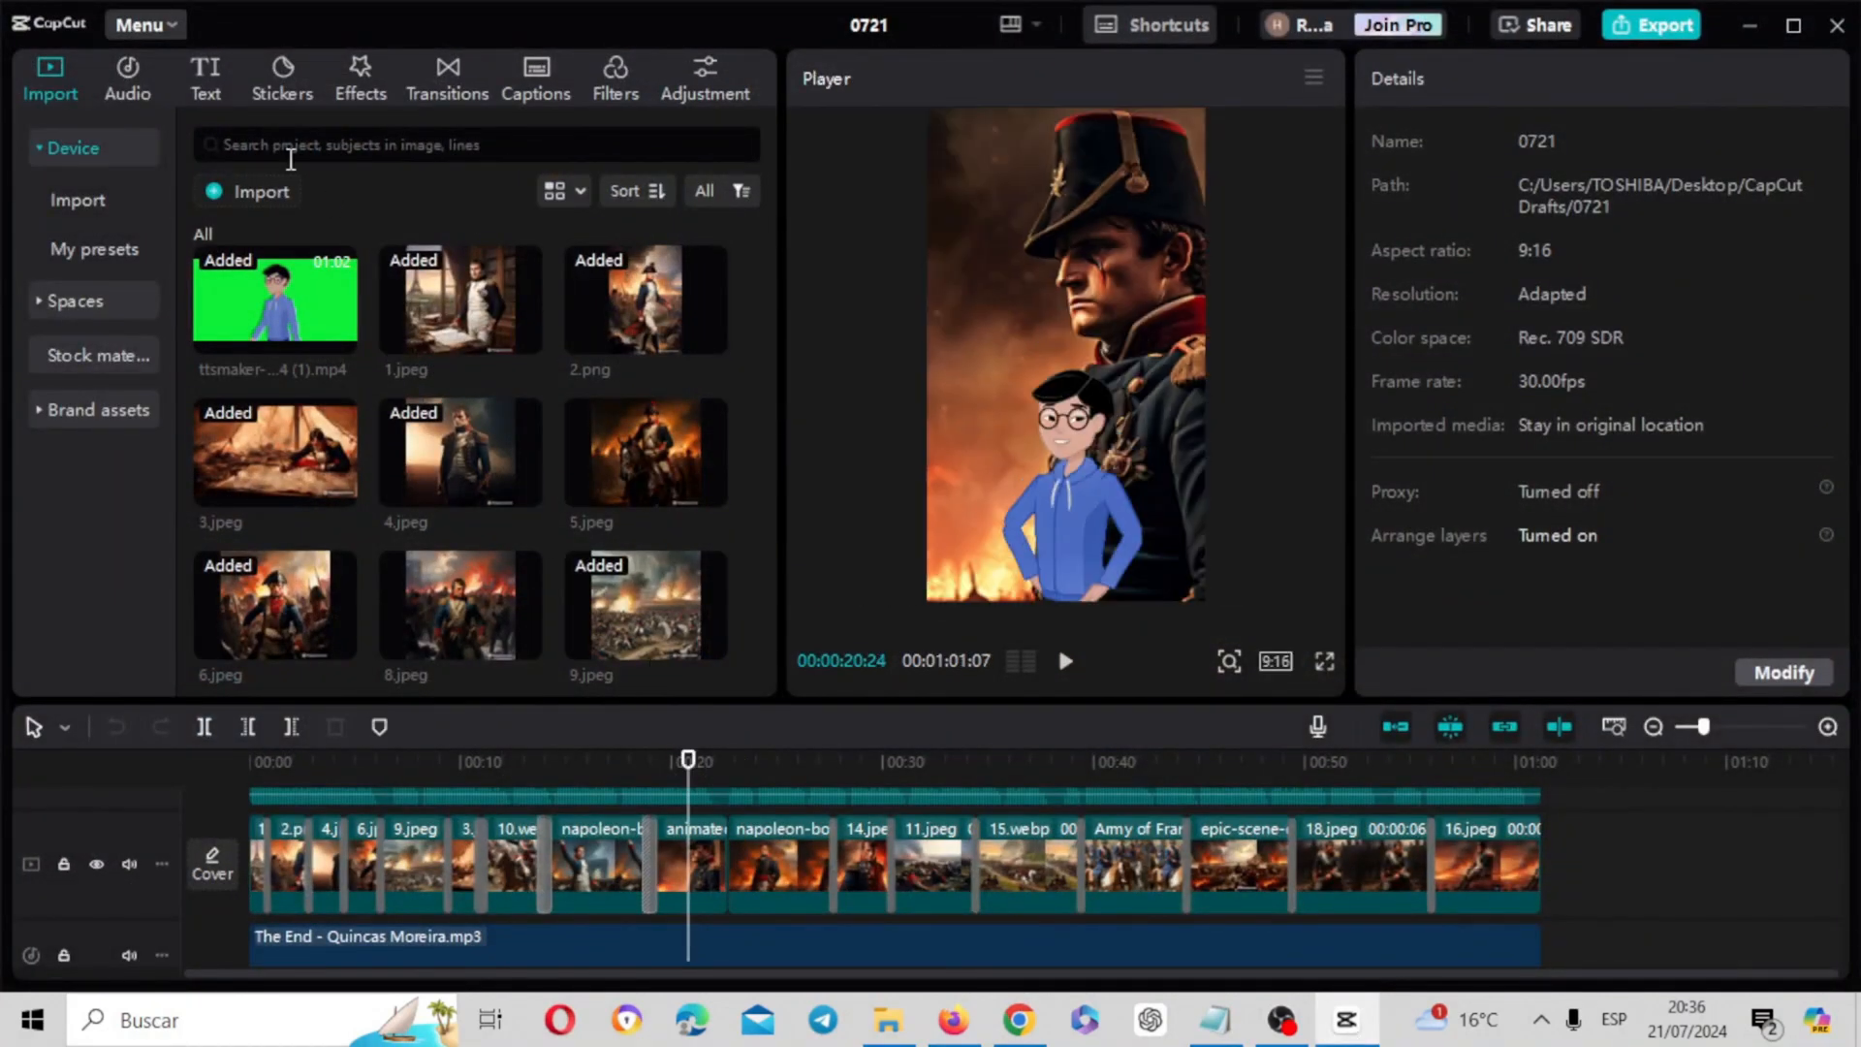
left_click(144, 25)
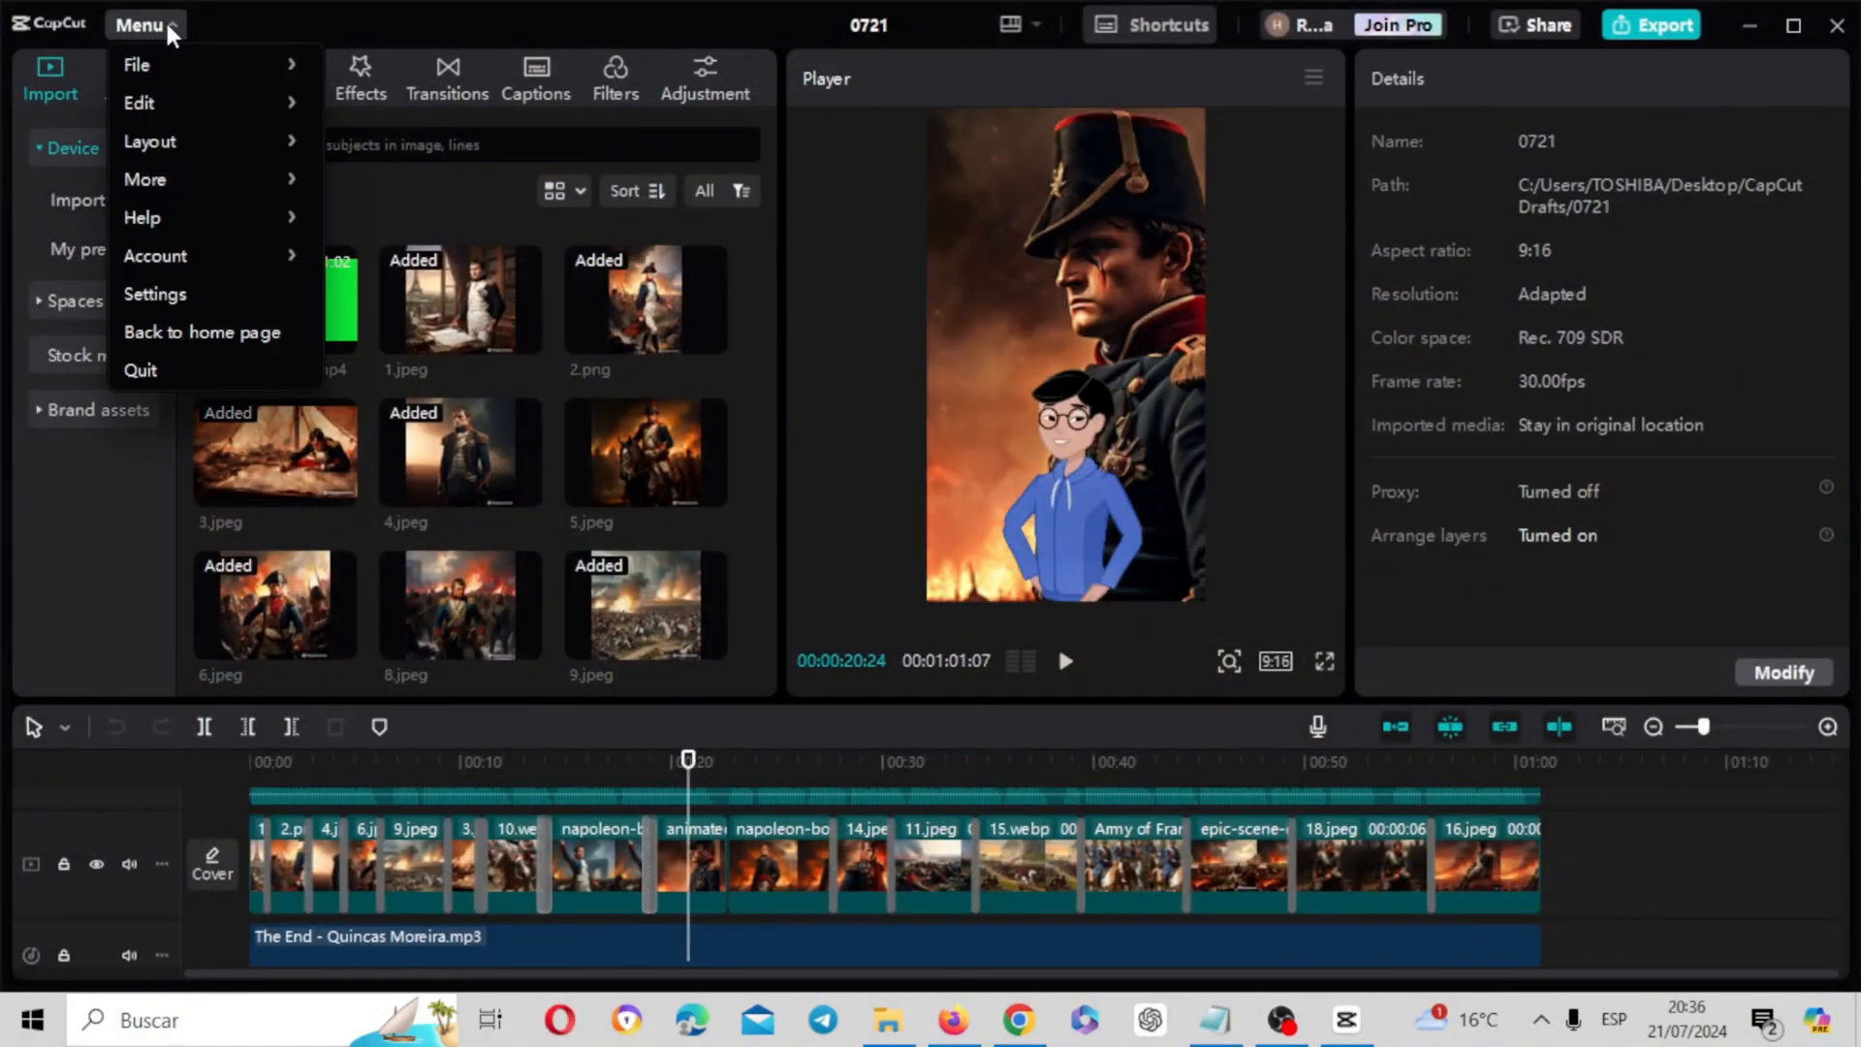
mouse_move(156, 64)
left_click(357, 68)
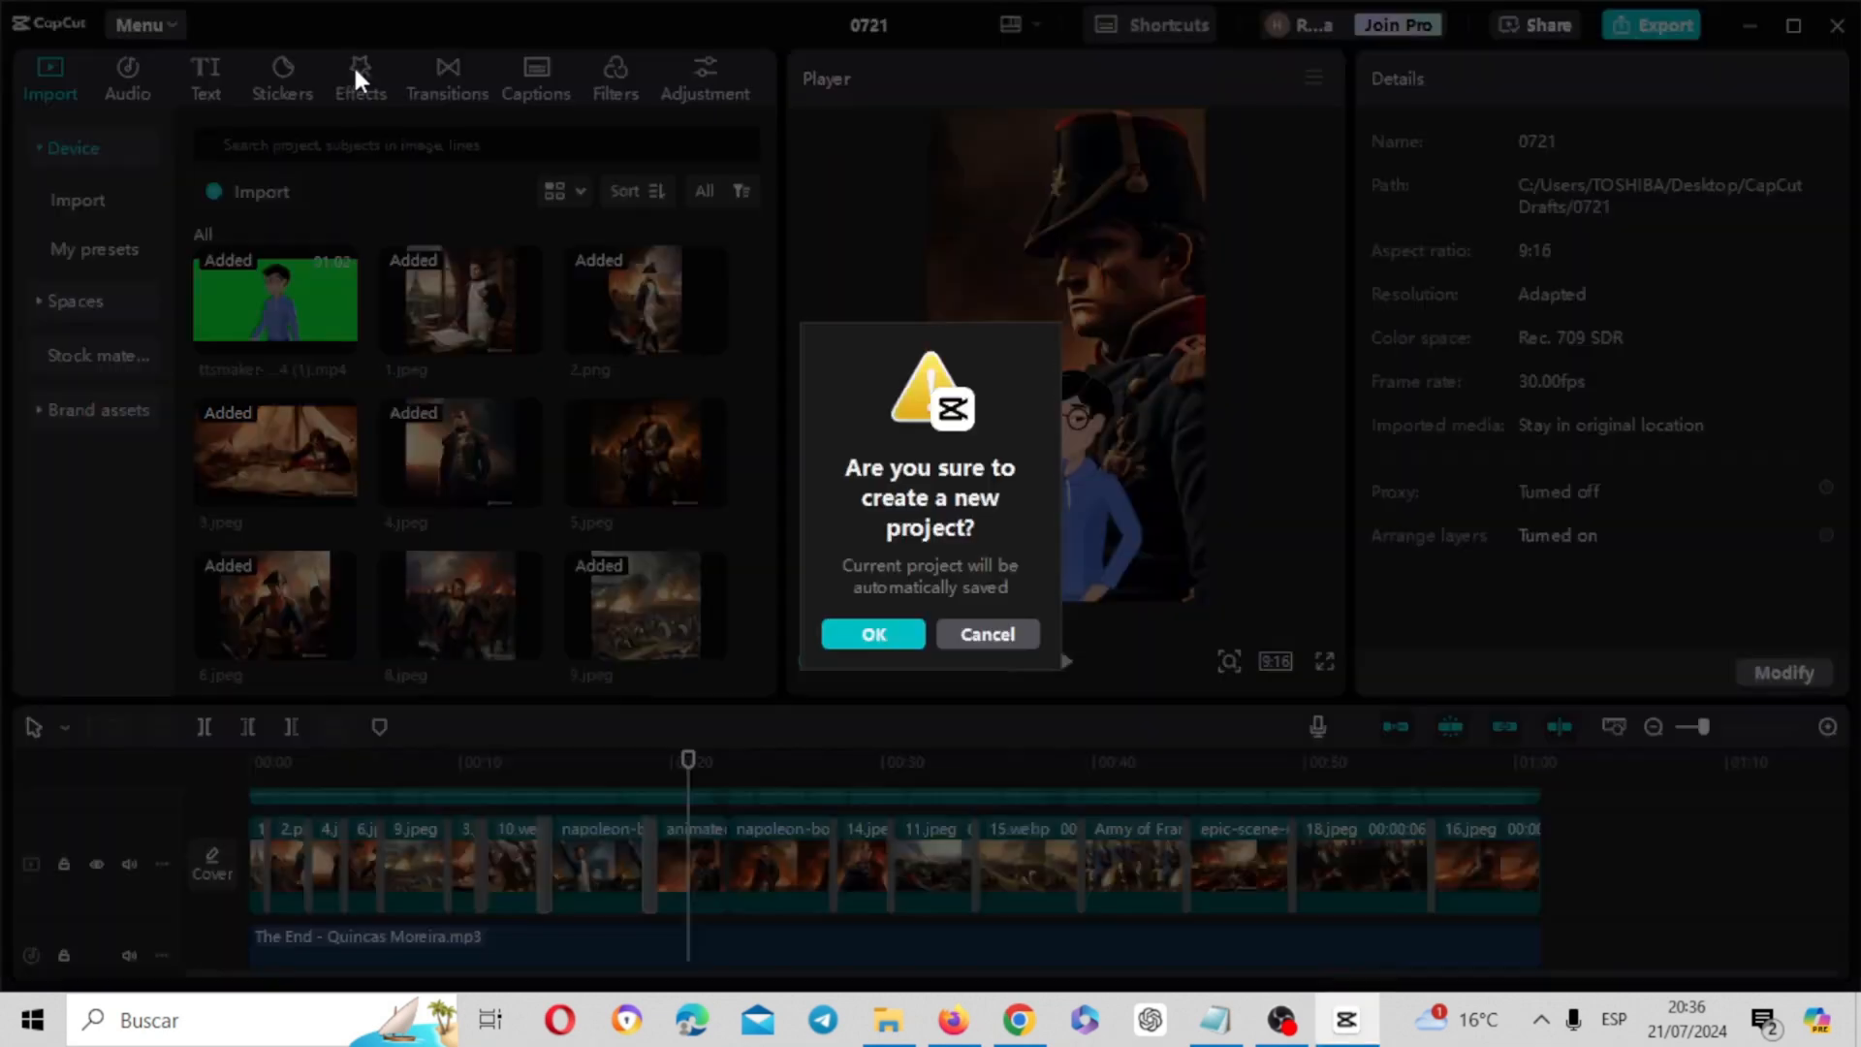
left_click(891, 637)
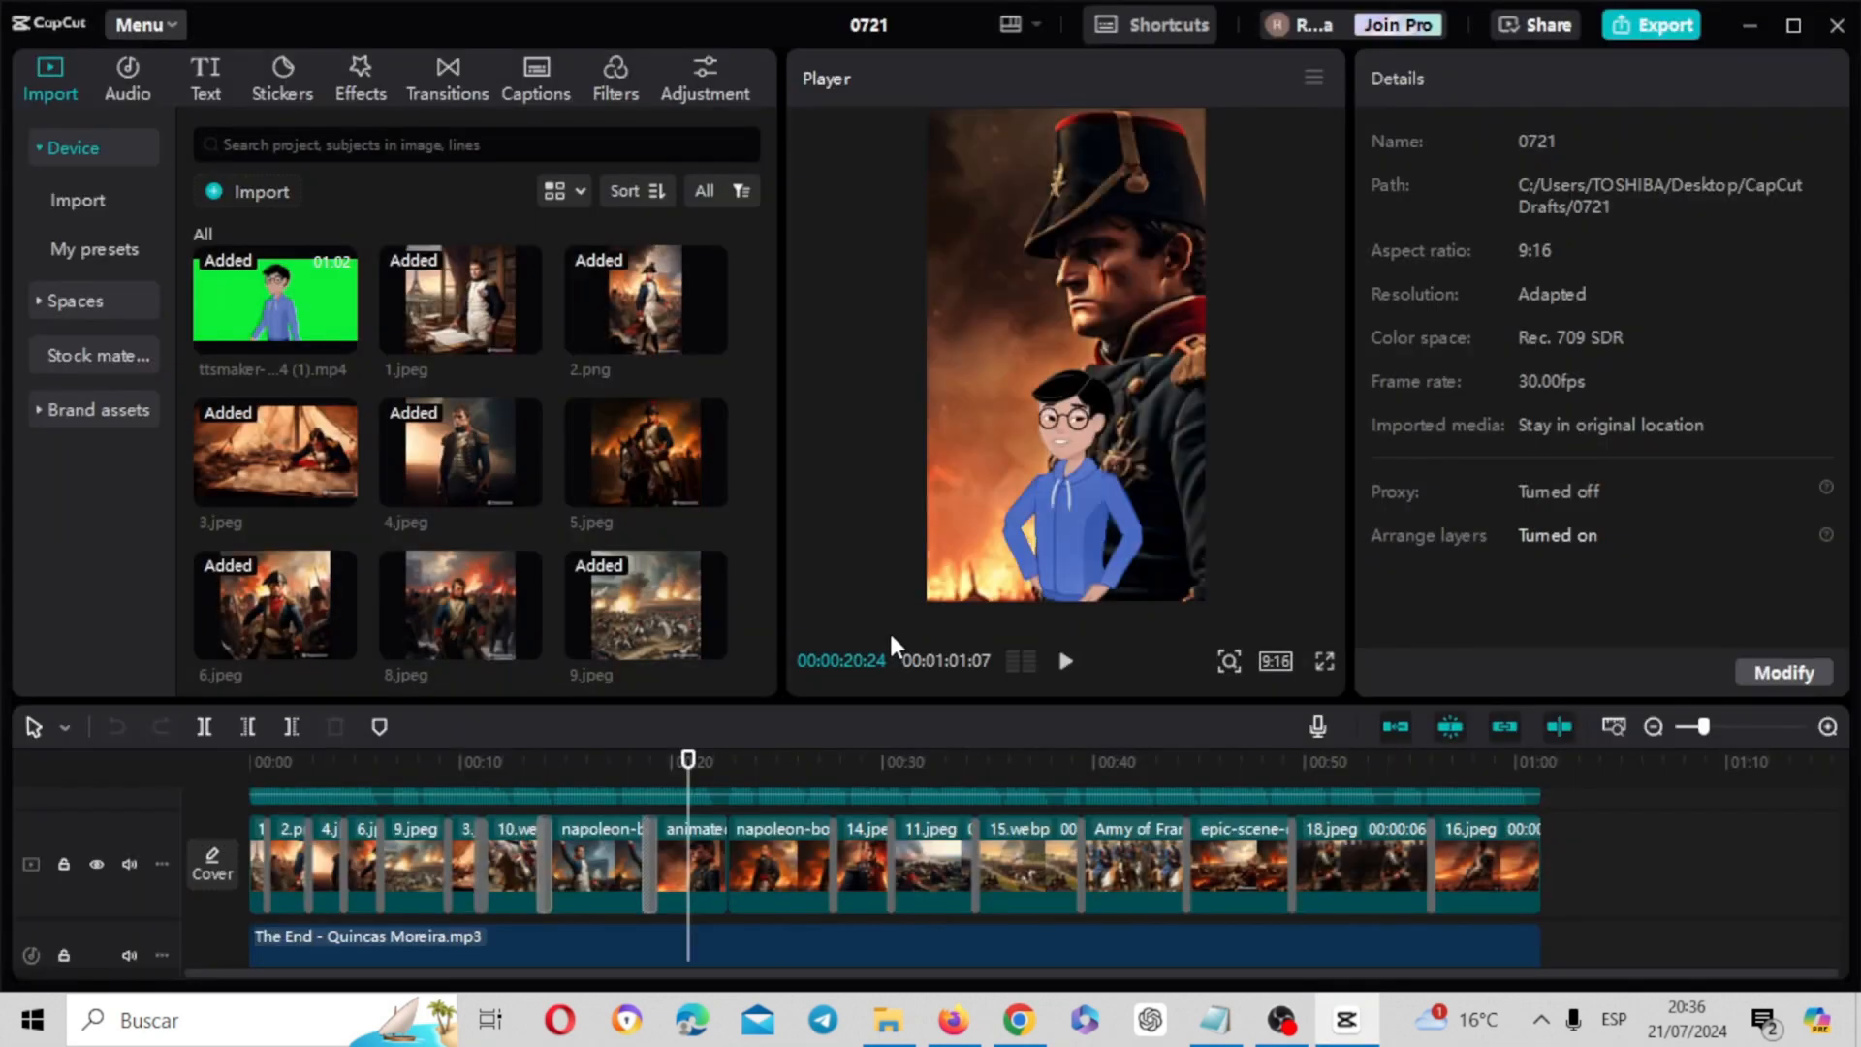
left_click(438, 405)
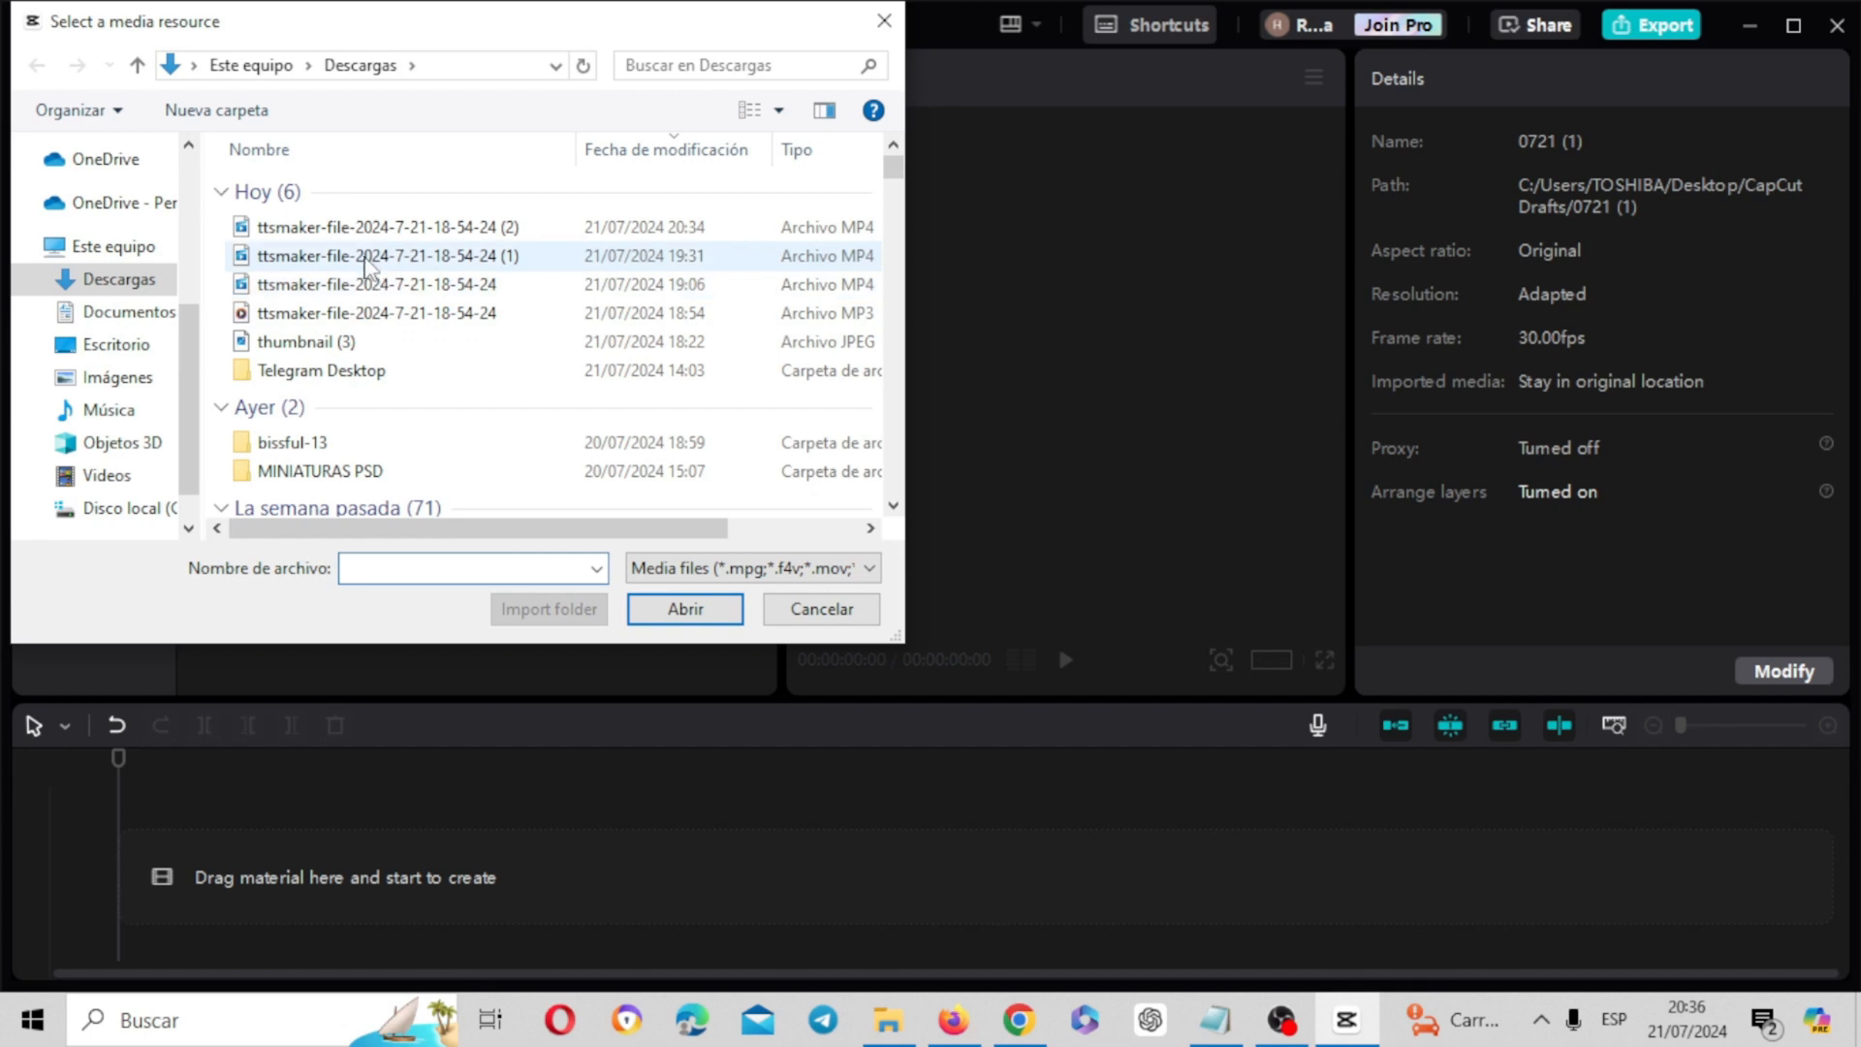
left_click(370, 260)
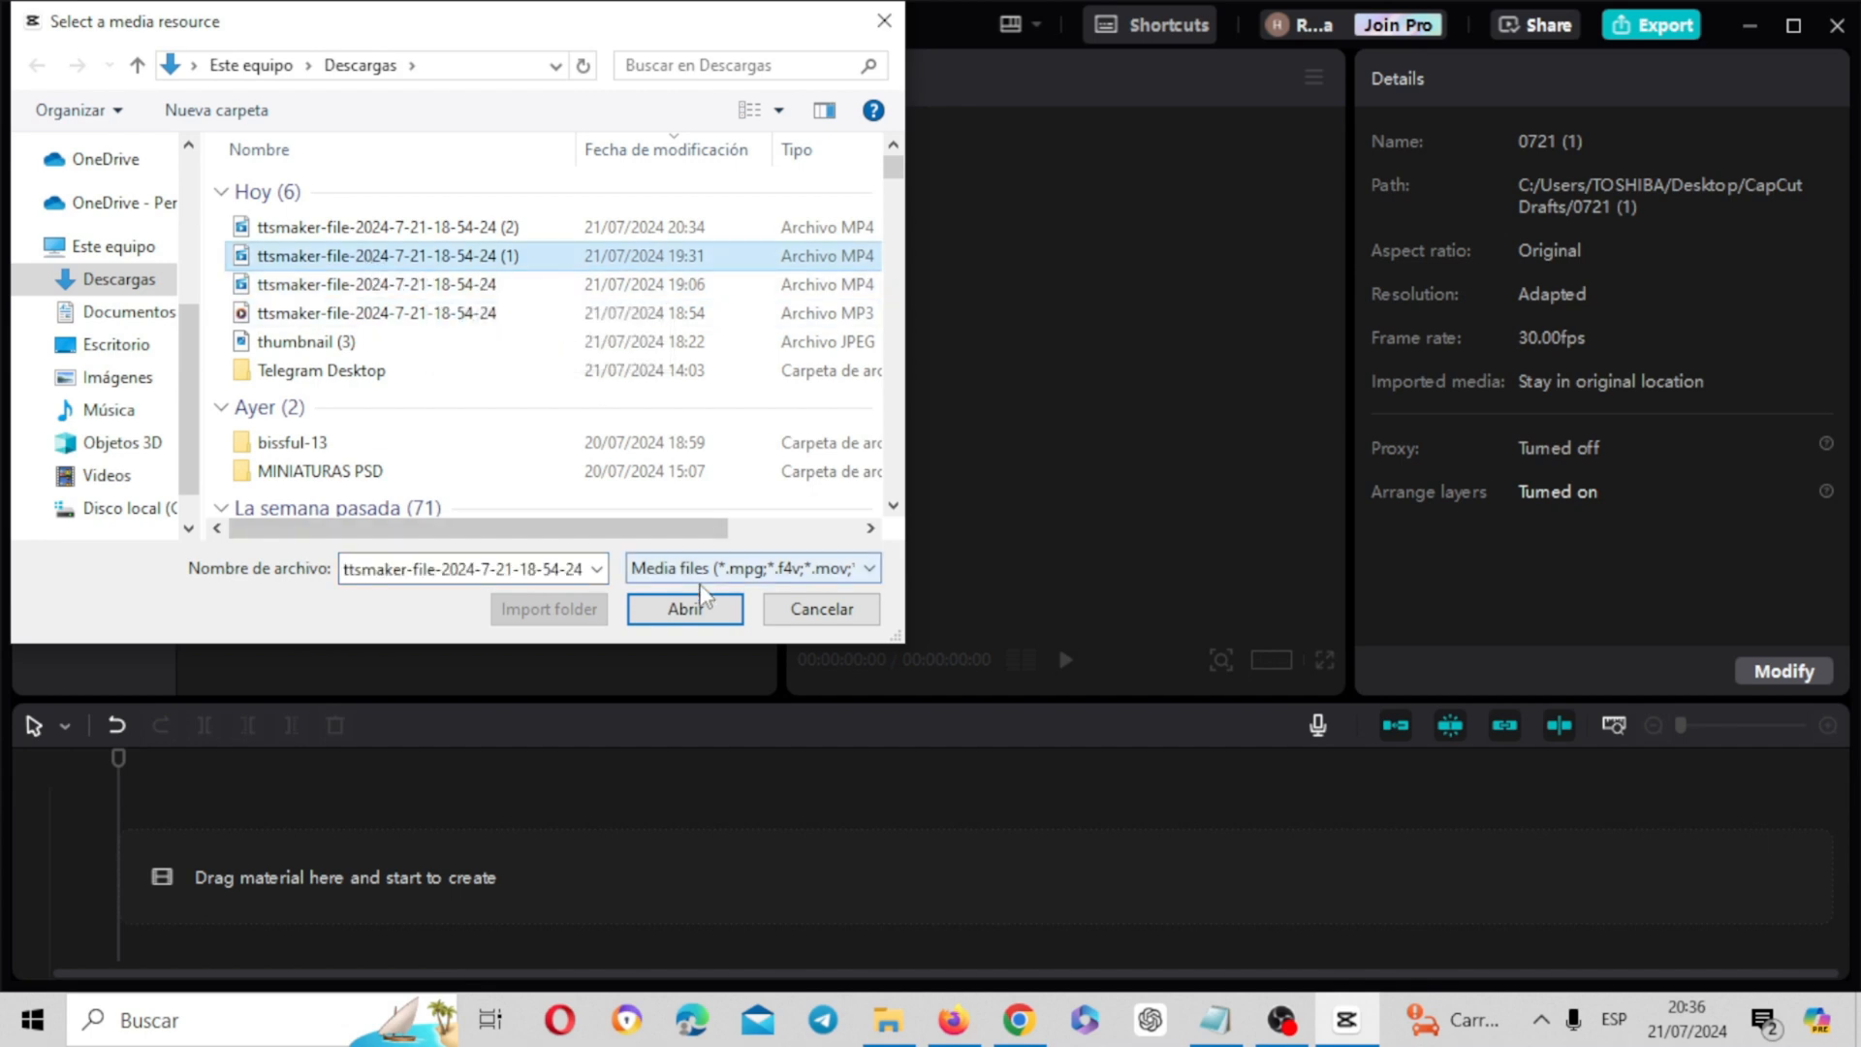
left_click(700, 611)
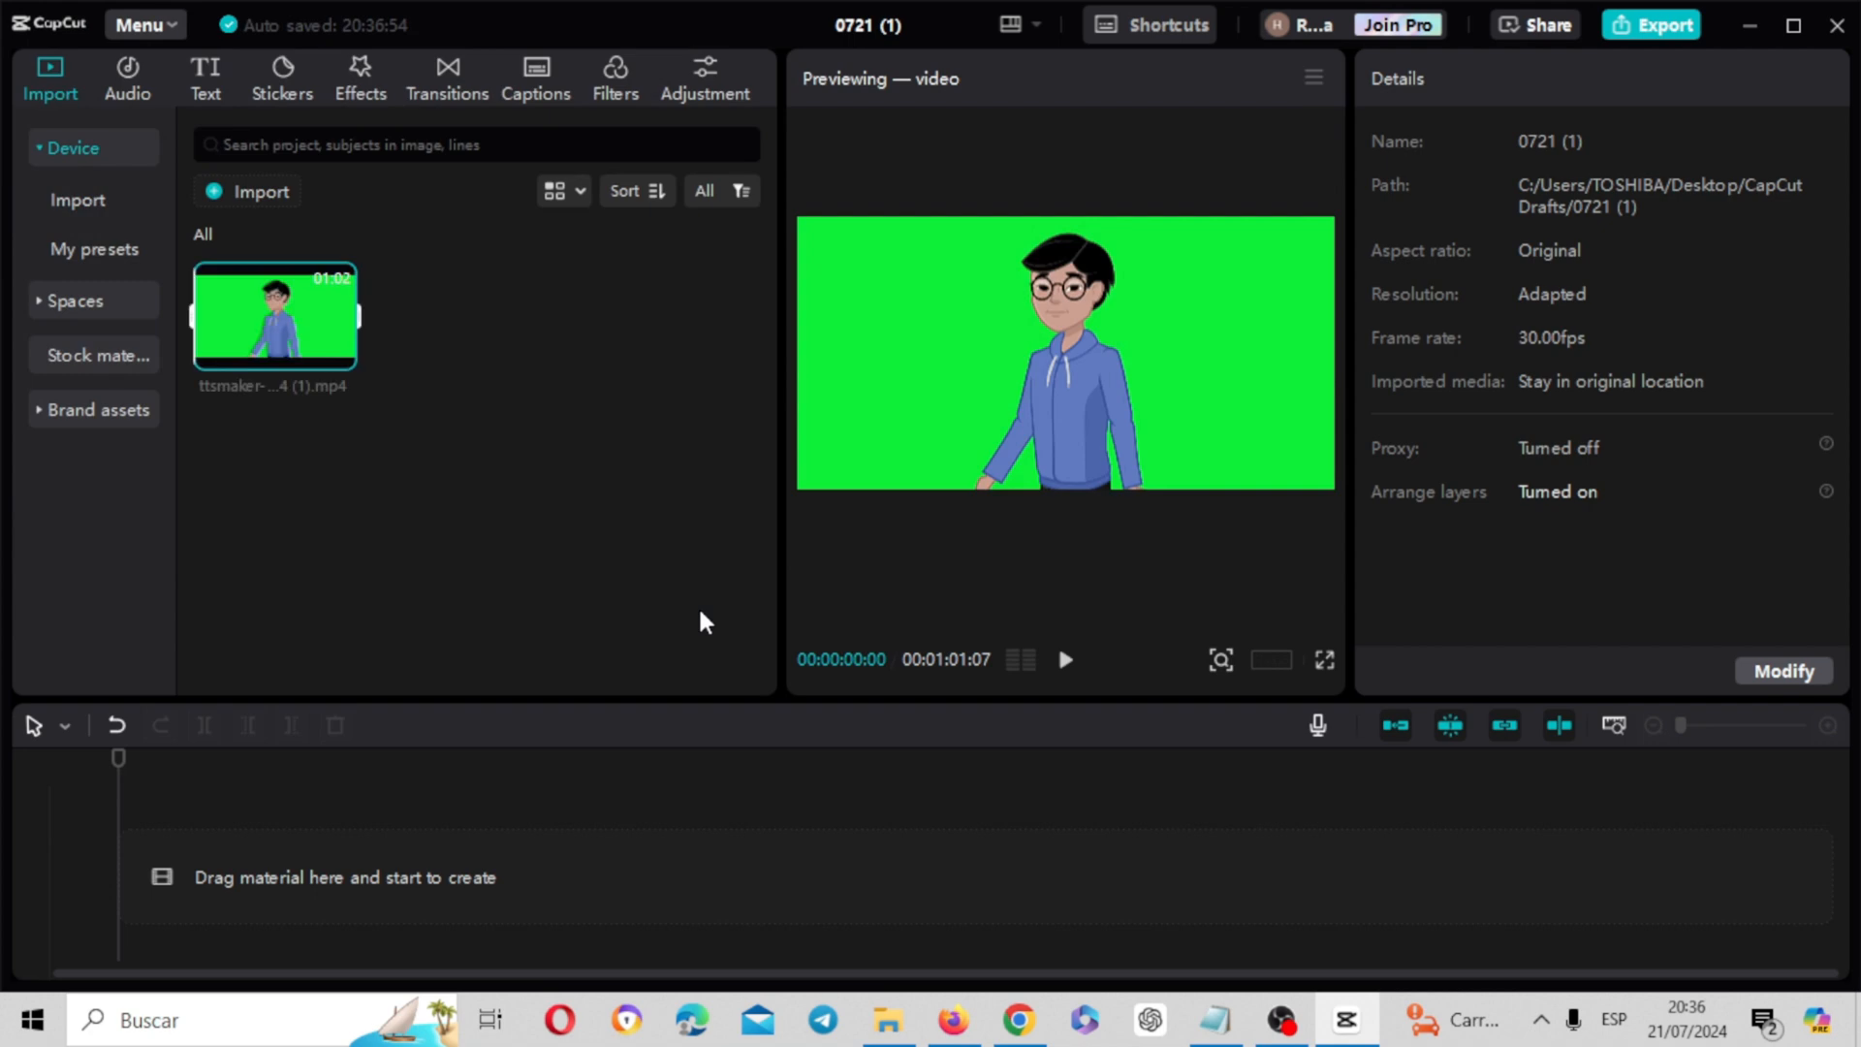
left_click(274, 191)
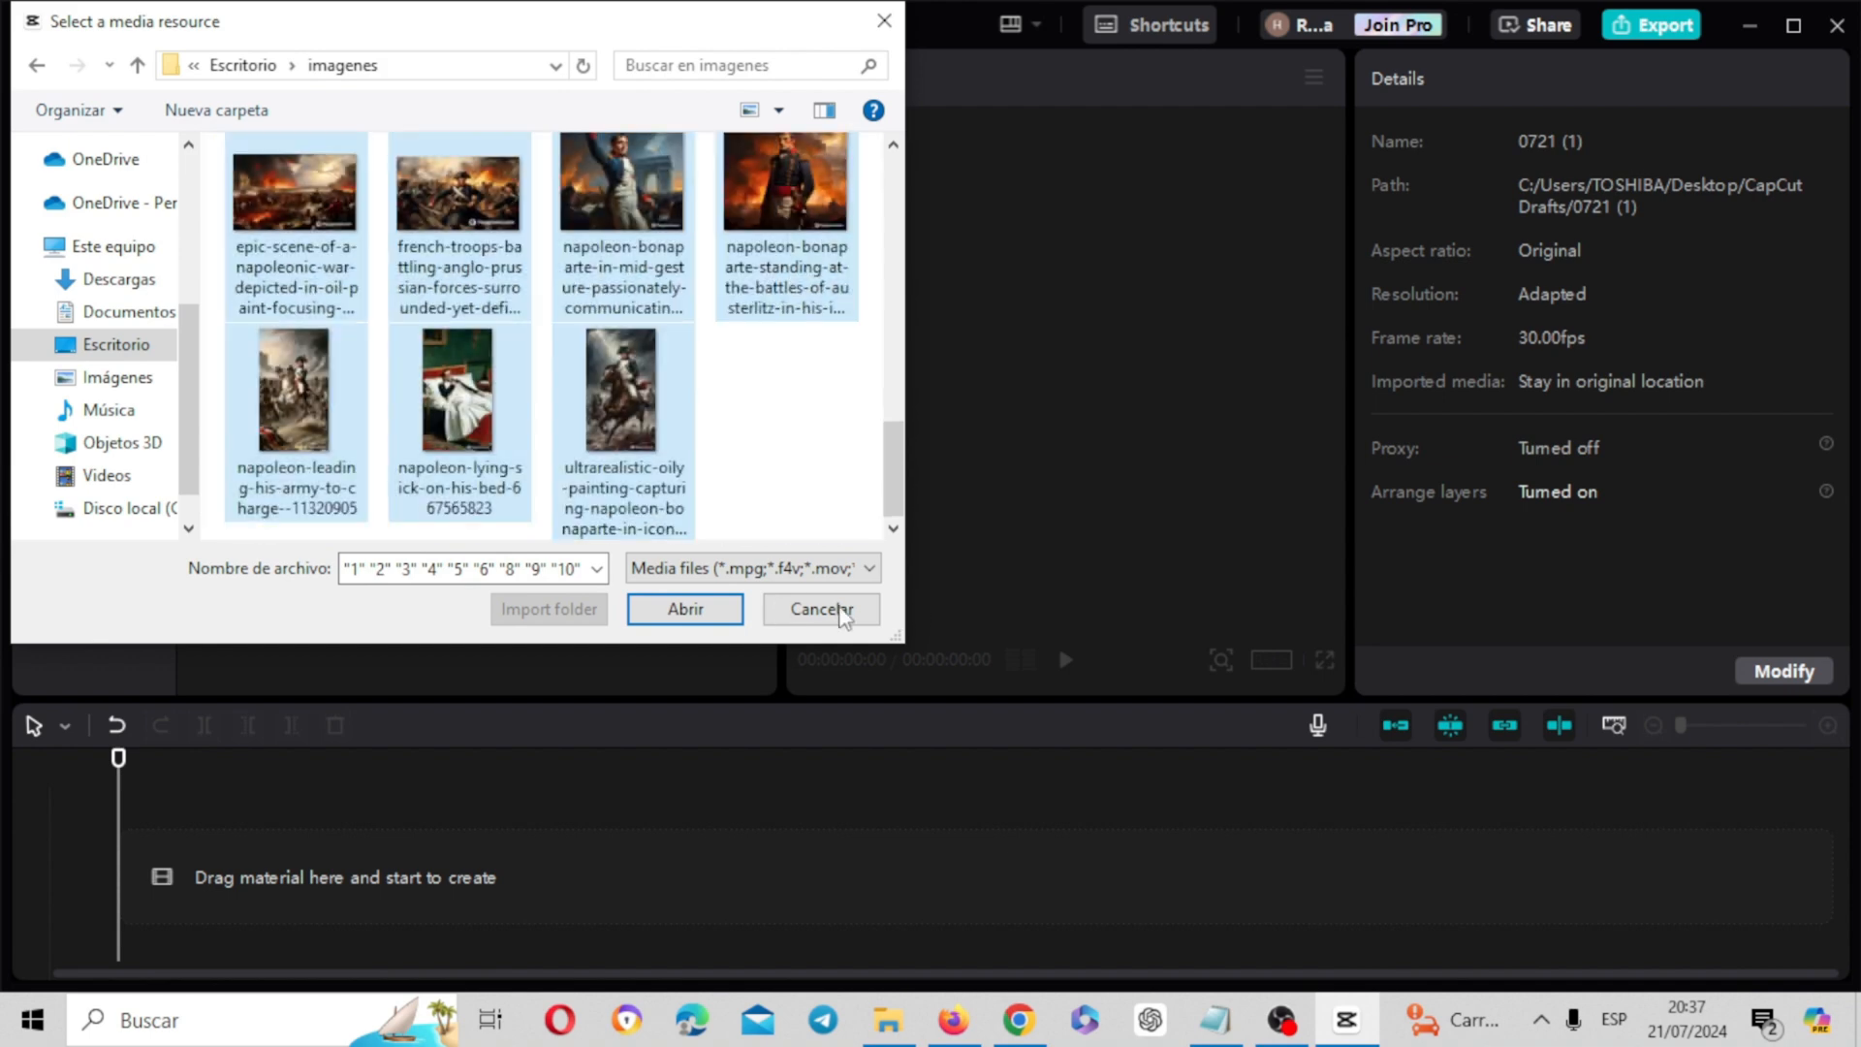
key("Return")
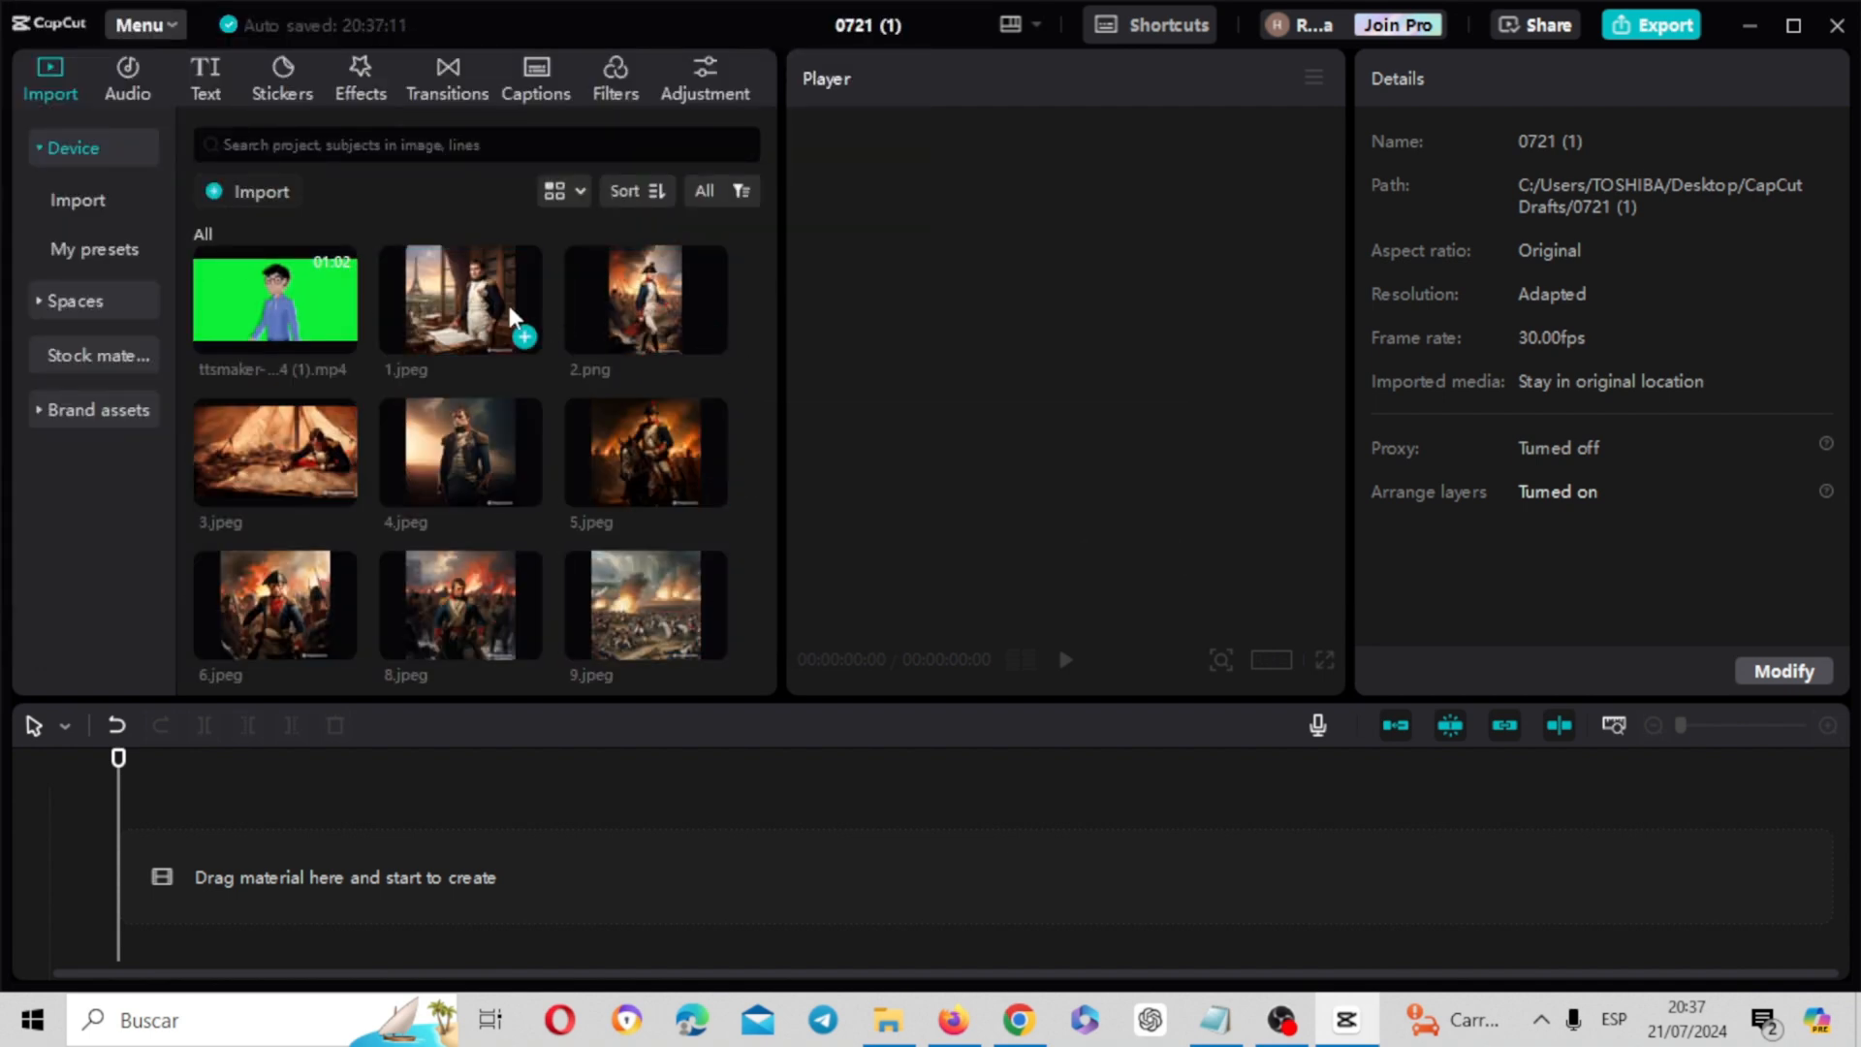
Place 1.jpeg at the start of the empty timeline and set the project's aspect ratio to 9:16
left_click(466, 301)
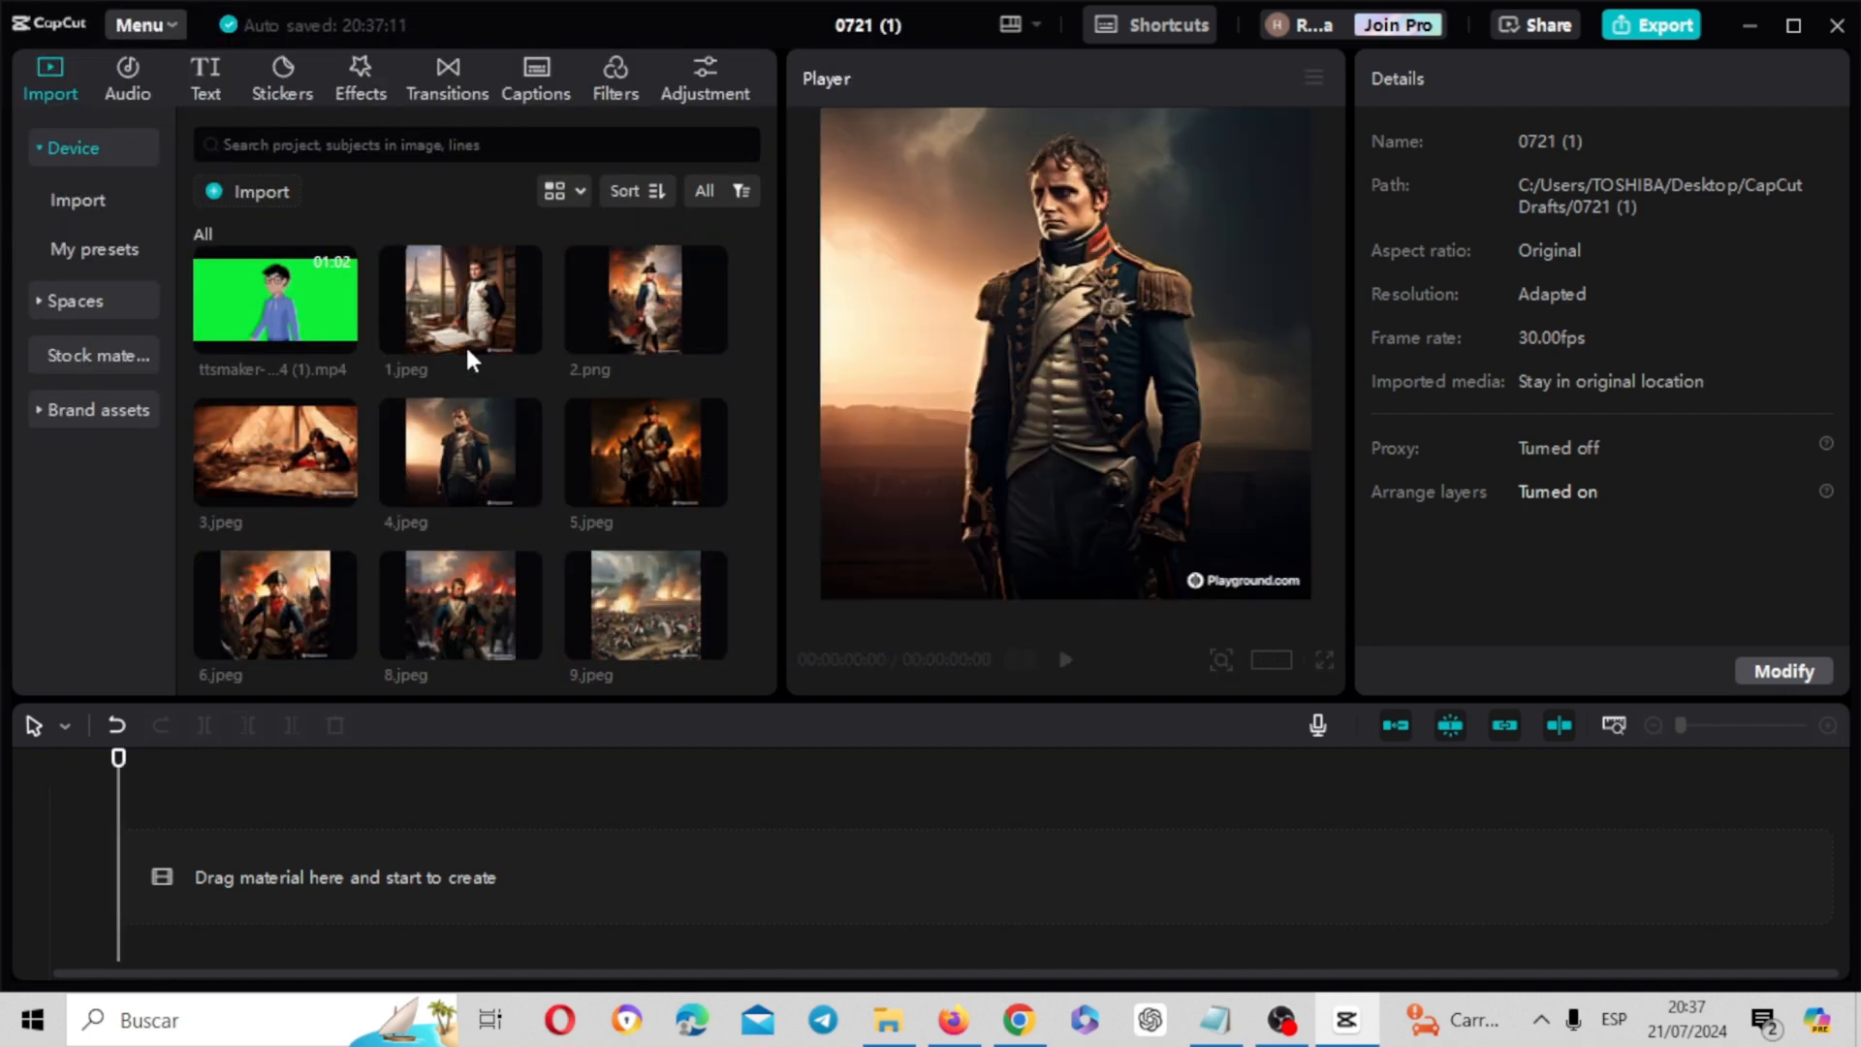
left_click_drag(468, 293, 242, 846)
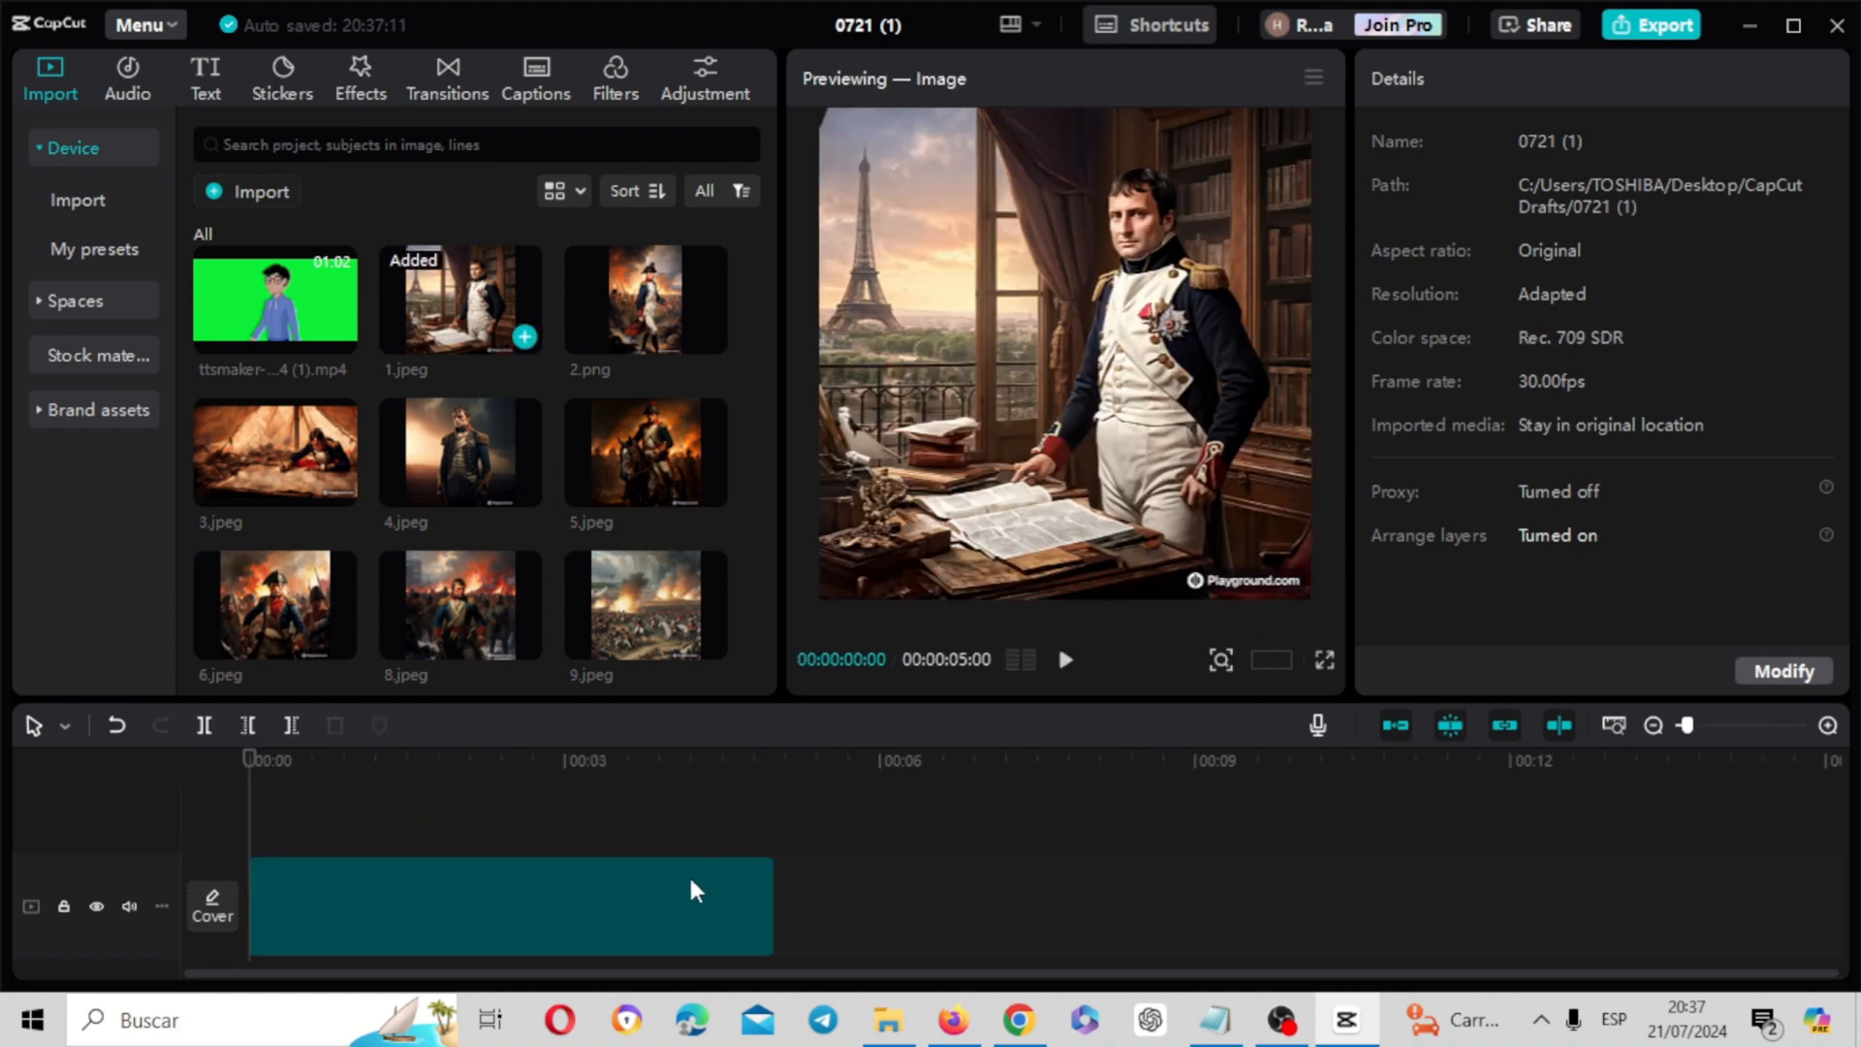
left_click(1276, 660)
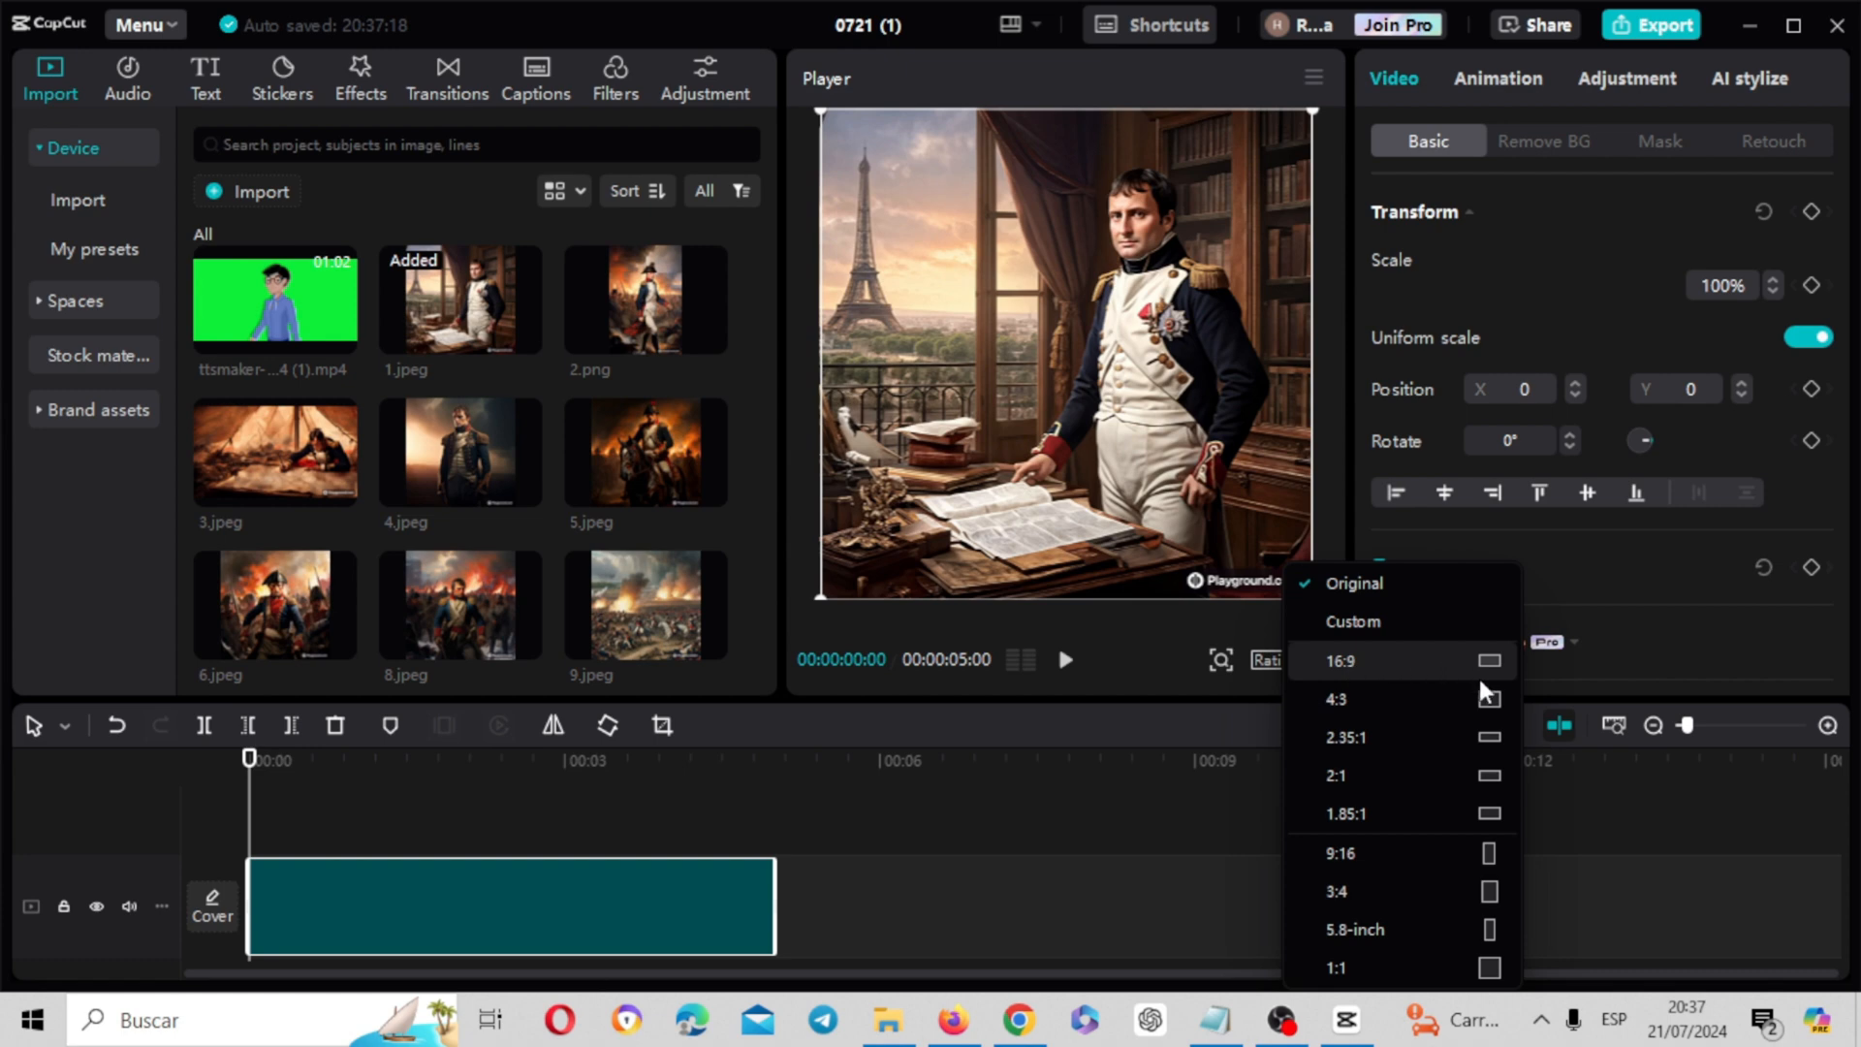
left_click(1492, 857)
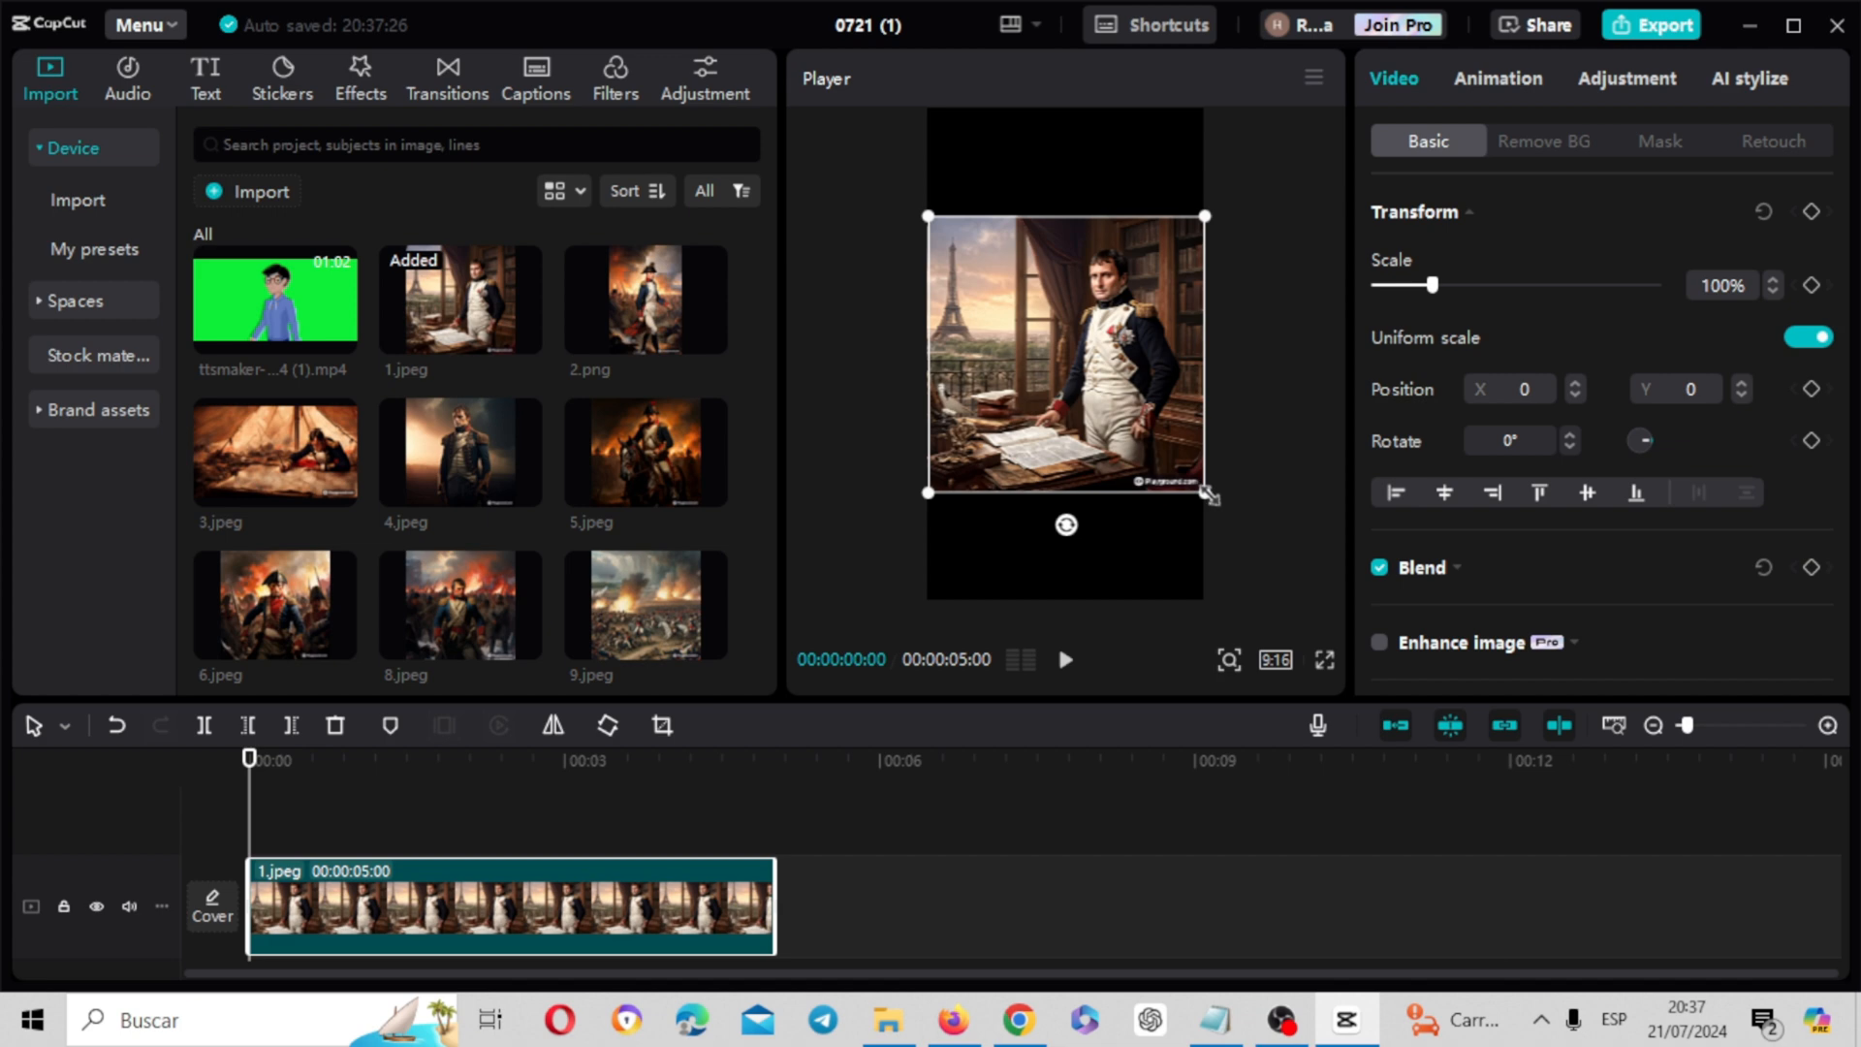
Enlarge 1.jpeg to 201% with position X -564 so Napoleon fills the frame, and trim the clip to 00:00:02:09
left_click_drag(1209, 495, 1314, 601)
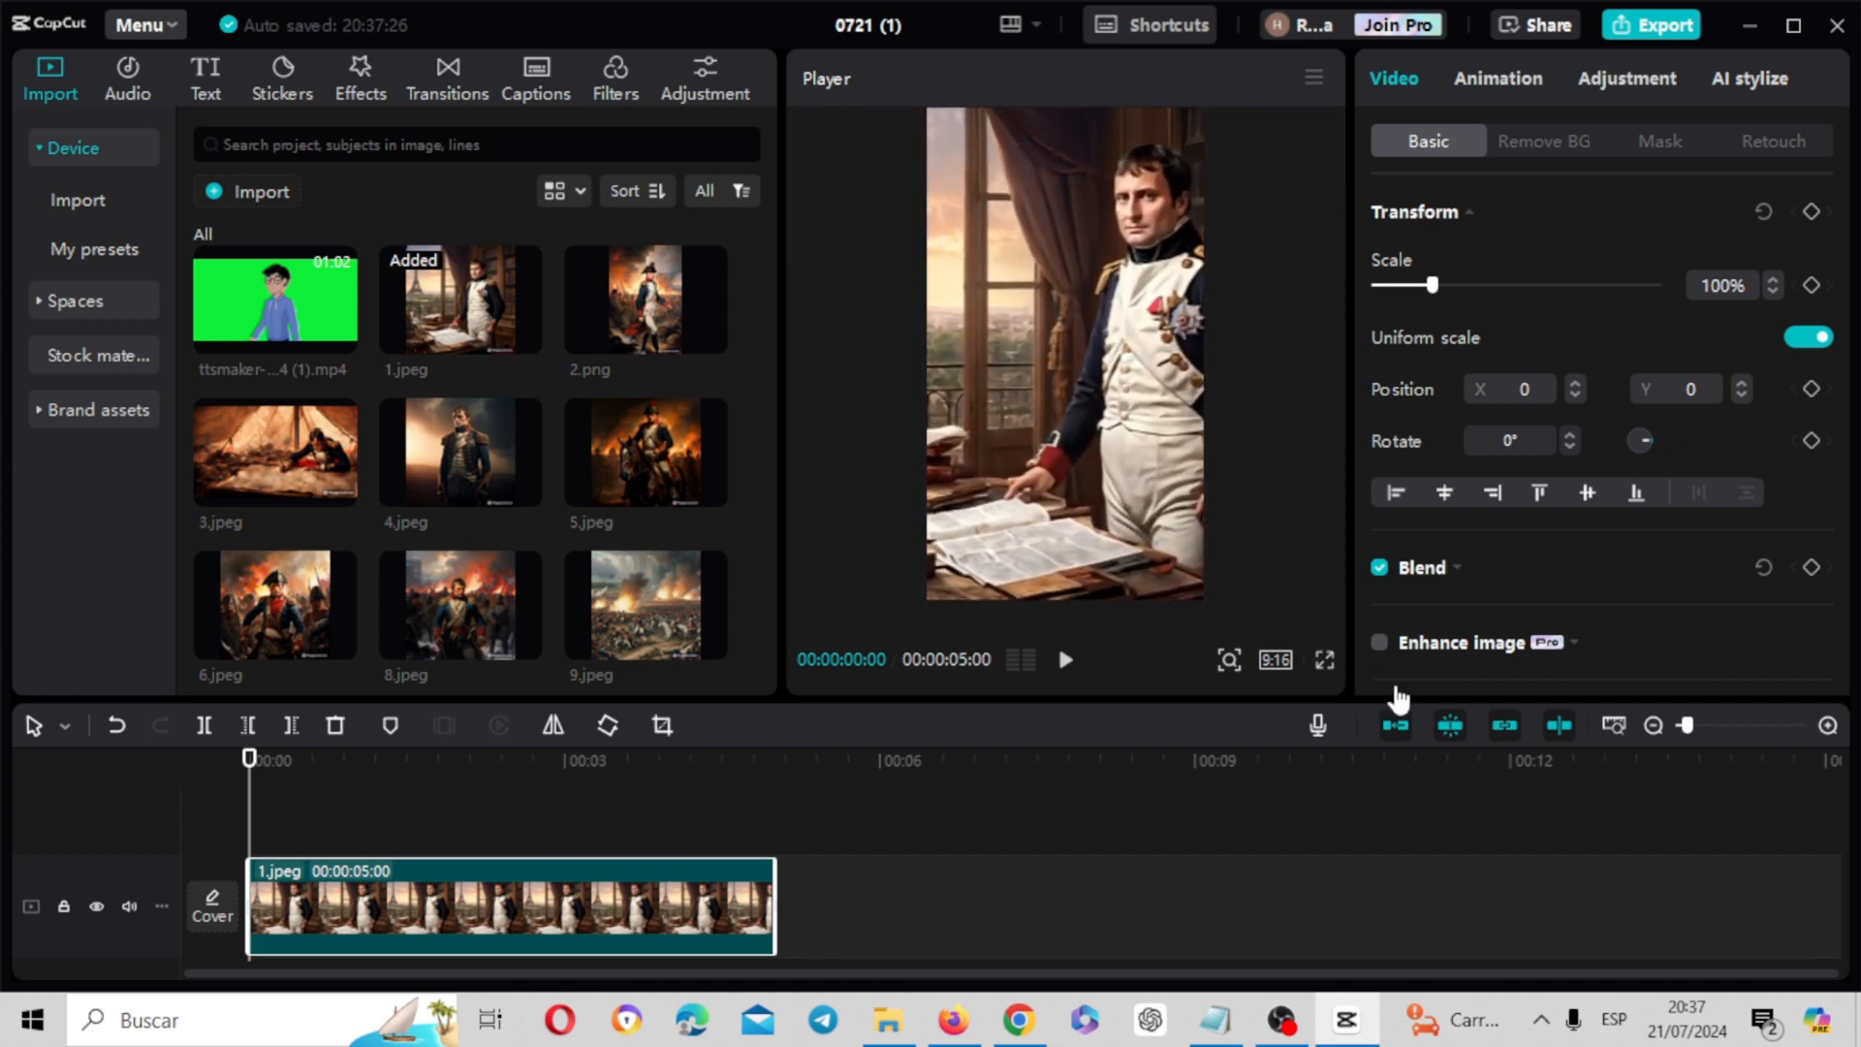
left_click_drag(1195, 471, 1119, 469)
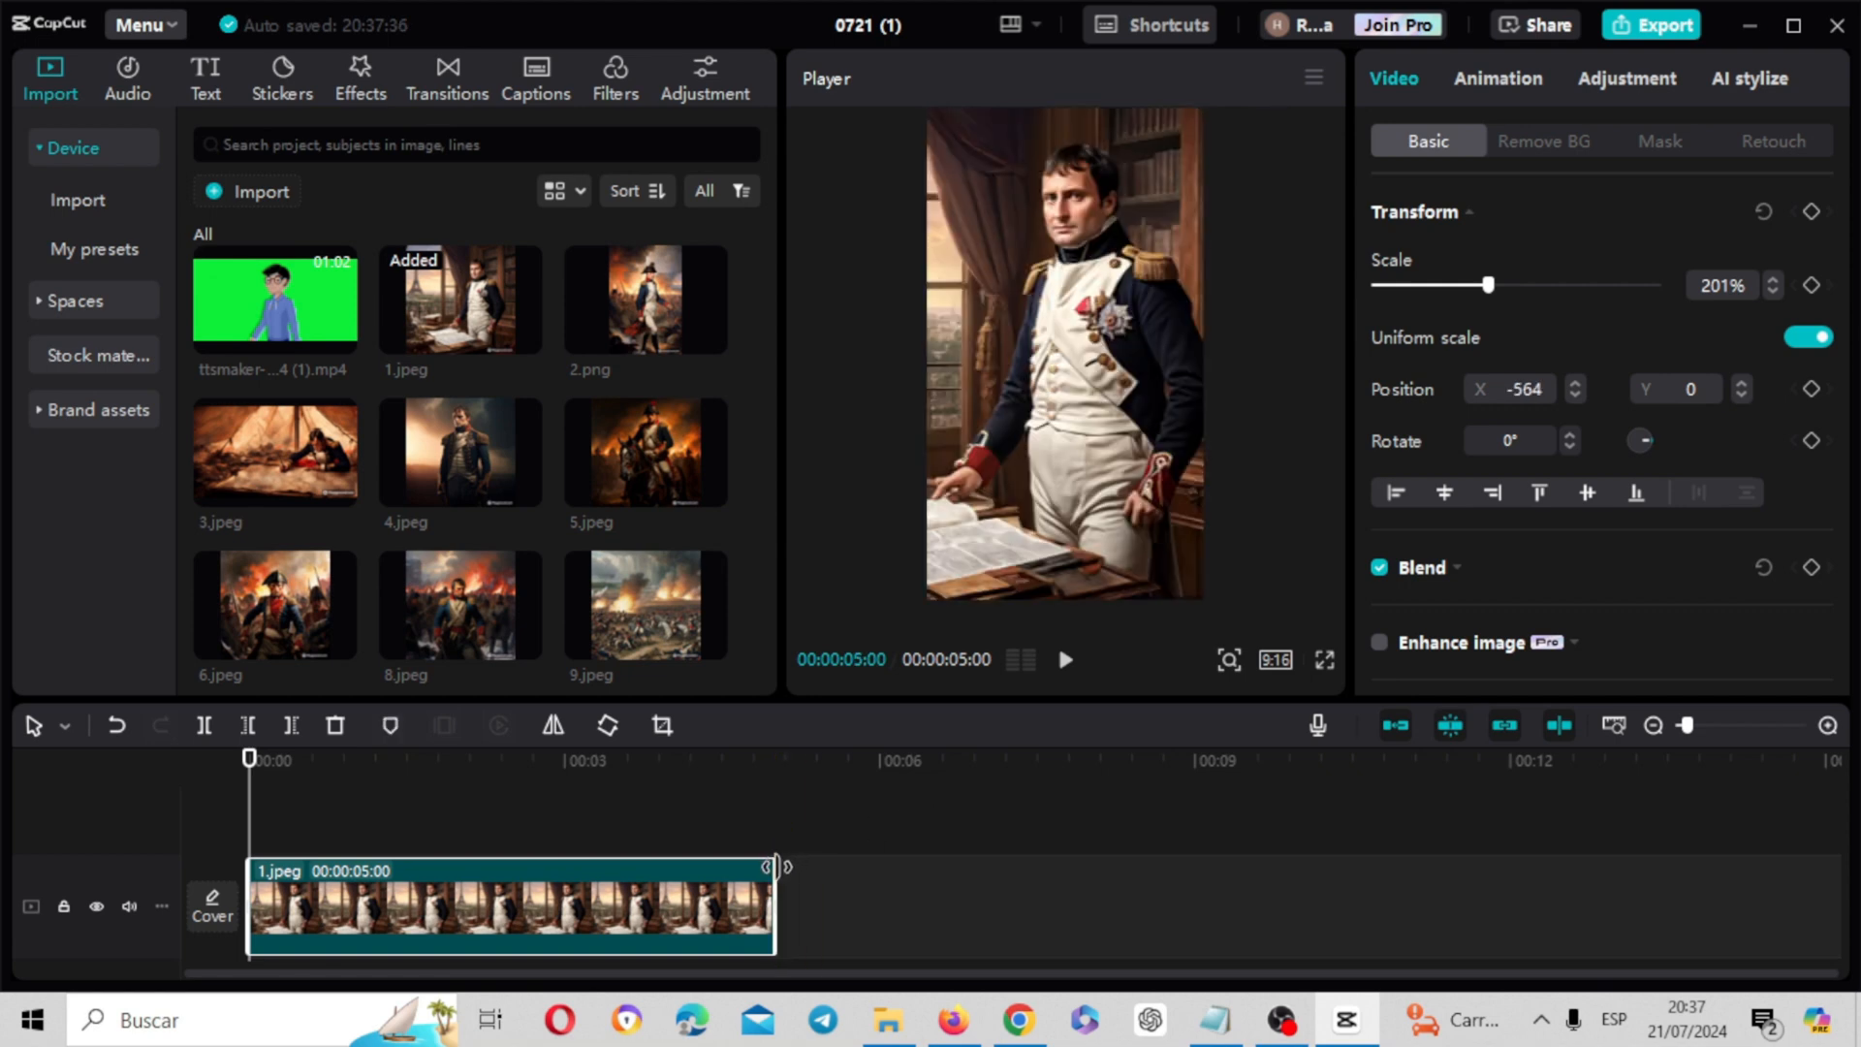
left_click_drag(776, 866, 485, 887)
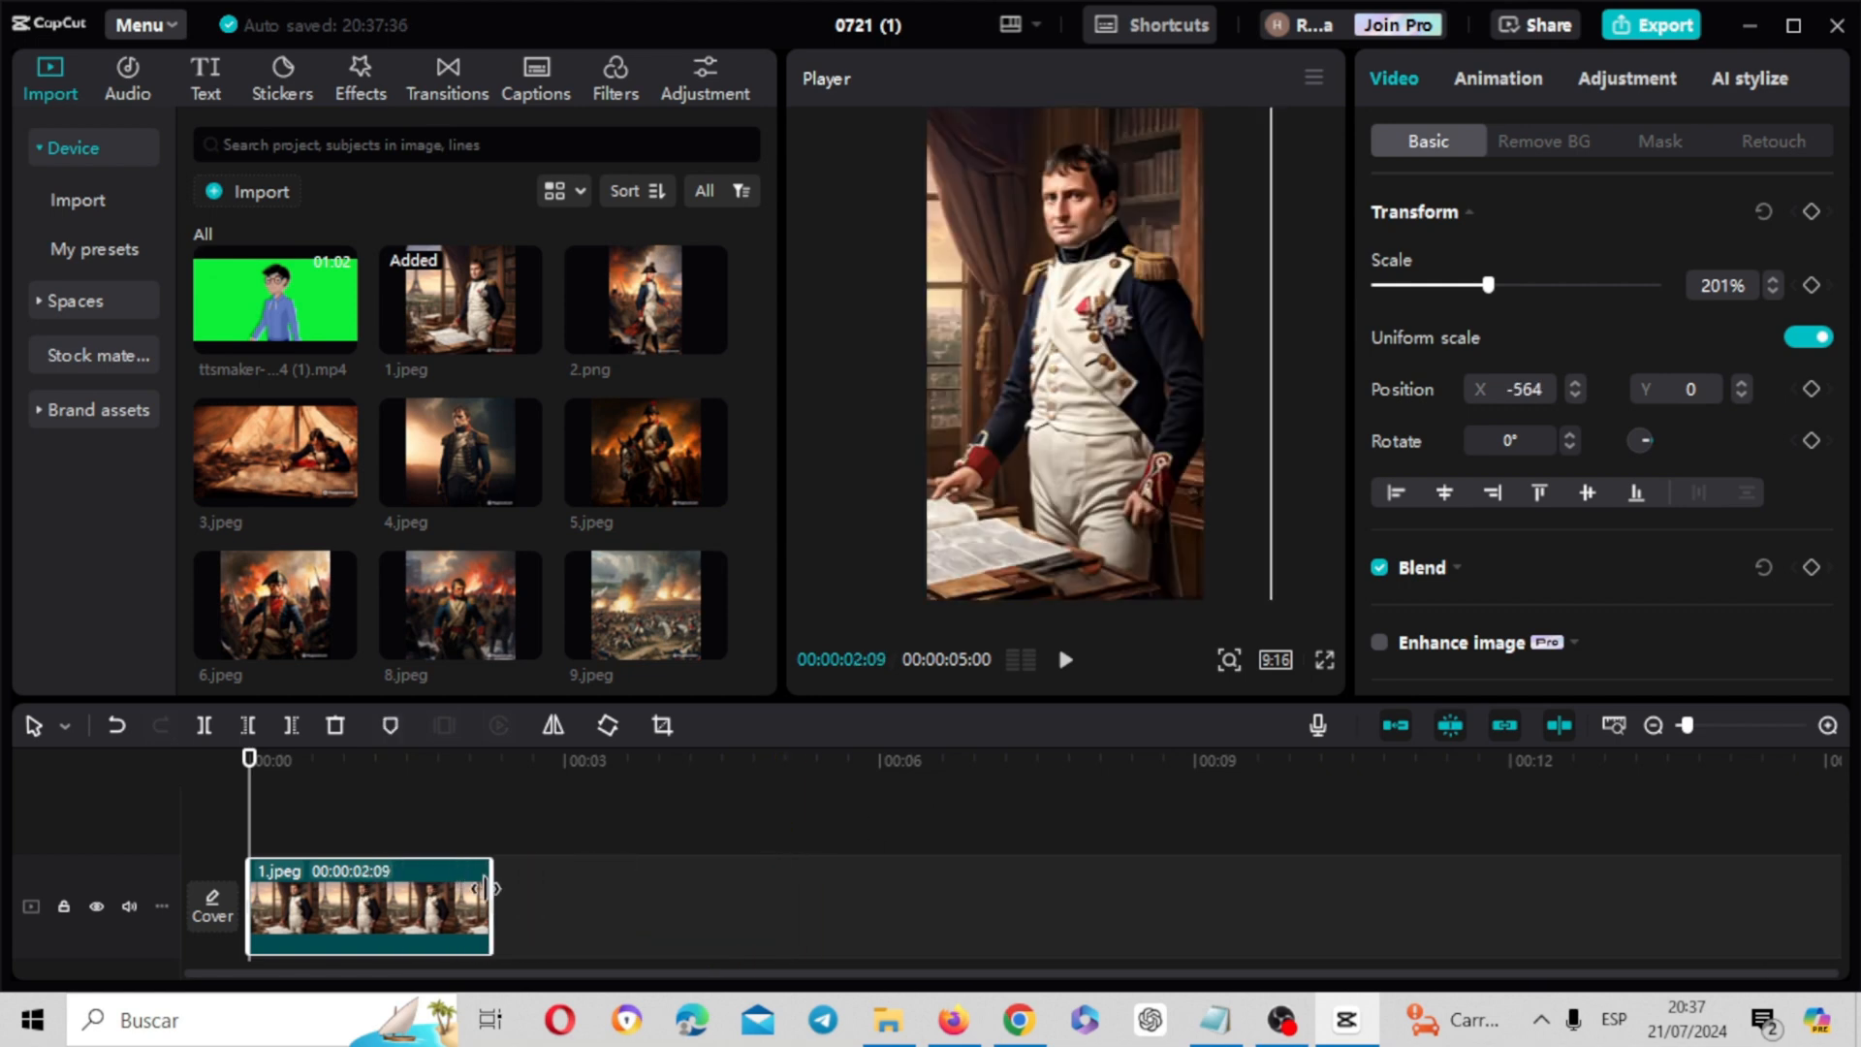
Add 2.png directly after the first clip, scale it to 136% to fill the frame and trim it to 00:00:02:06
left_click_drag(628, 302, 492, 903)
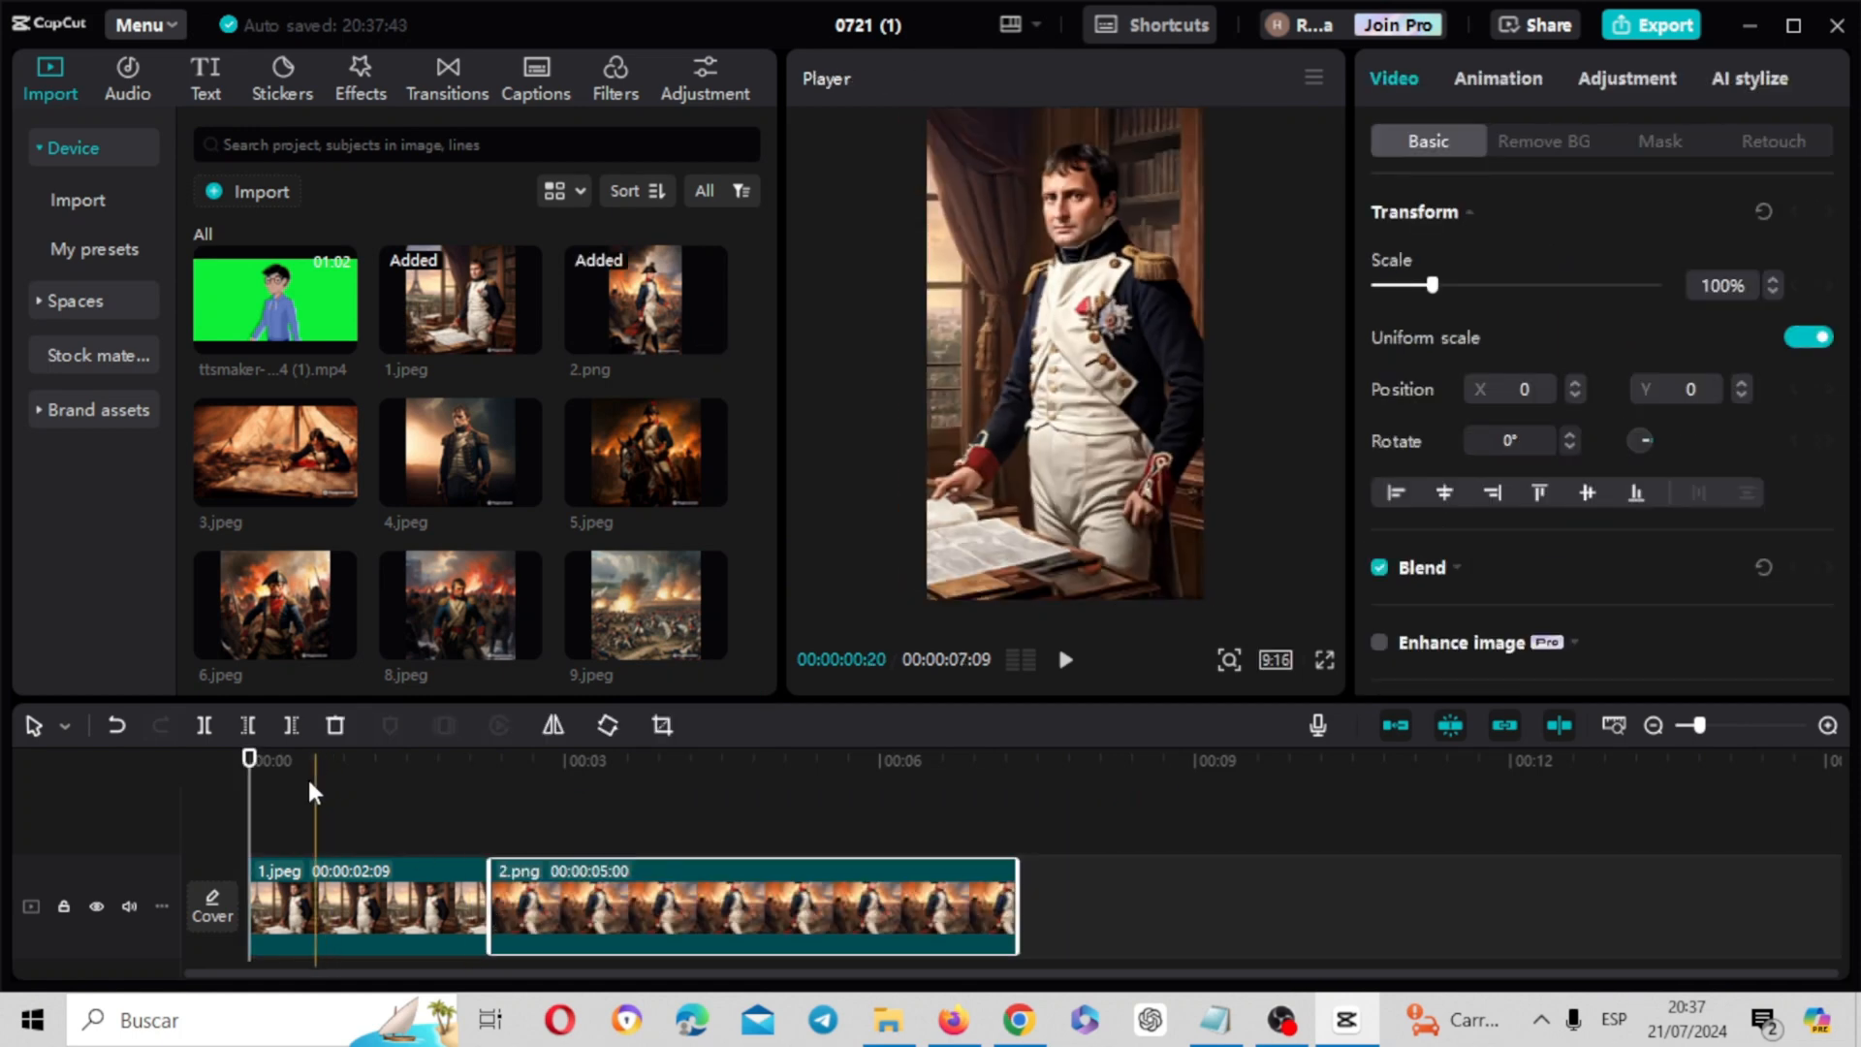
left_click_drag(255, 761, 695, 768)
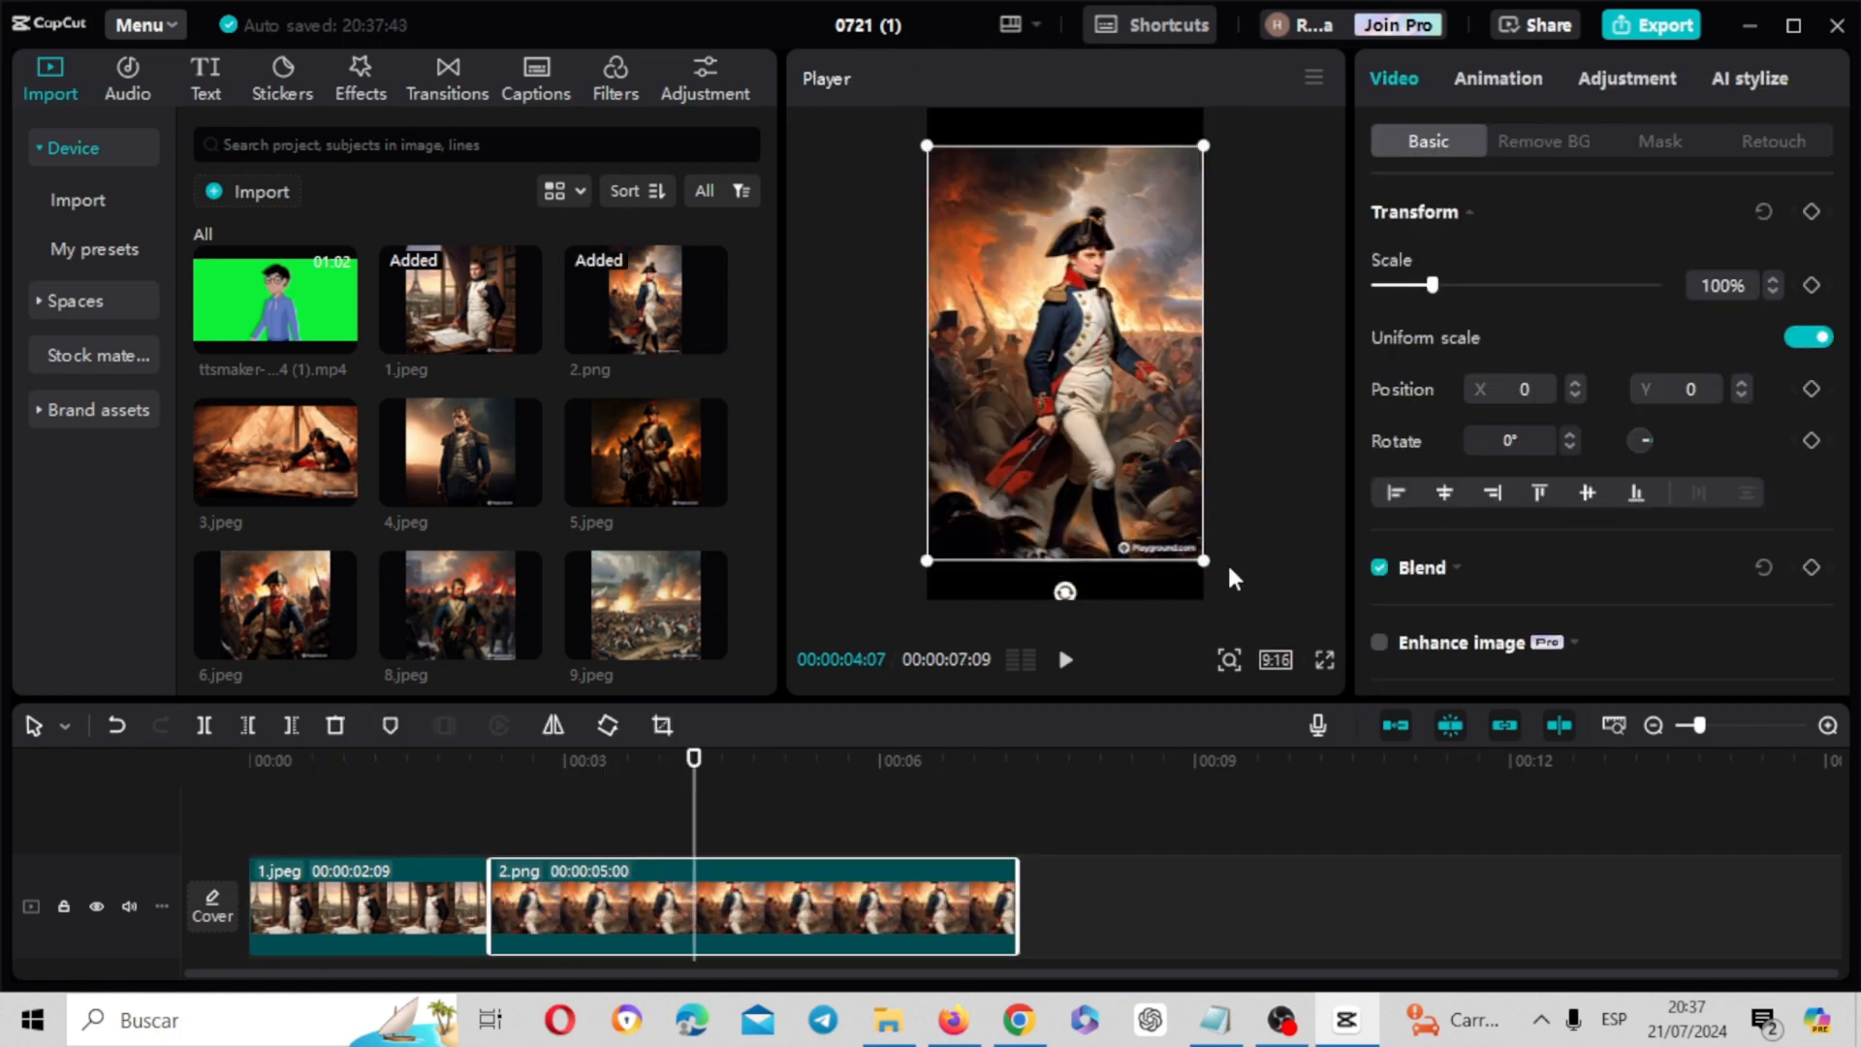
left_click_drag(1211, 567, 1281, 661)
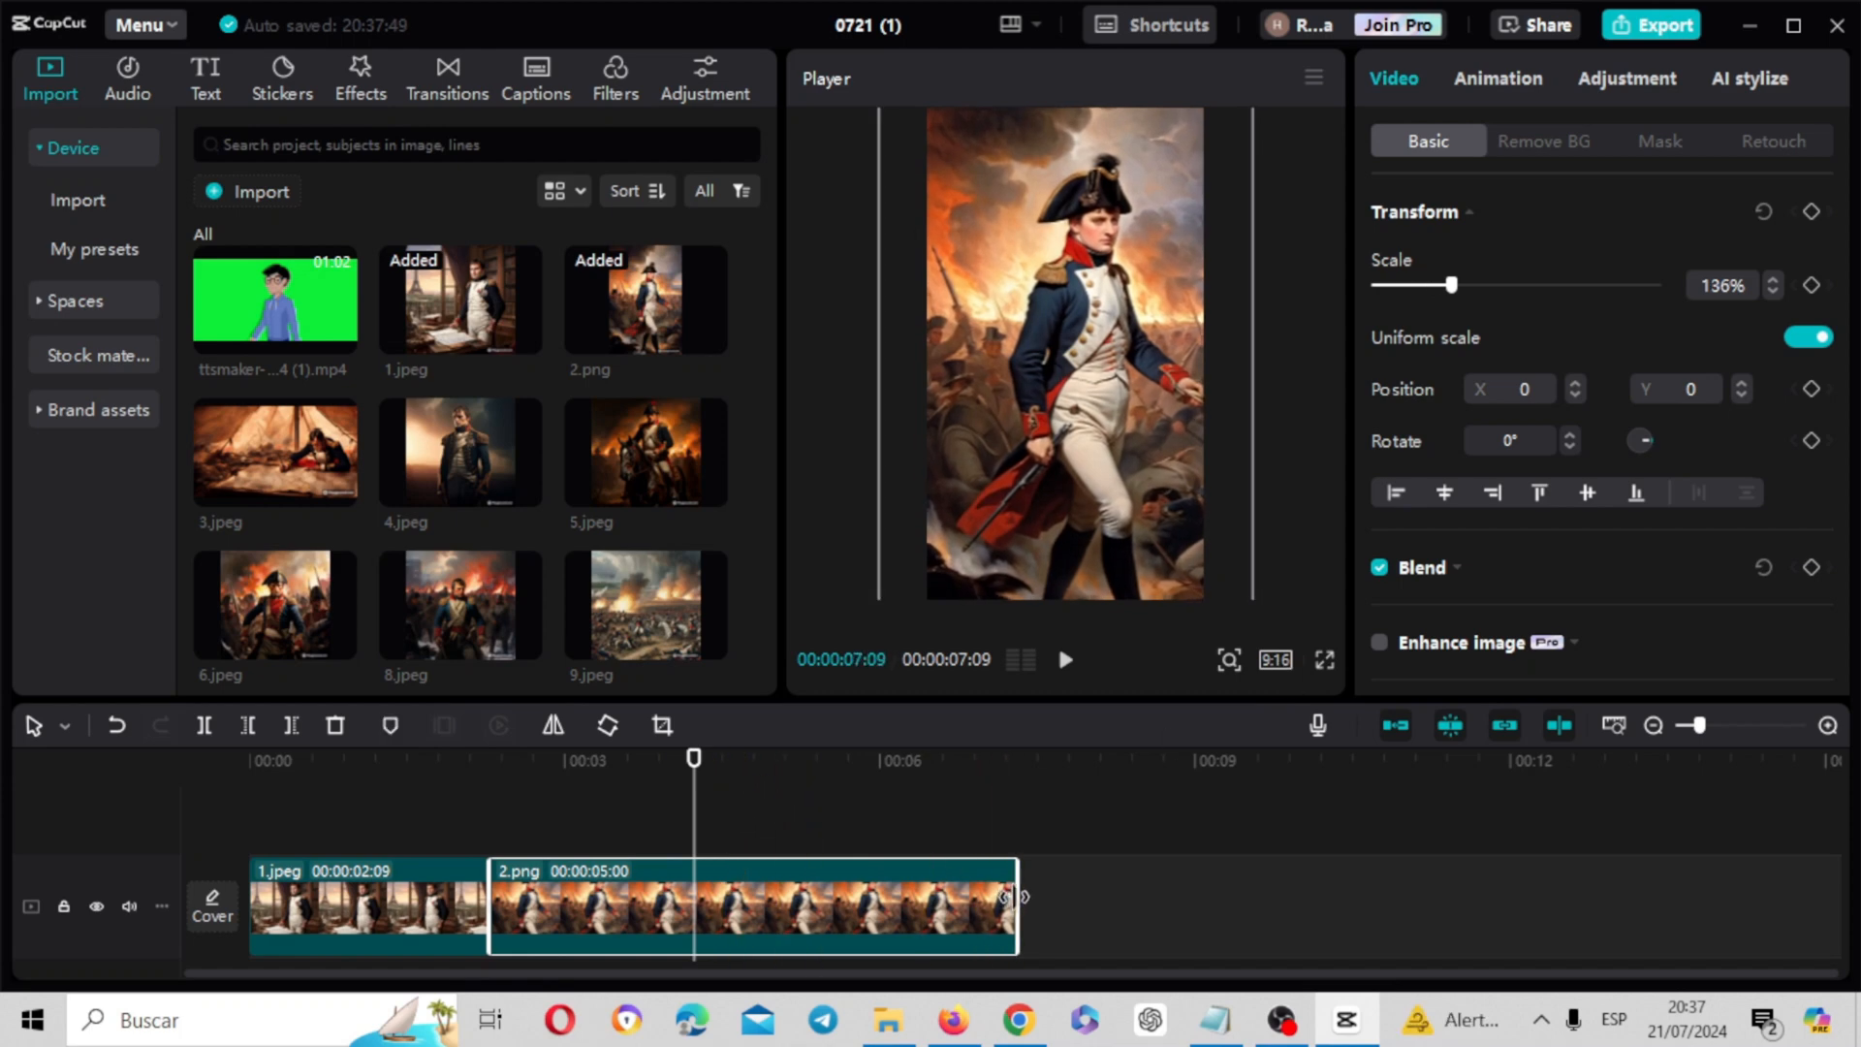
left_click_drag(1010, 897, 717, 918)
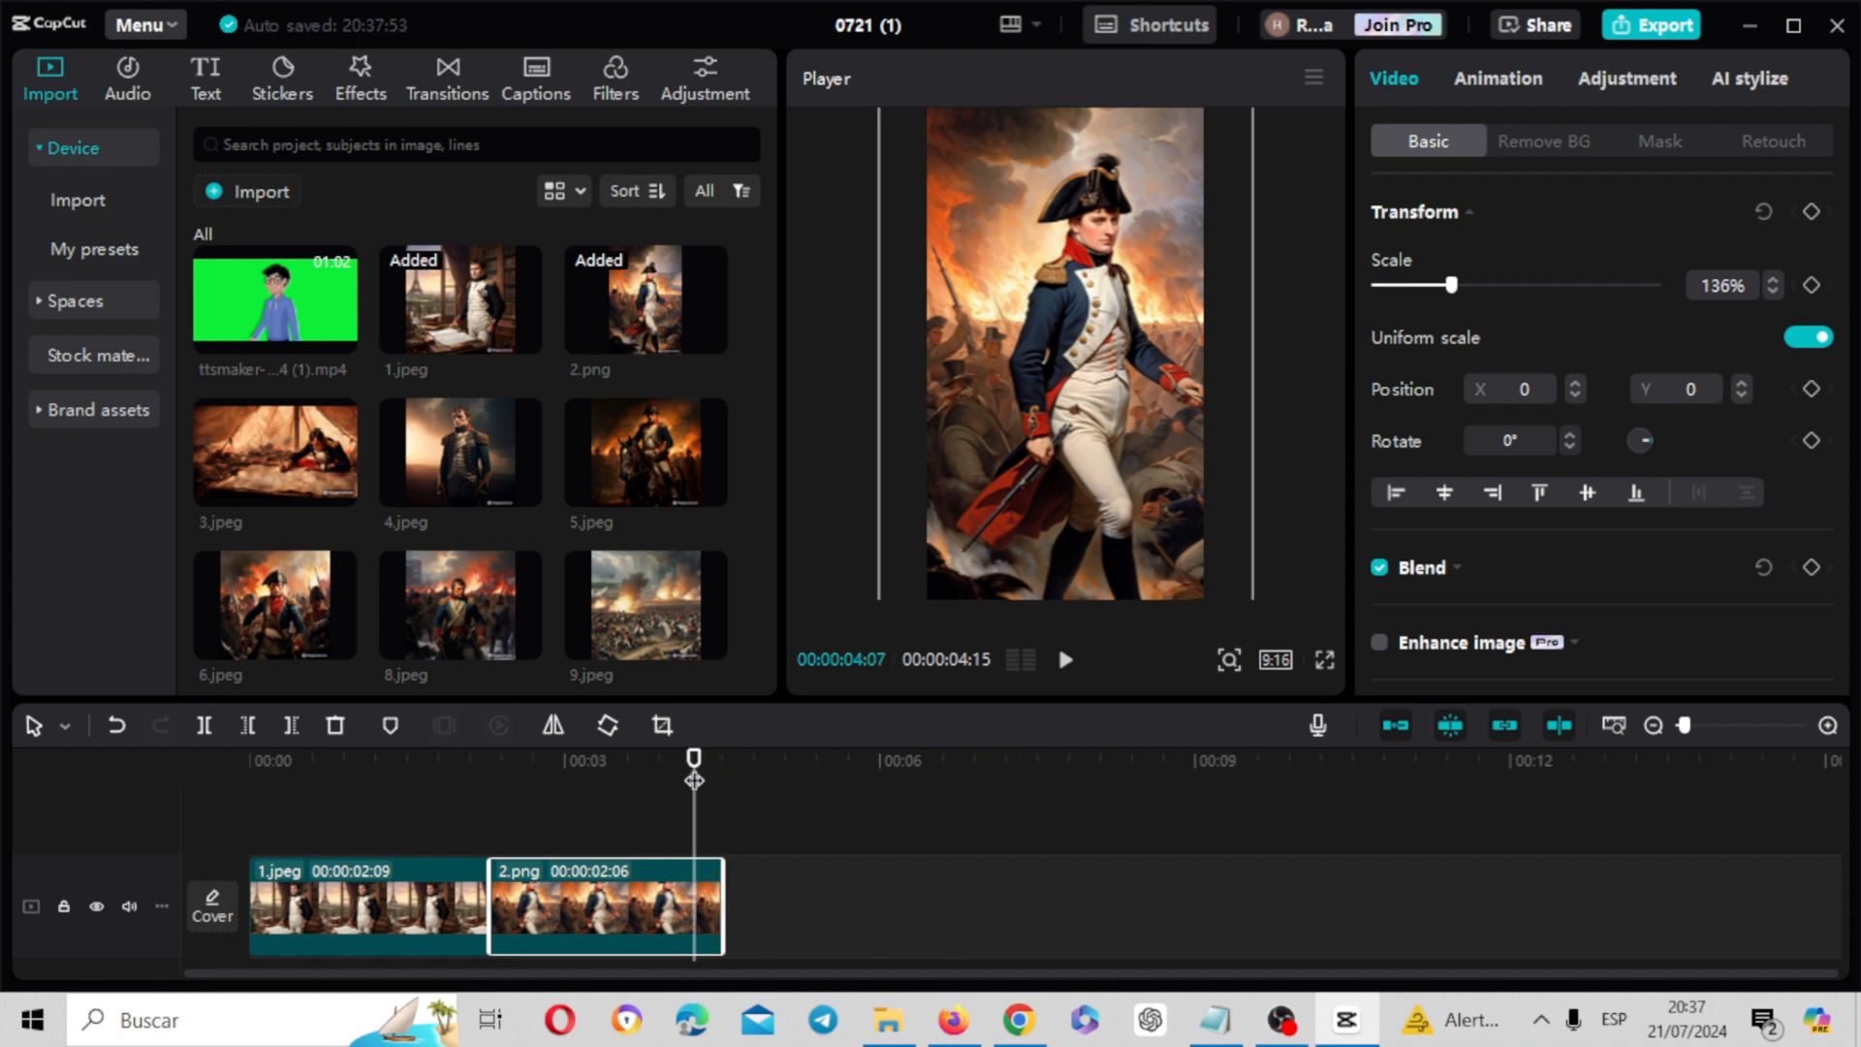
Add 3.jpeg to the timeline directly after the 2.png clip
left_click_drag(690, 776, 728, 776)
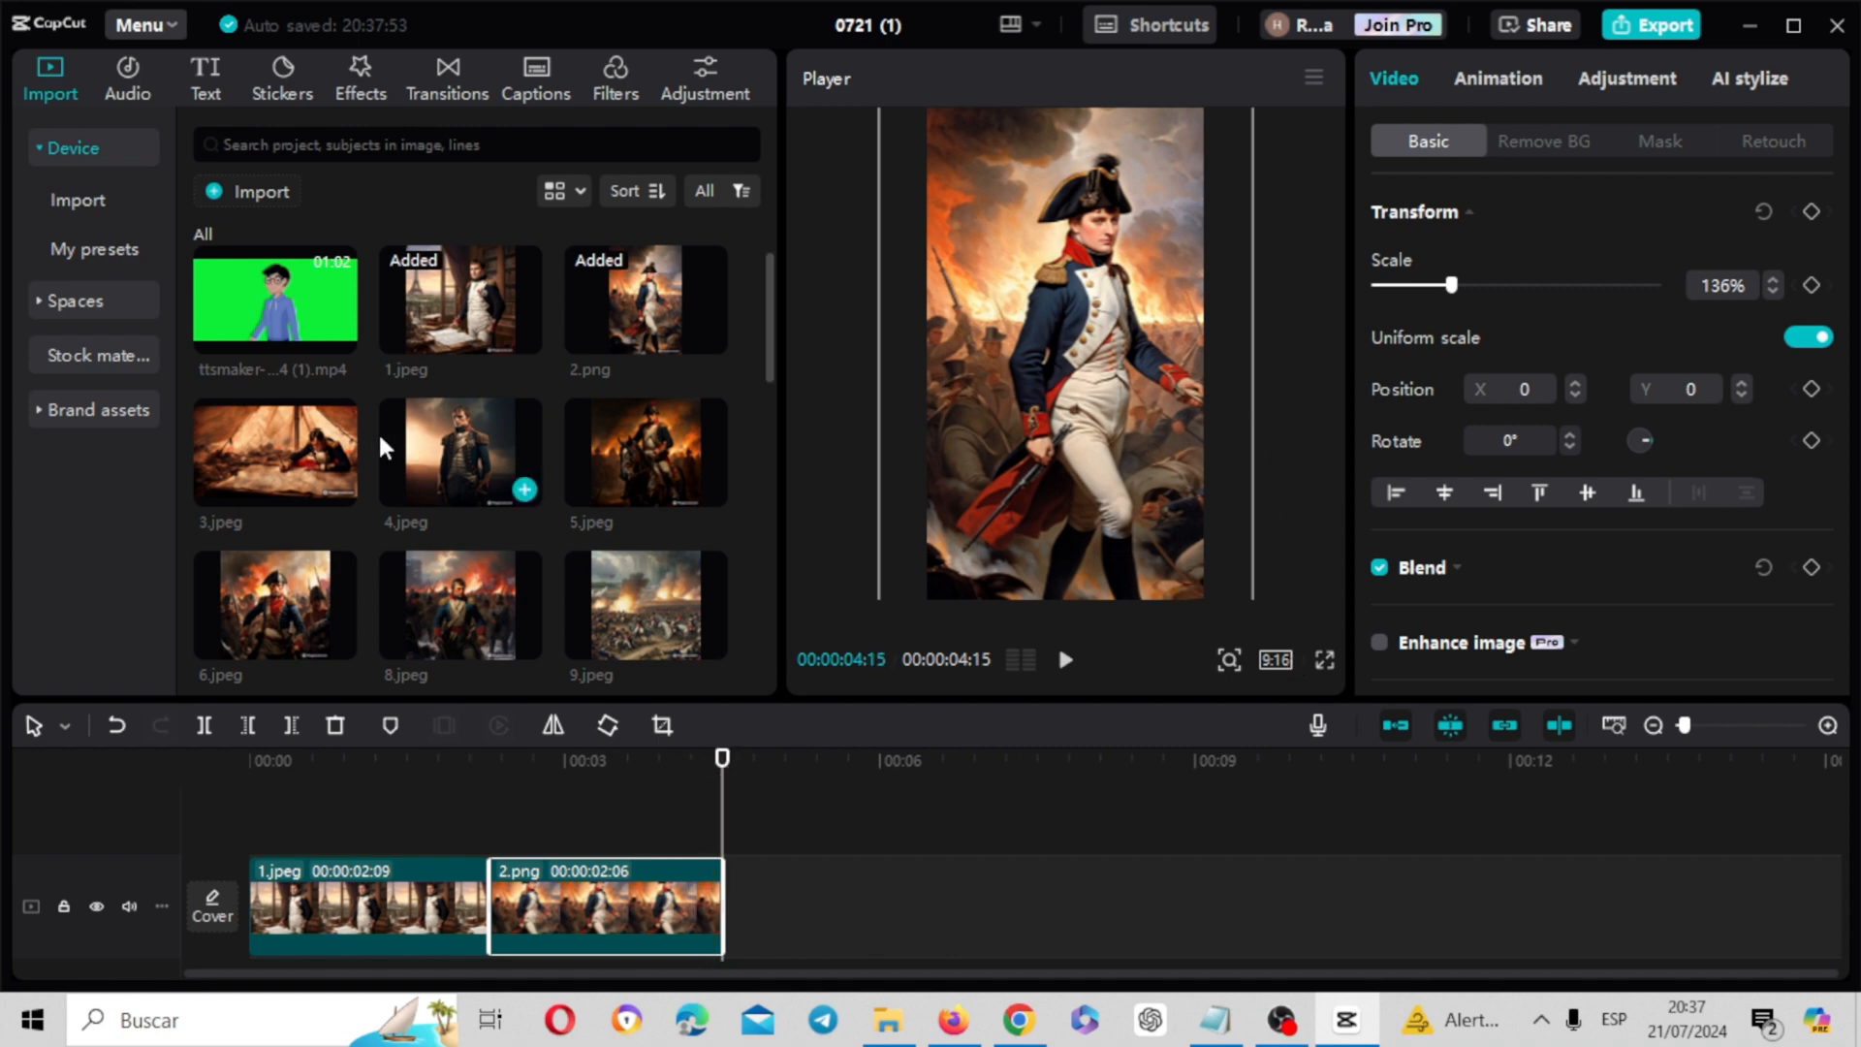
left_click(791, 777)
left_click_drag(791, 777, 724, 906)
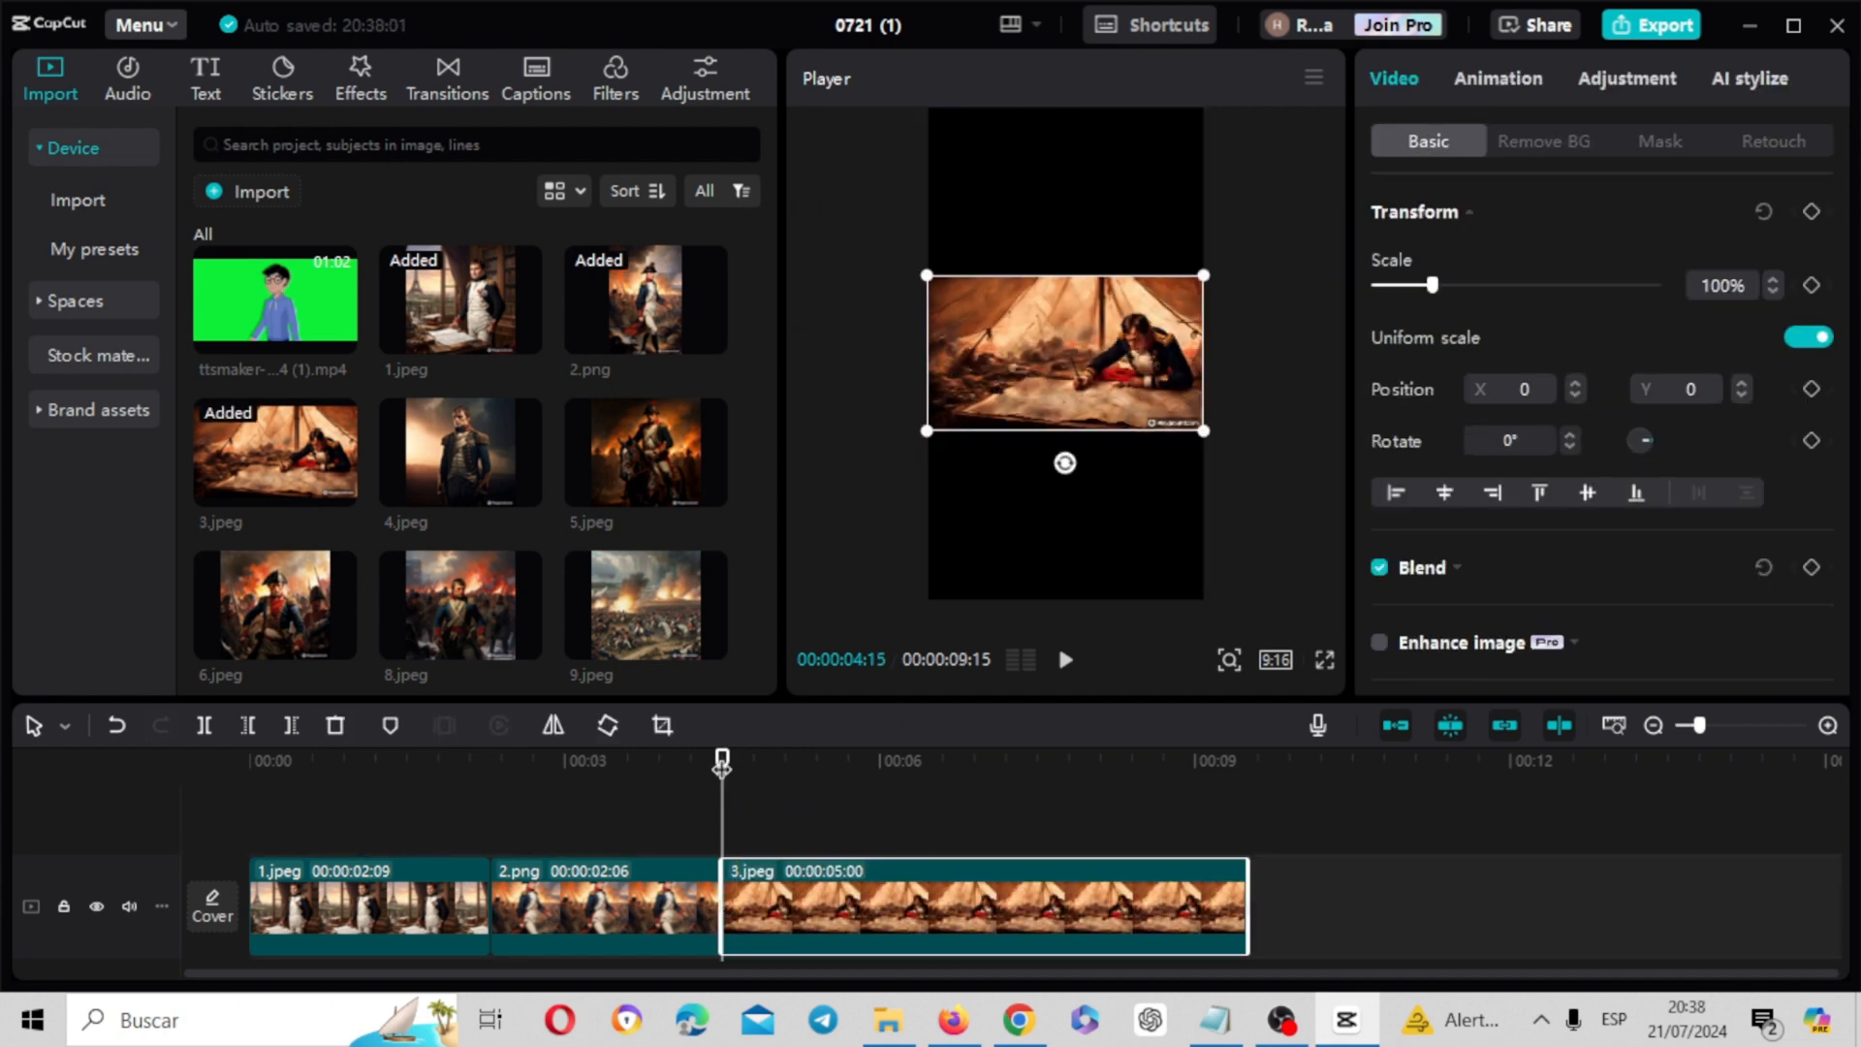
Scale 3.jpeg to 425% at position X -1756, Y -558 to frame Napoleon, and trim the clip to 00:00:01:12
left_click_drag(722, 765, 851, 764)
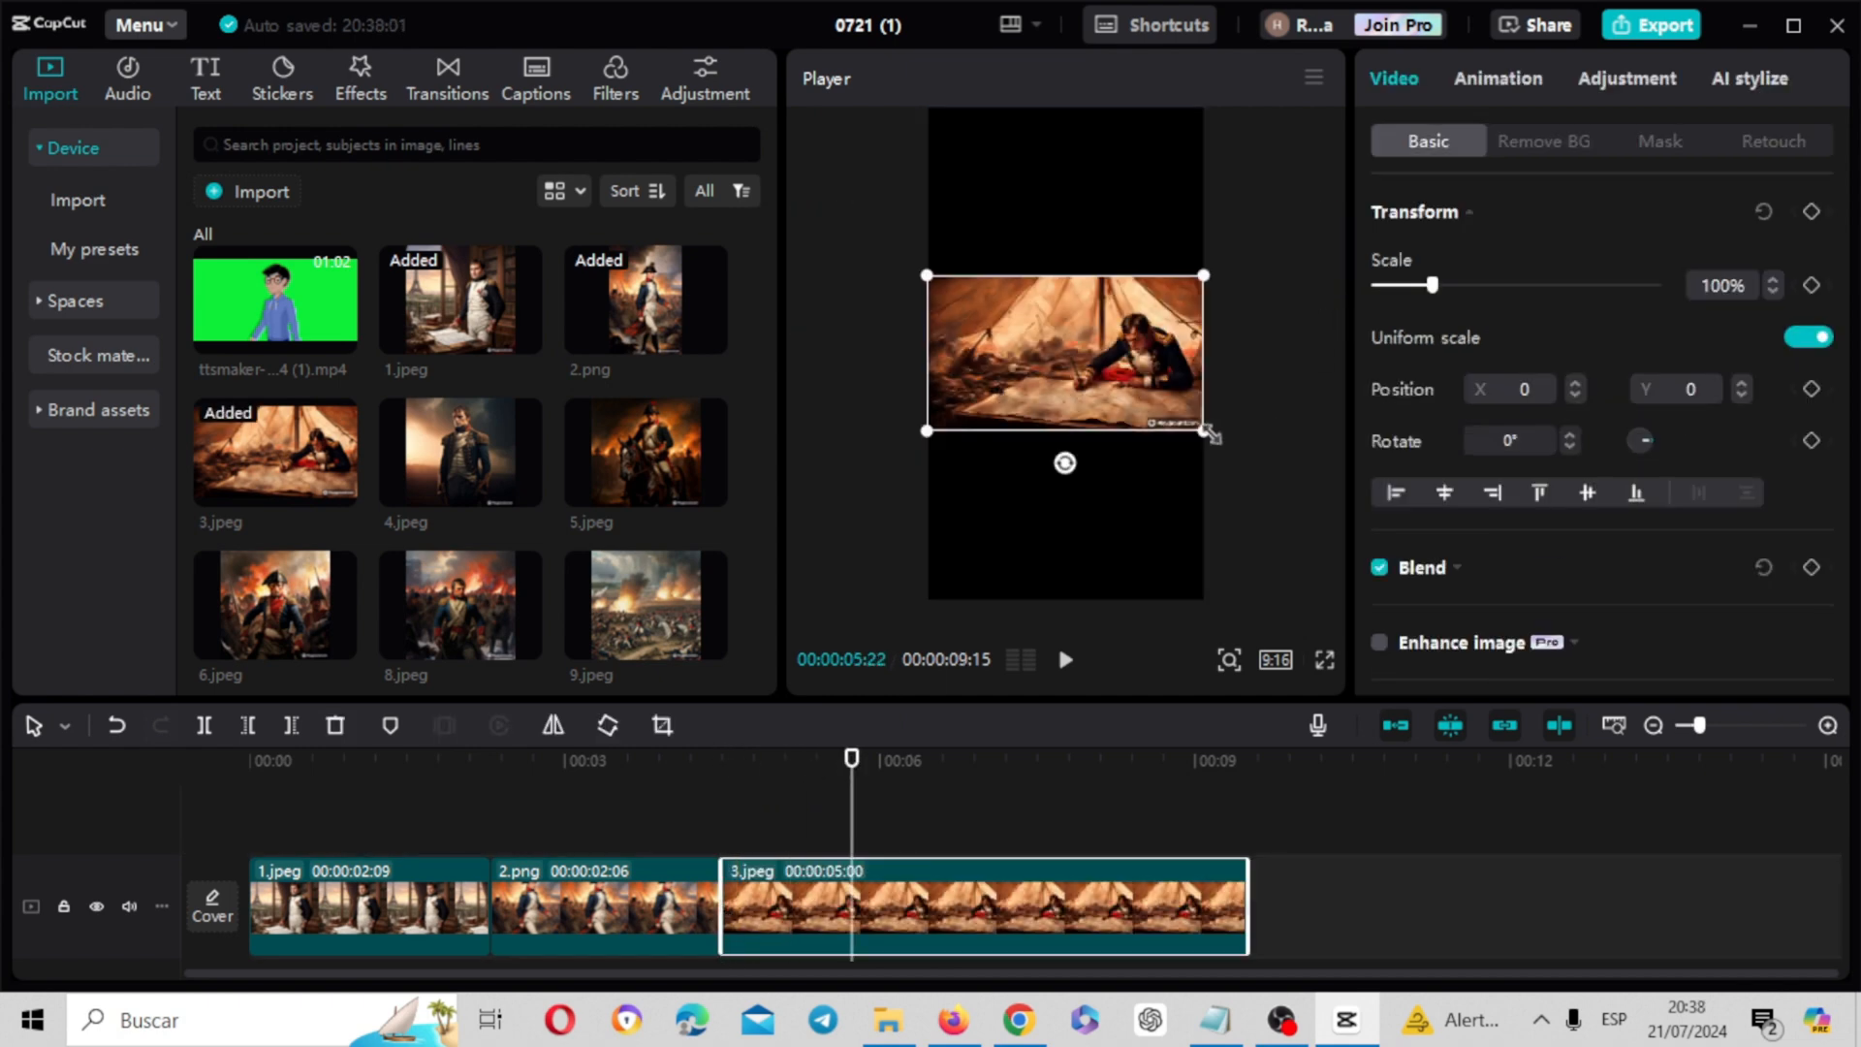
left_click_drag(1207, 434, 1642, 795)
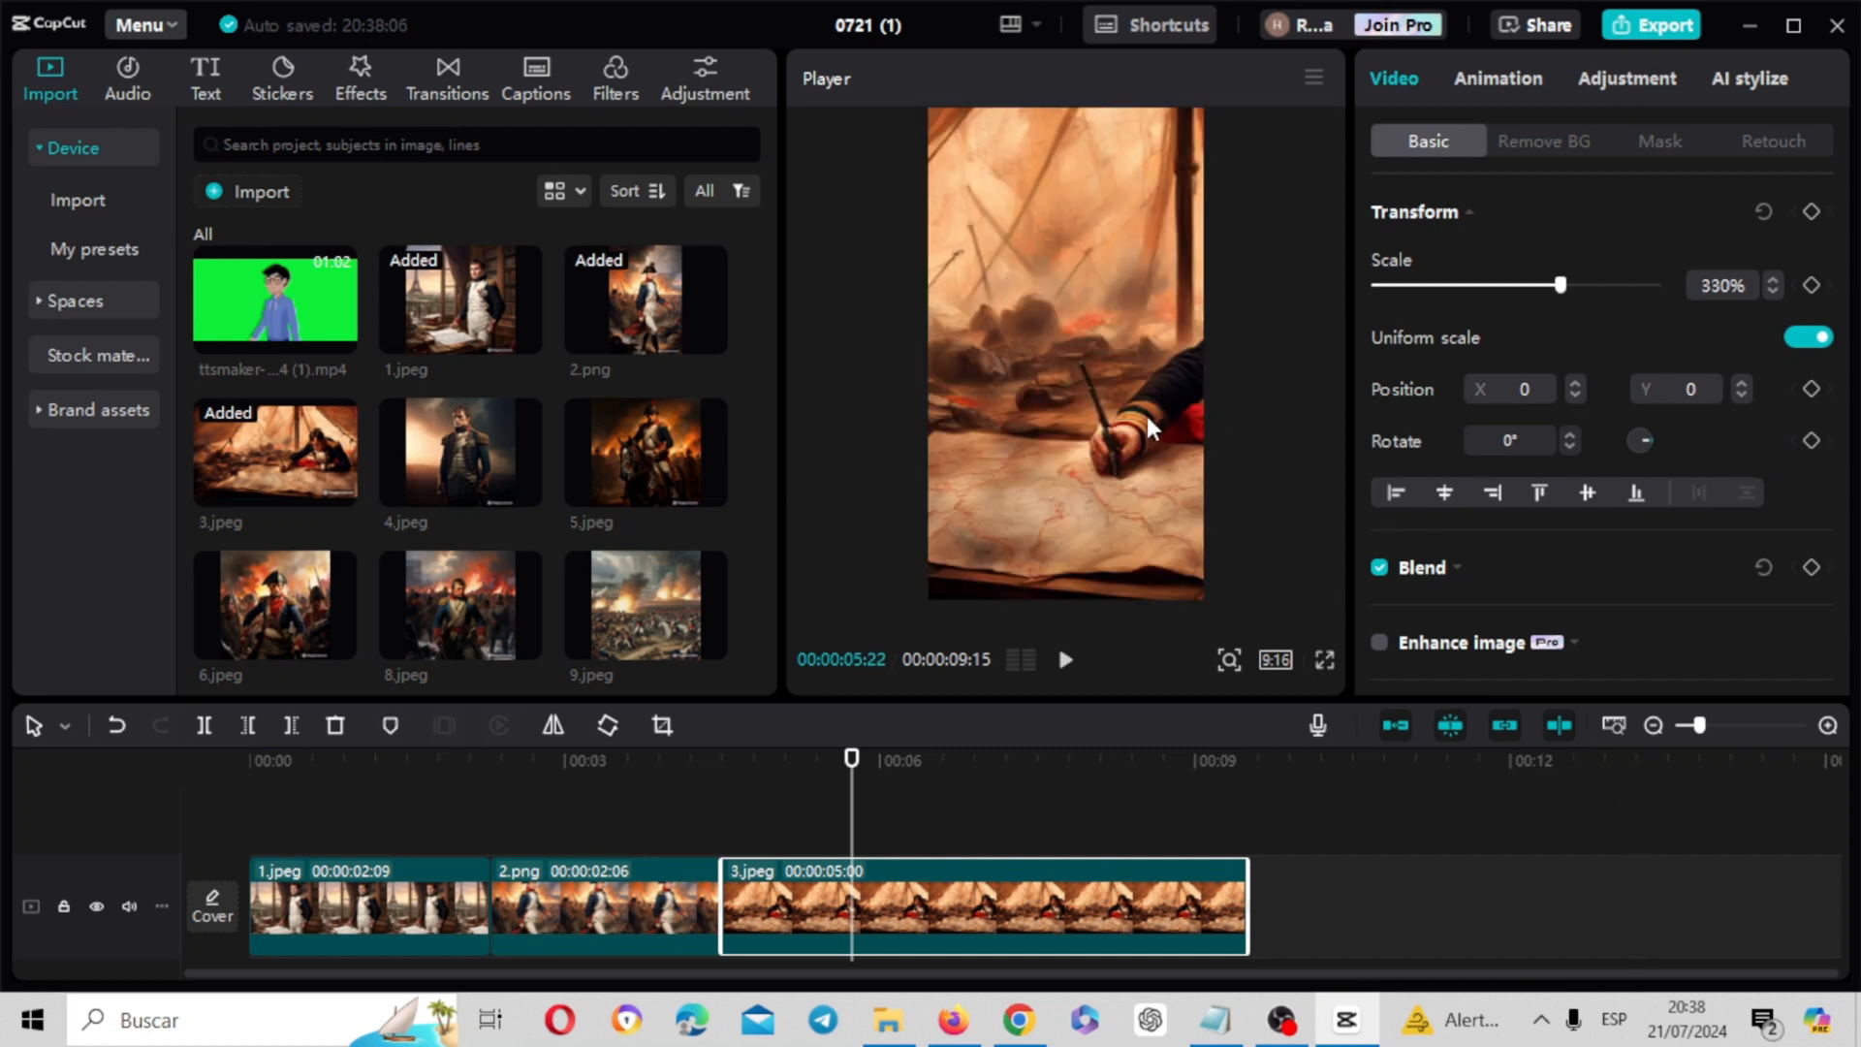
left_click_drag(1144, 411, 942, 502)
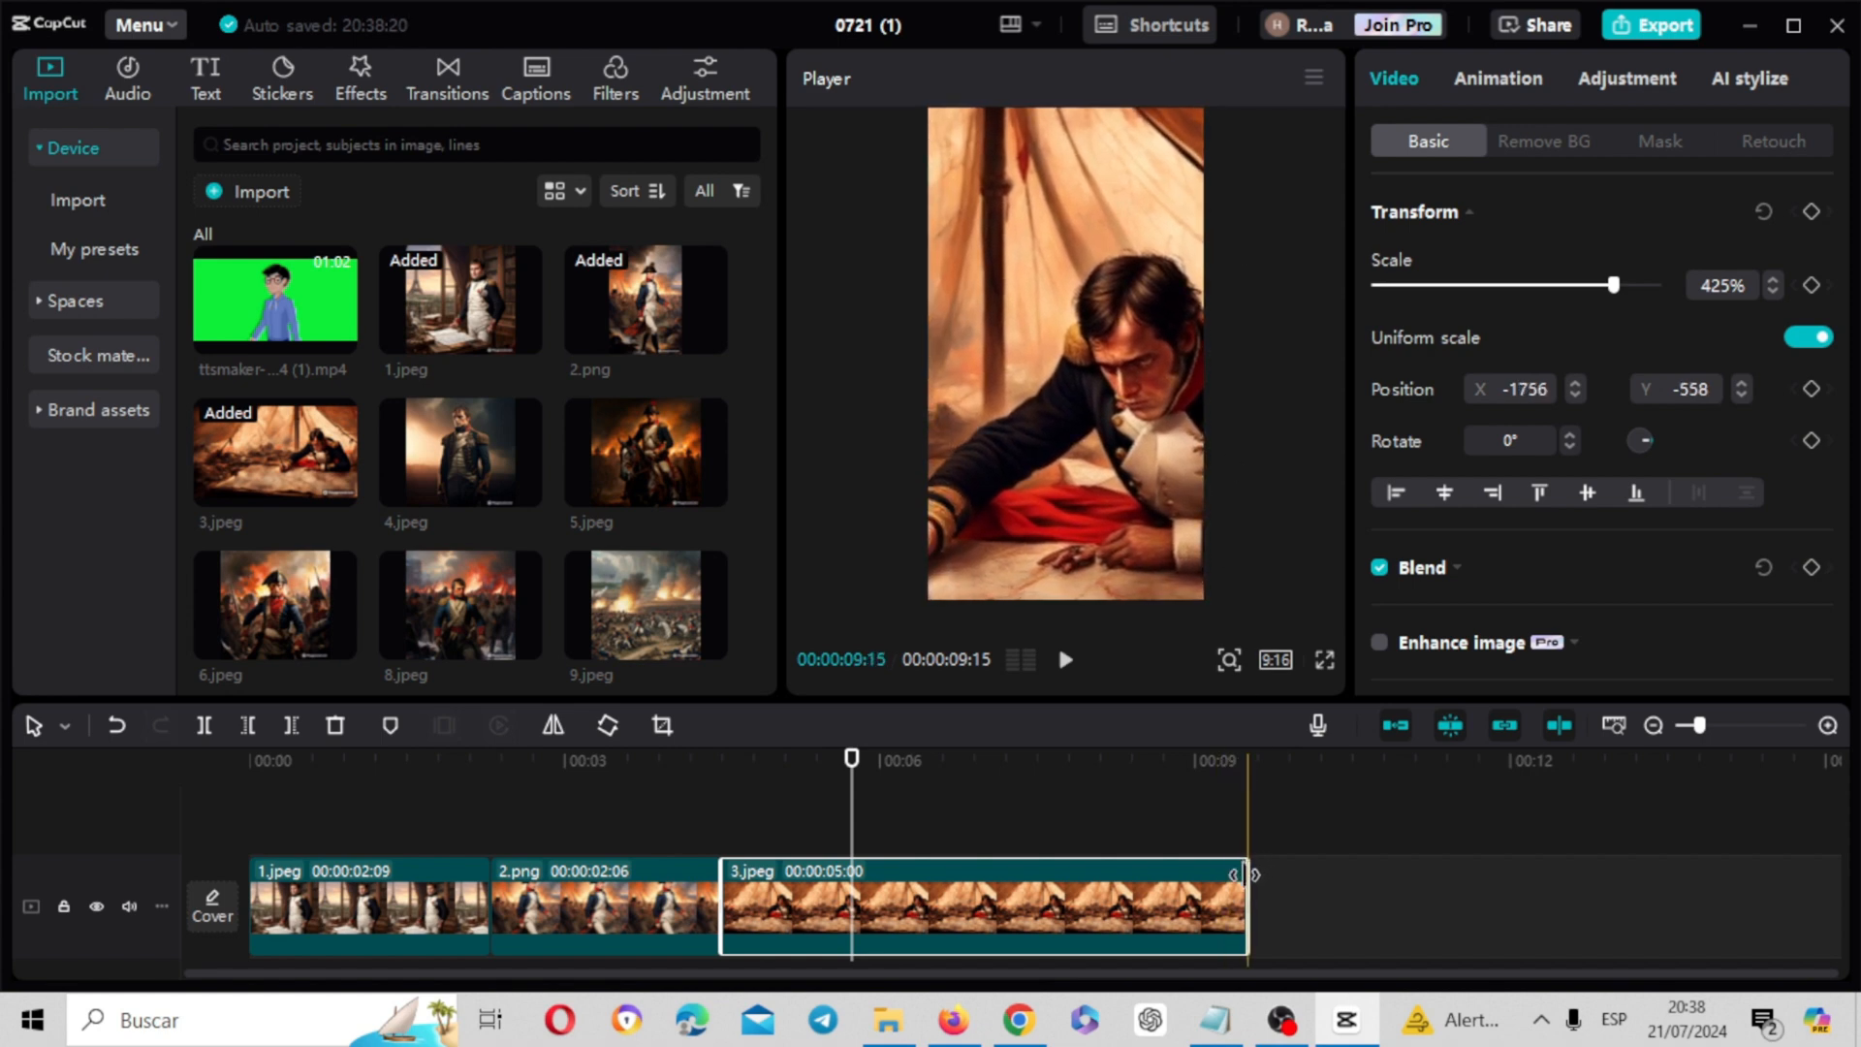
left_click_drag(1245, 874, 870, 876)
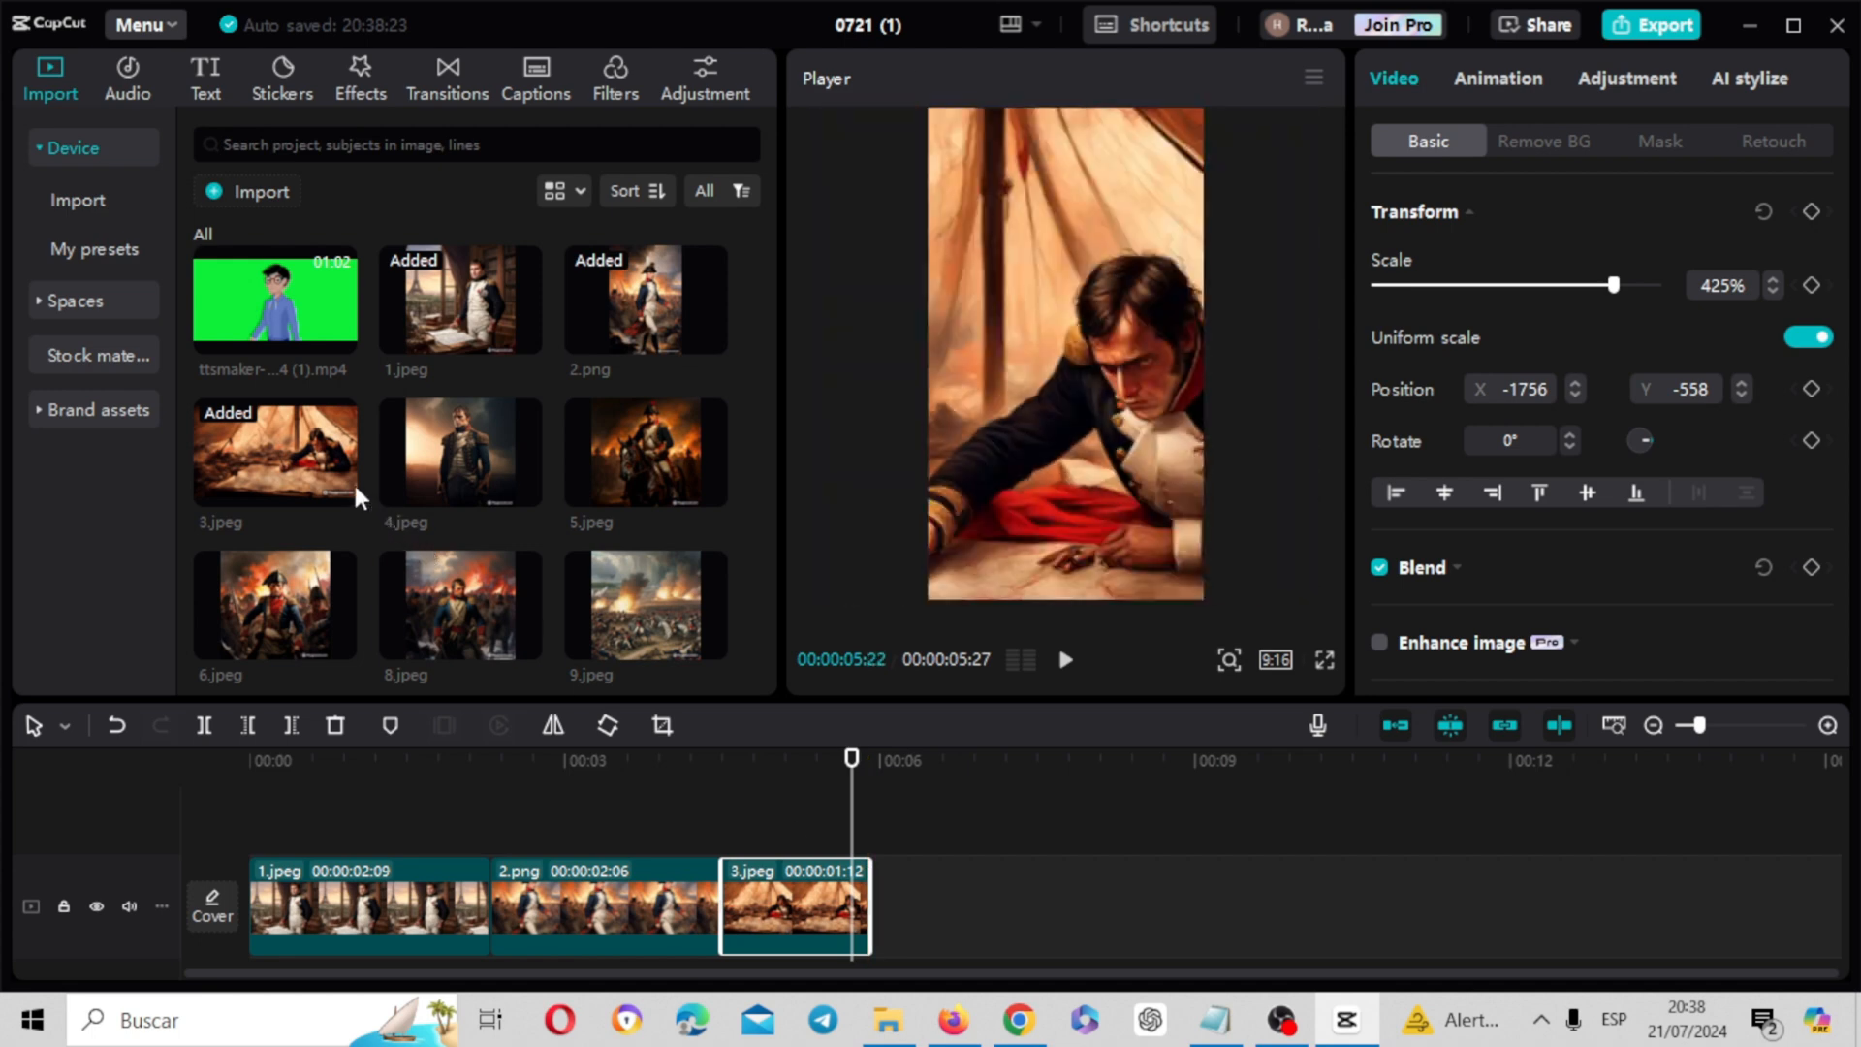
Append 4.jpeg, 5.jpeg and 6.jpeg to the image track and enlarge 6.jpeg to 192% to fill the frame
left_click_drag(490, 475, 876, 900)
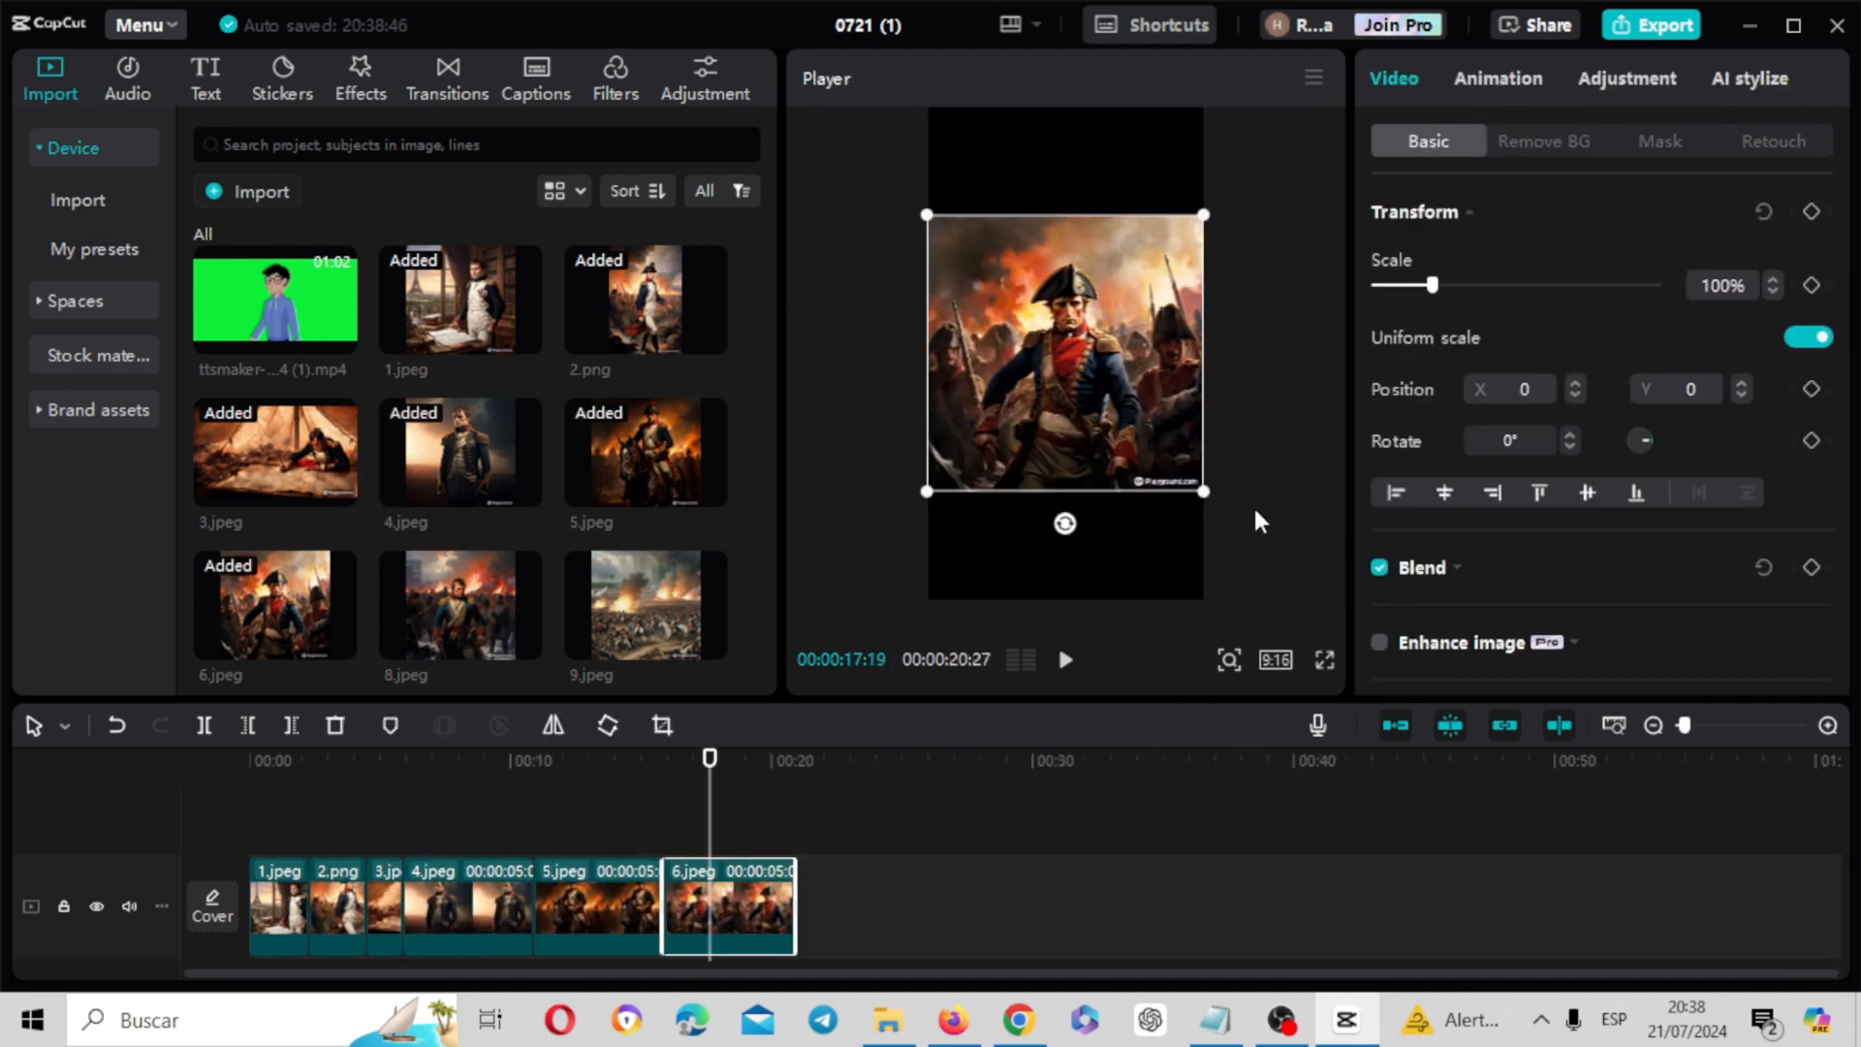
left_click_drag(1207, 492, 1374, 683)
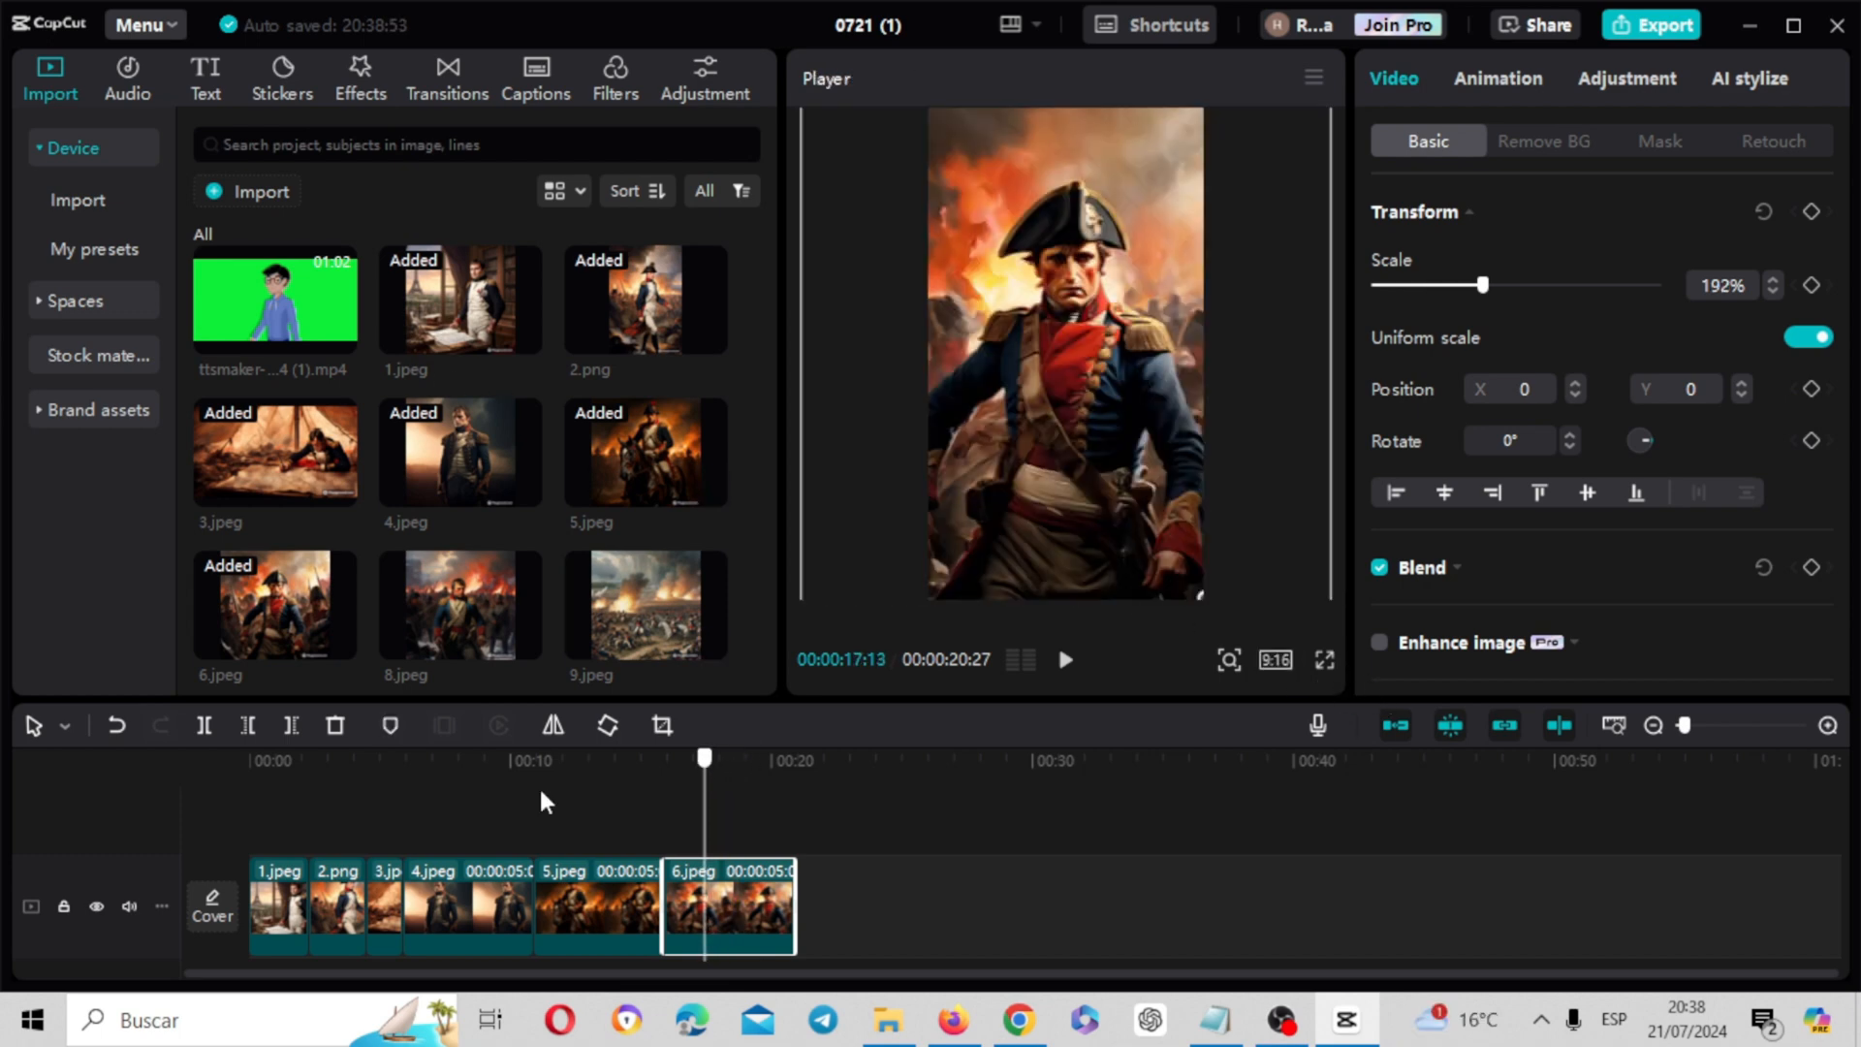
Place the green-screen character video on a new track above the images, starting at the beginning of the timeline
key("Home")
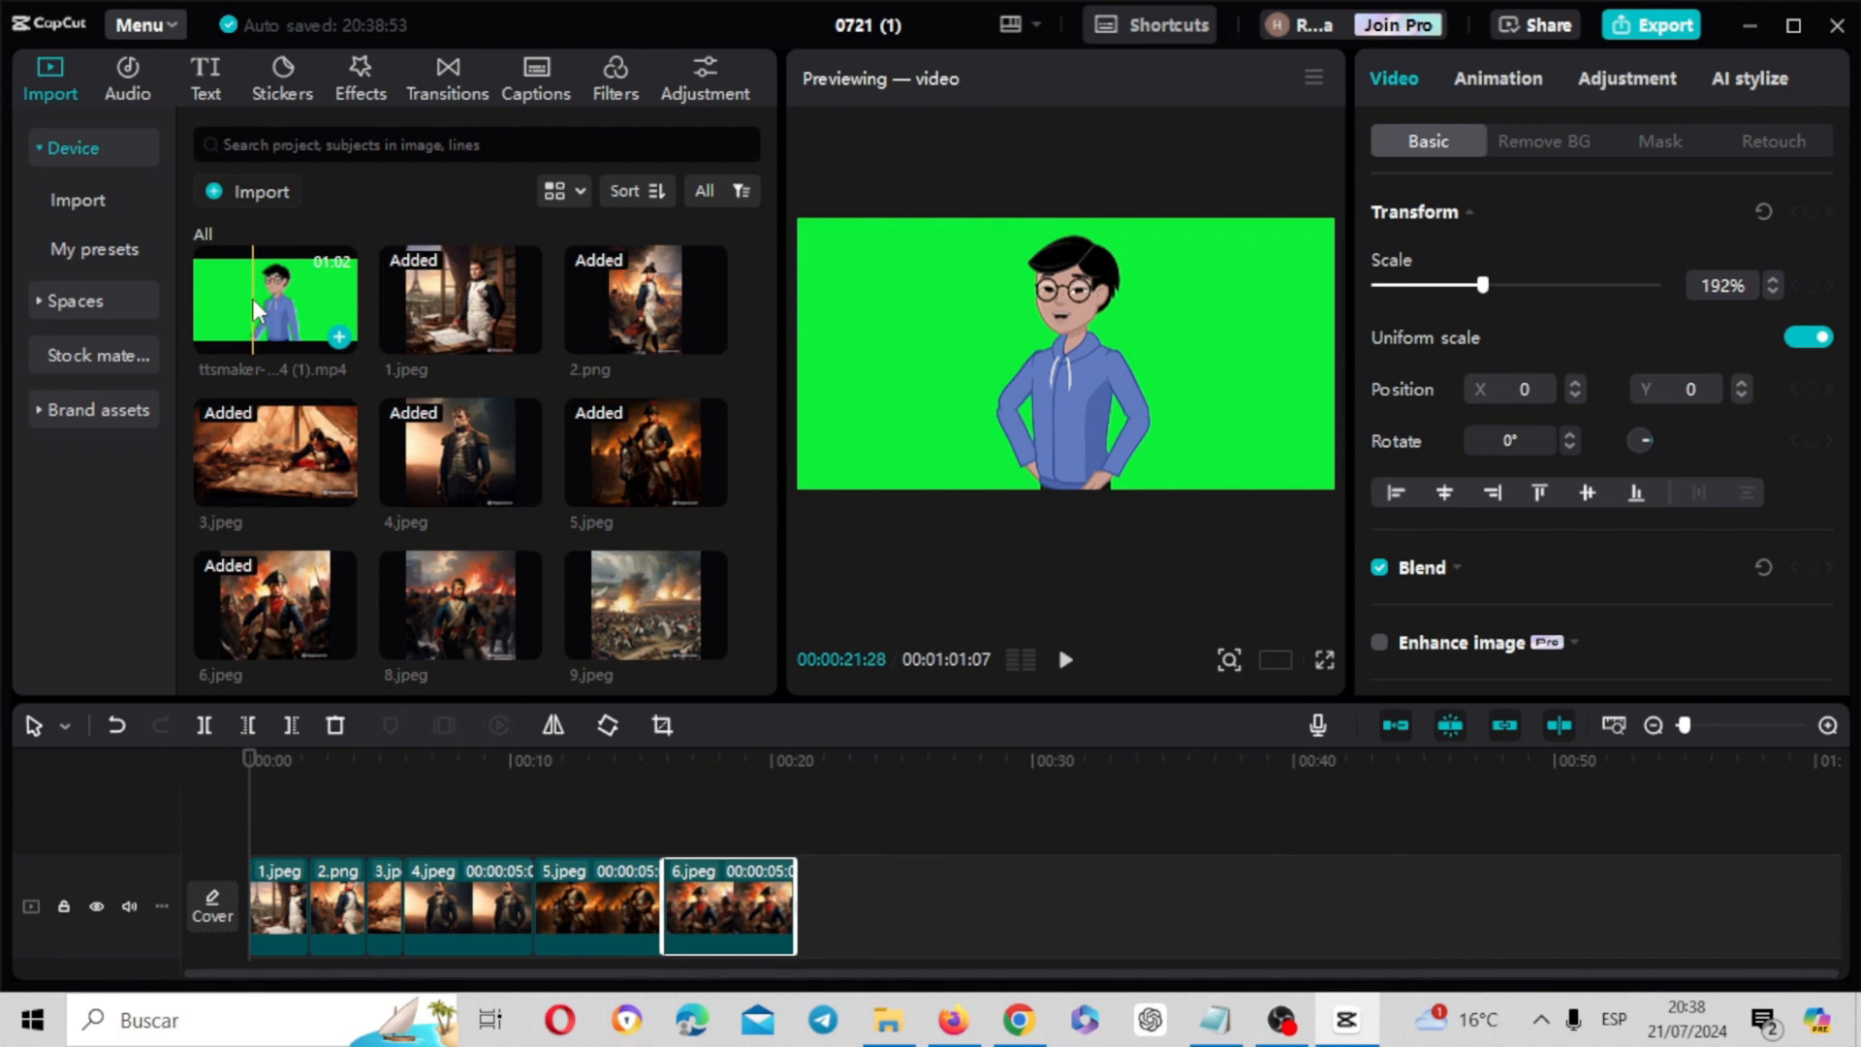
left_click_drag(321, 295, 254, 809)
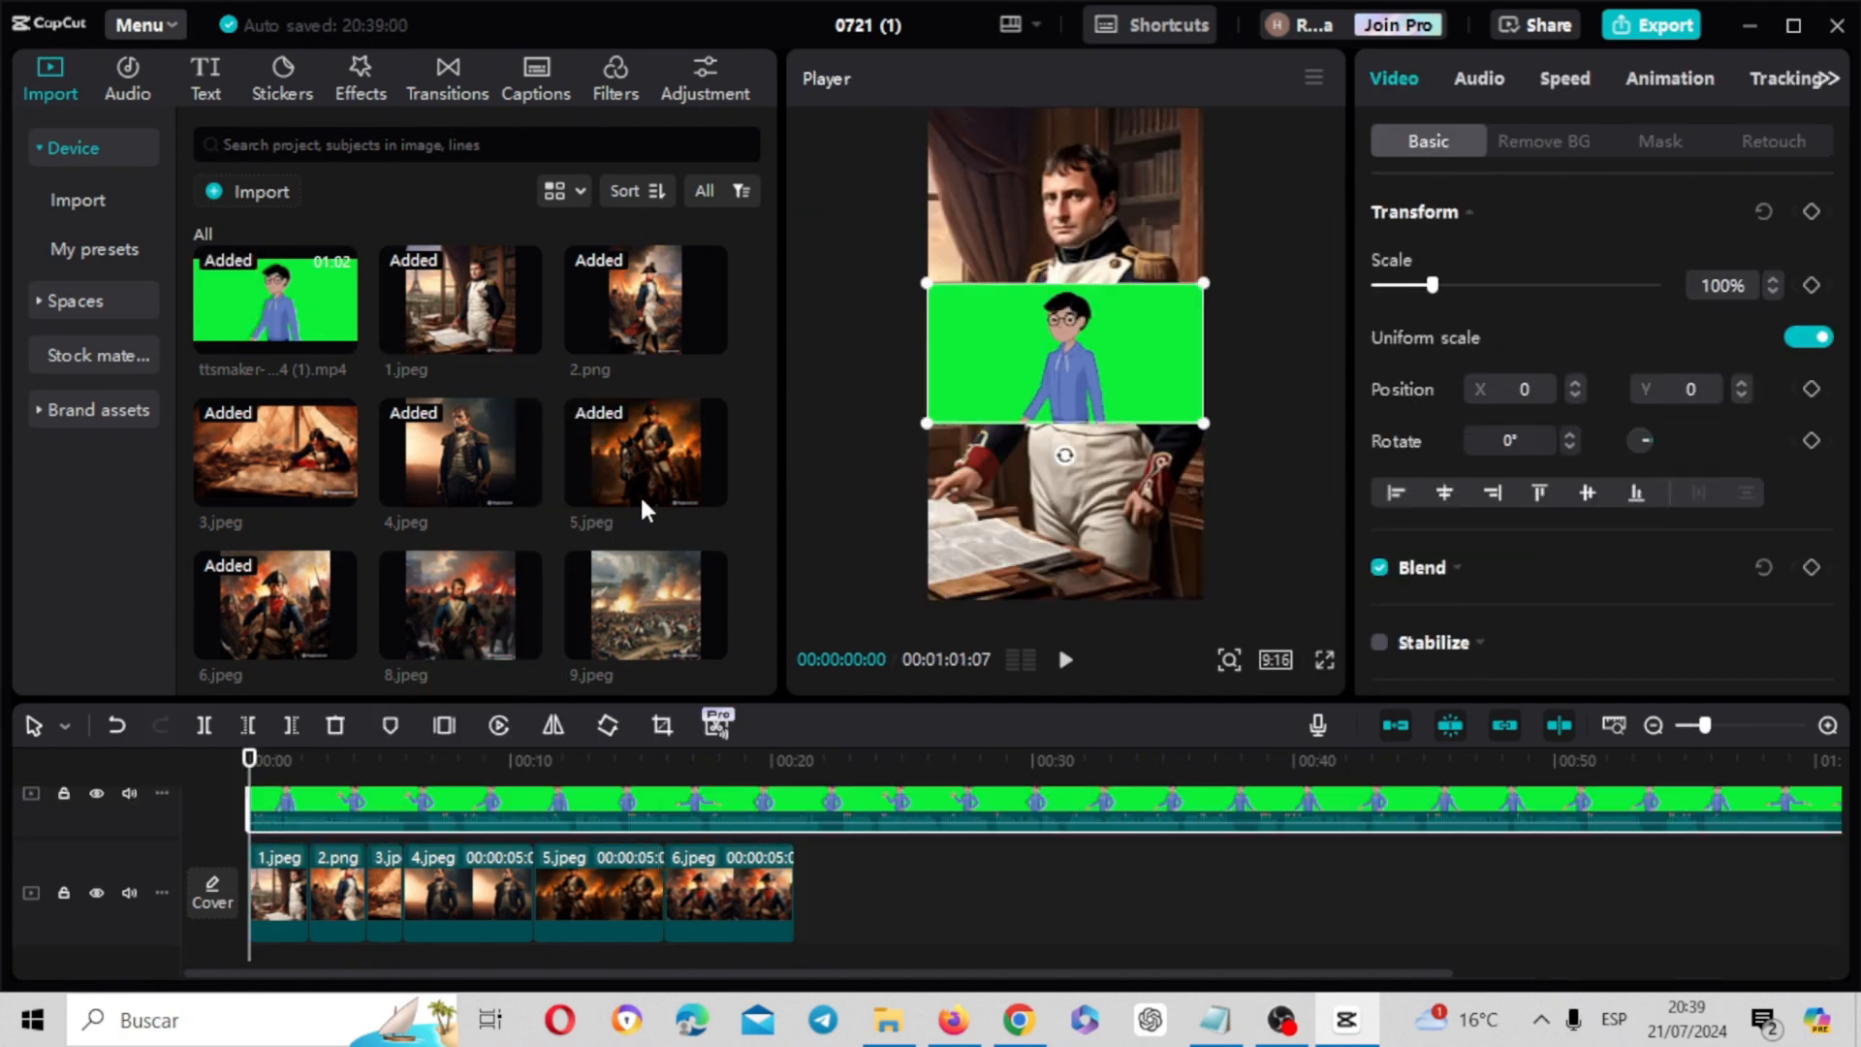
Enlarge the character clip to 247% at Y -570 and chroma-key its green background with intensity 62 and shadow 23
left_click_drag(1204, 422, 1475, 661)
left_click_drag(1120, 363, 1127, 441)
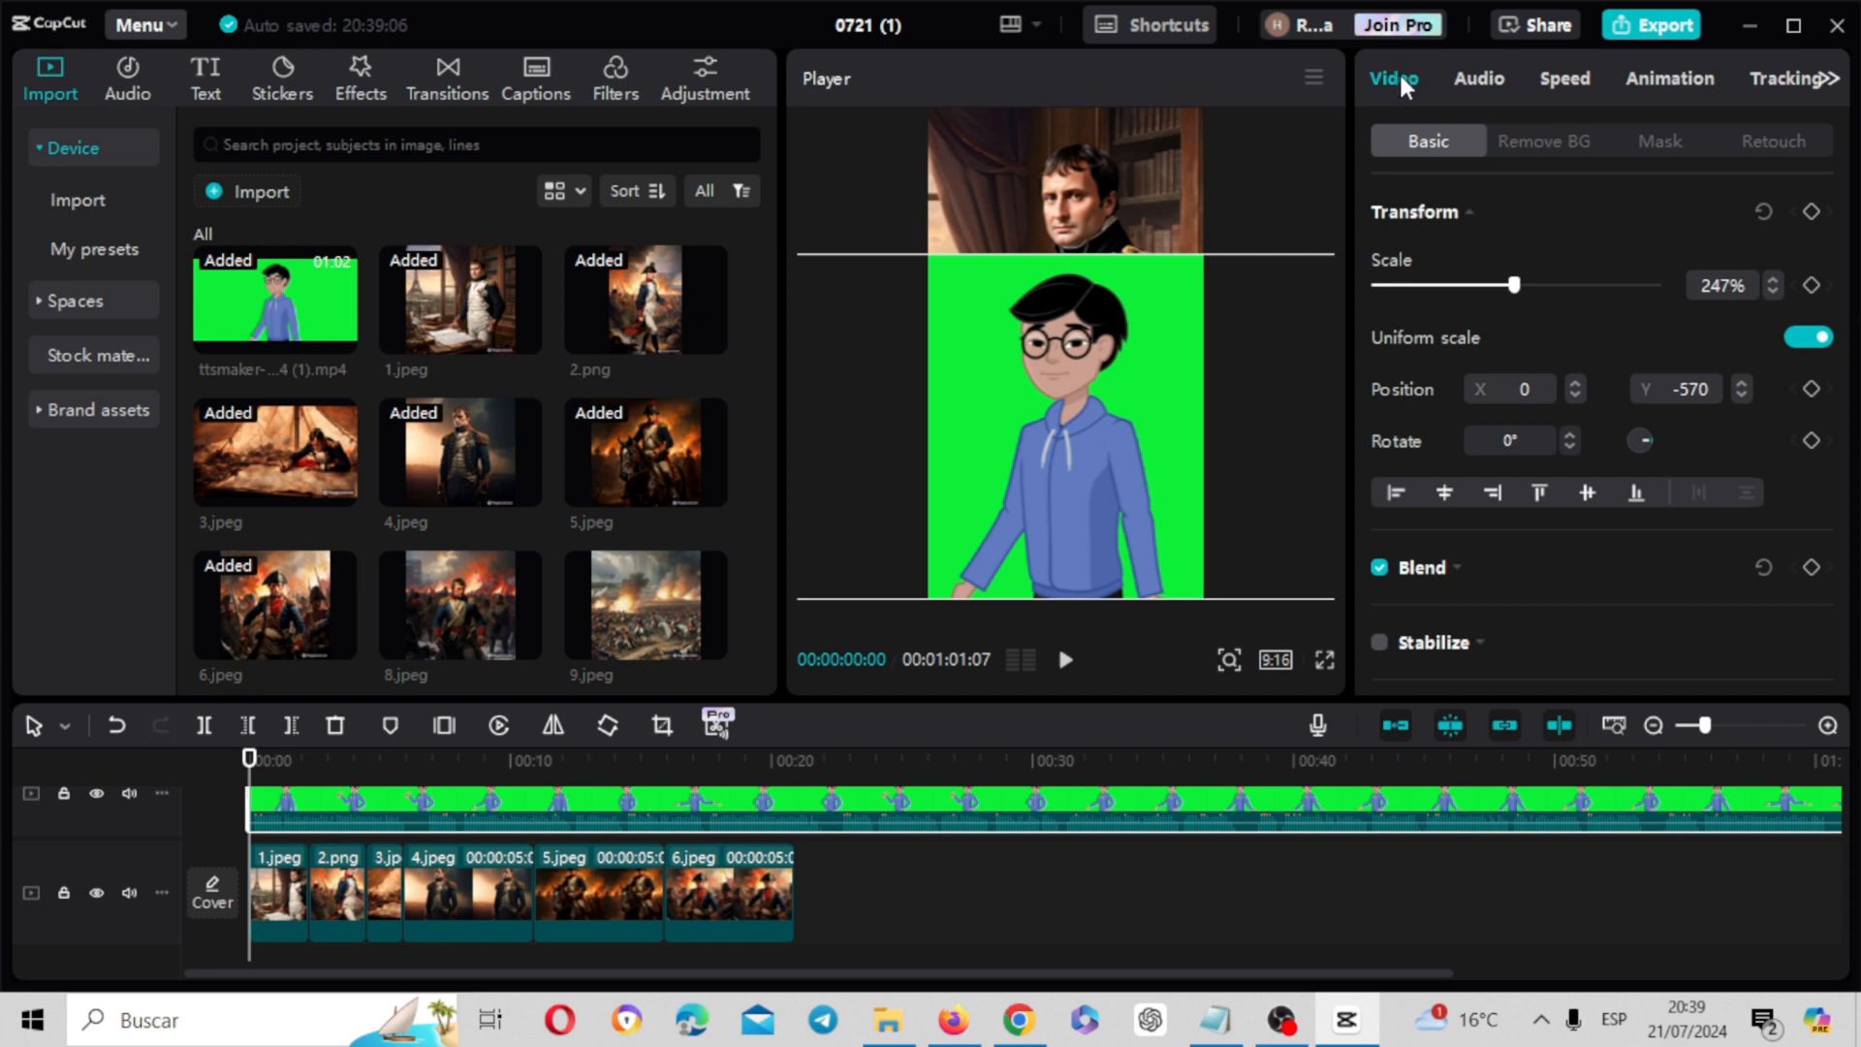
left_click(1542, 144)
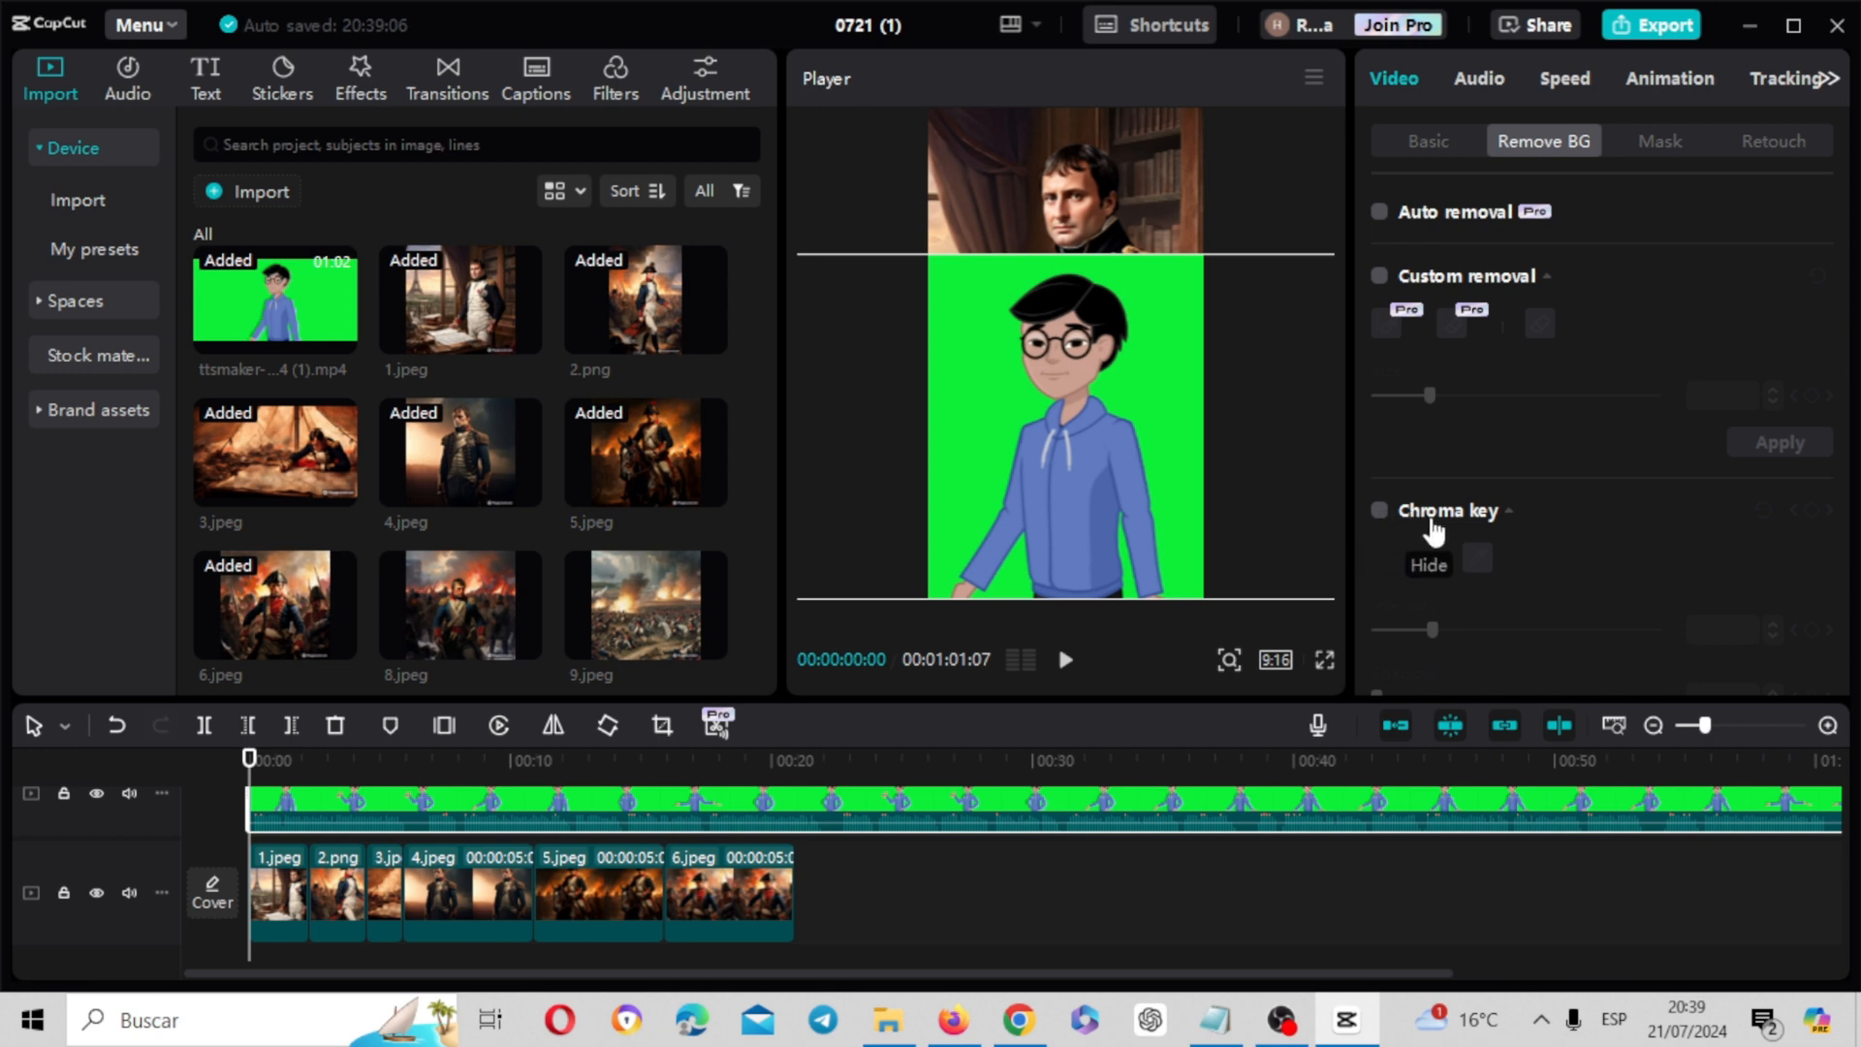
left_click(1379, 512)
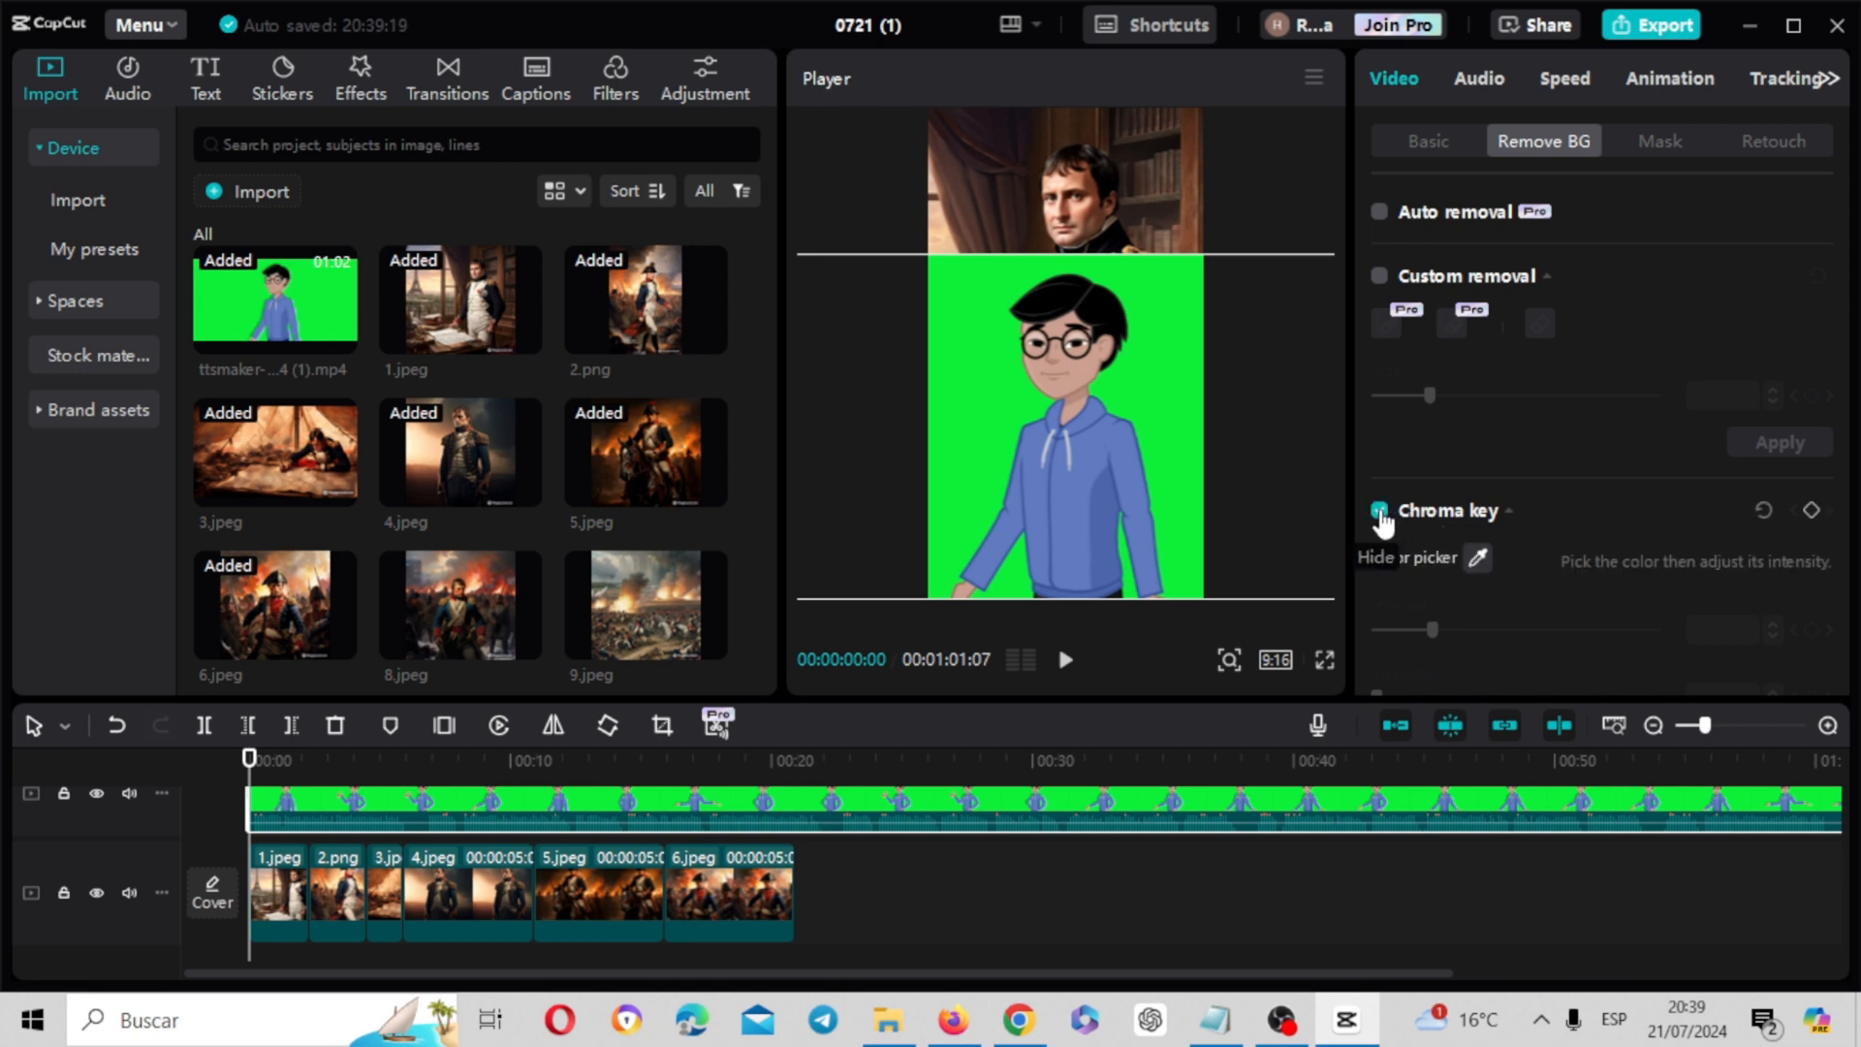
left_click(1475, 559)
left_click(1173, 378)
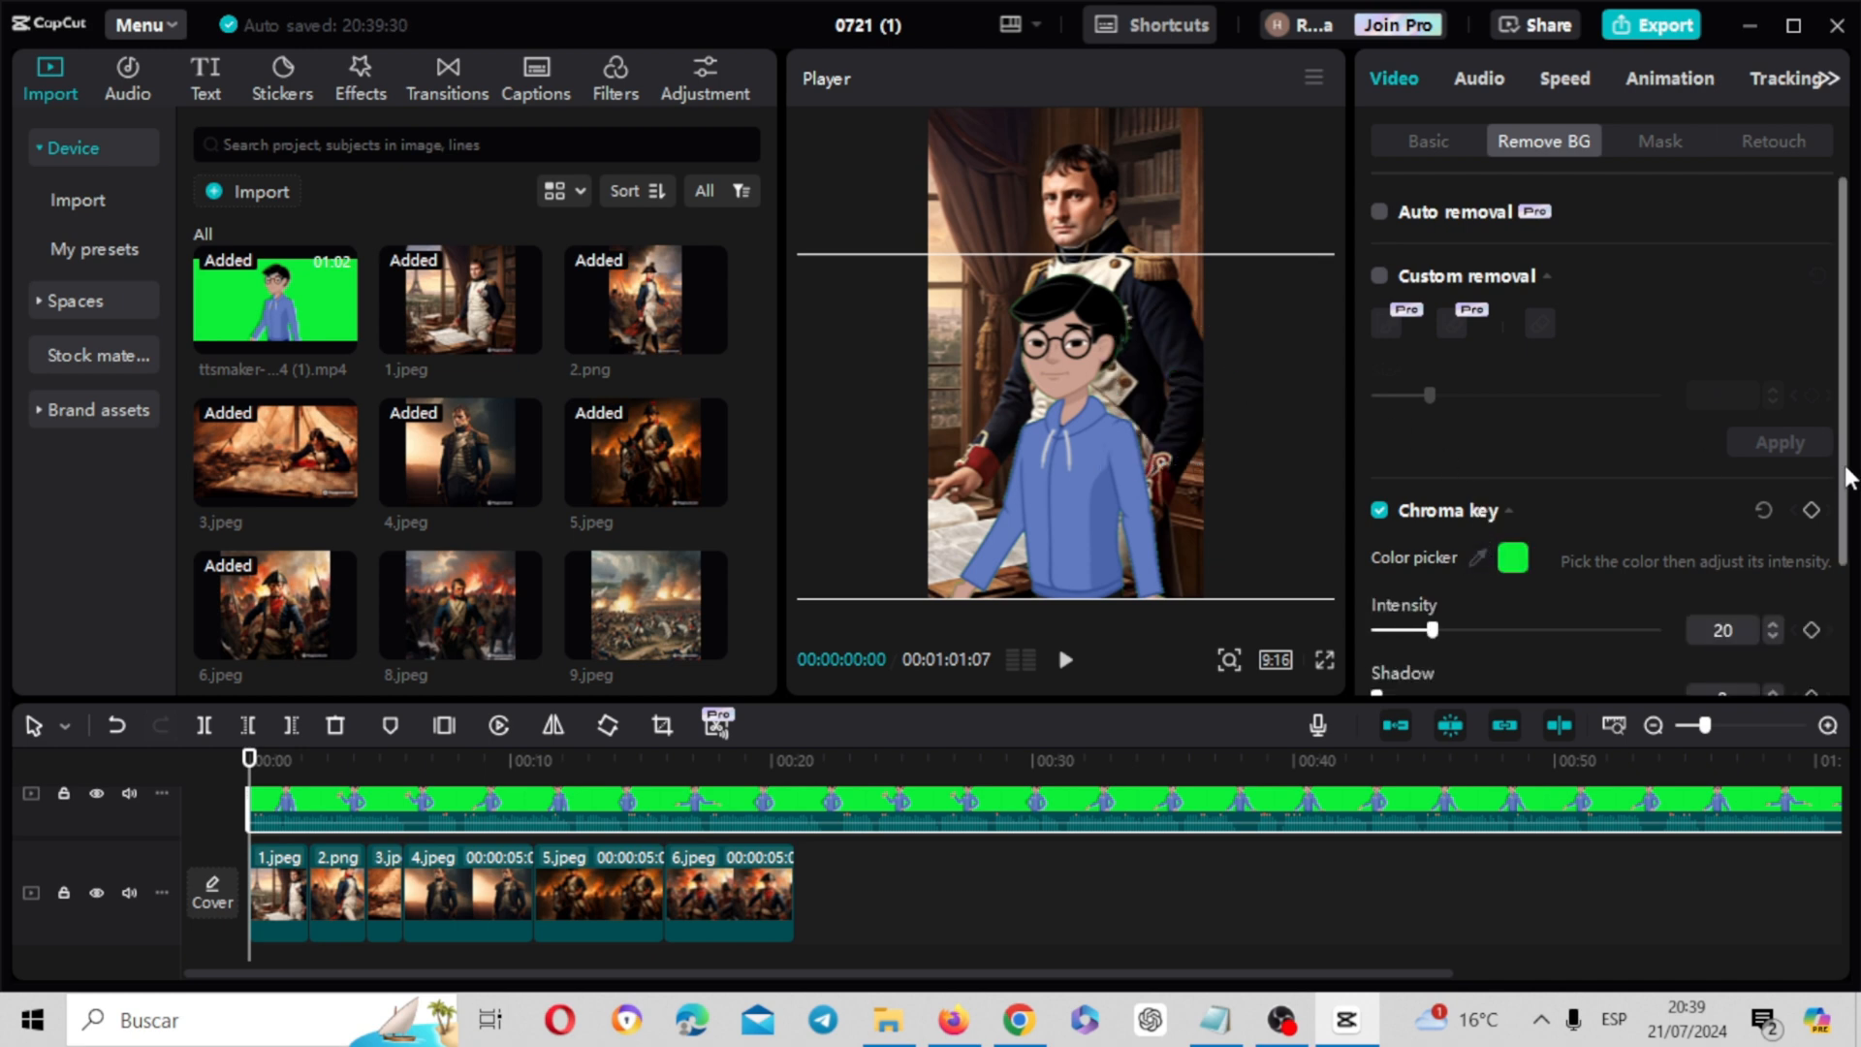
scroll(1847, 480, "down", 2)
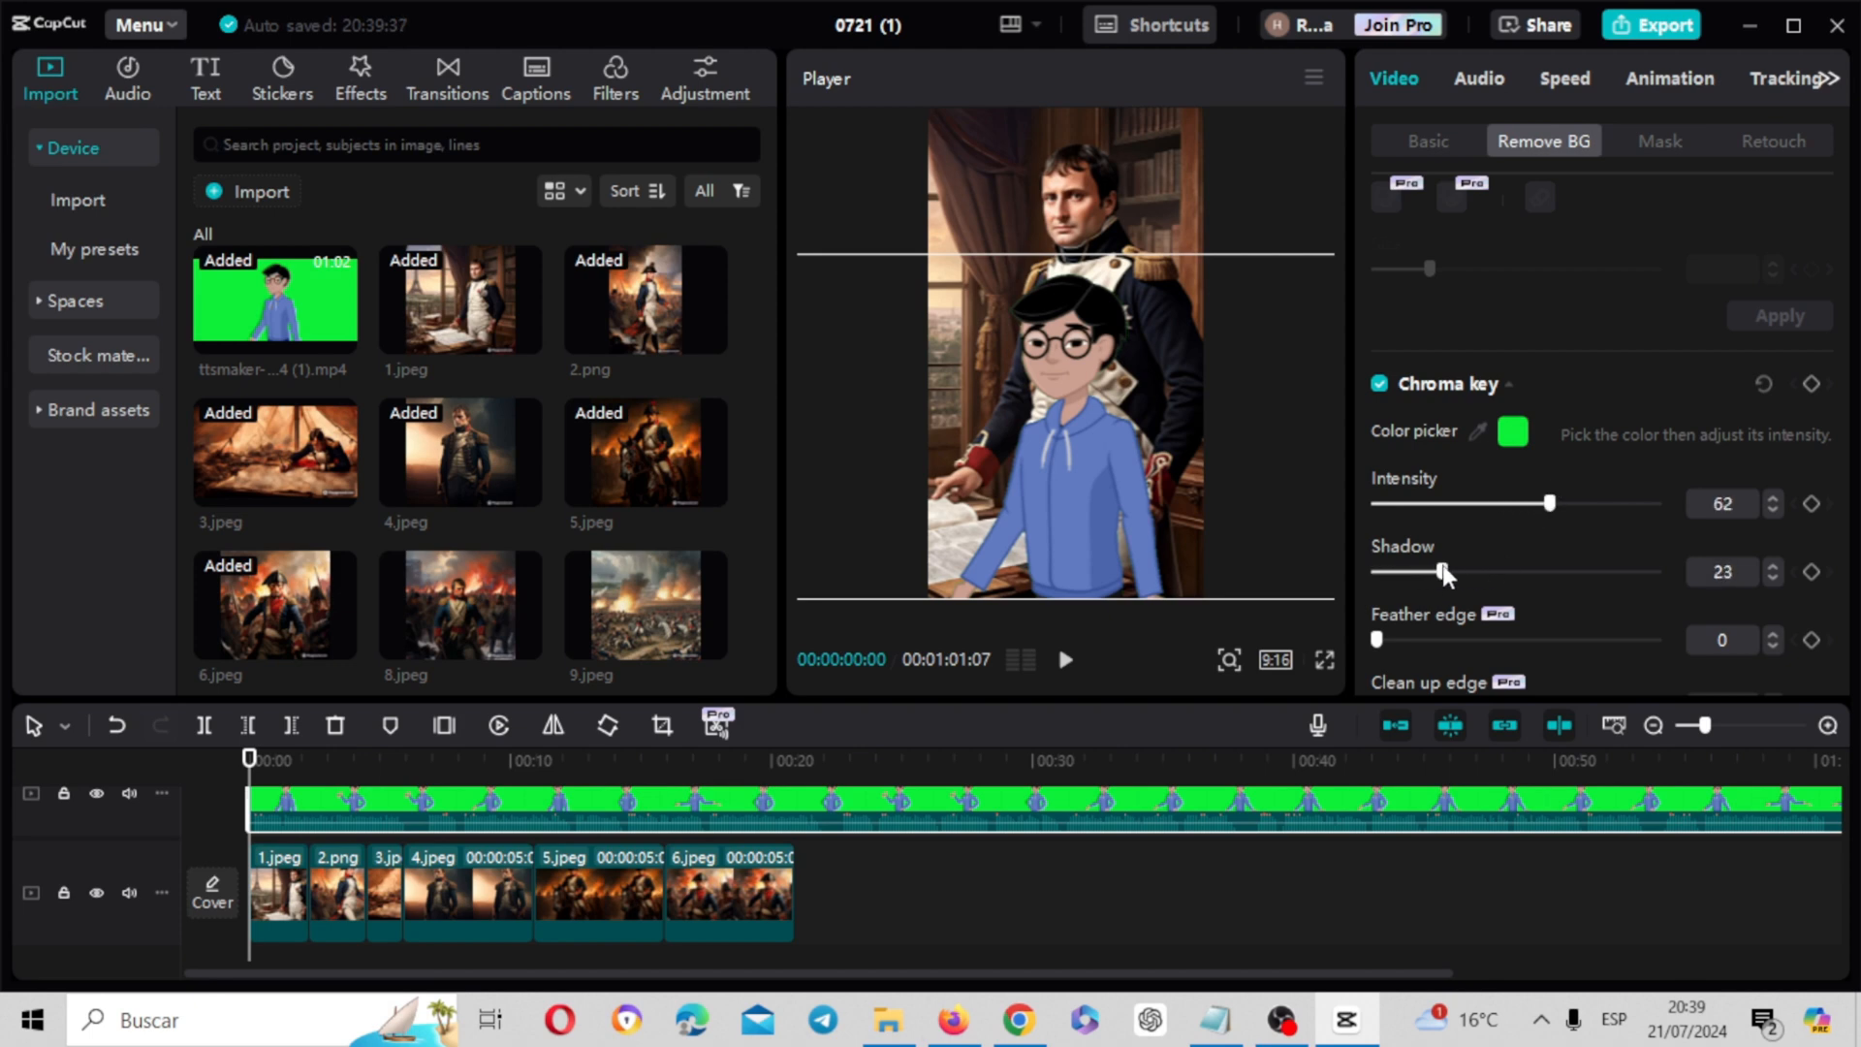
Shrink the keyed character, place it along the bottom of the frame slightly right of centre, and play back the result
left_click_drag(1154, 387, 946, 394)
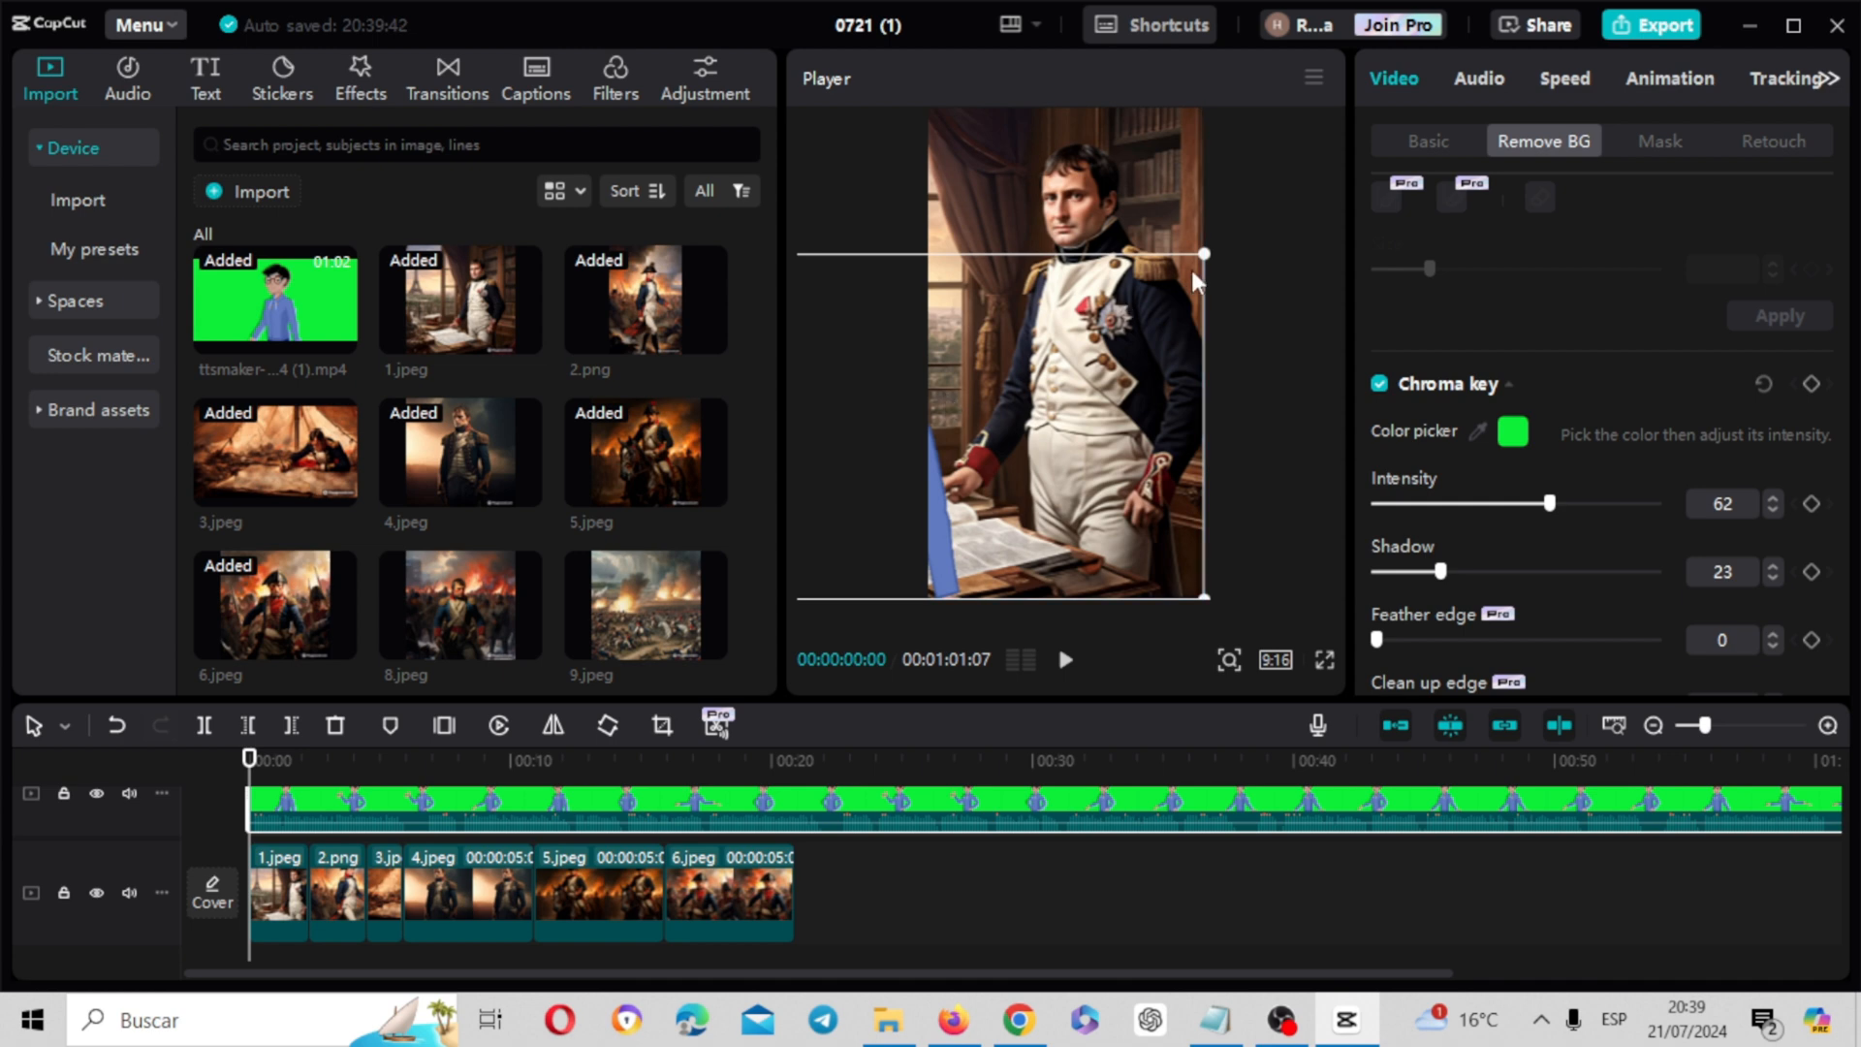
left_click_drag(1206, 256, 1126, 293)
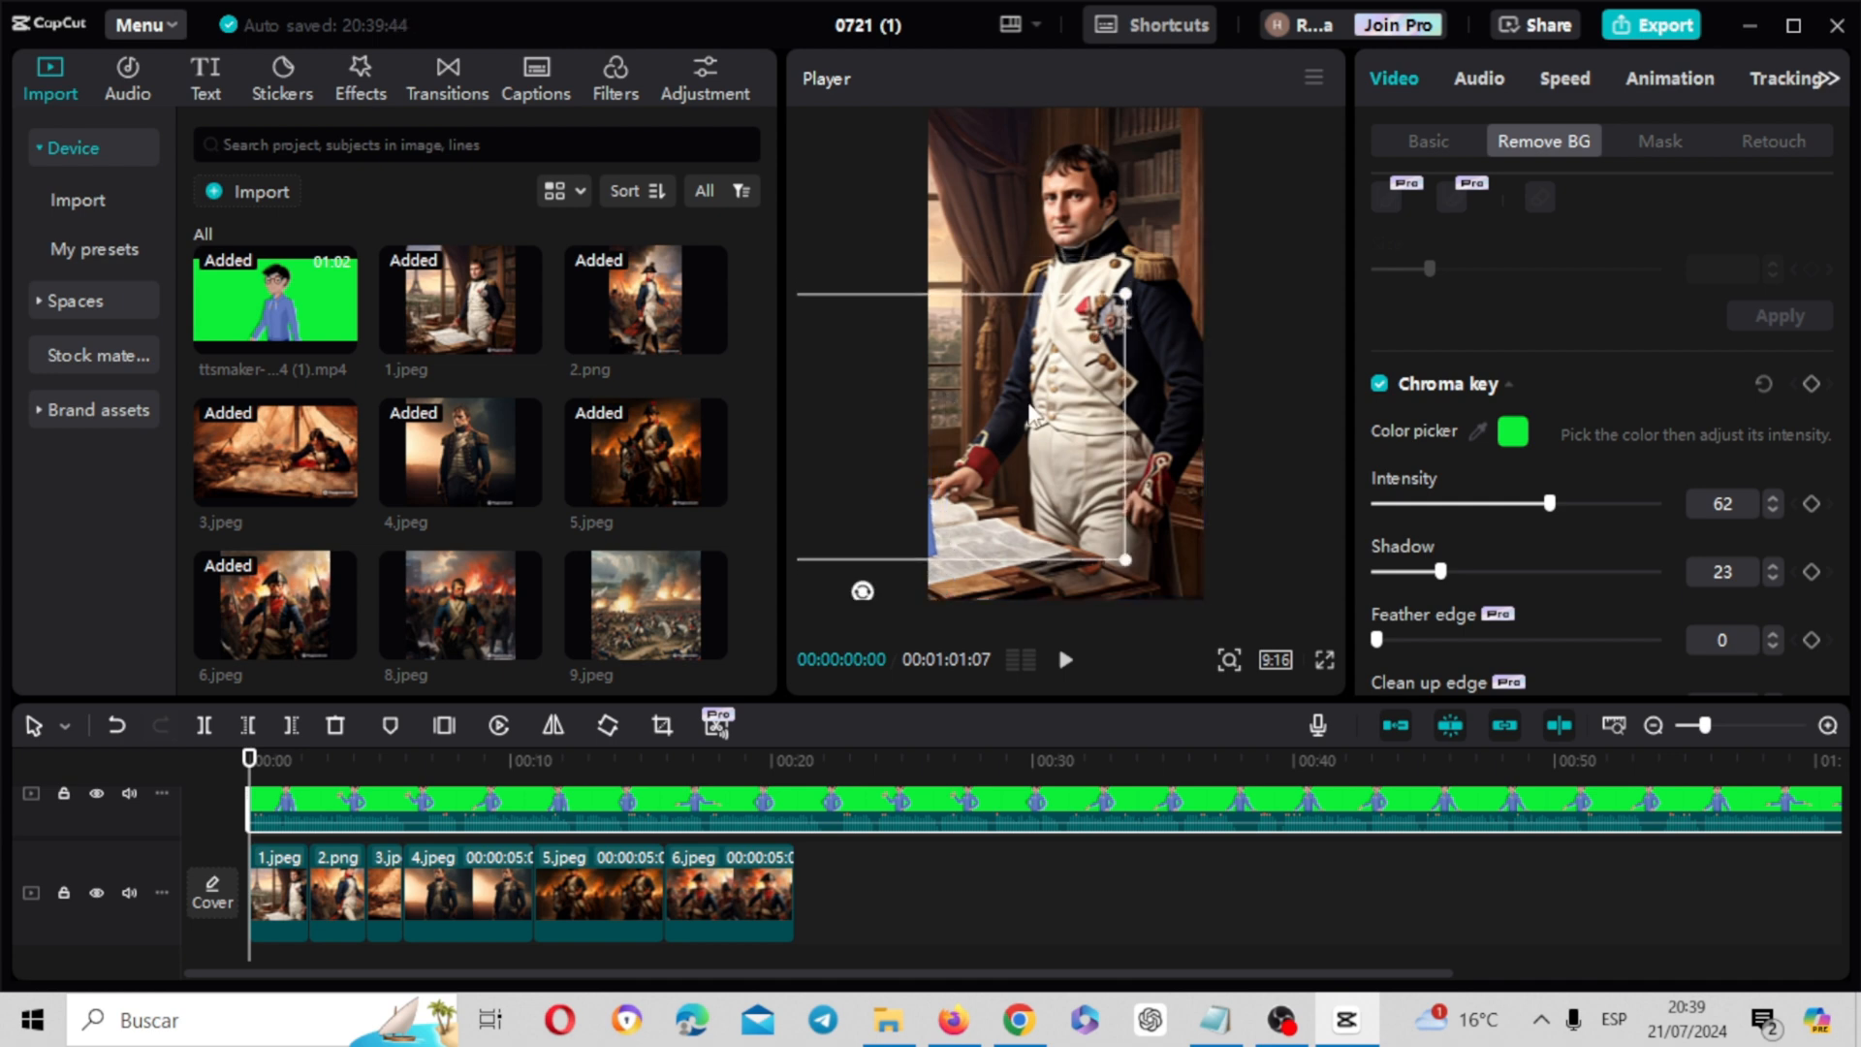
left_click_drag(1029, 415, 1219, 456)
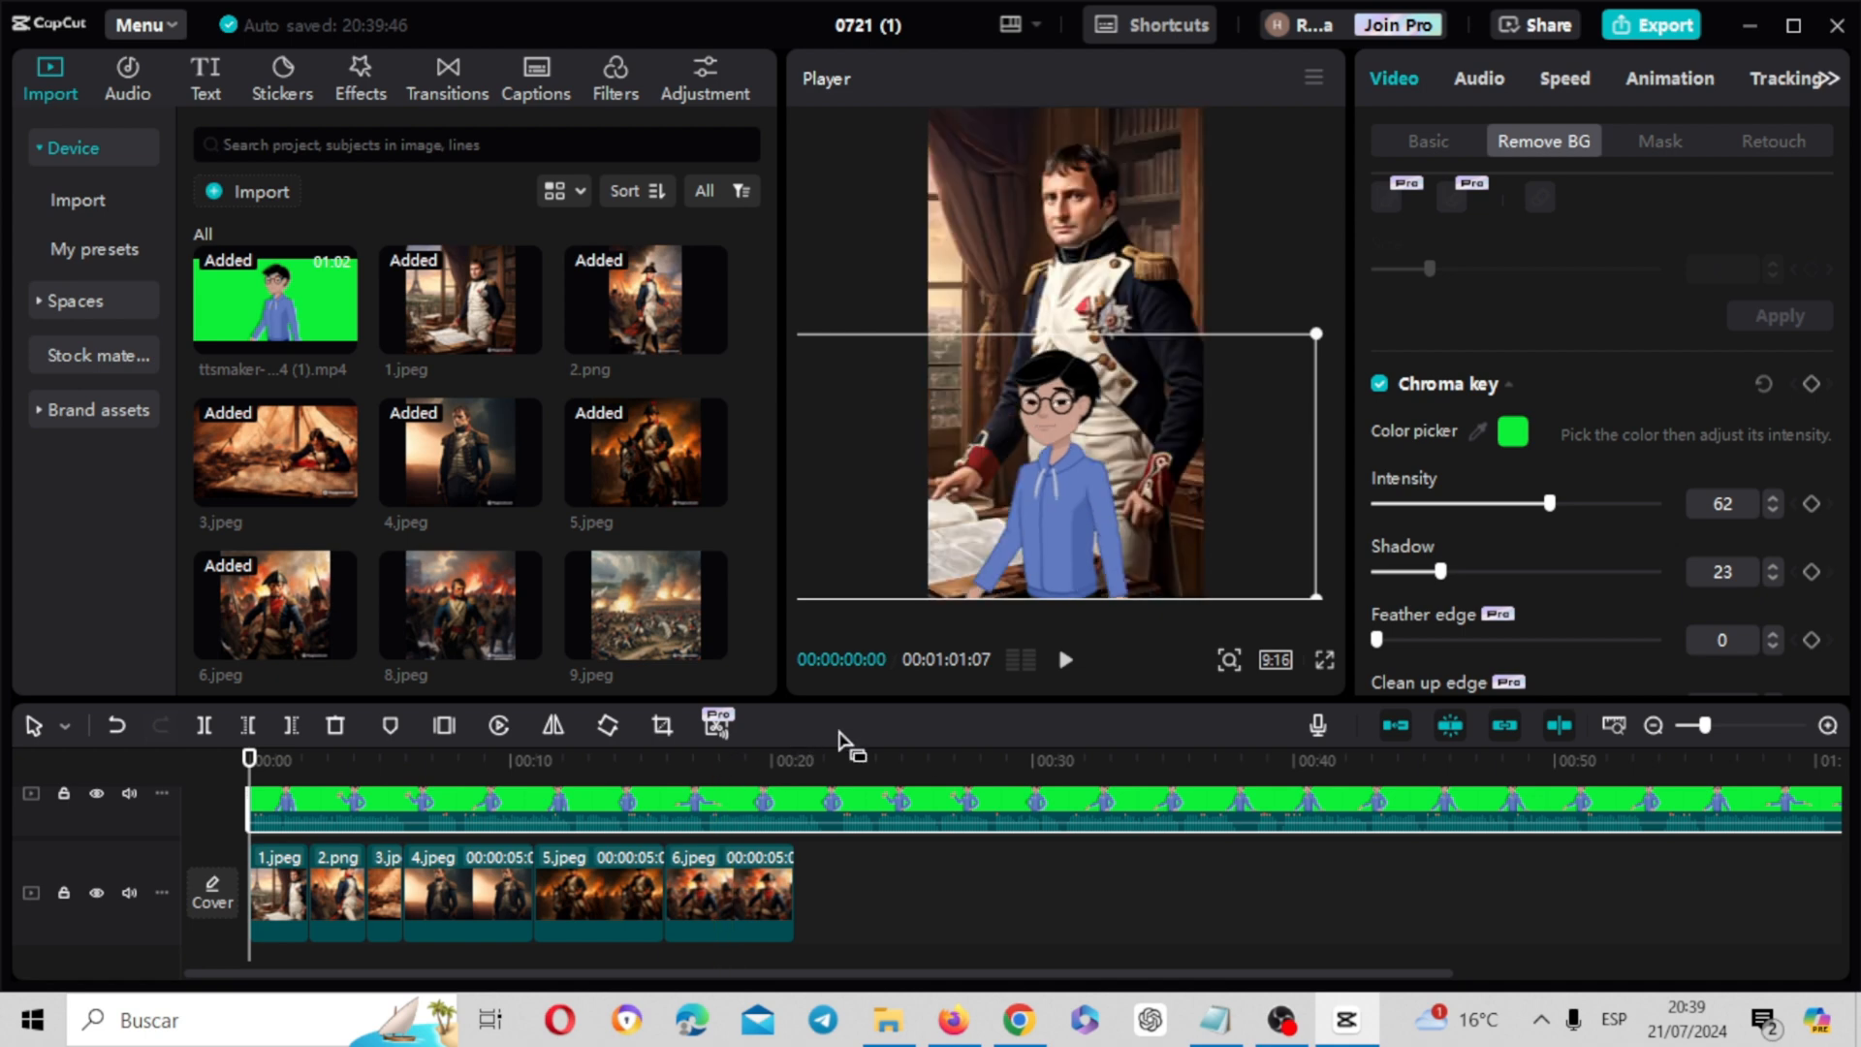
left_click(1066, 662)
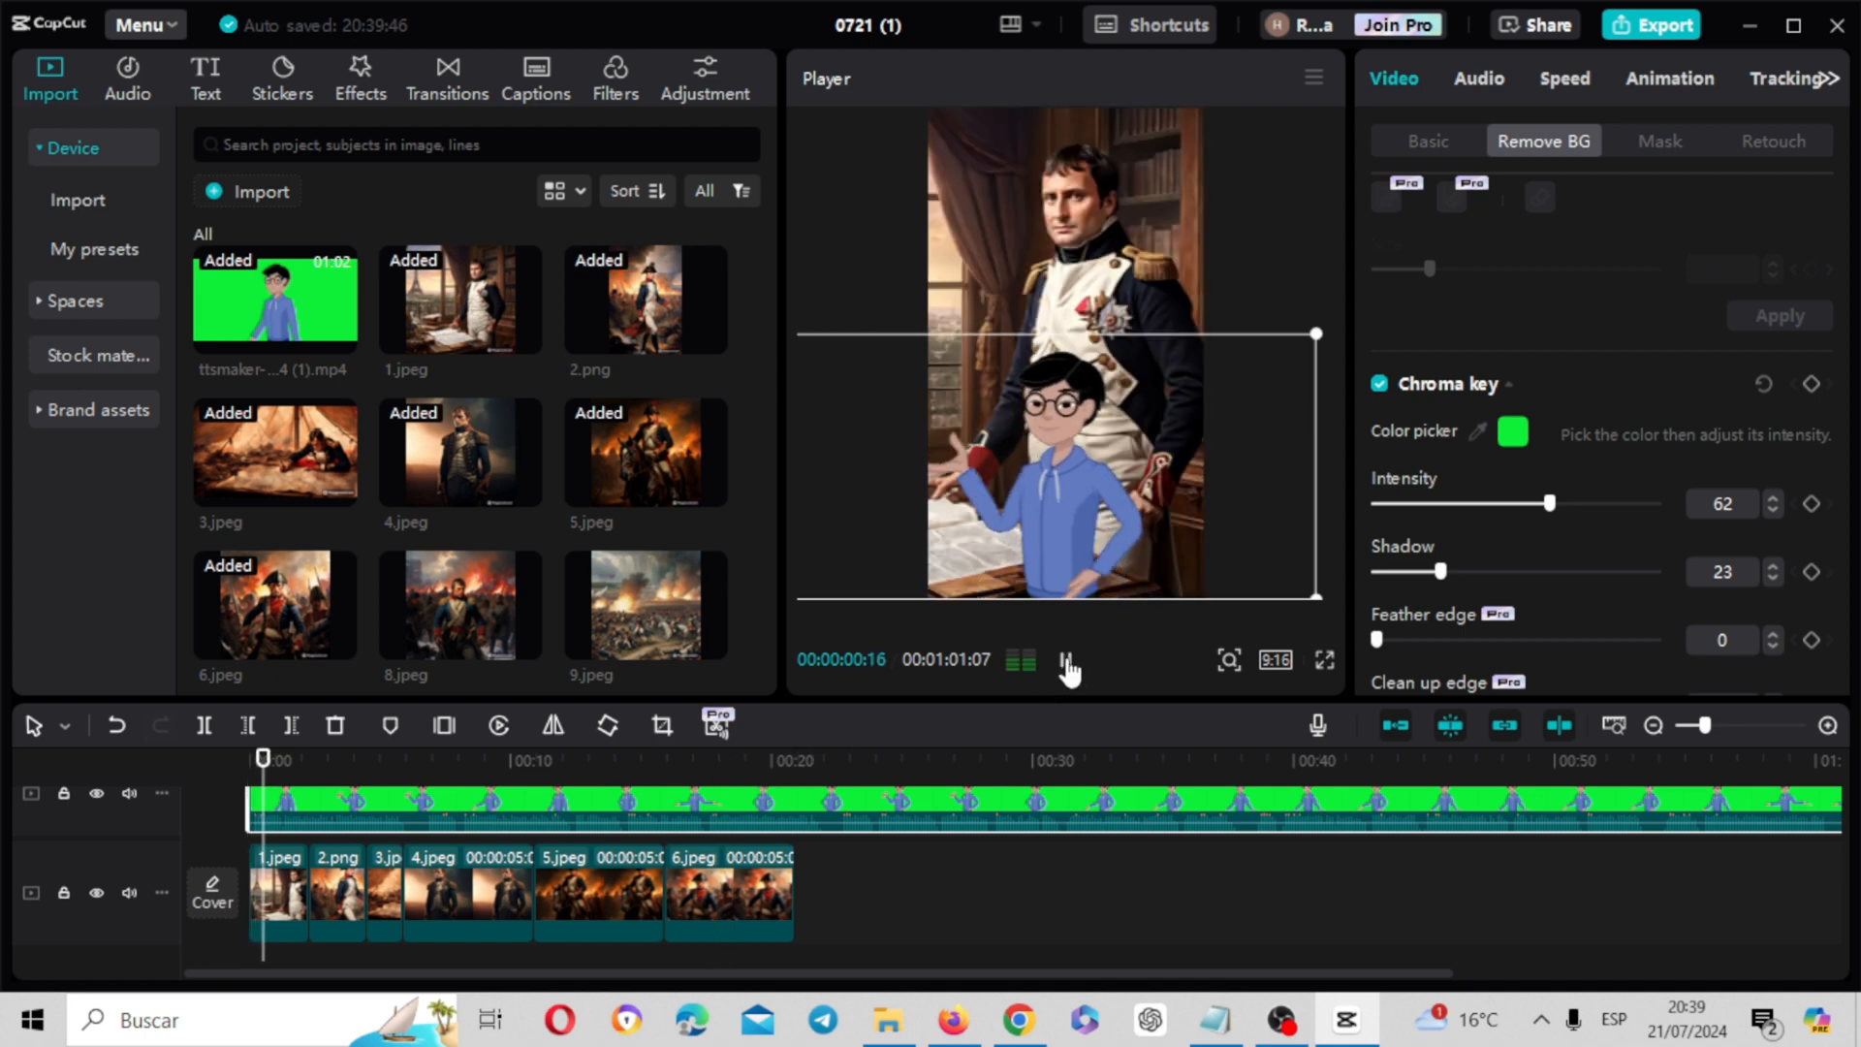
left_click_drag(1062, 545, 1084, 537)
left_click(1067, 662)
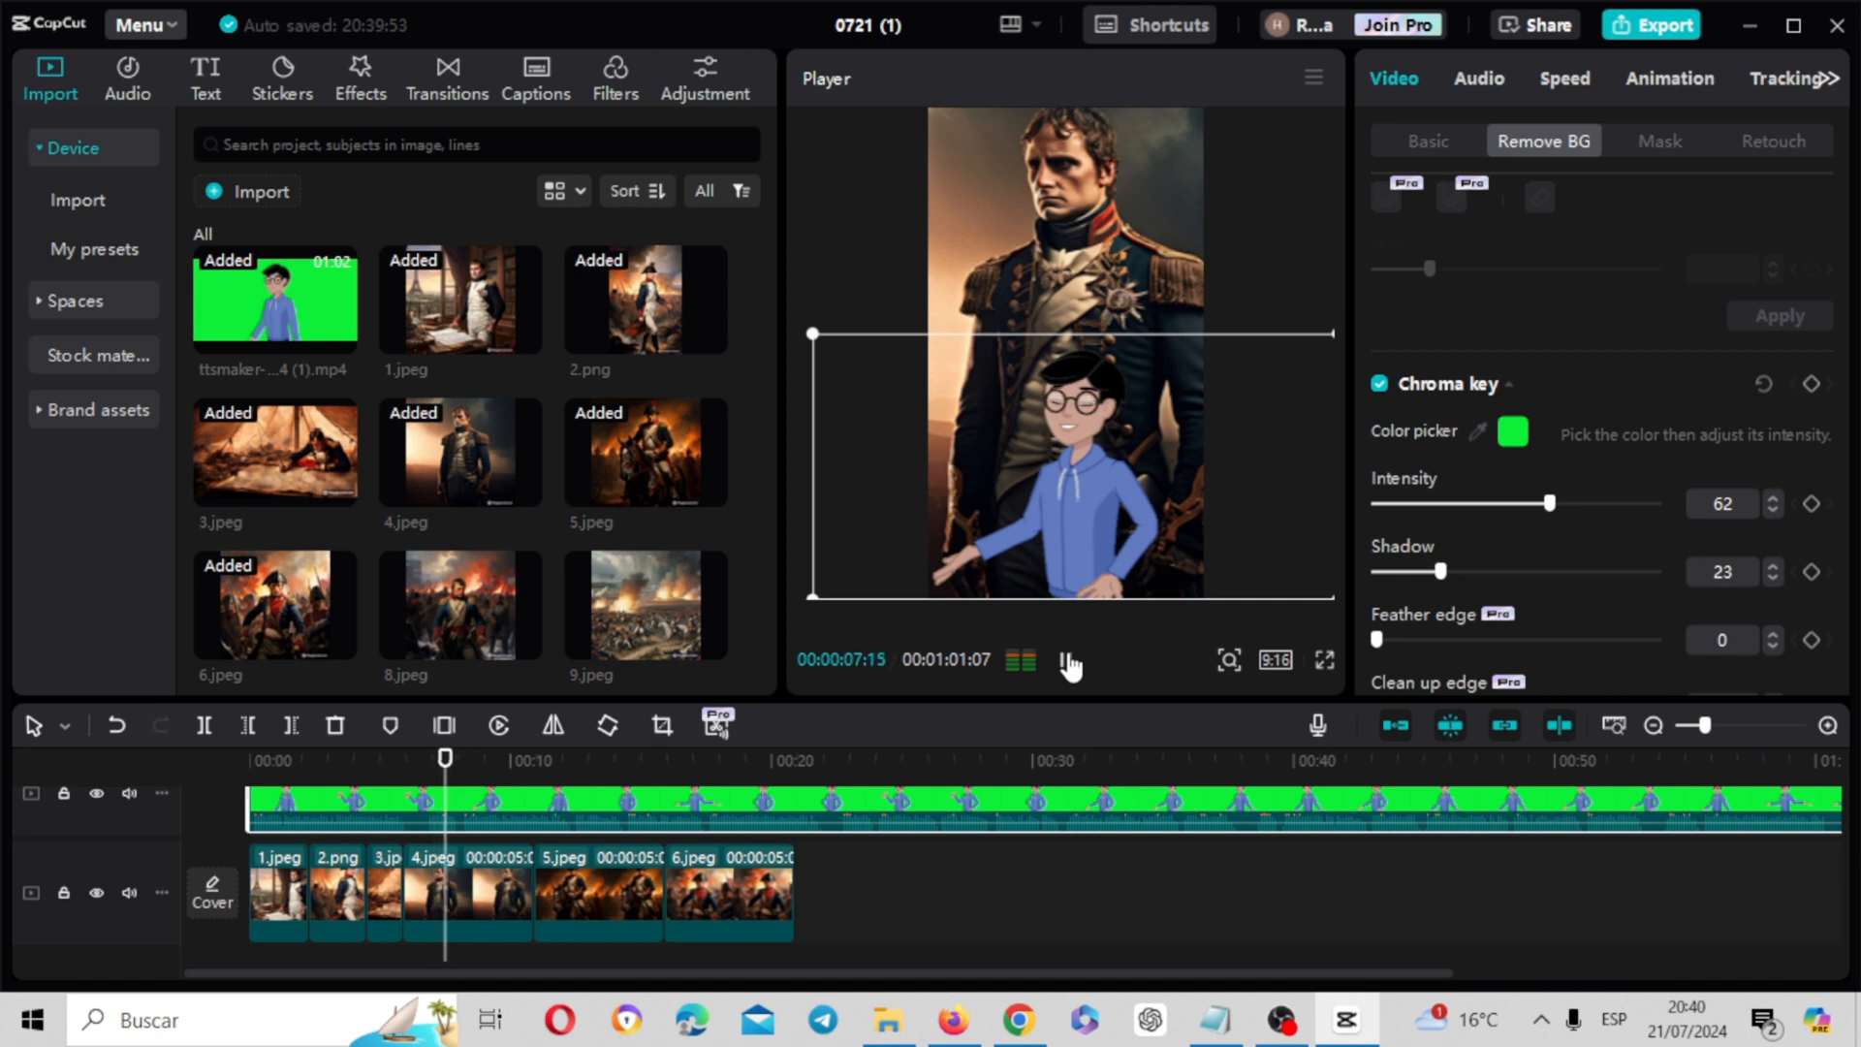
left_click(1068, 662)
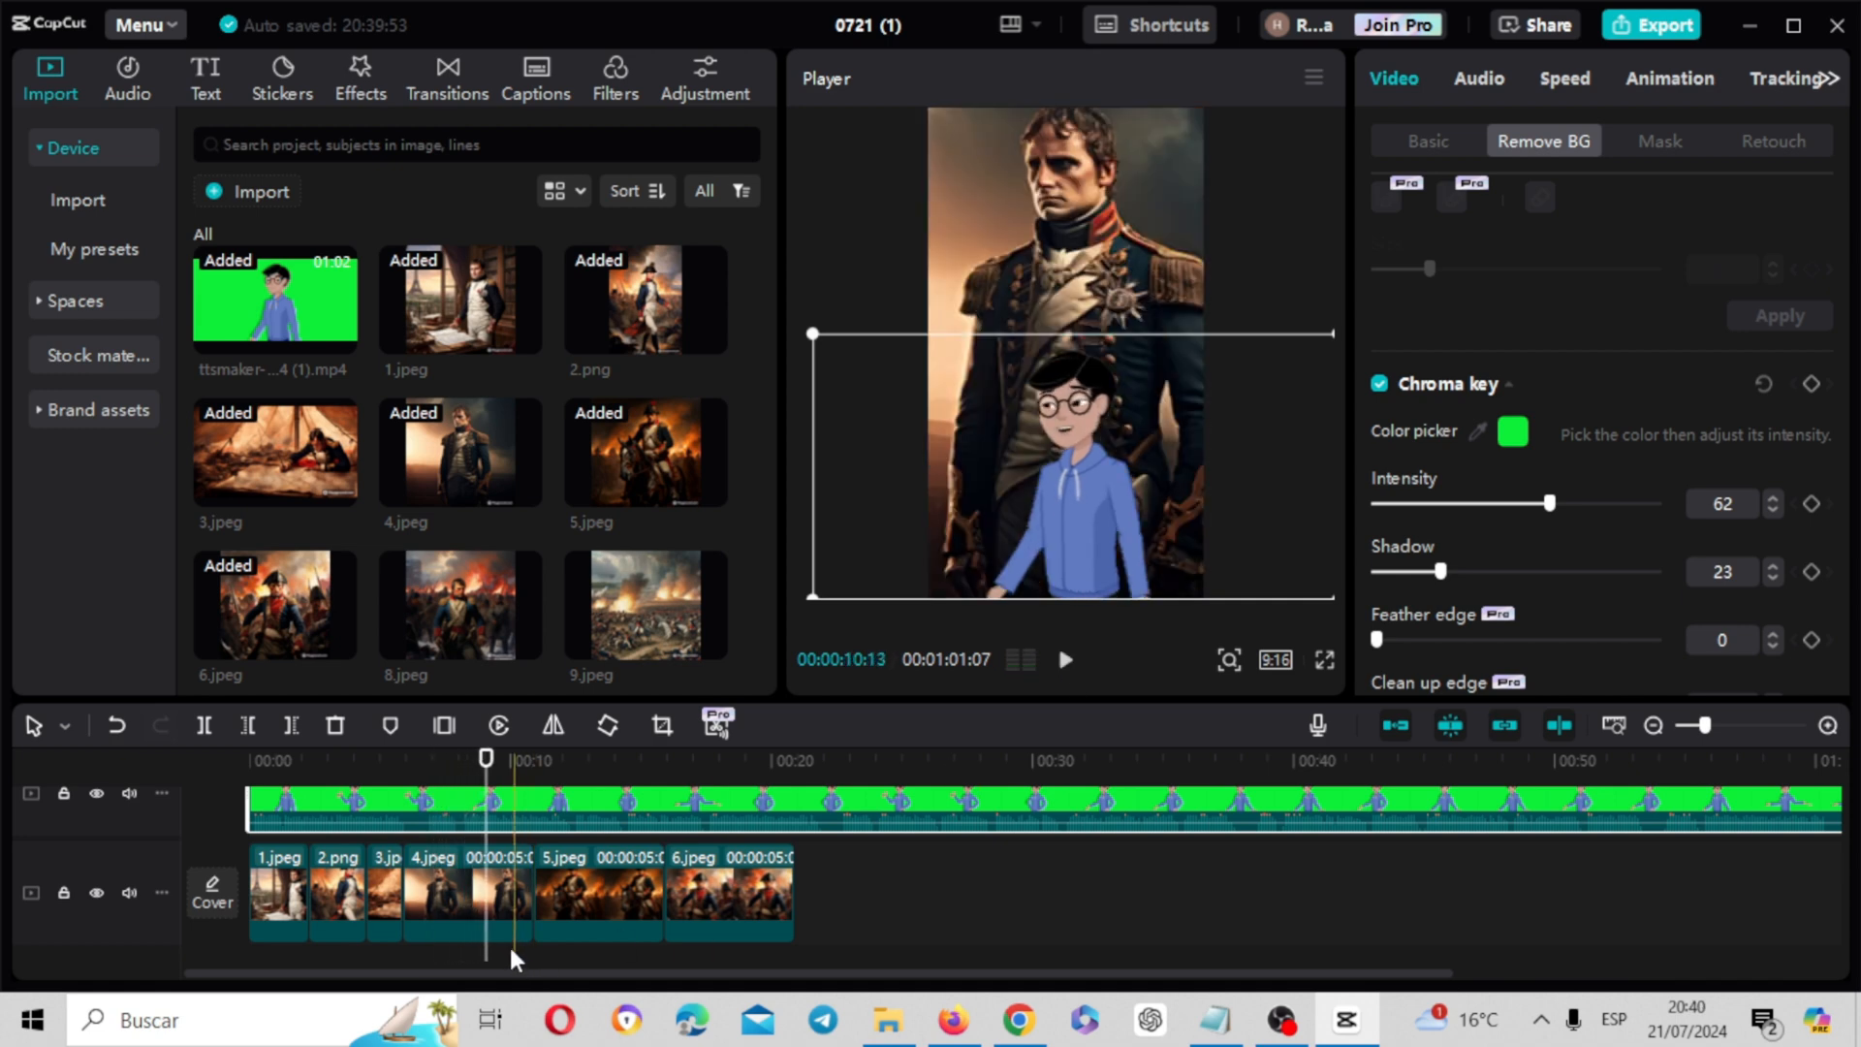
Move 3.jpeg after 4.jpeg, extend 4.jpeg to 00:00:06:08 and 6.jpeg to 00:00:10:04, and preview from the start of 6.jpeg
left_click_drag(407, 888, 508, 890)
left_click_drag(487, 789, 304, 790)
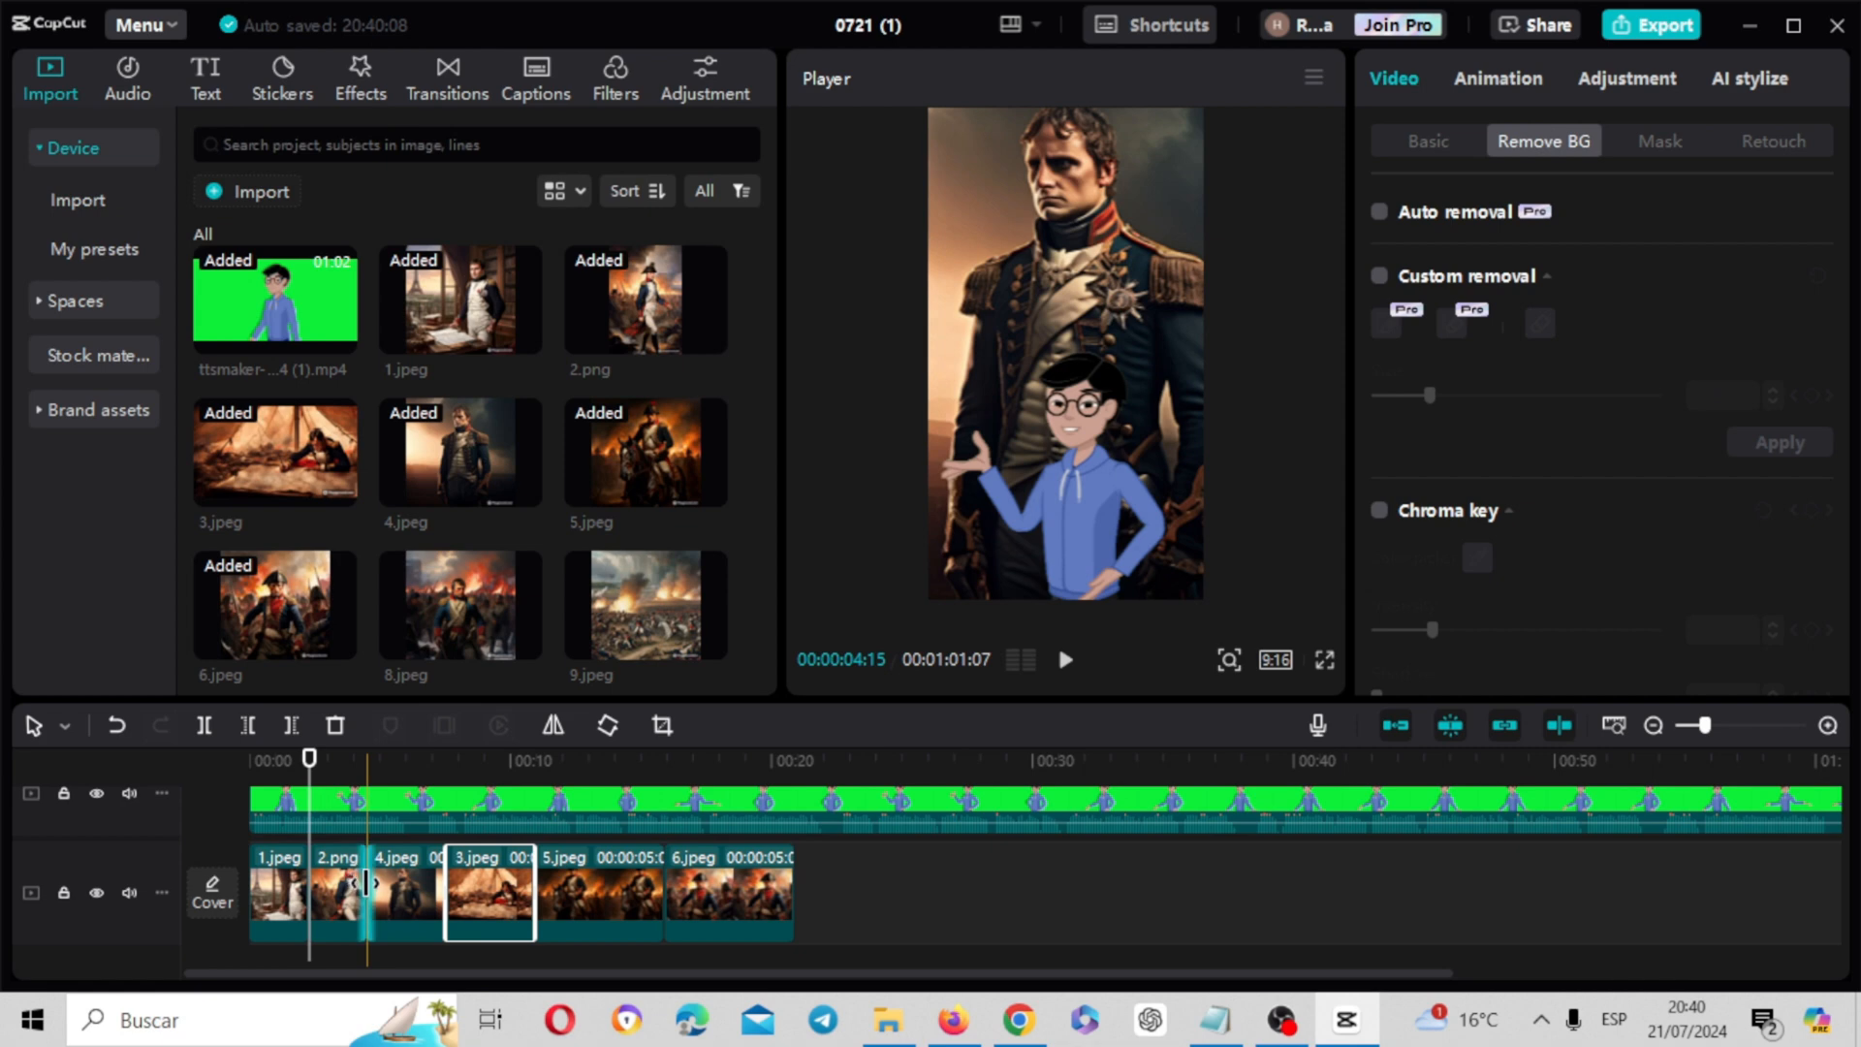
left_click_drag(367, 882, 790, 903)
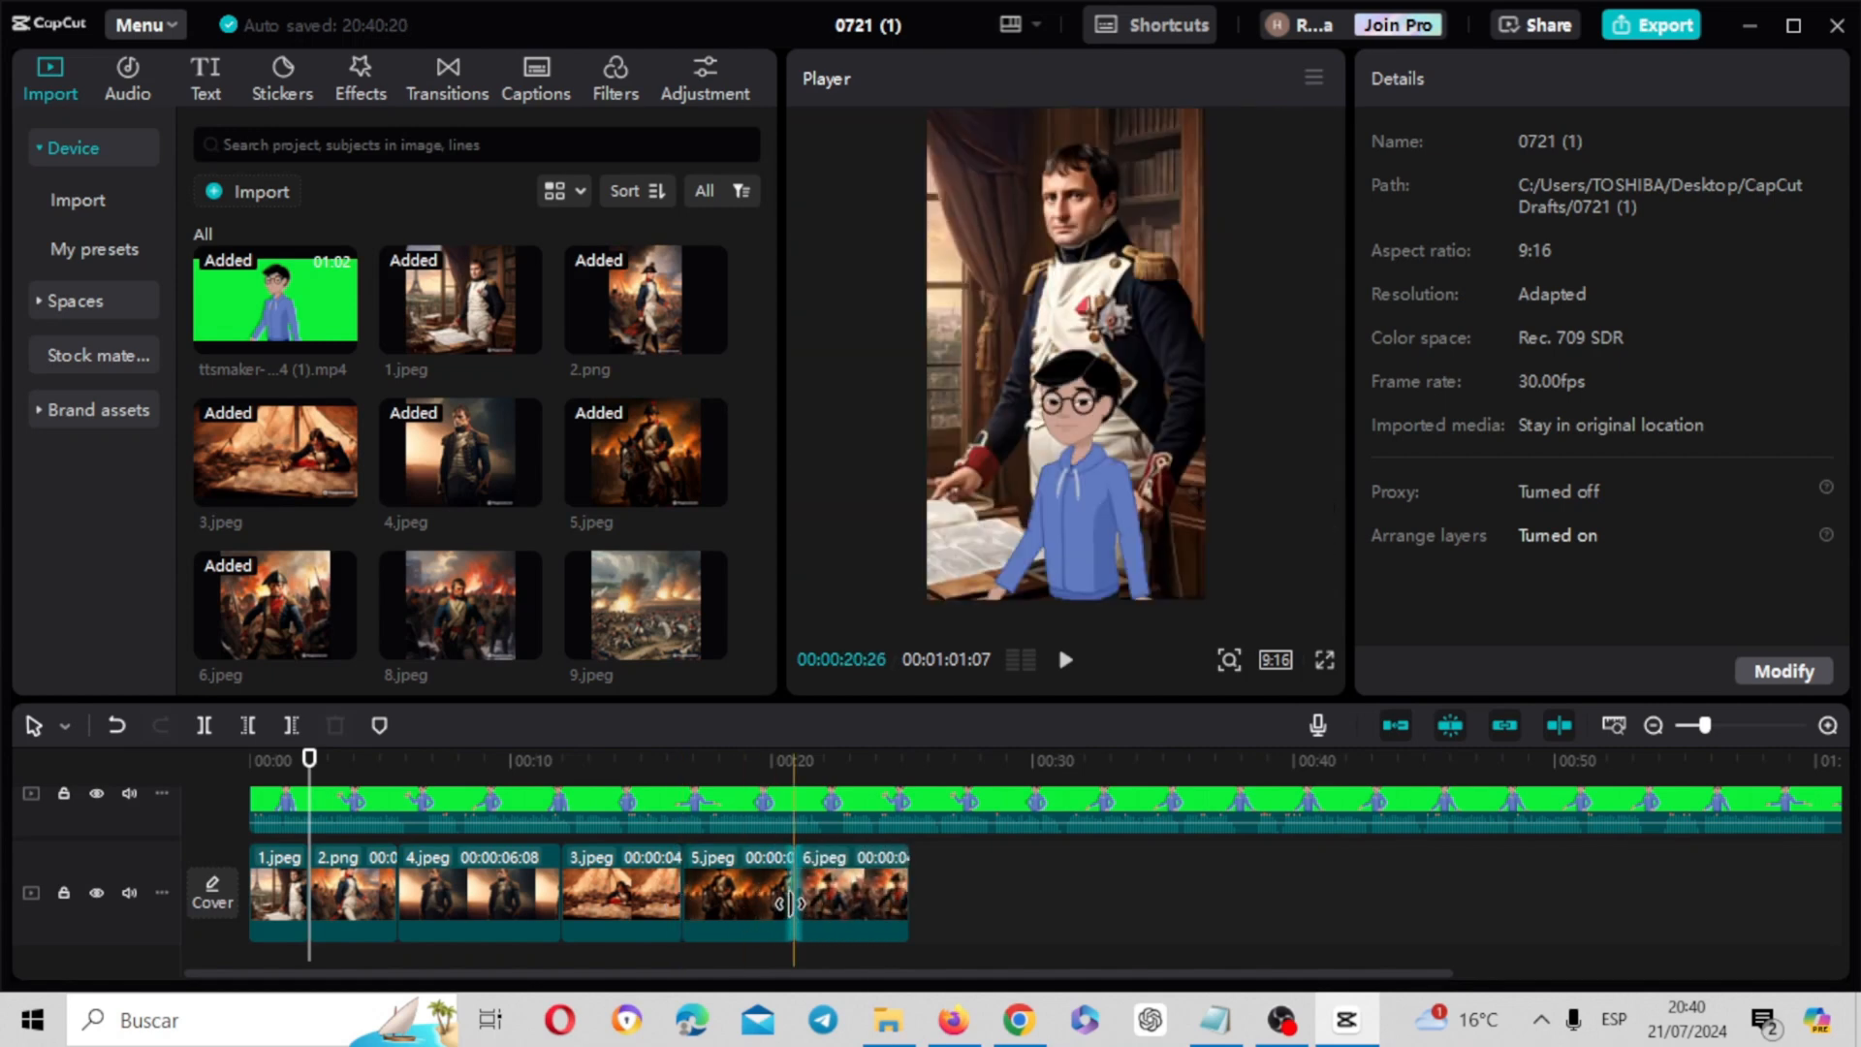
left_click_drag(904, 892, 1055, 892)
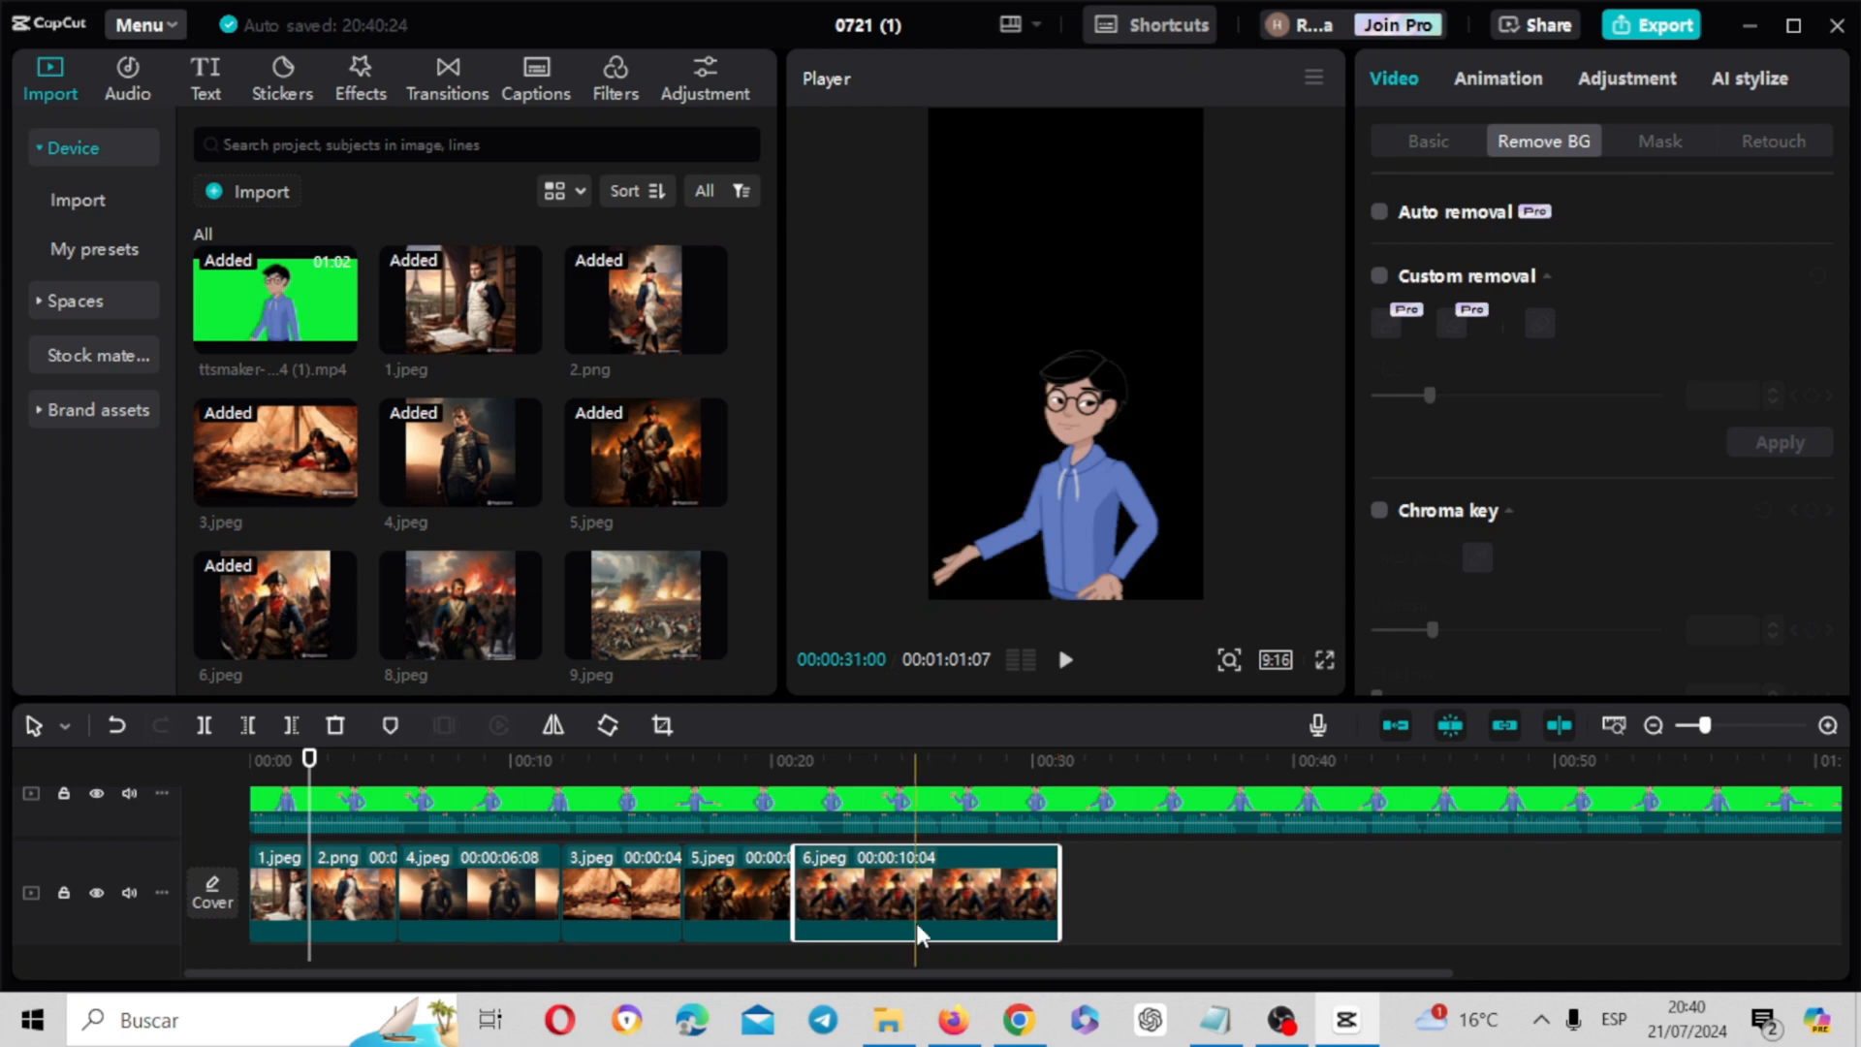
left_click_drag(312, 766, 794, 762)
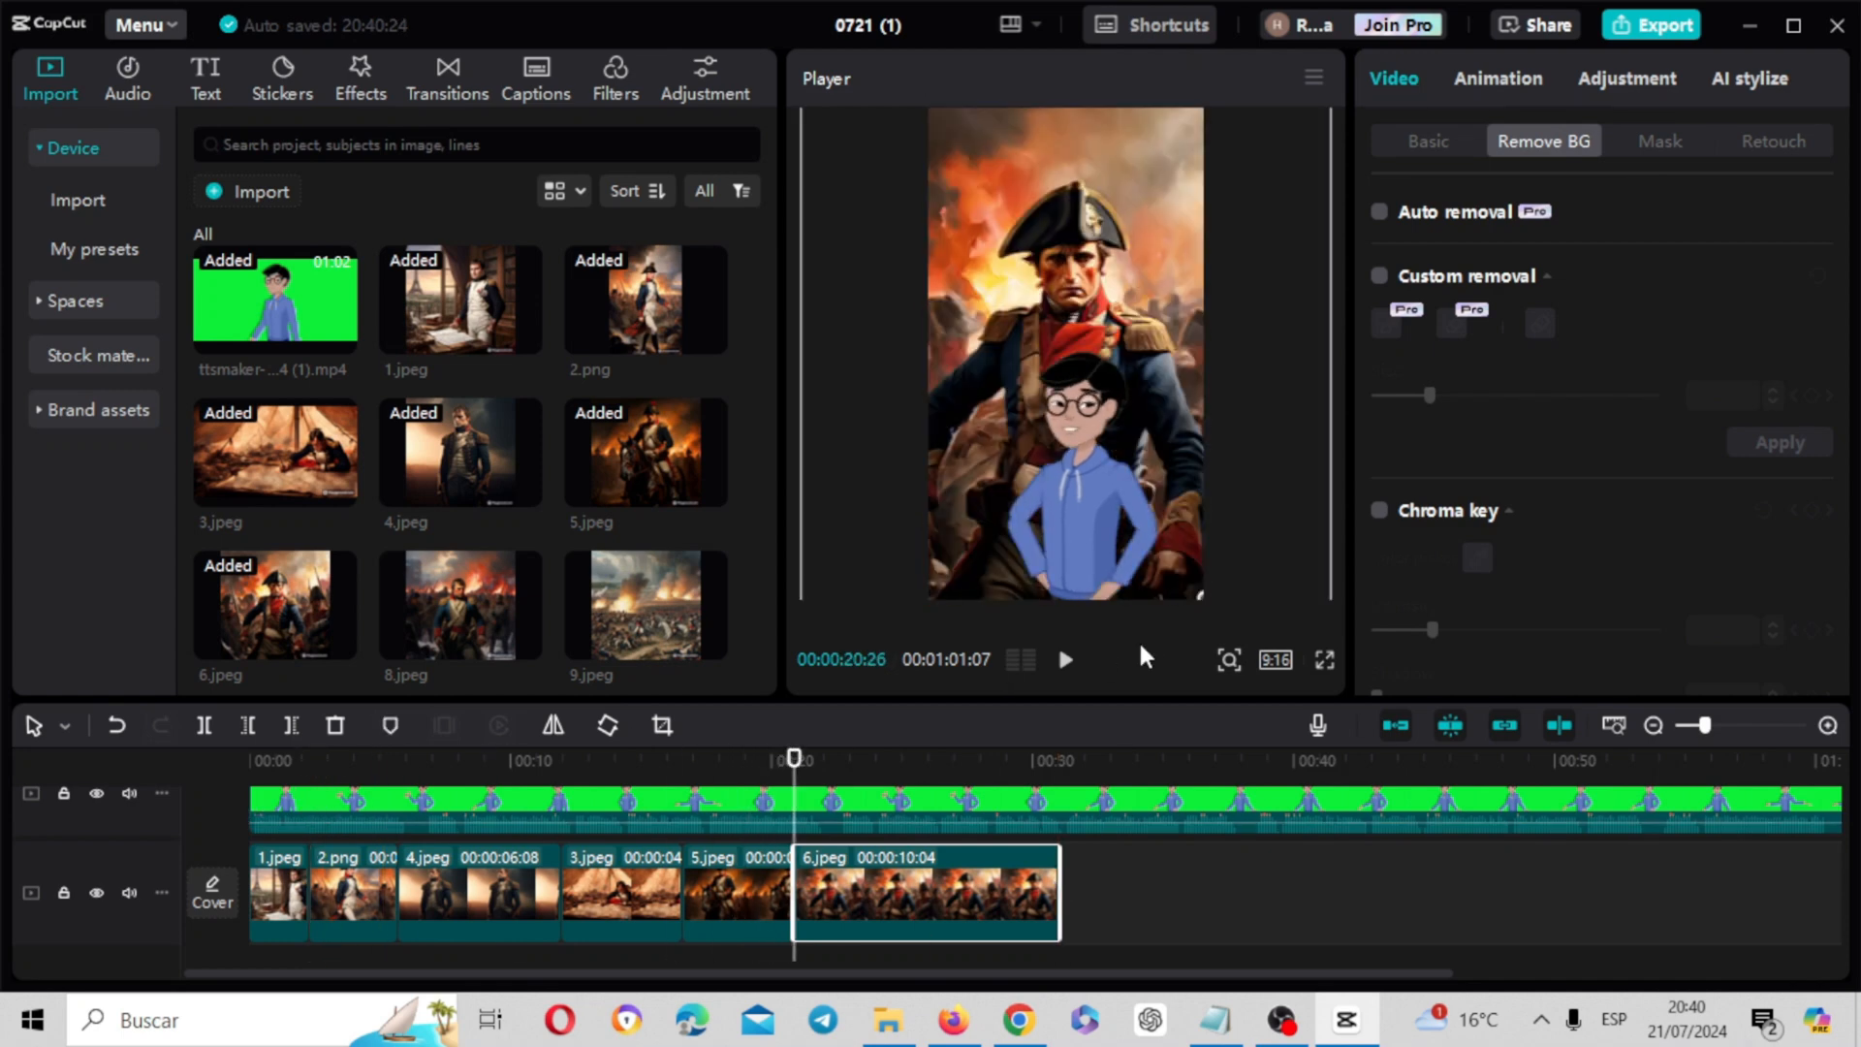
left_click(1065, 660)
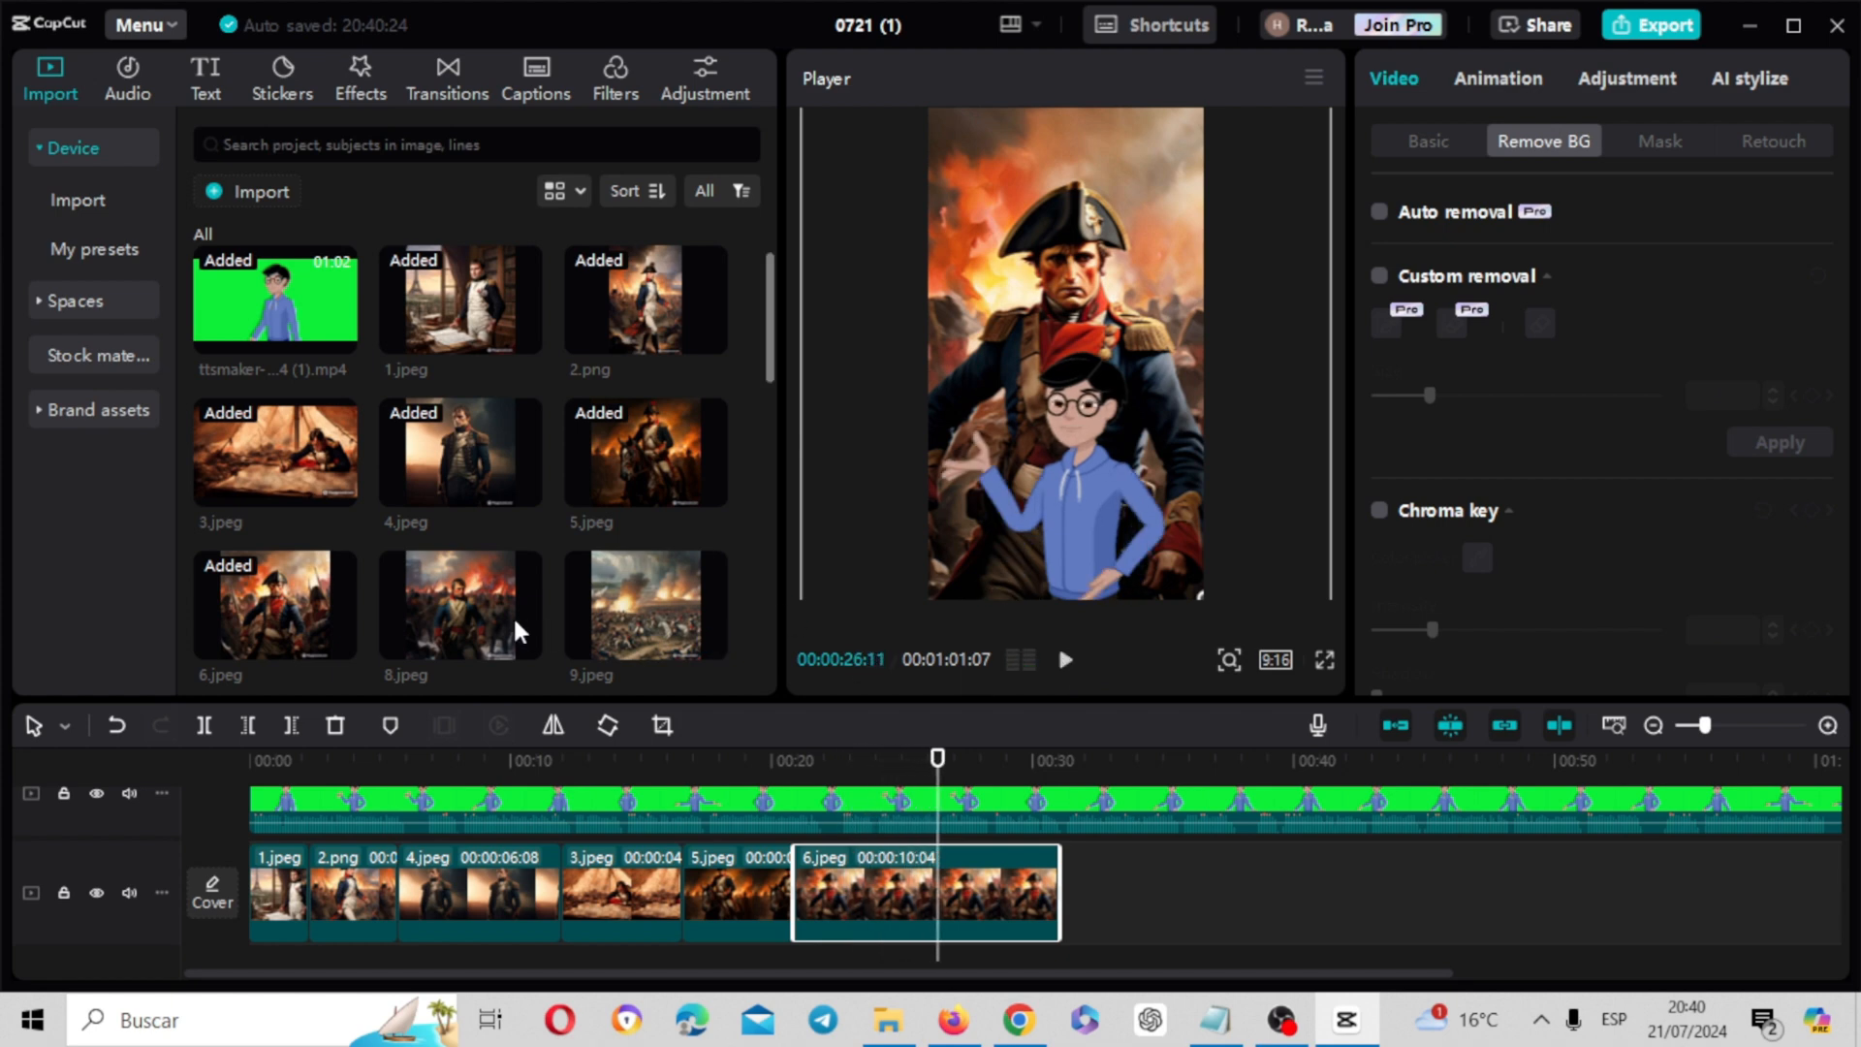
Append 8.jpeg after the 6.jpeg clip and enlarge it to fill the vertical frame
left_click_drag(521, 632, 1061, 887)
left_click_drag(939, 790, 1113, 790)
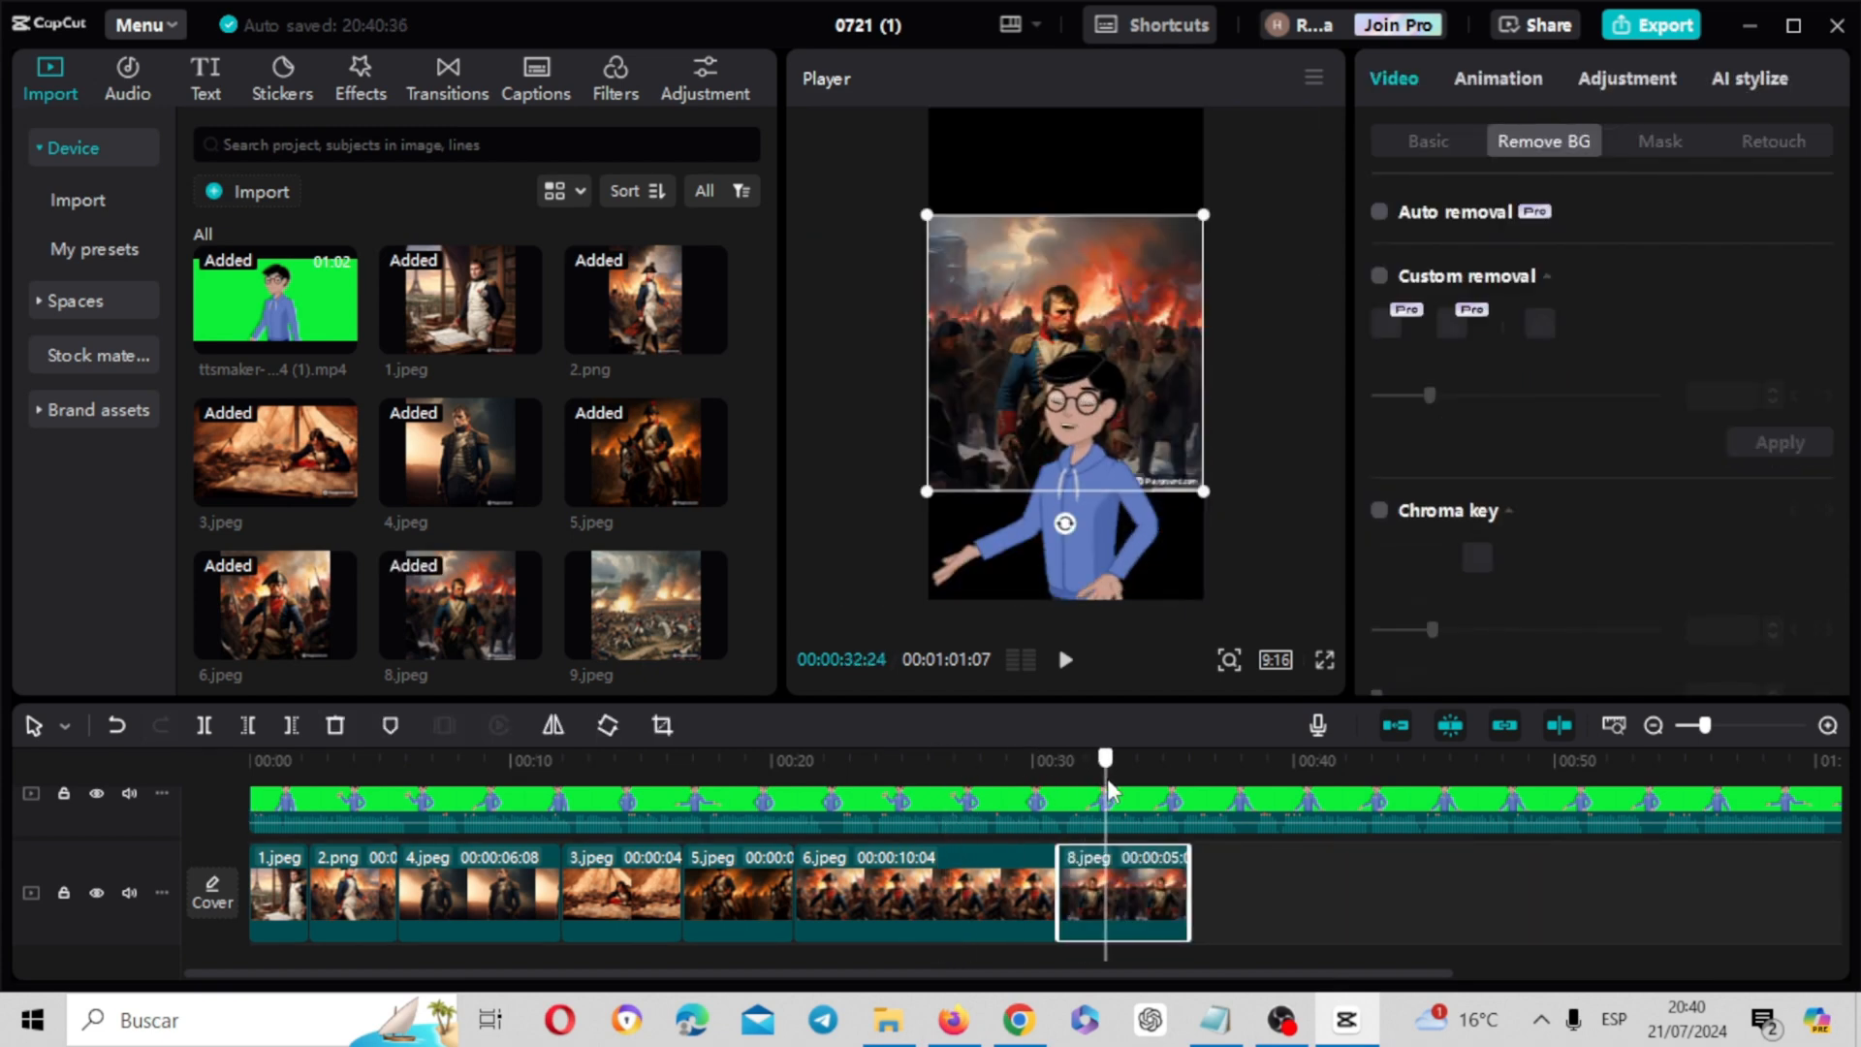
left_click_drag(1208, 497, 1402, 706)
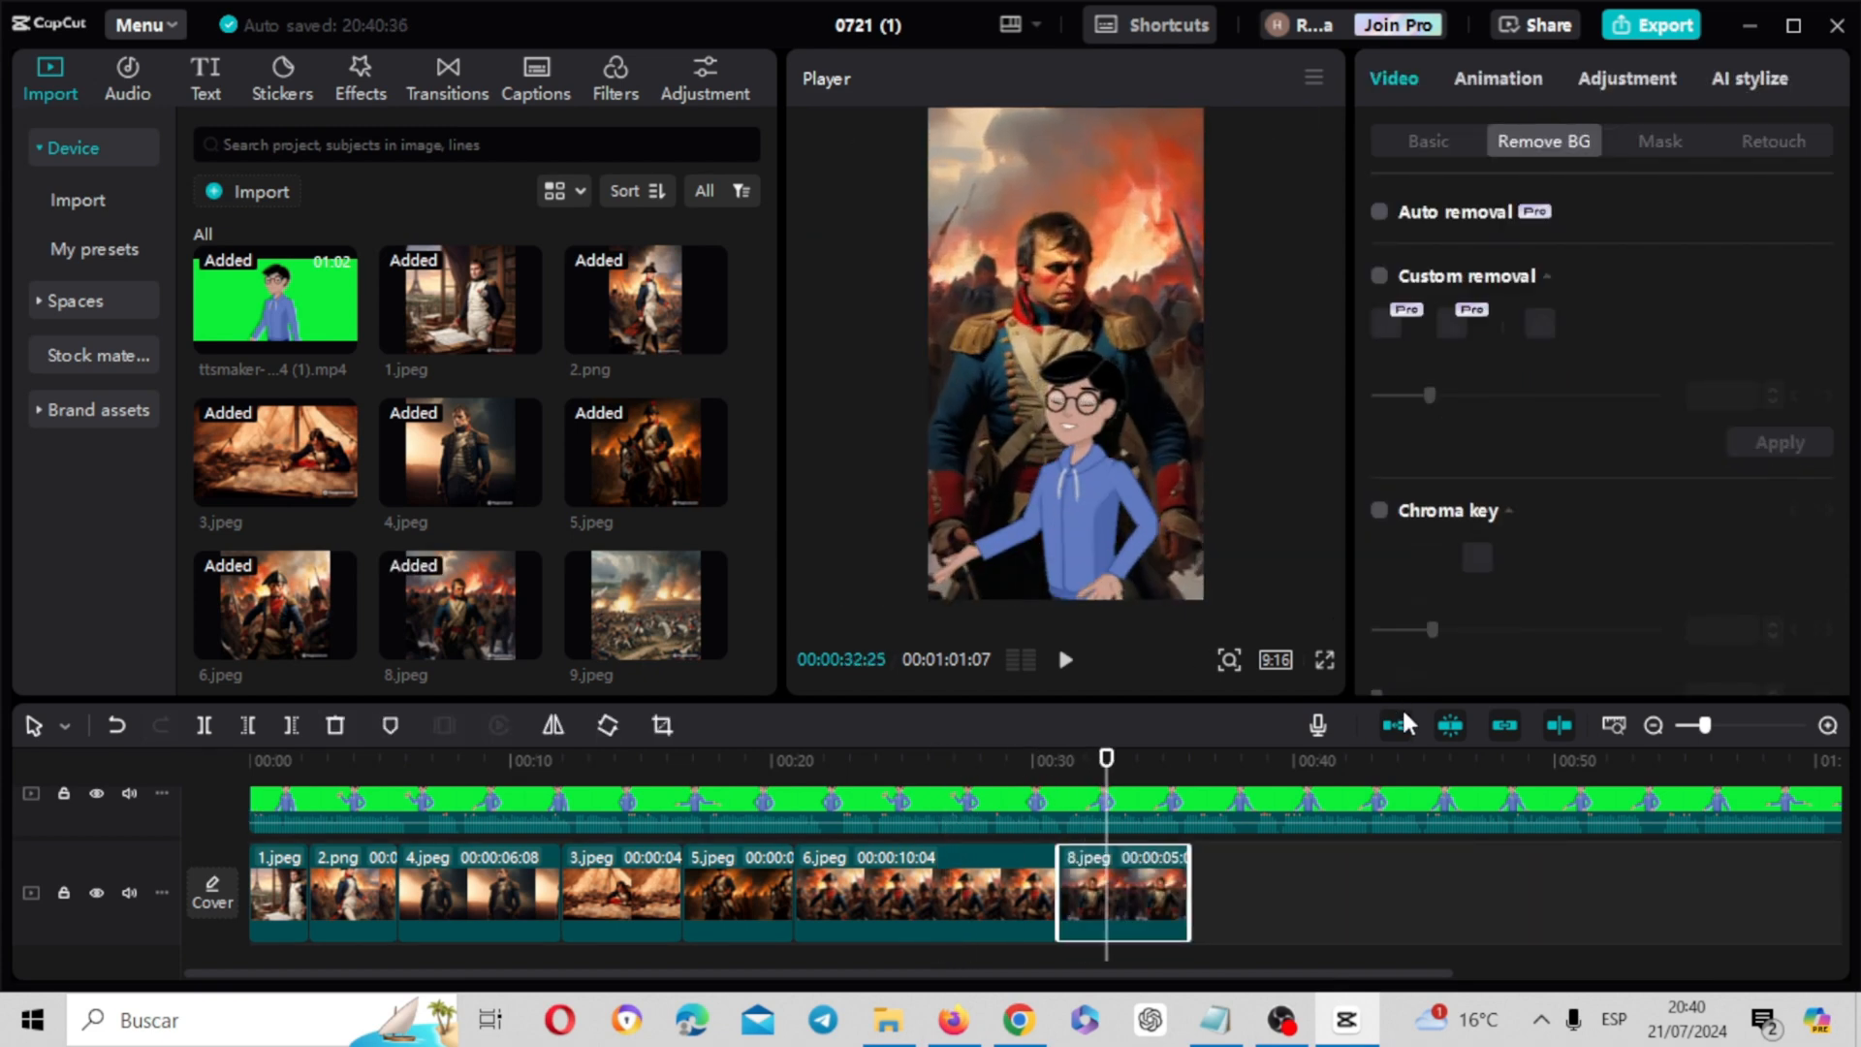
Append 9.jpeg after the 8.jpeg clip and enlarge it to fill the vertical frame
left_click(1188, 762)
scroll(775, 444, "down", 1)
scroll(766, 448, "down", 2)
left_click_drag(646, 417, 1194, 886)
left_click_drag(1205, 495, 1336, 704)
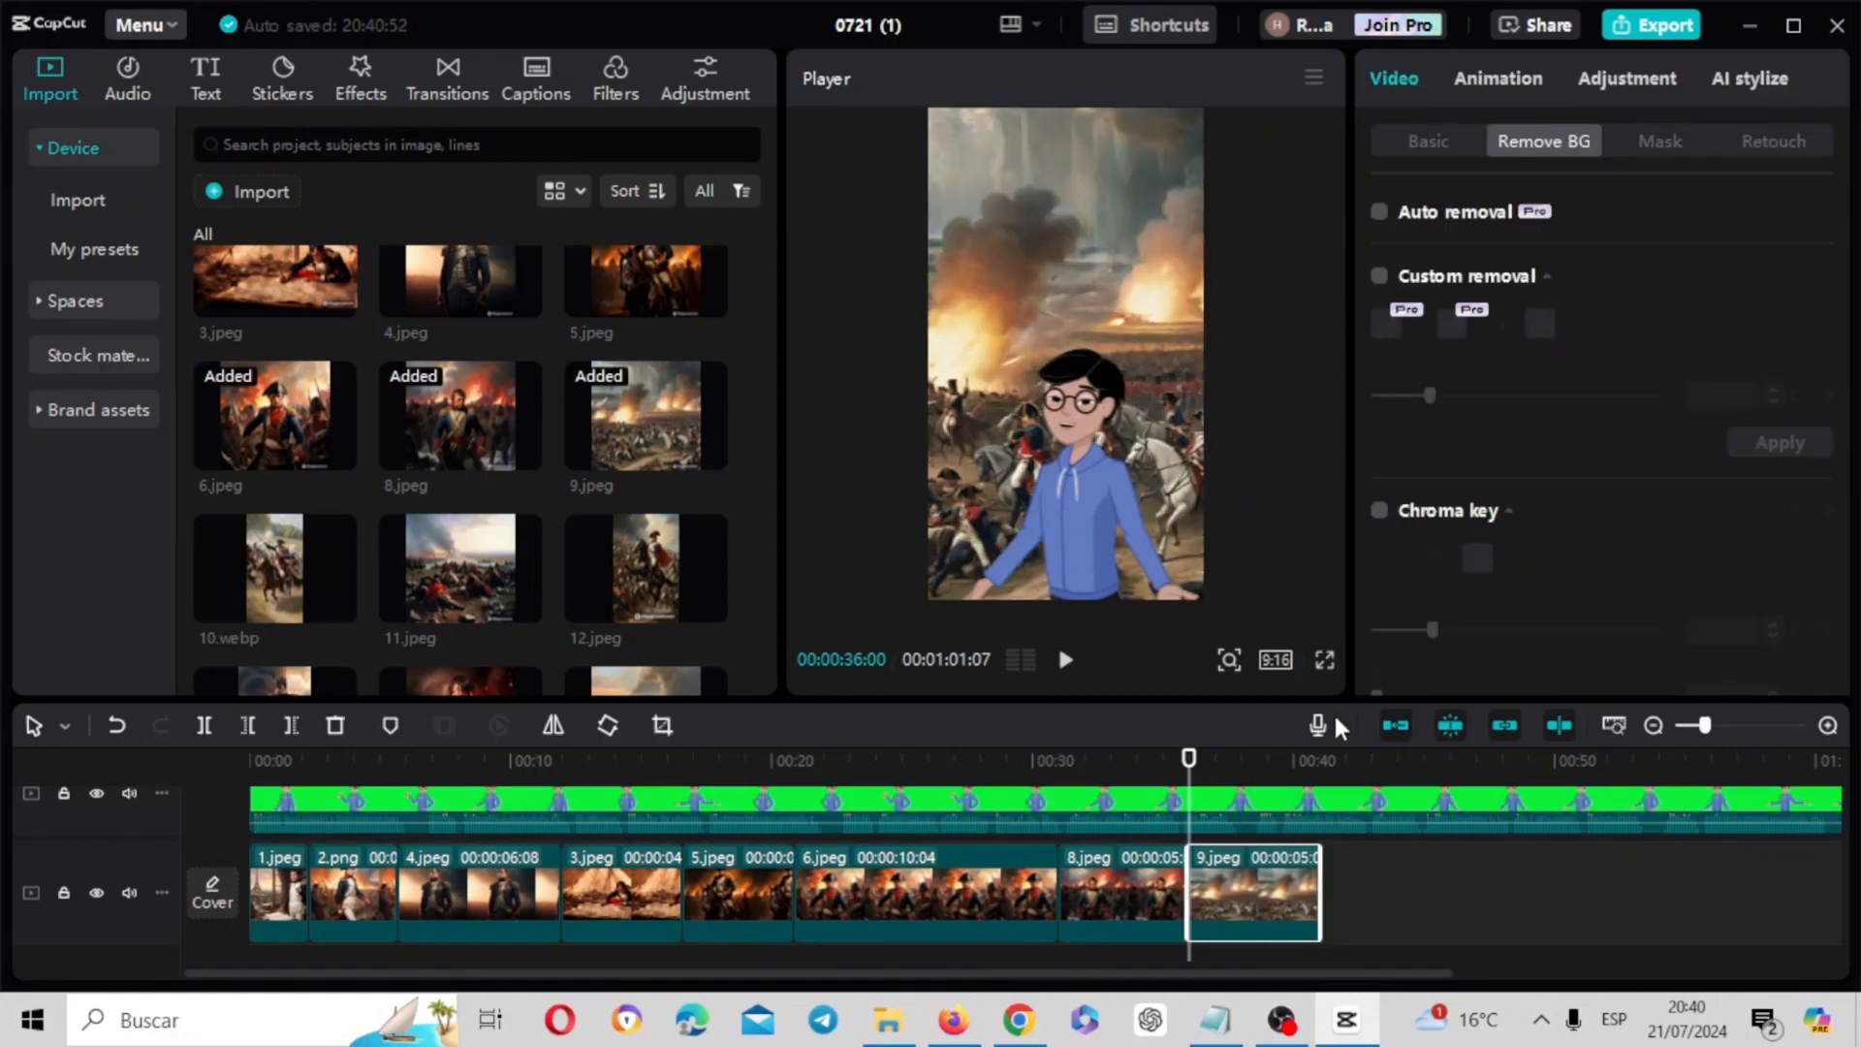
Append 10.webp to the image track after the 9.jpeg clip
left_click(1302, 762)
left_click_drag(1705, 725, 1683, 725)
left_click_drag(275, 568, 523, 877)
left_click(551, 756)
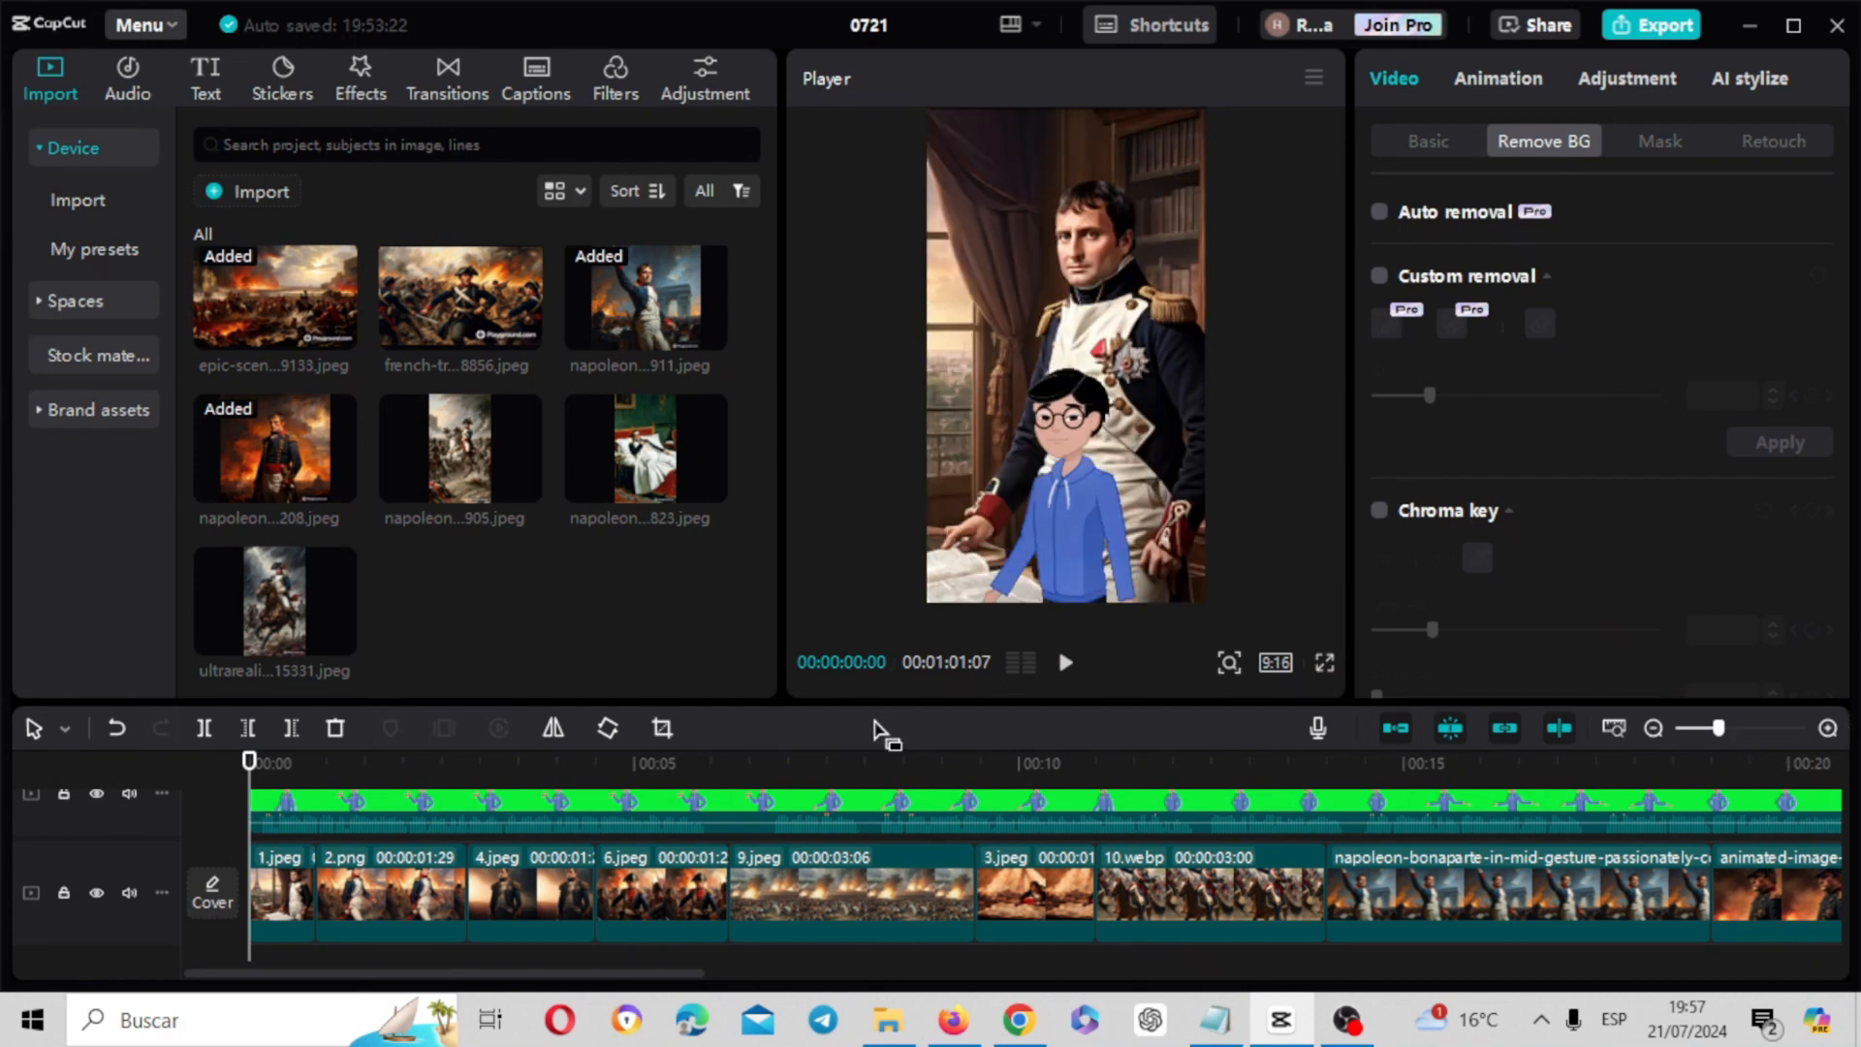
Play back the assembled image sequence and add the Glare transition between the 1.jpeg and 2.png clips
left_click(1070, 665)
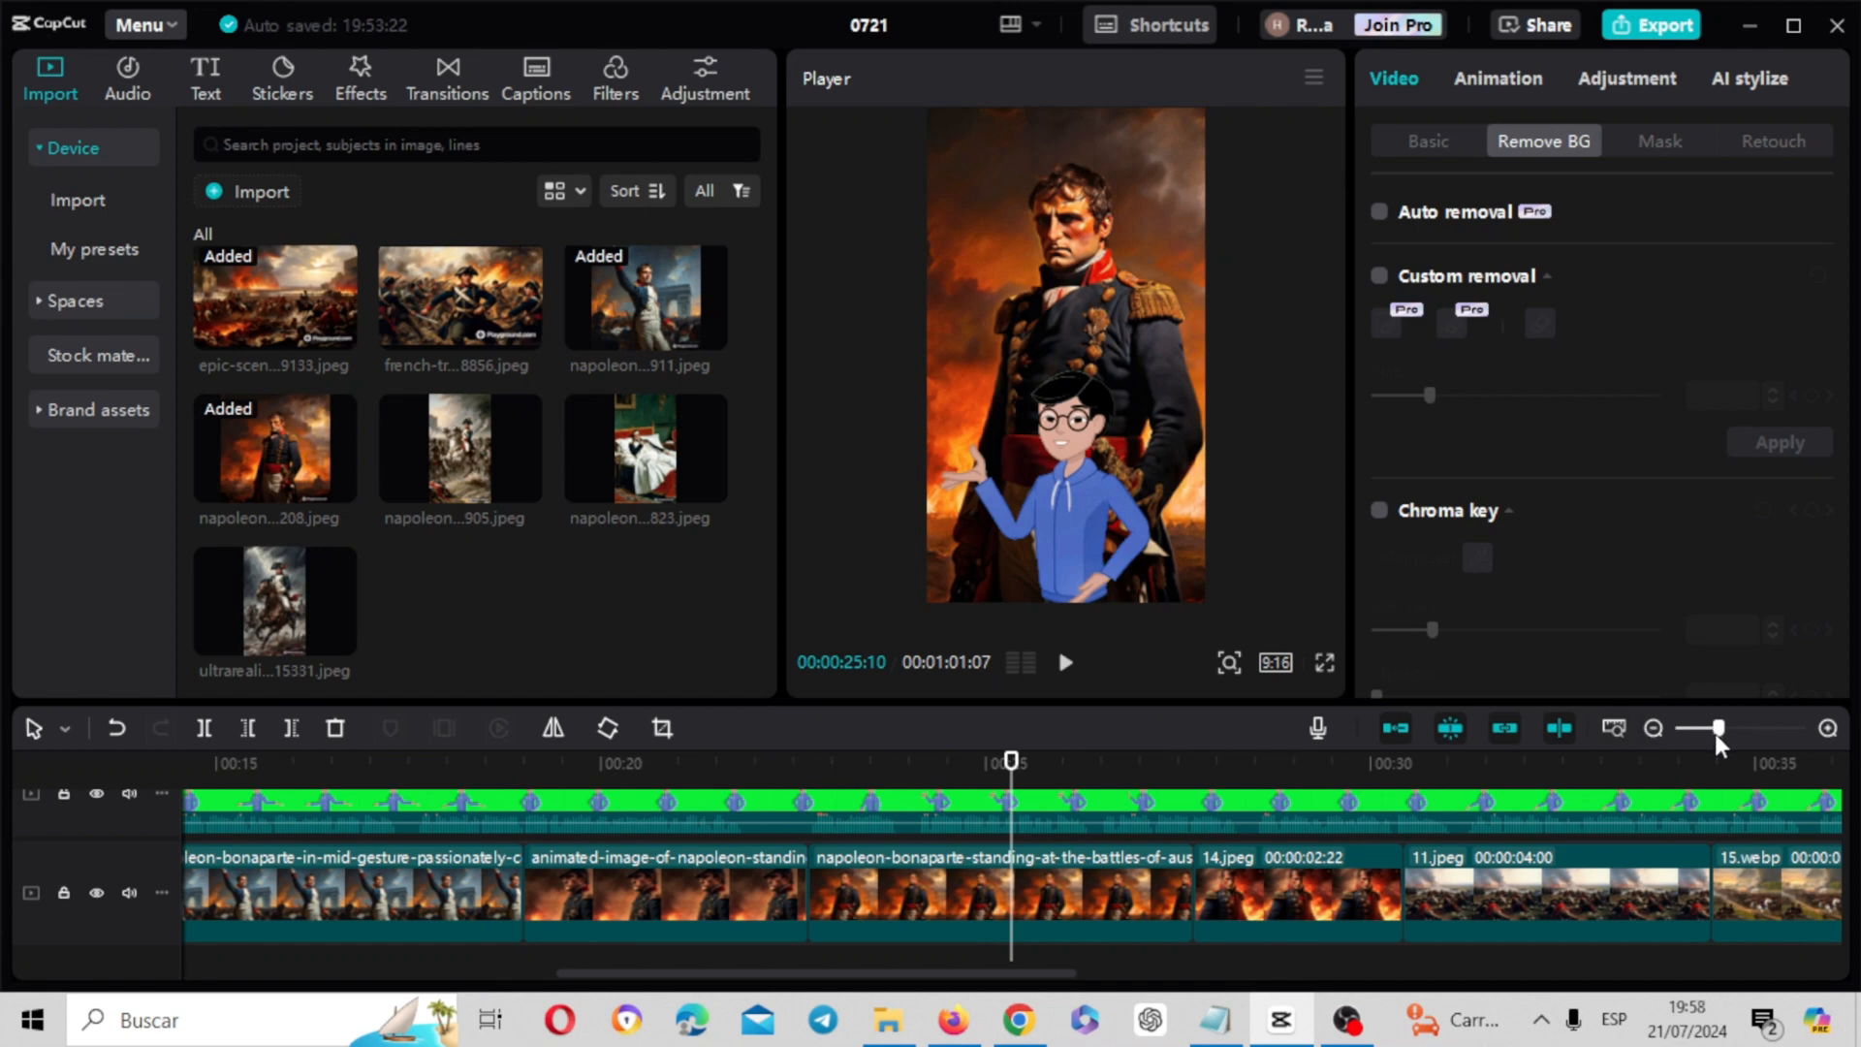
mouse_move(1717, 743)
left_mouse_down()
mouse_move(1677, 734)
mouse_move(1705, 733)
left_mouse_up()
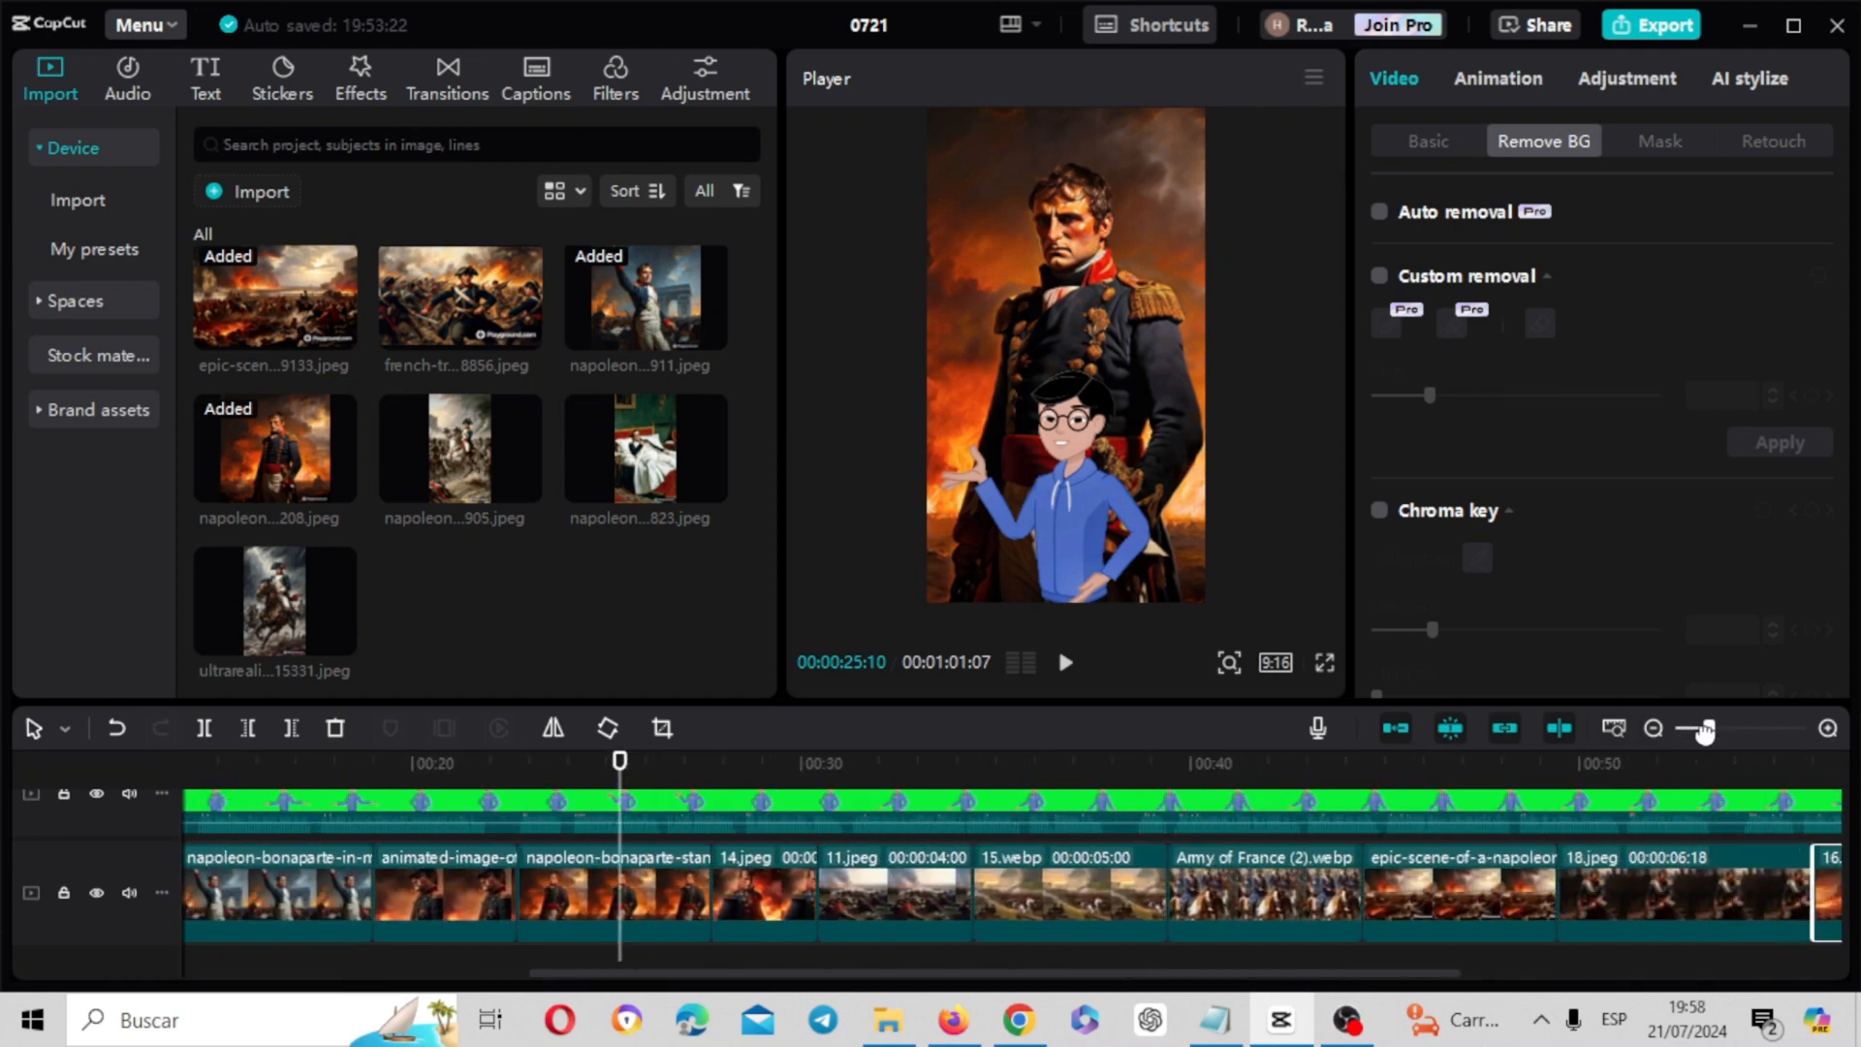
left_click(441, 98)
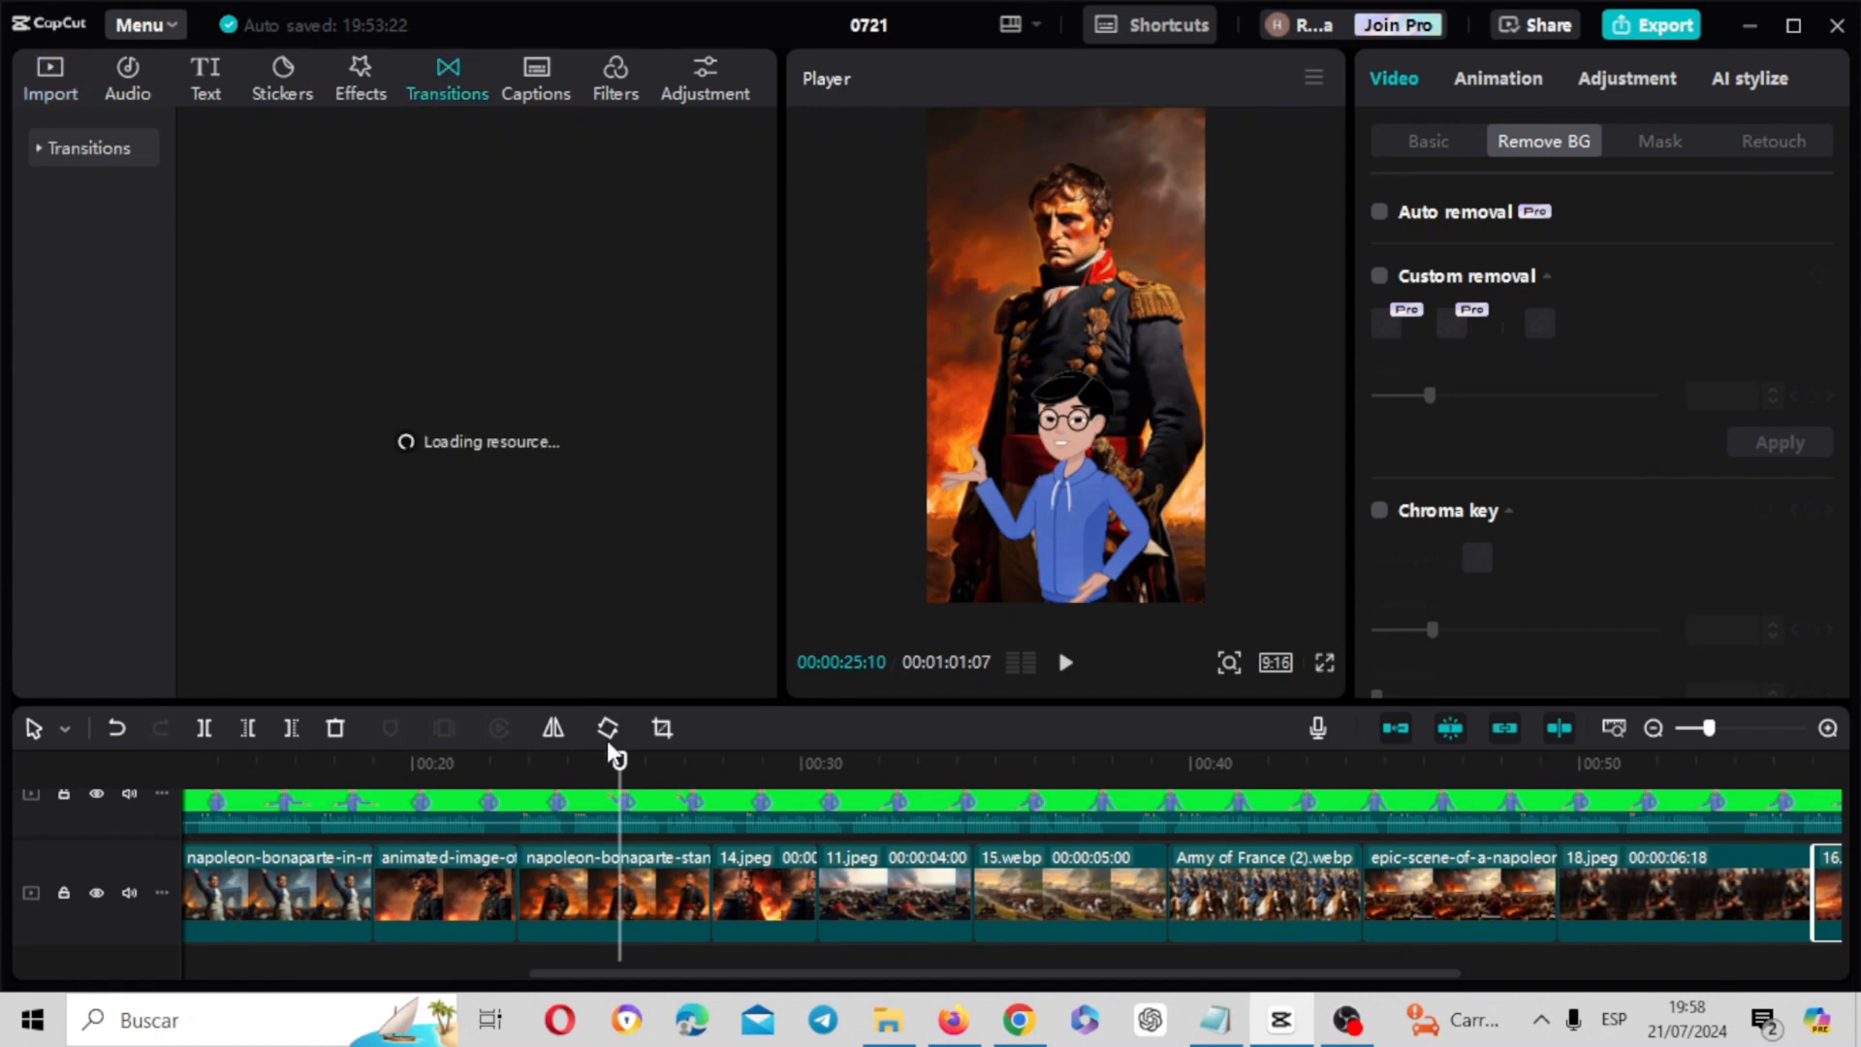
left_click_drag(617, 772, 268, 773)
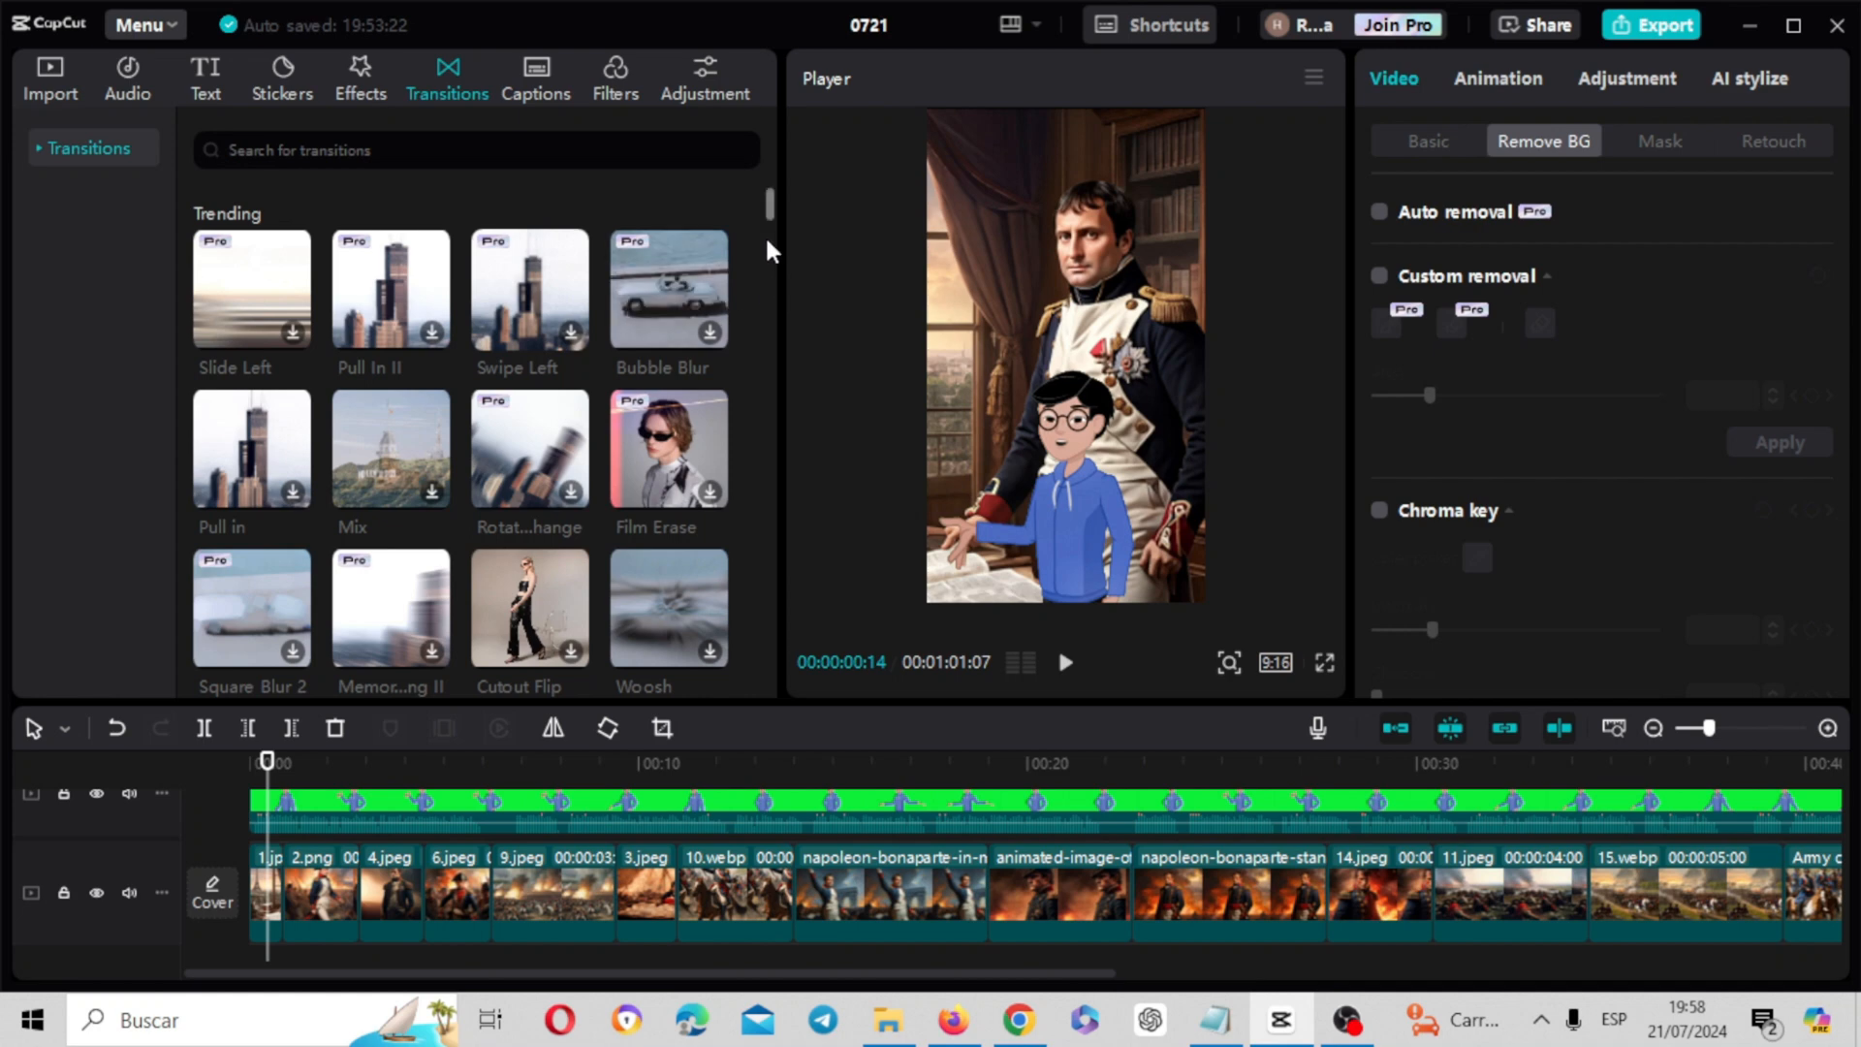
left_click_drag(768, 223, 769, 282)
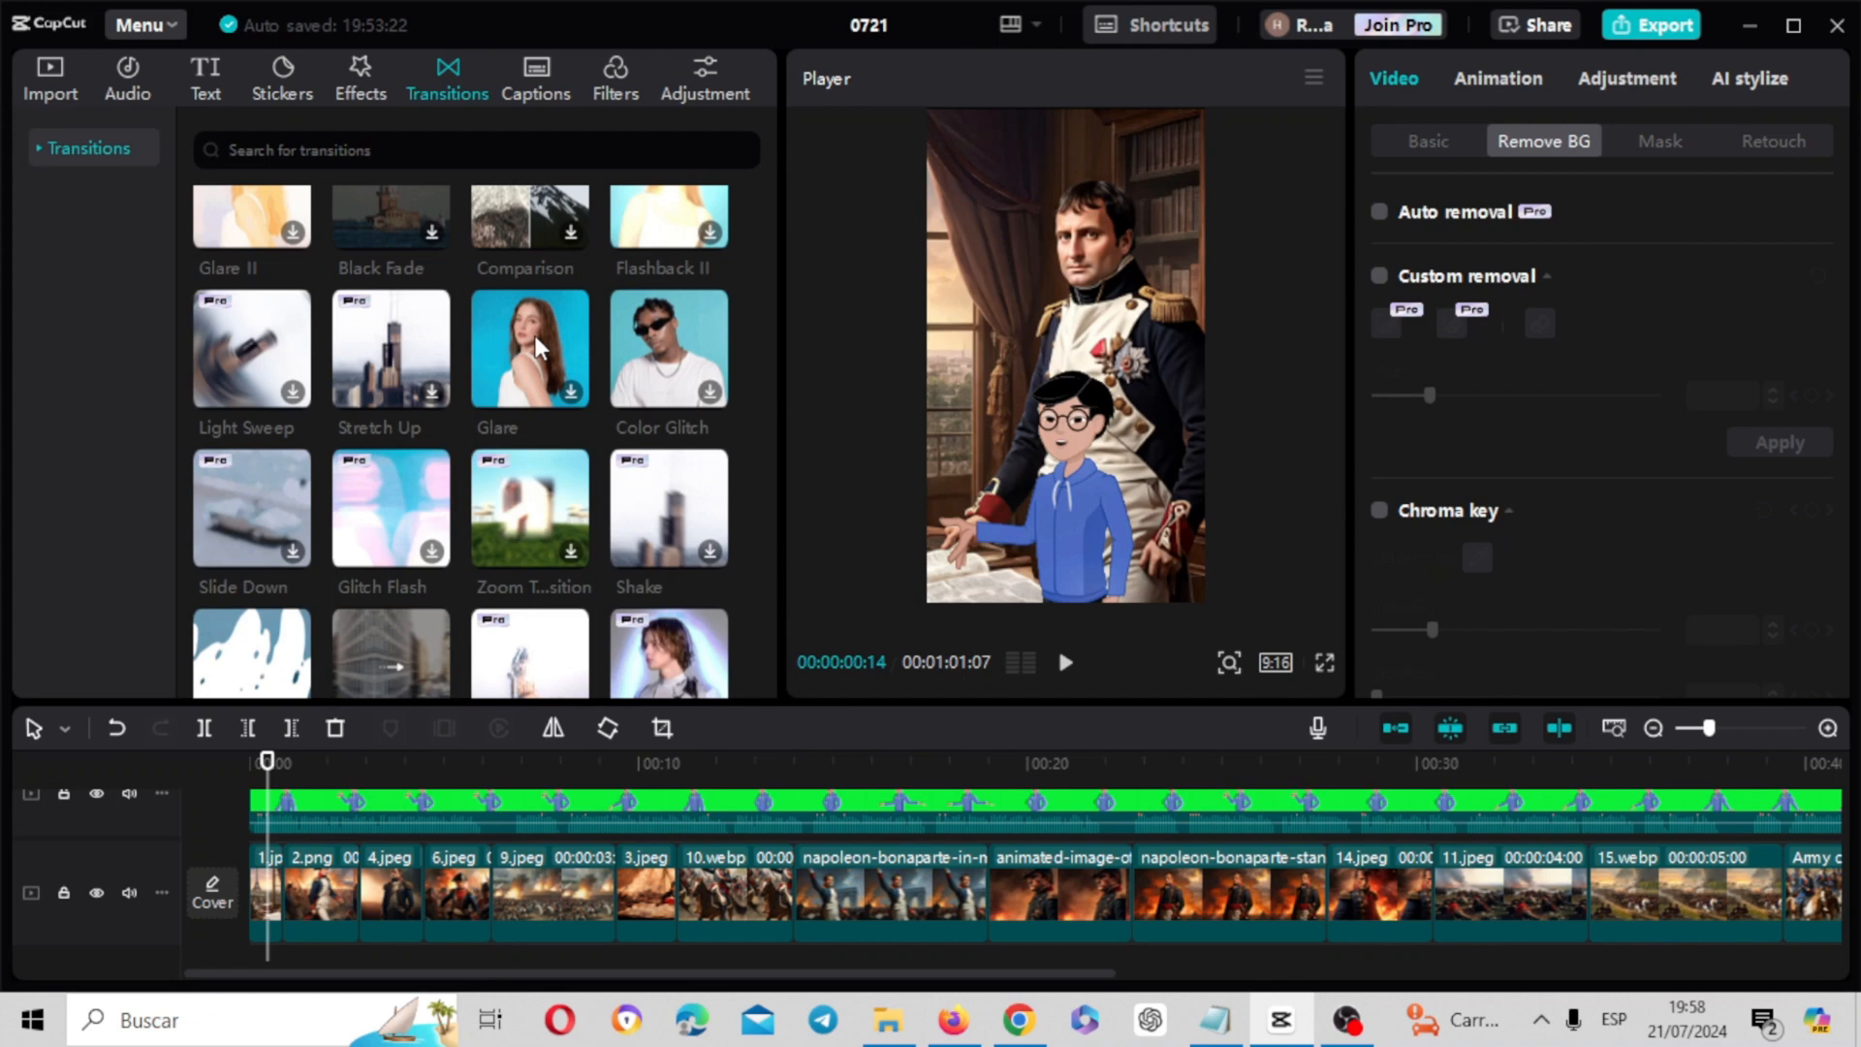
left_click_drag(535, 347, 285, 901)
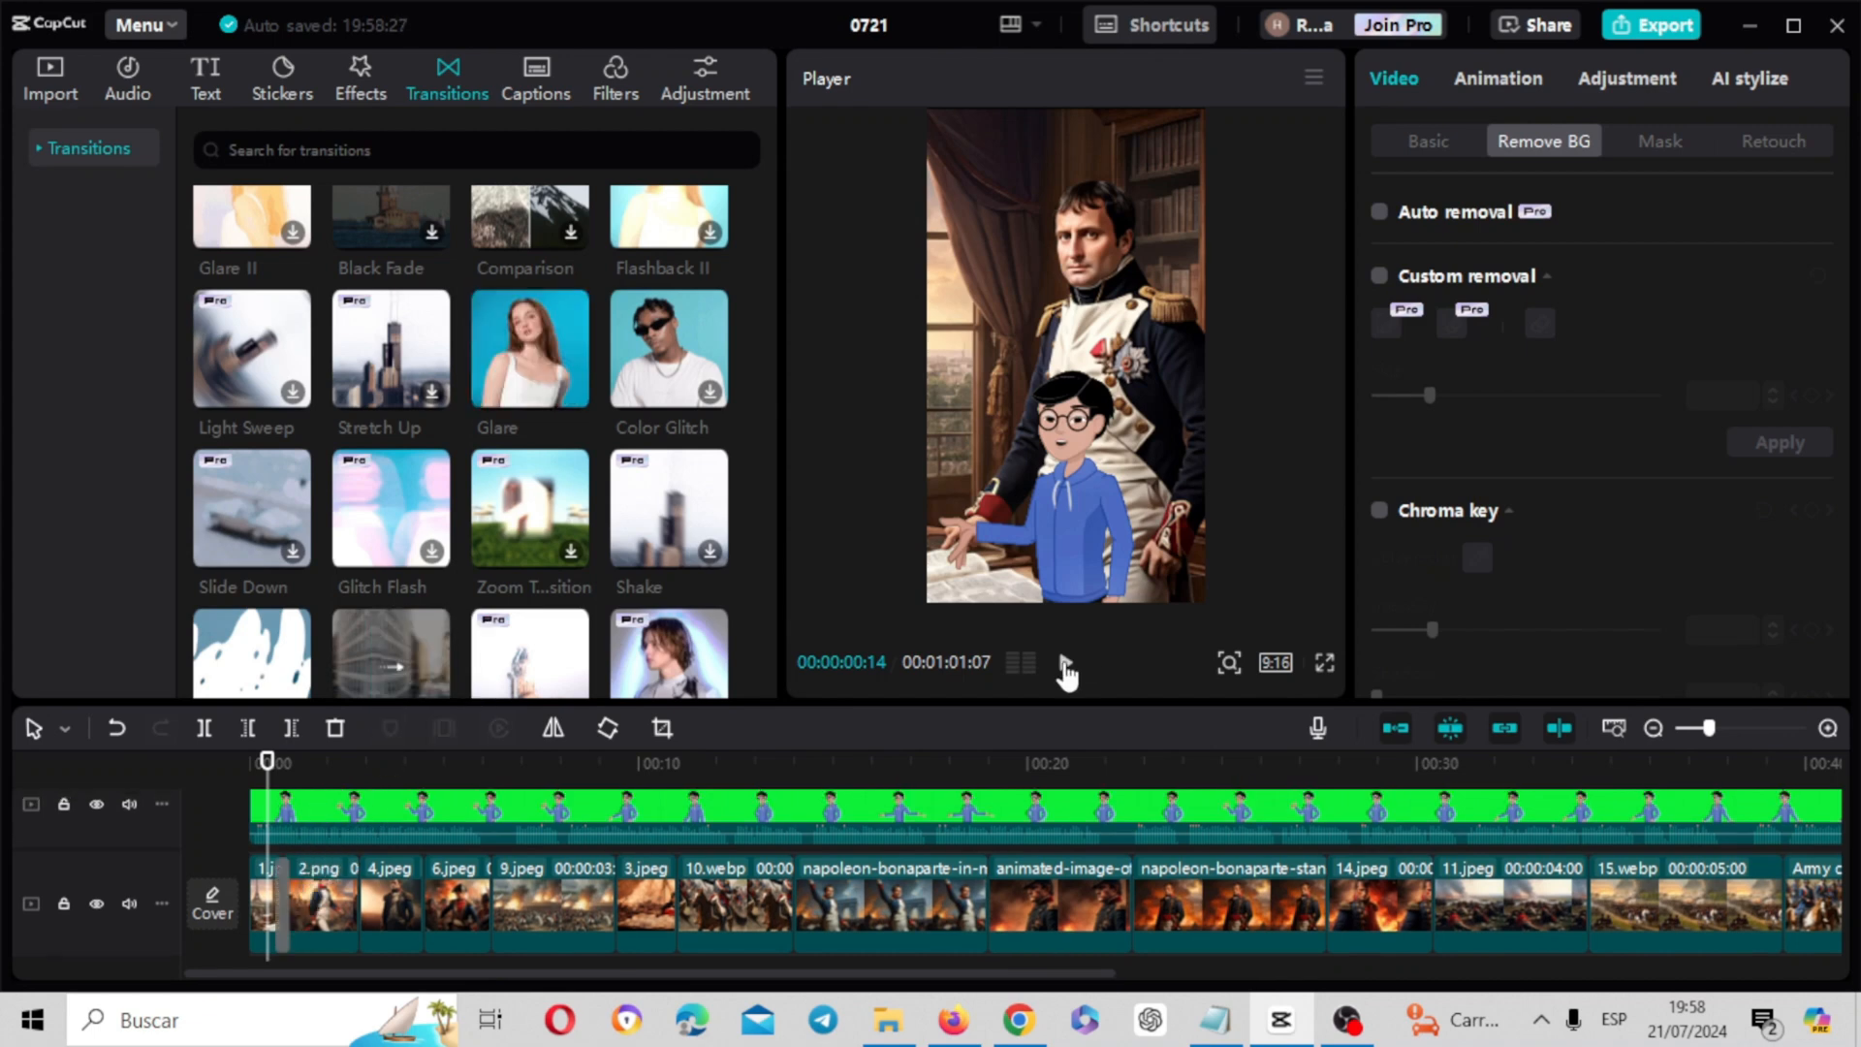
left_click(1067, 665)
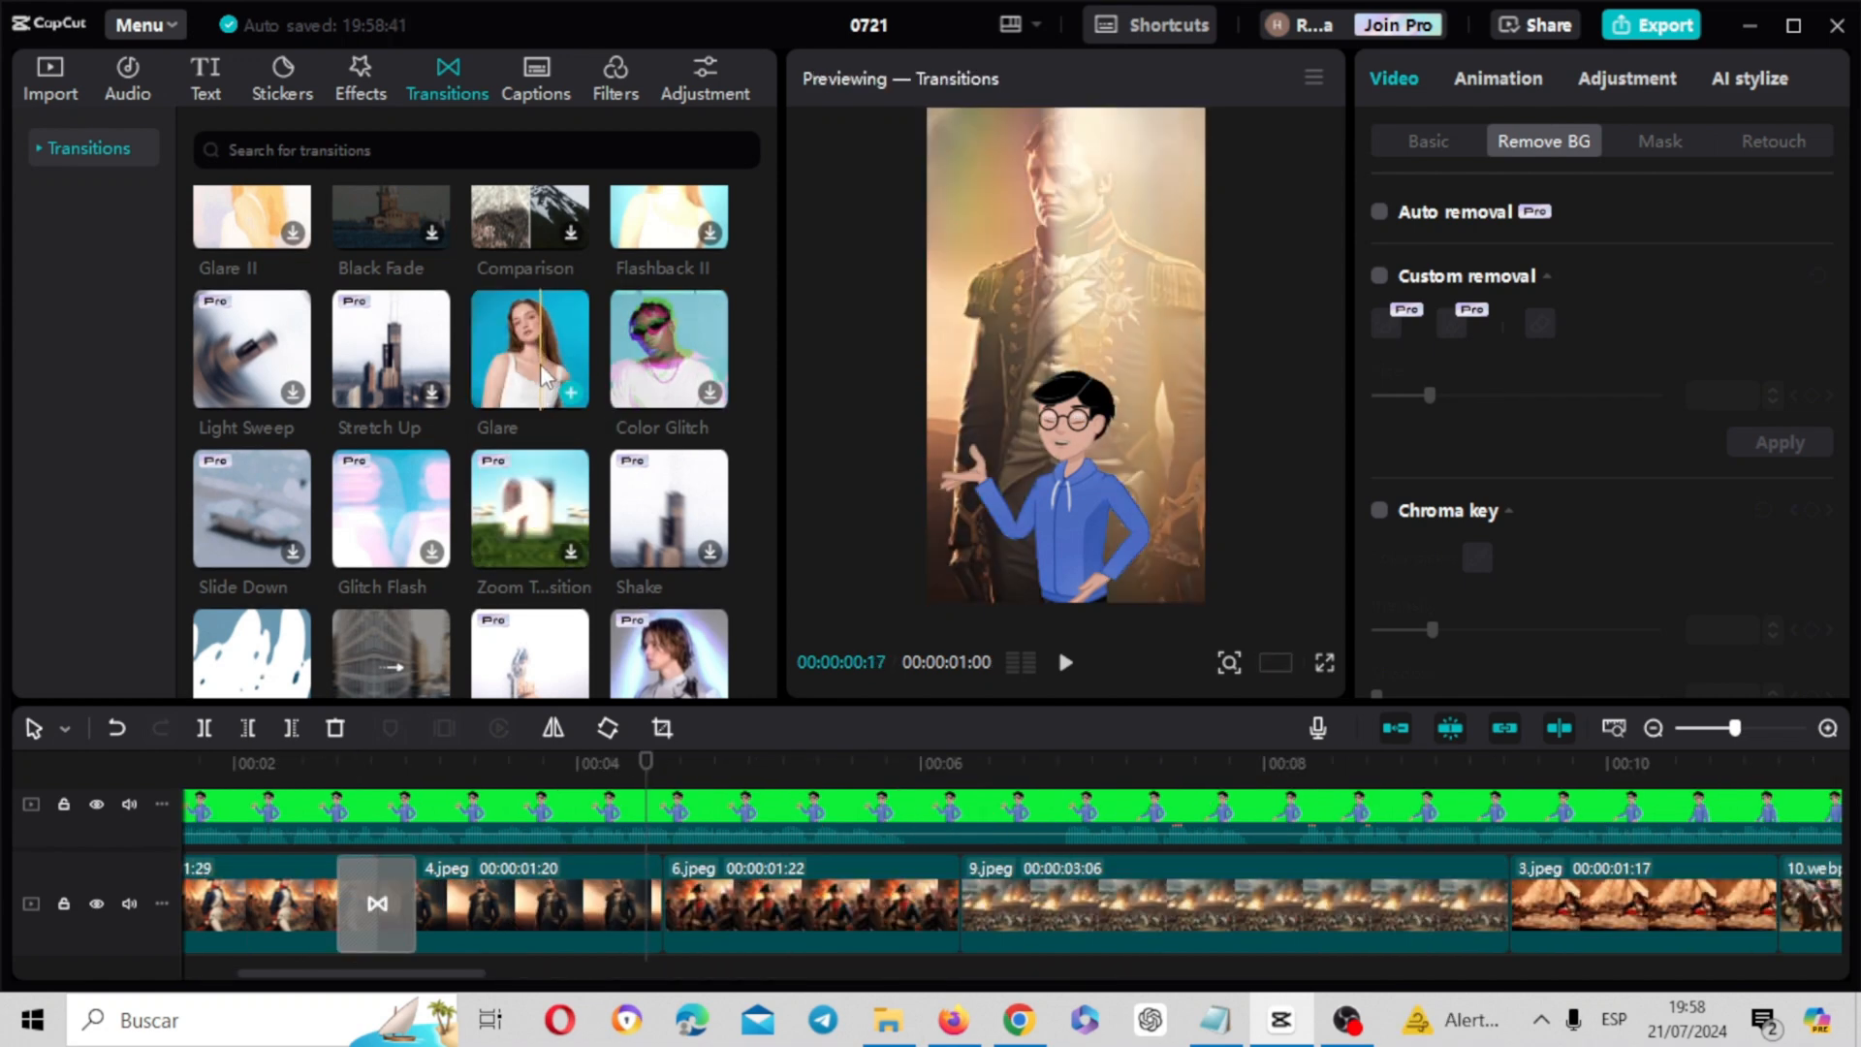
Add the Glare transition between 4.jpeg and 6.jpeg and between 6.jpeg and 9.jpeg, checking the opening clips in playback
left_click_drag(550, 381, 649, 916)
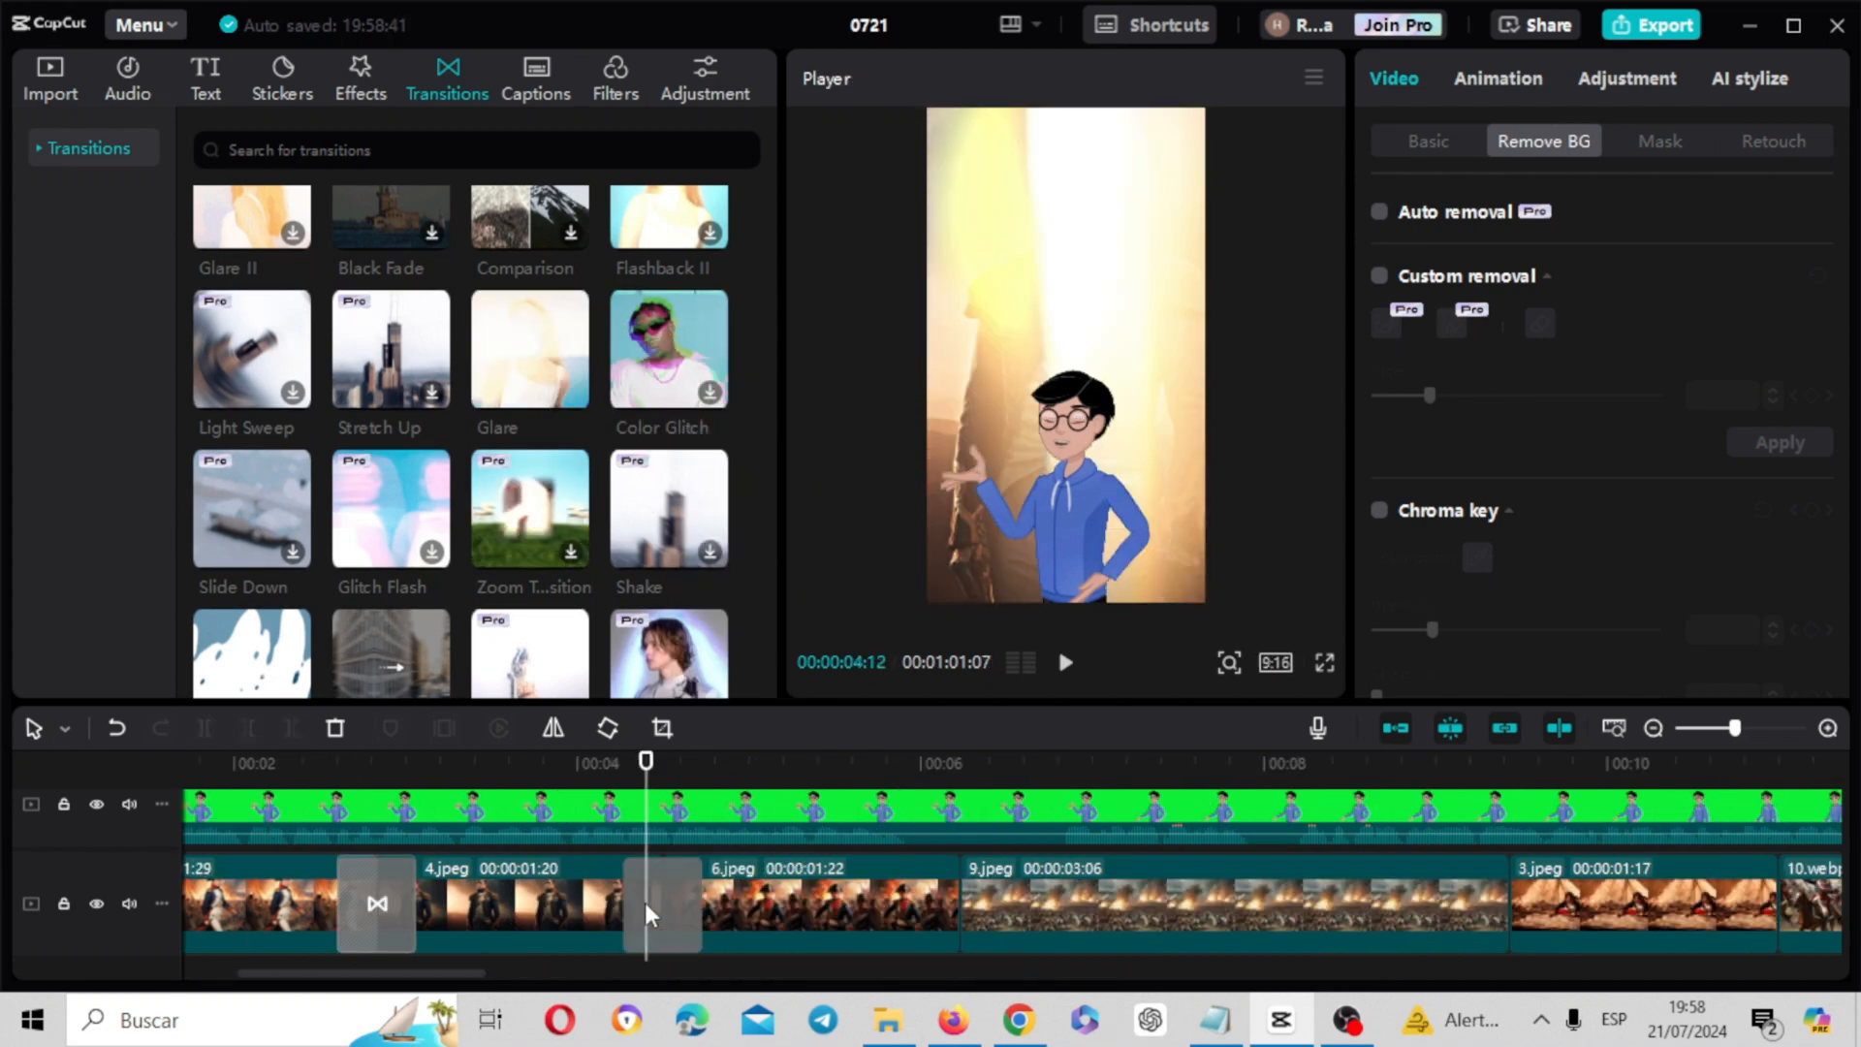
left_click_drag(644, 766, 145, 777)
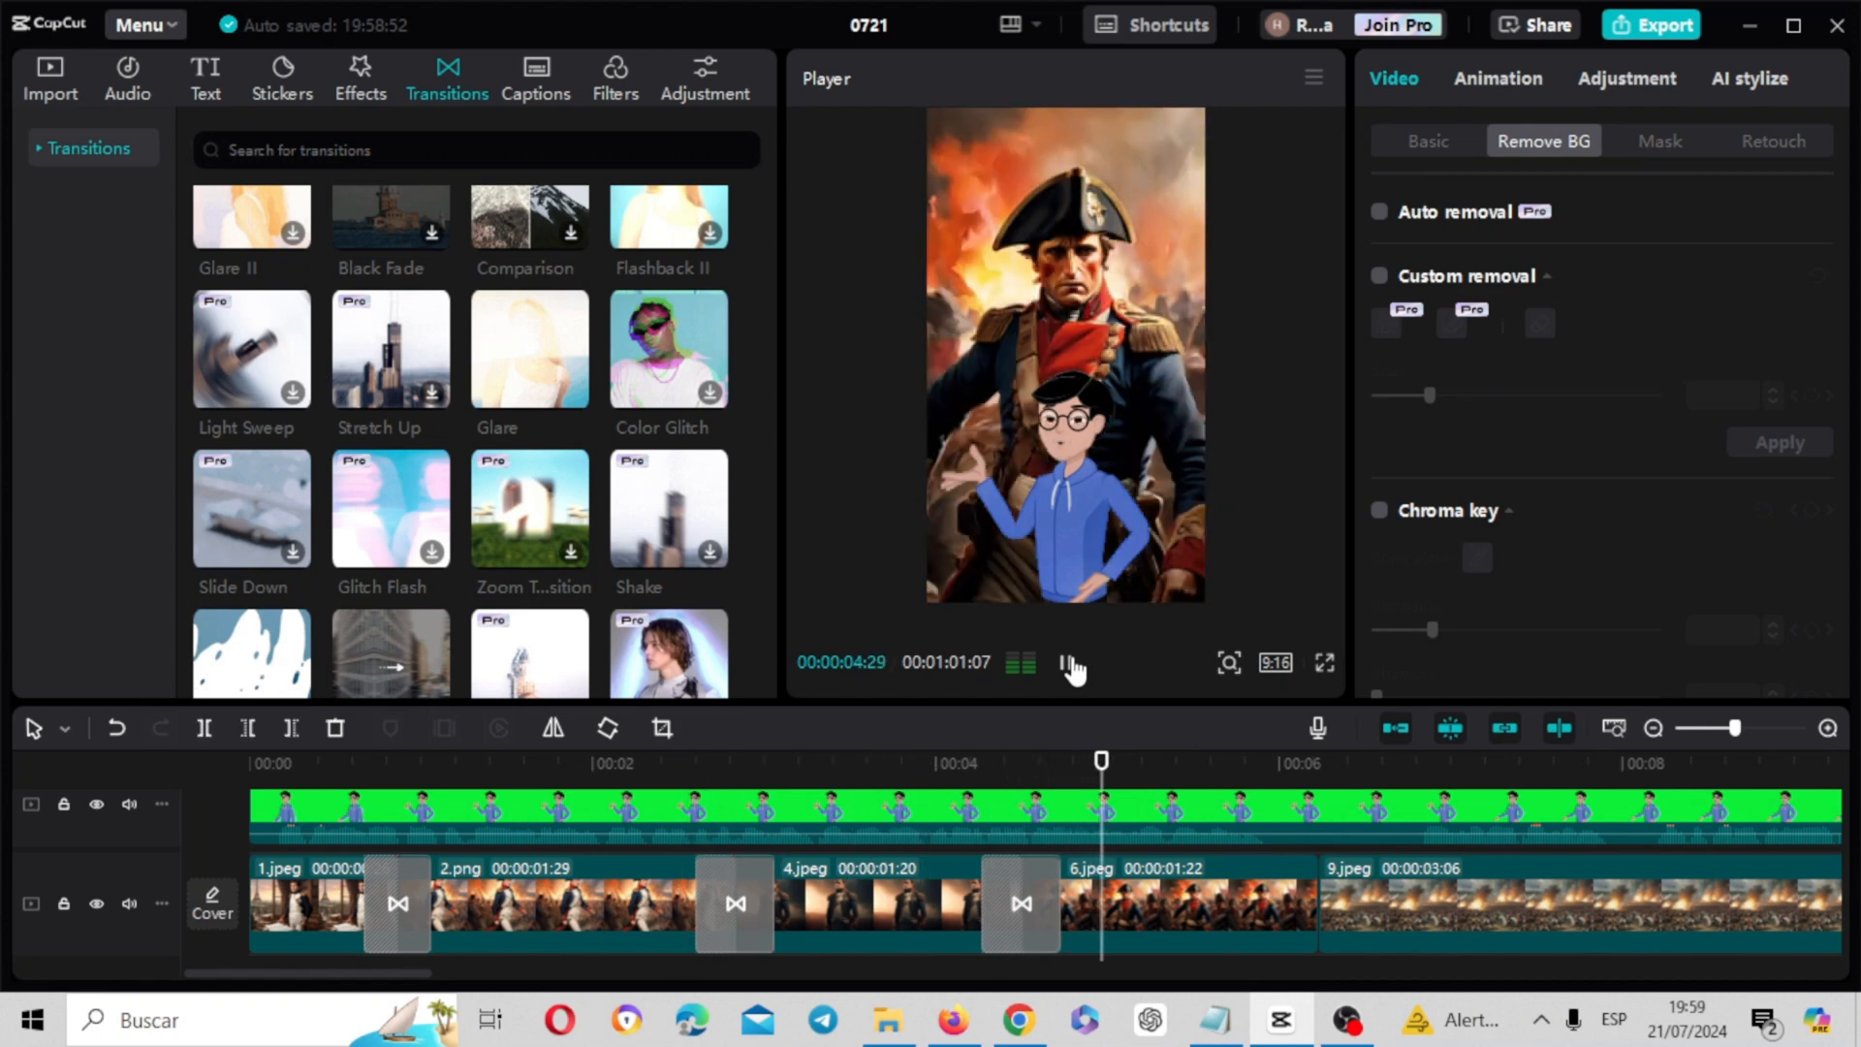
left_click(1069, 665)
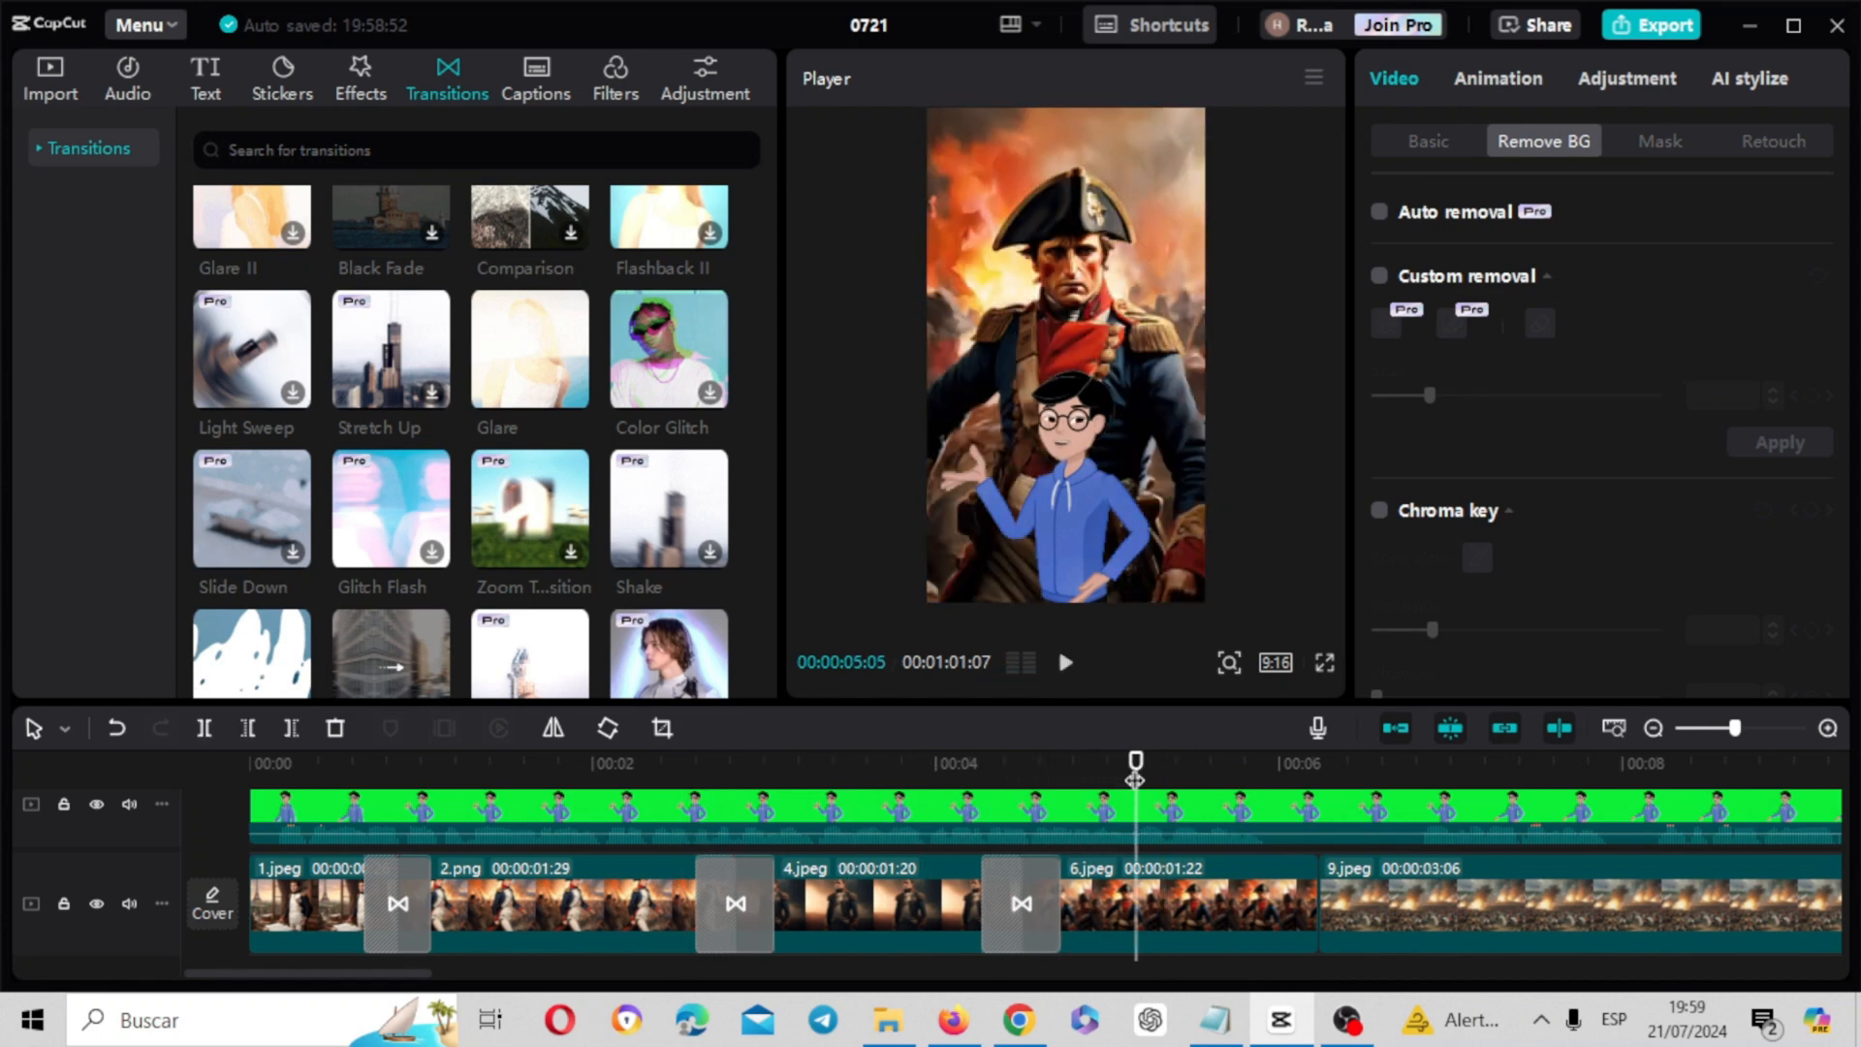
left_click_drag(1136, 779, 1317, 780)
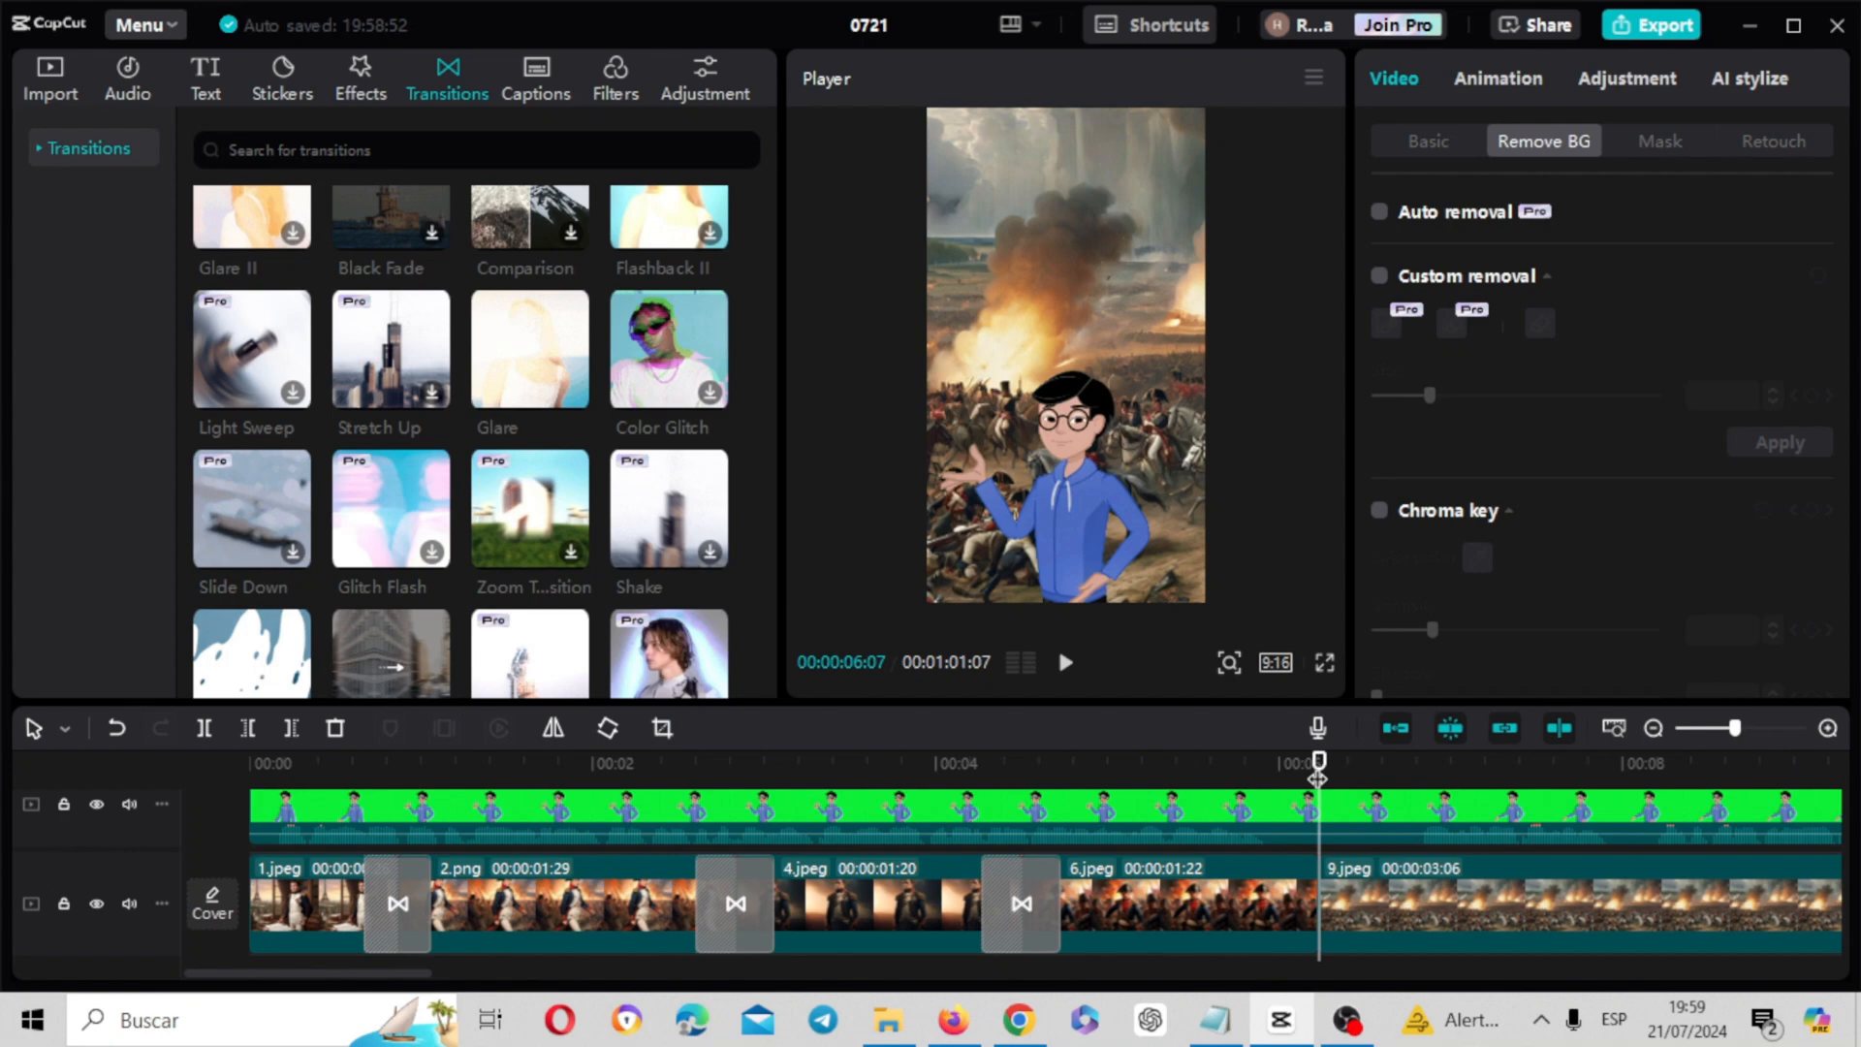
left_click(543, 369)
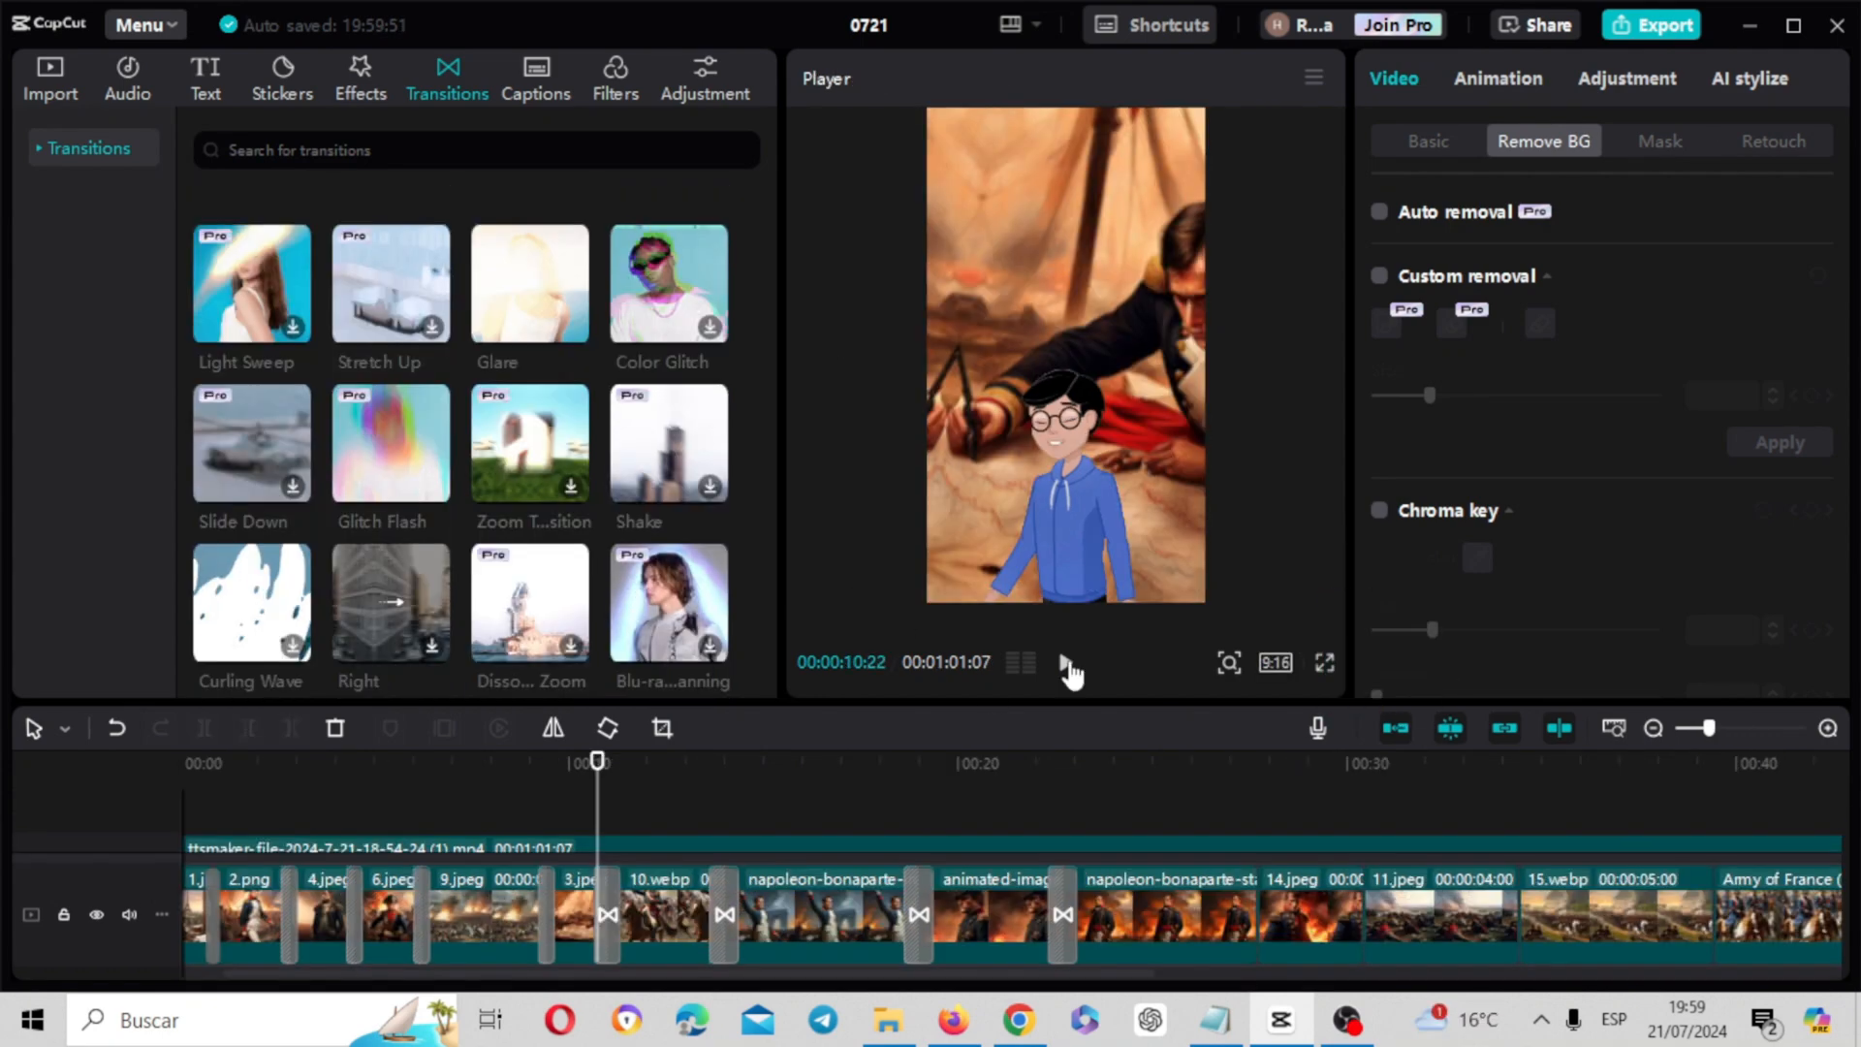
Play back the video to check its transitions through the final 16.jpeg clip, and return the playhead to the beginning
left_click(1065, 663)
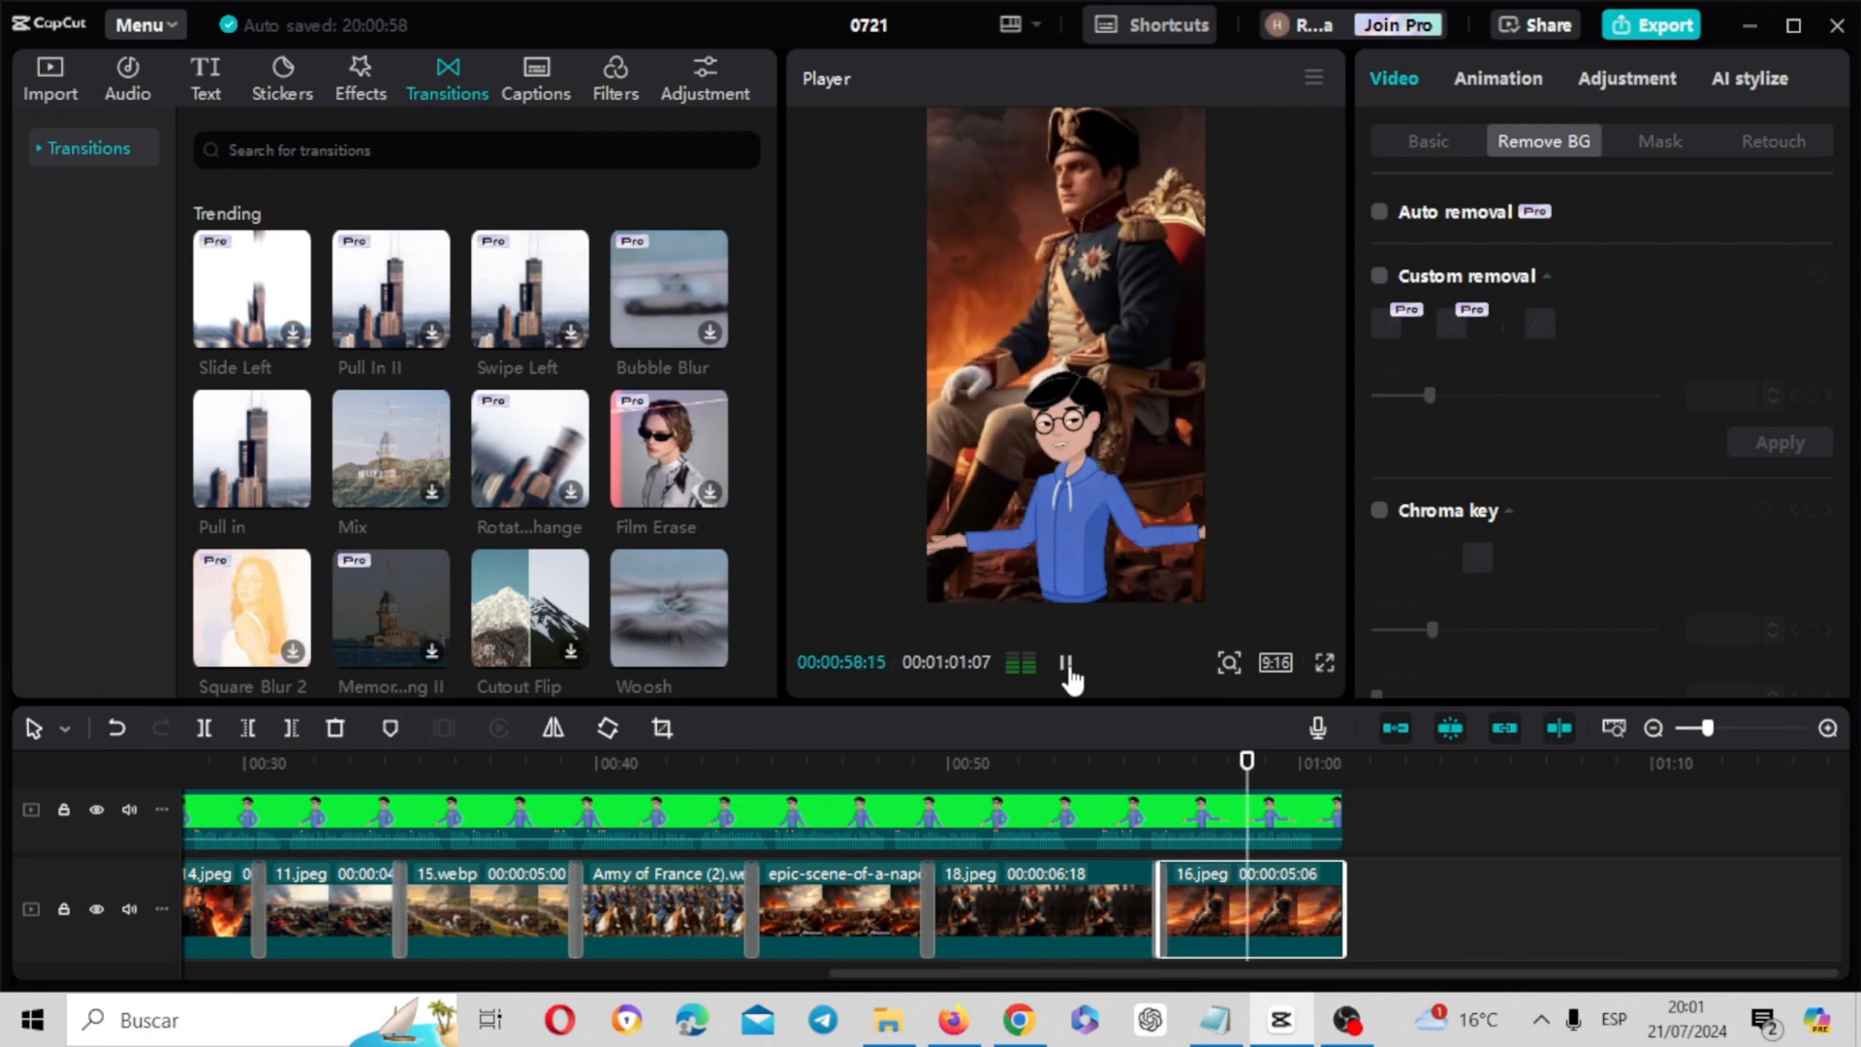
left_click(1067, 667)
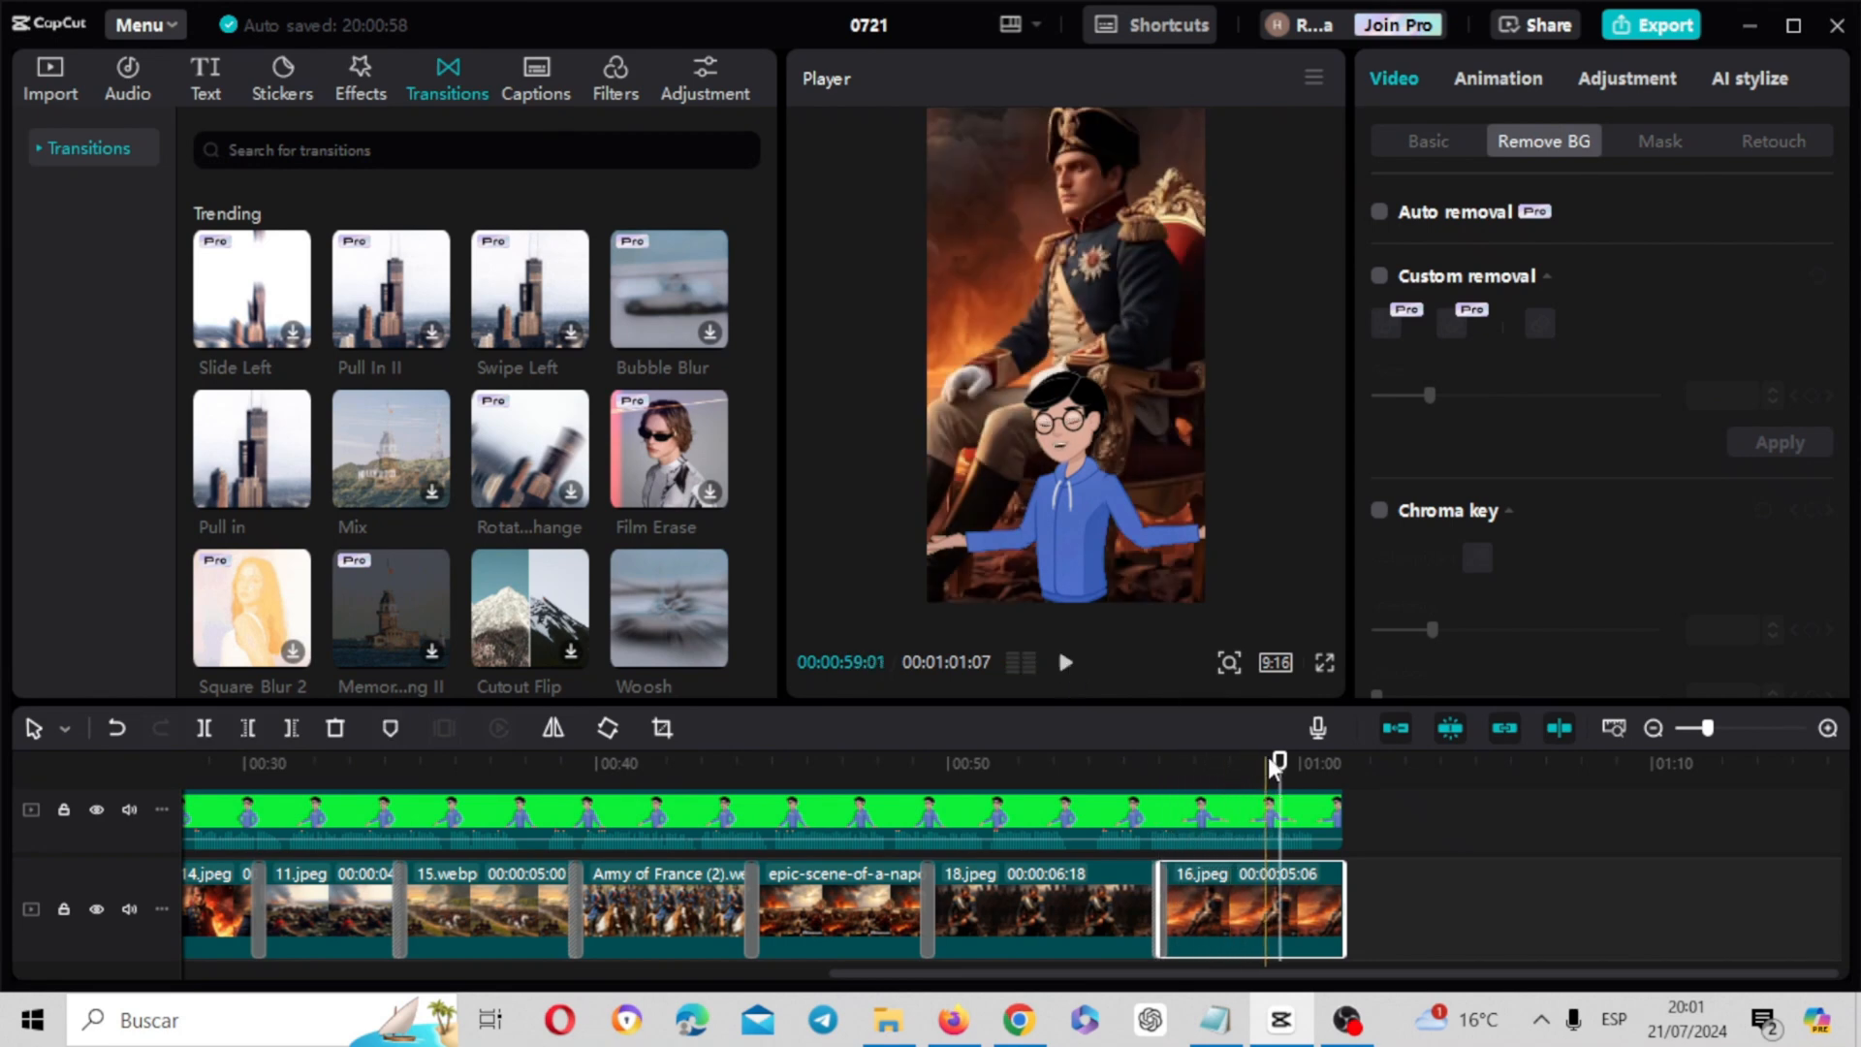
left_click_drag(1281, 769, 3, 884)
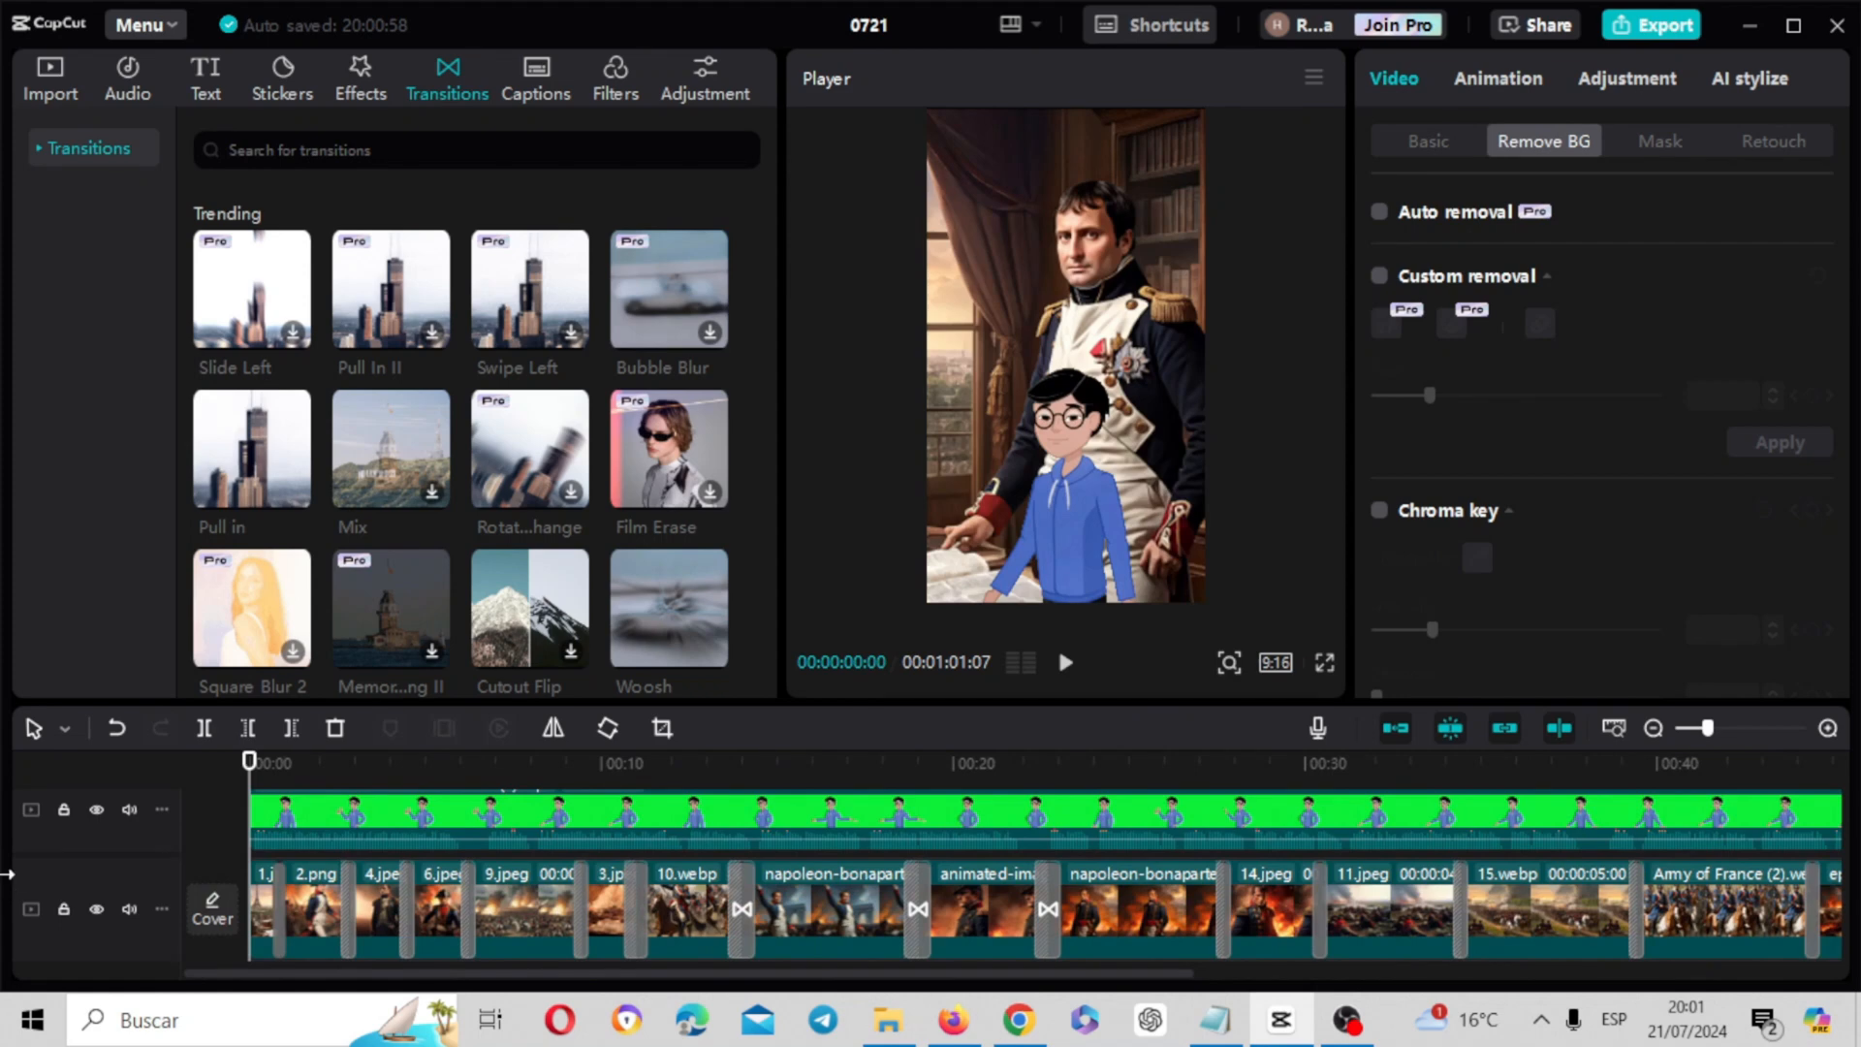
Add the By the Fireplace video effect from the Spark category above the 4.jpeg and 9.jpeg clips
left_click(372, 98)
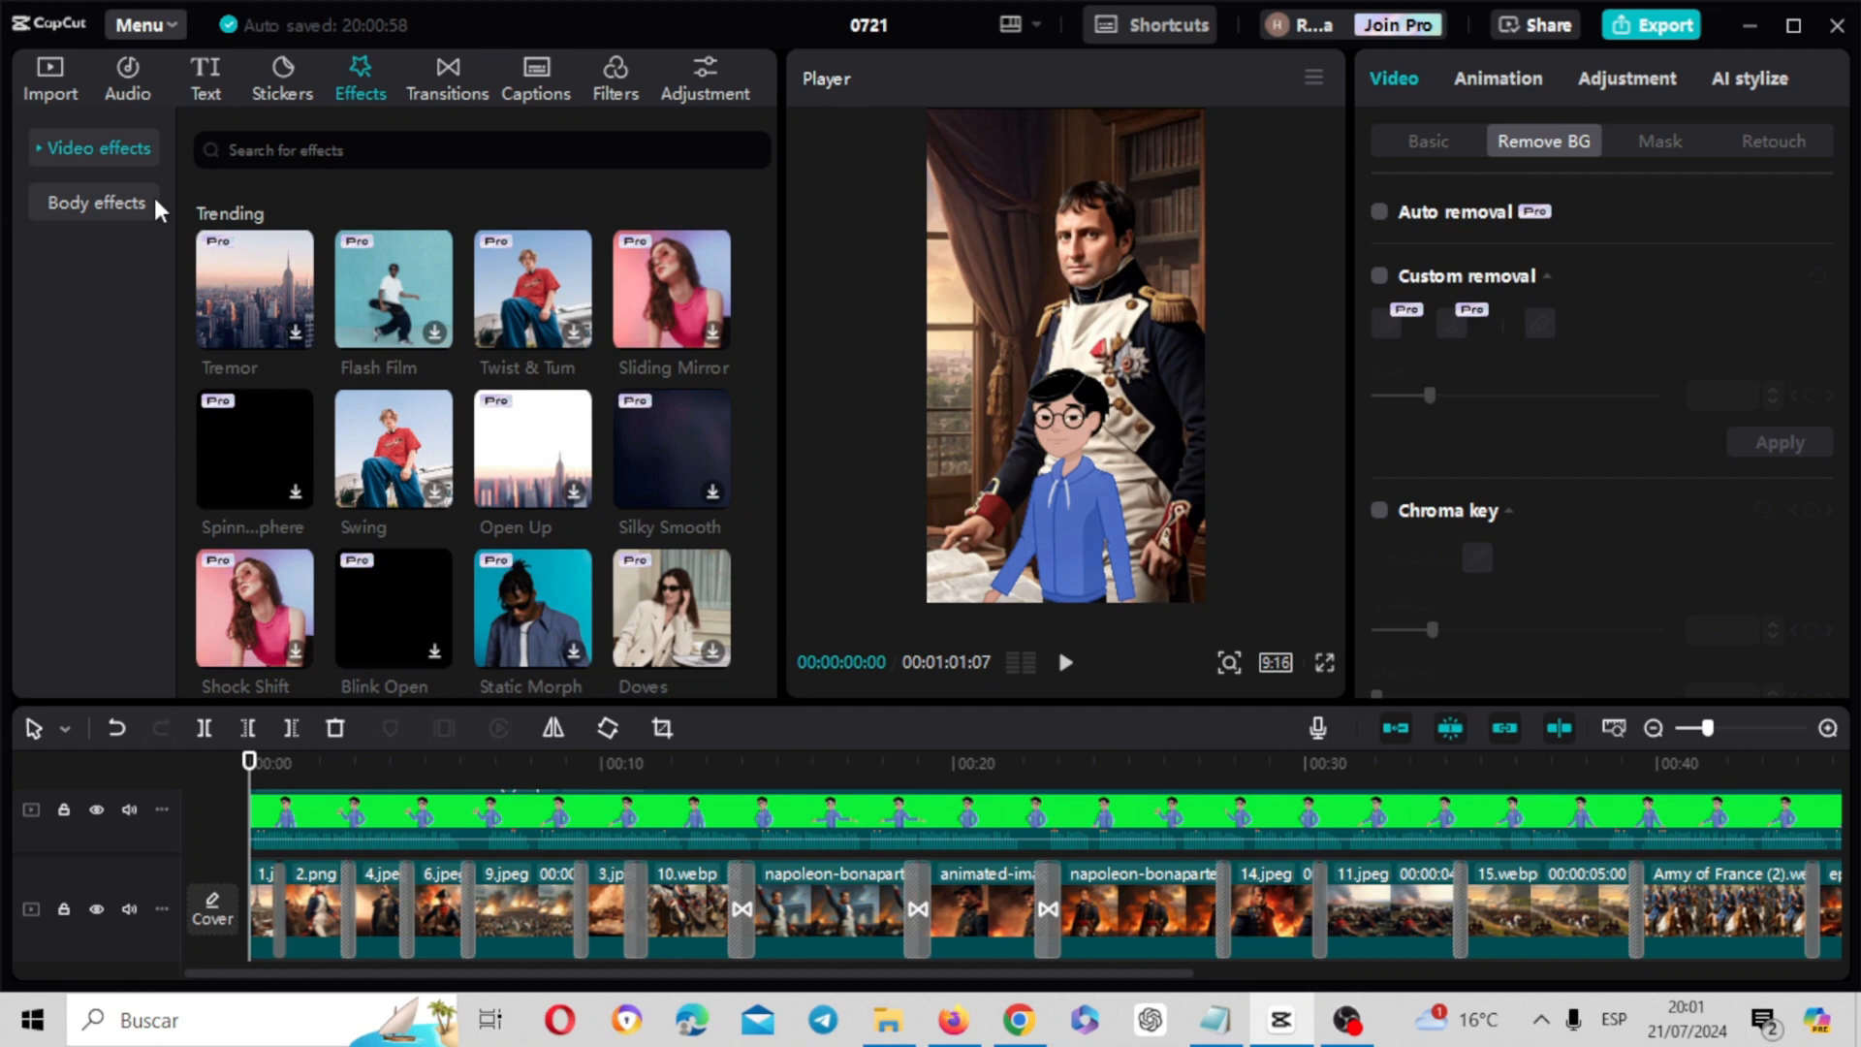
left_click(39, 155)
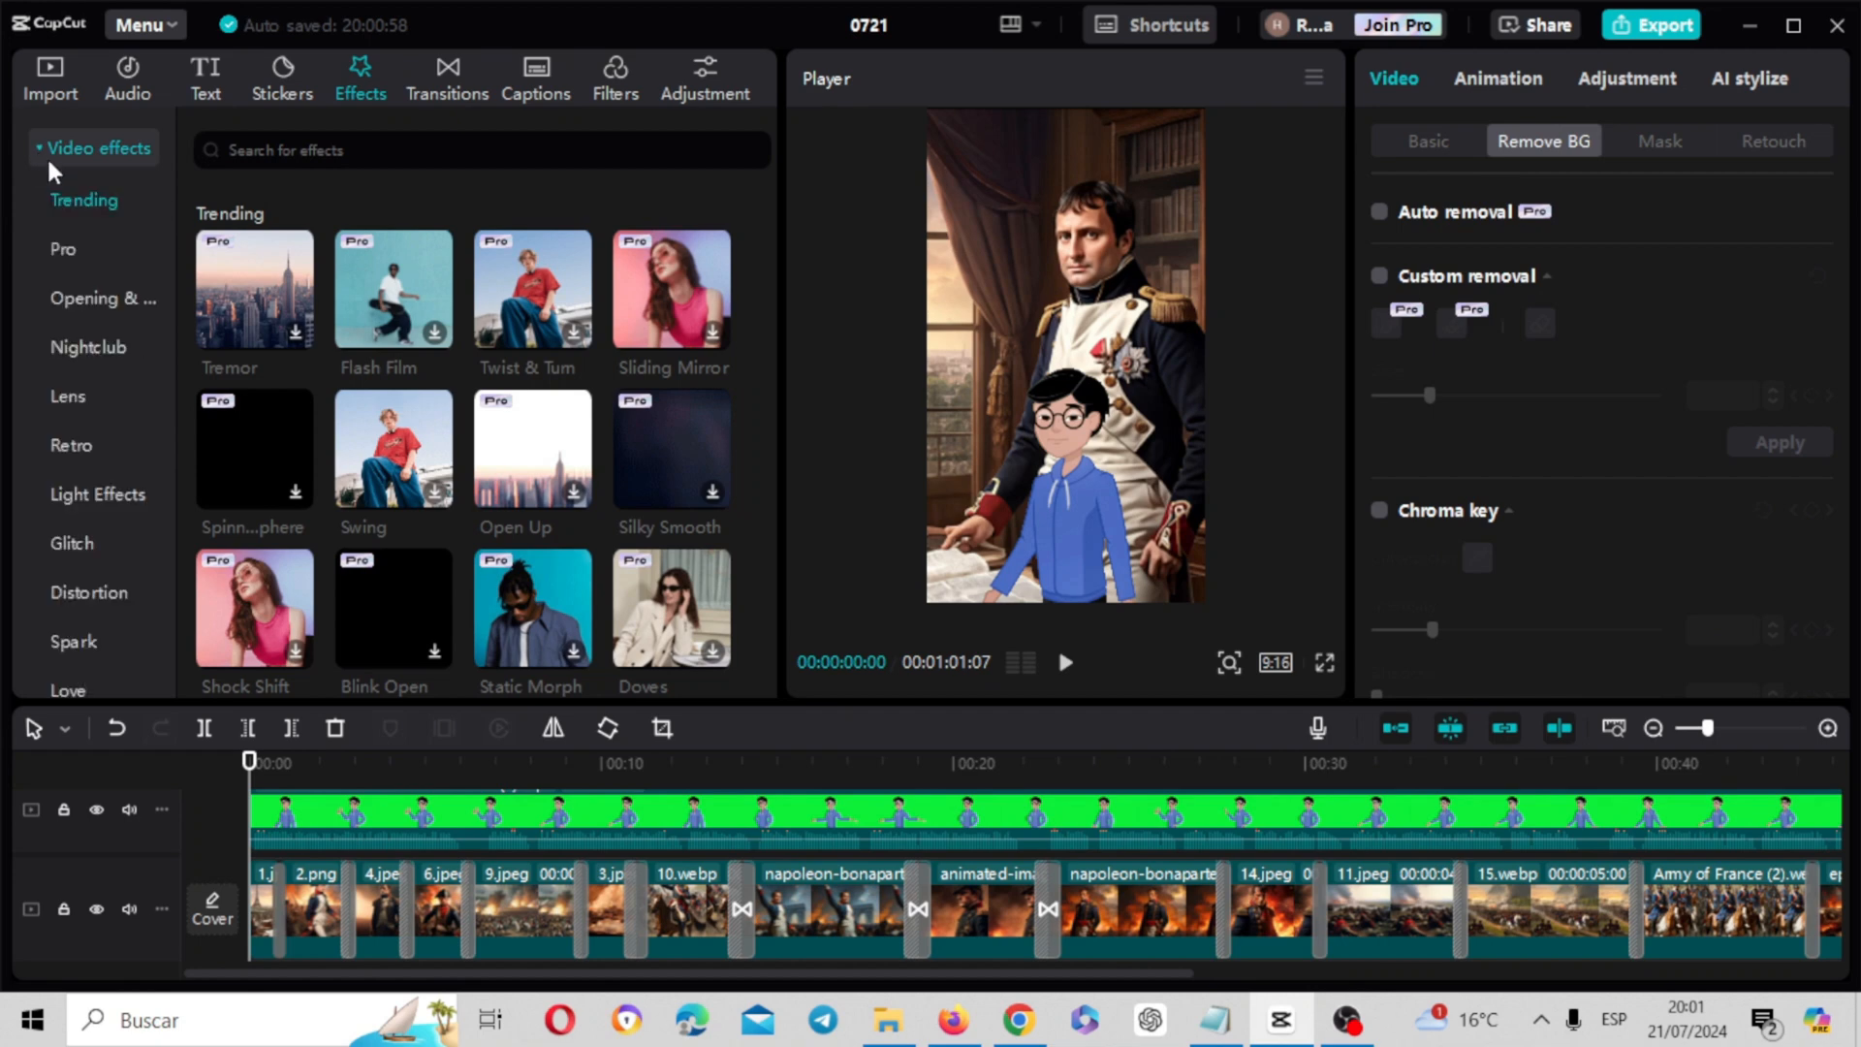
left_click(72, 641)
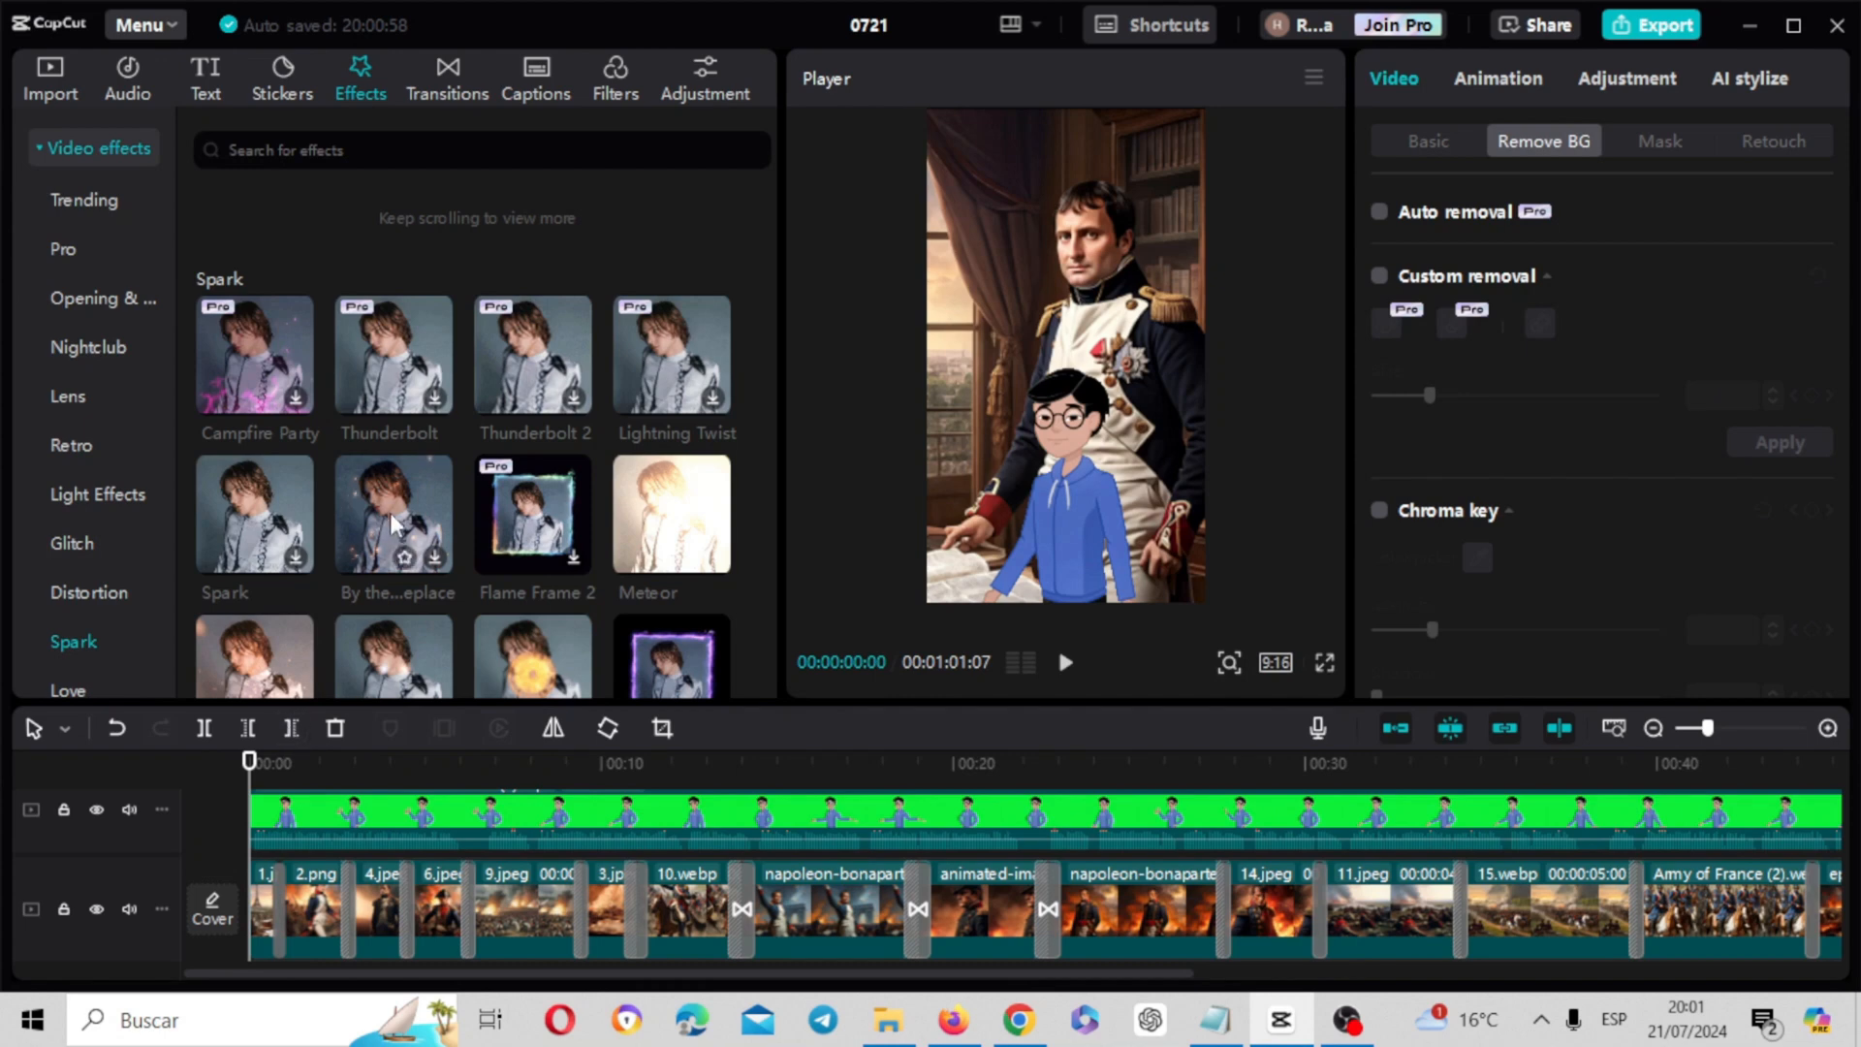
left_click_drag(395, 522, 346, 821)
left_click_drag(248, 769, 502, 768)
Add another By the Fireplace effect at 00:00:23:21, above the Napoleon clip preceding 14.jpeg, and play it back
left_click_drag(416, 531, 1082, 772)
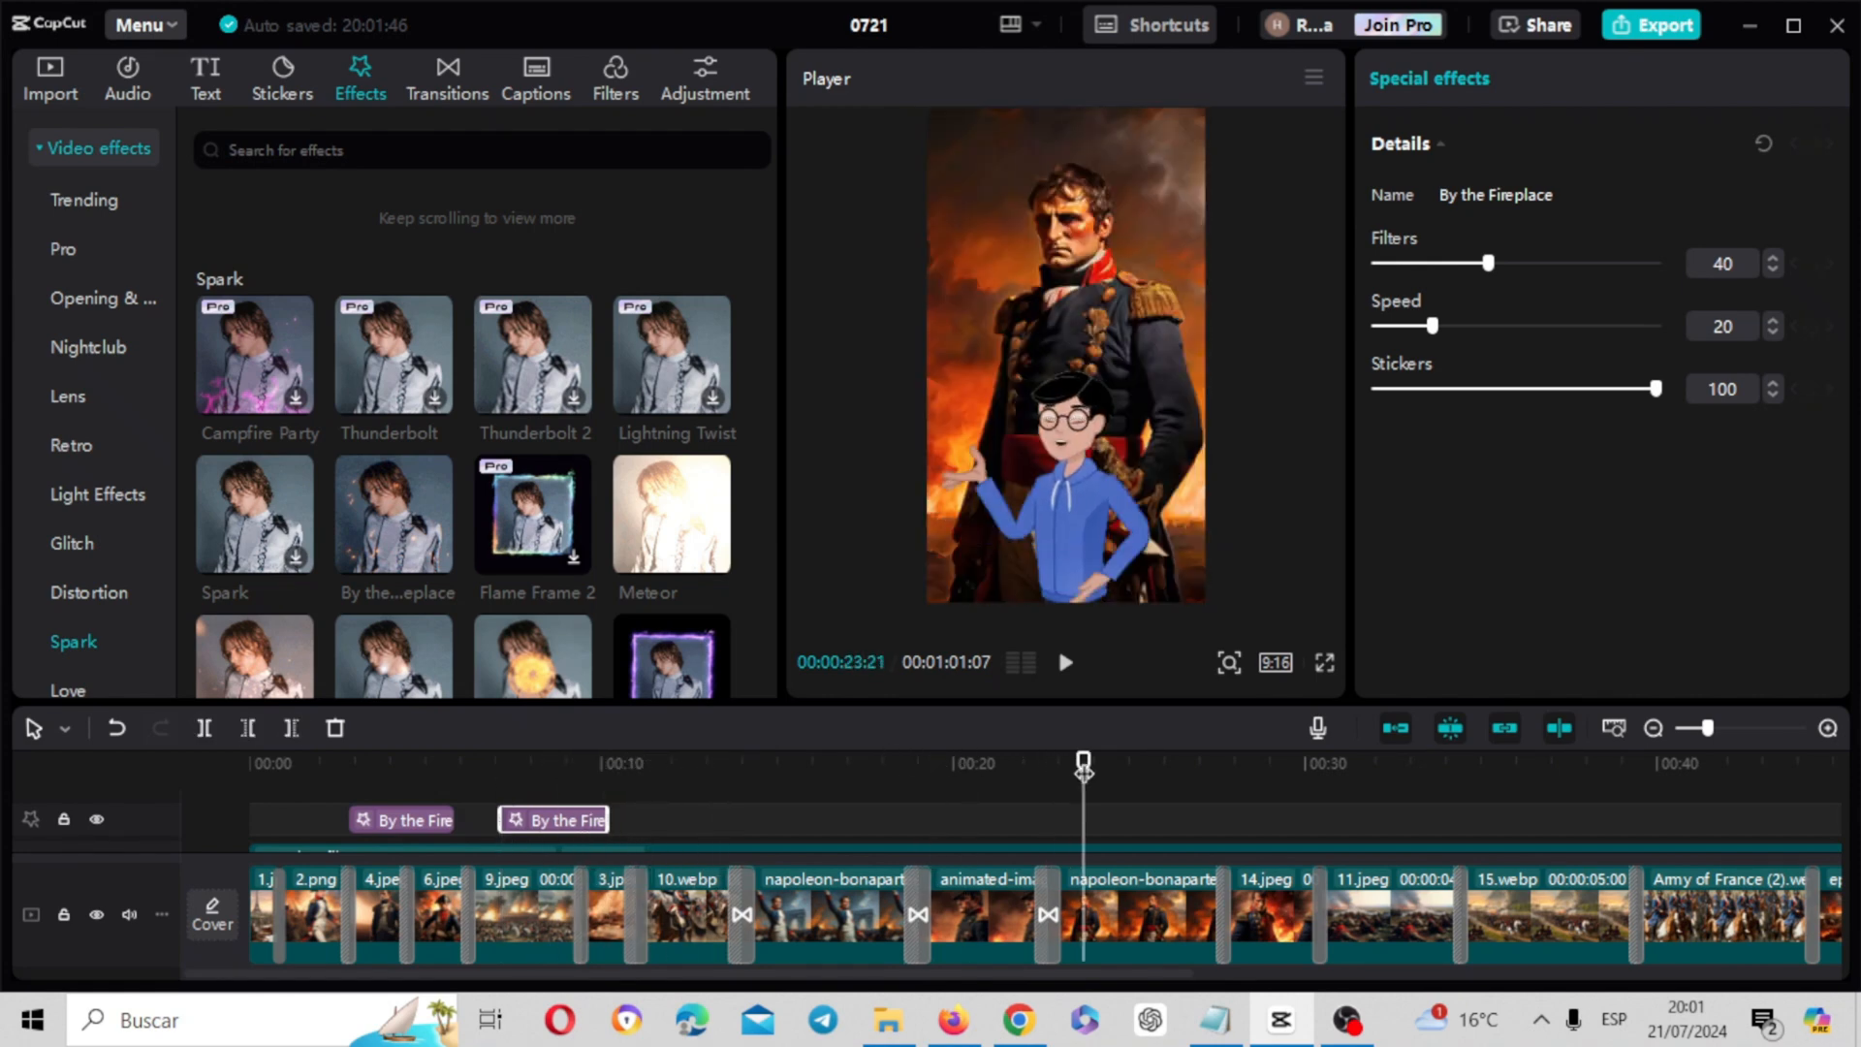
left_click_drag(509, 548, 1084, 826)
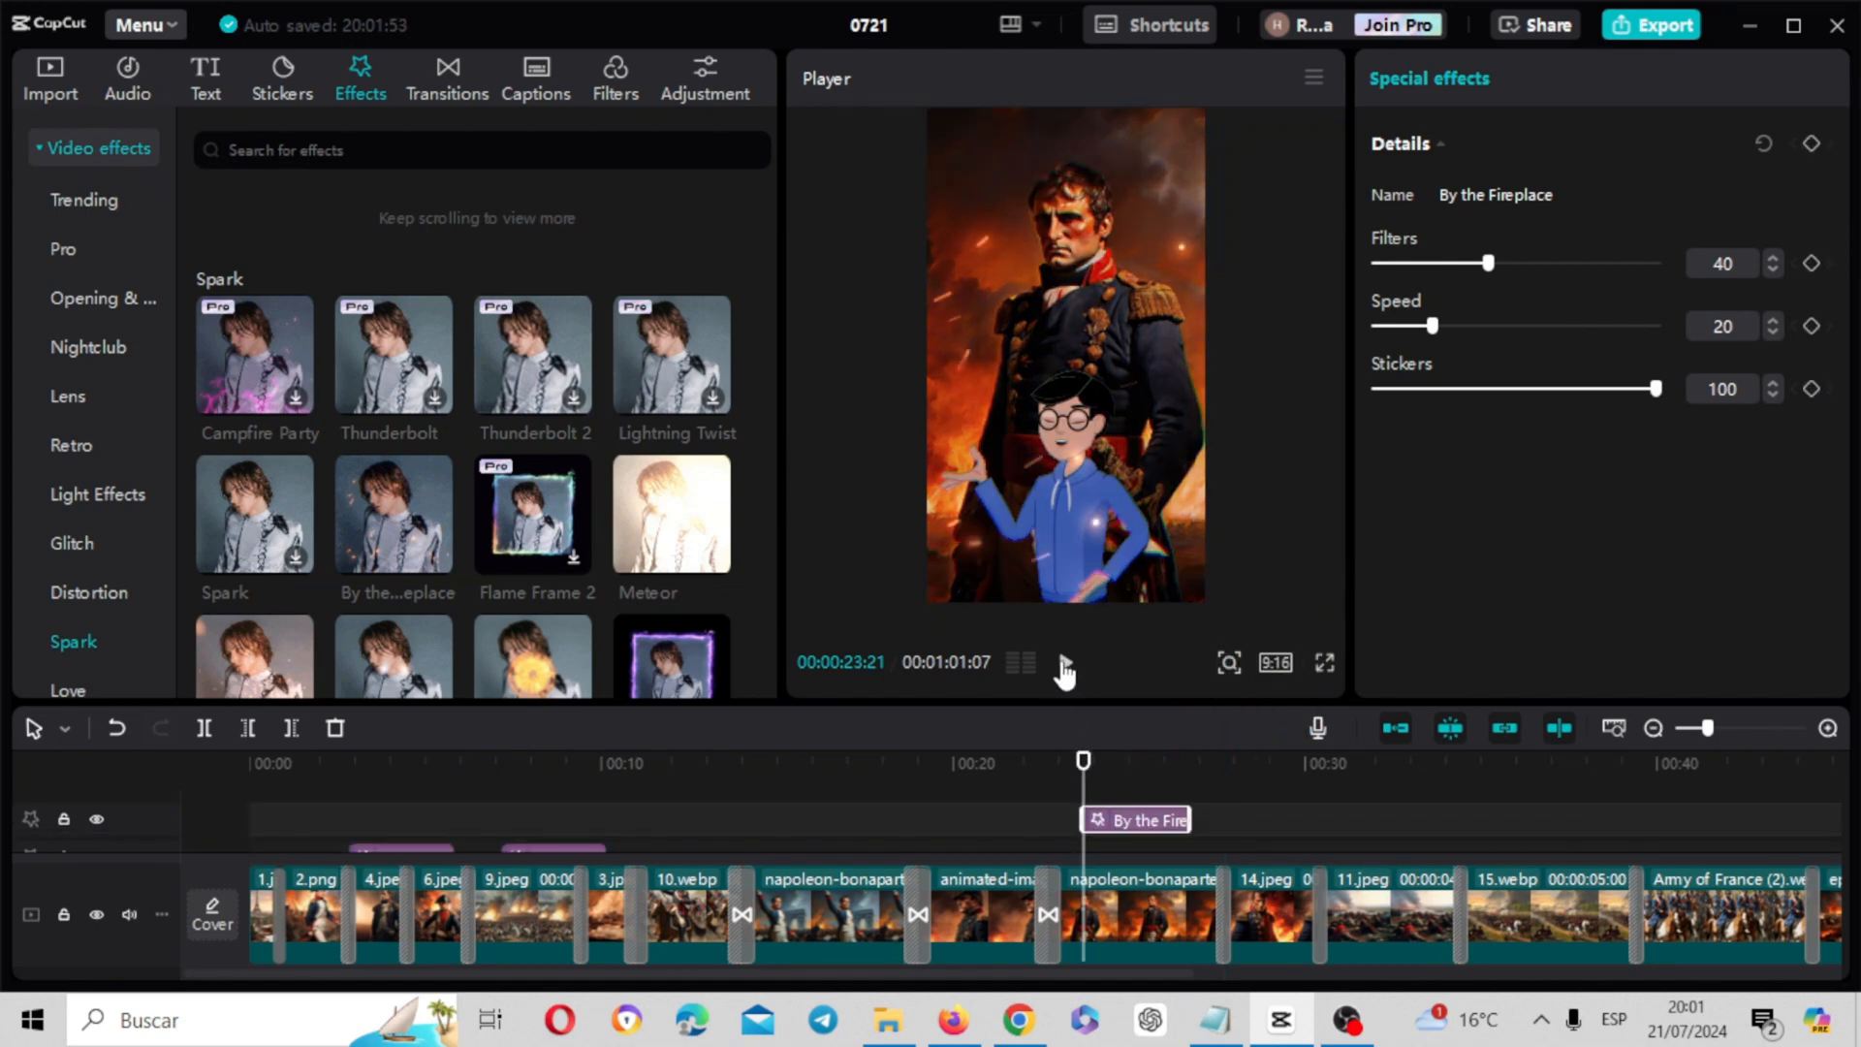
left_click(1064, 665)
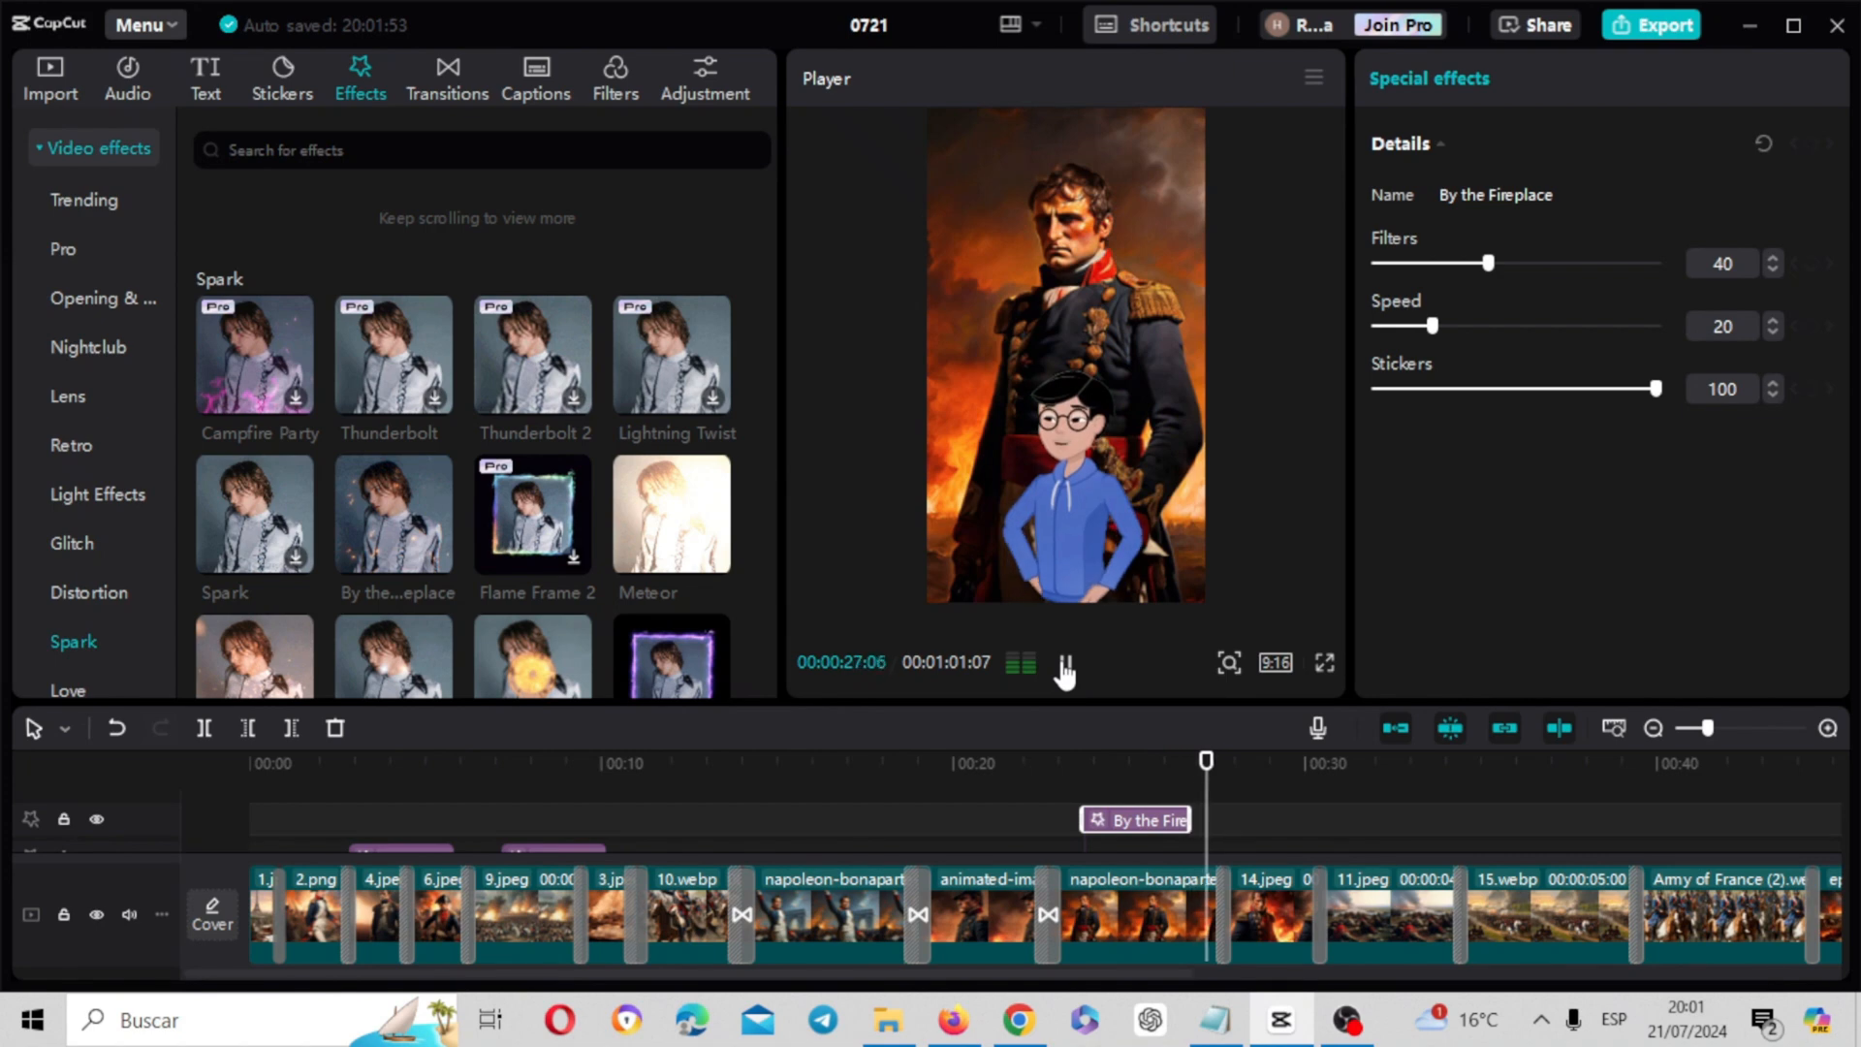
left_click(1064, 665)
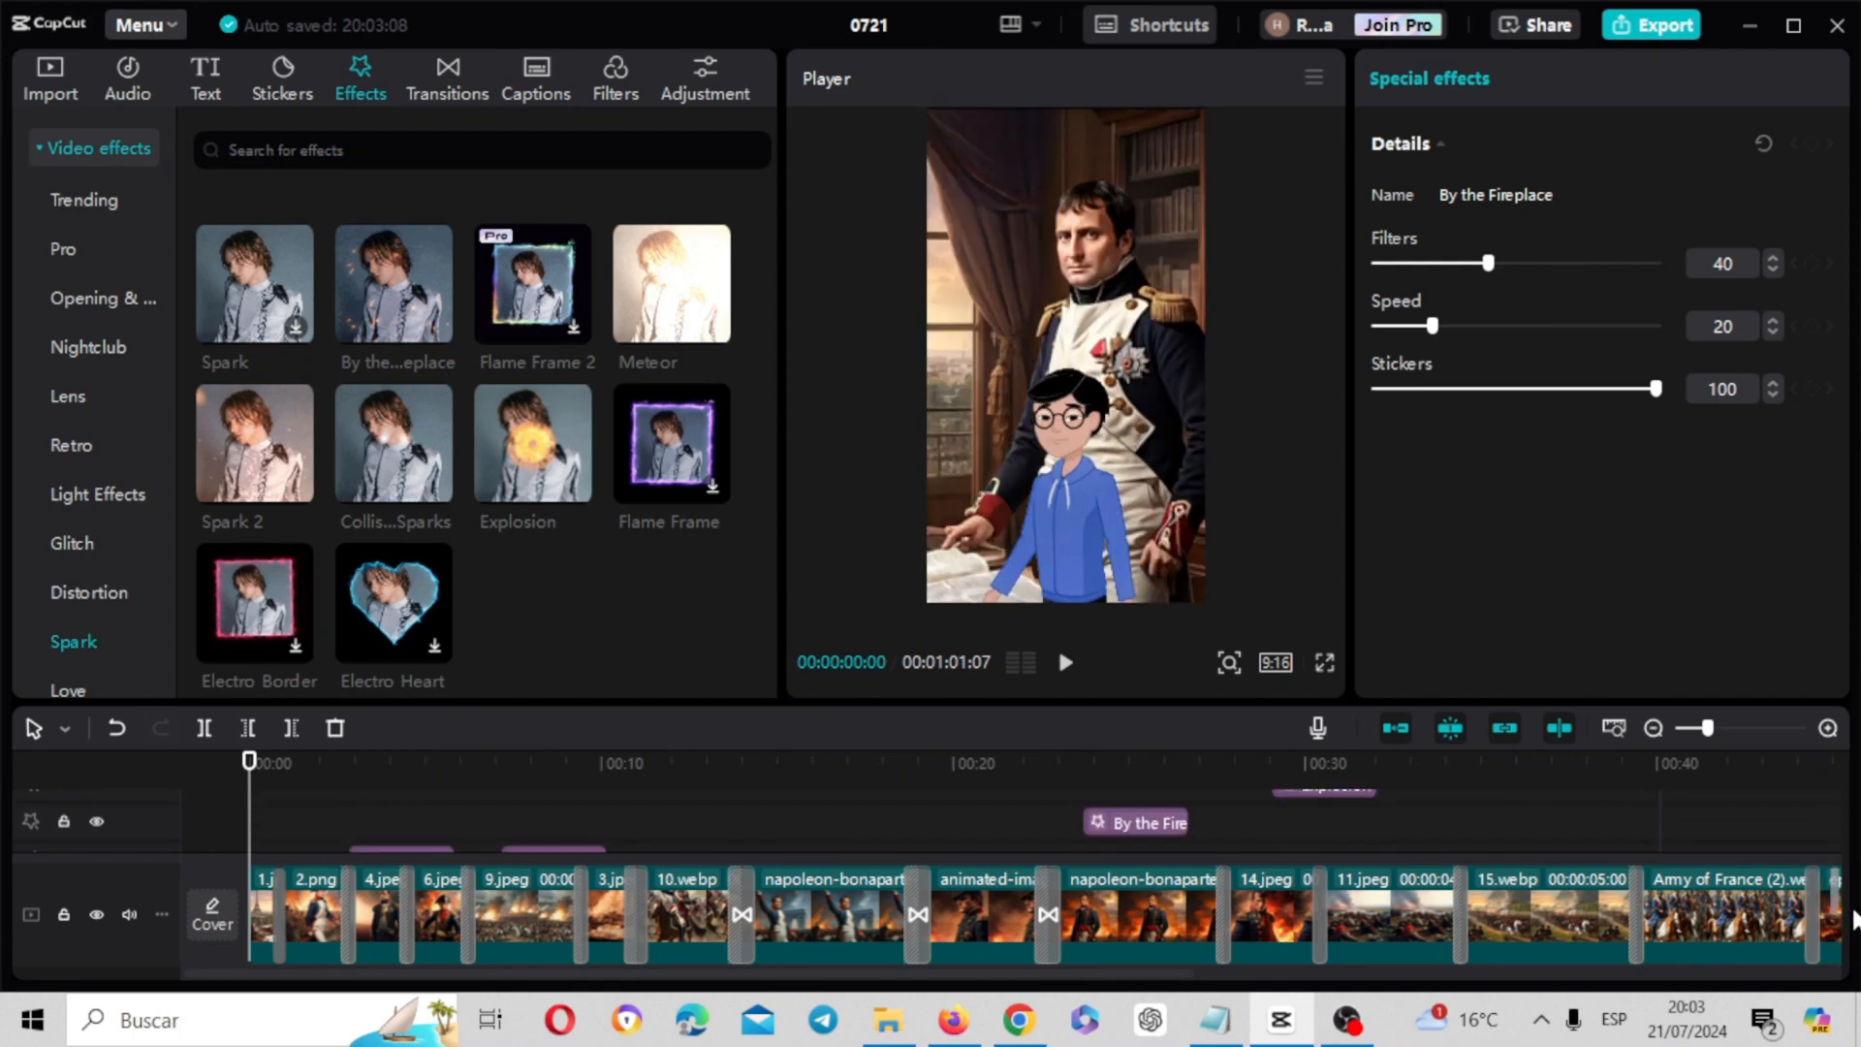
Import The End - Quincas Moreira.mp3 and place it below the image track at the start of the timeline
left_click_drag(1839, 829, 1856, 960)
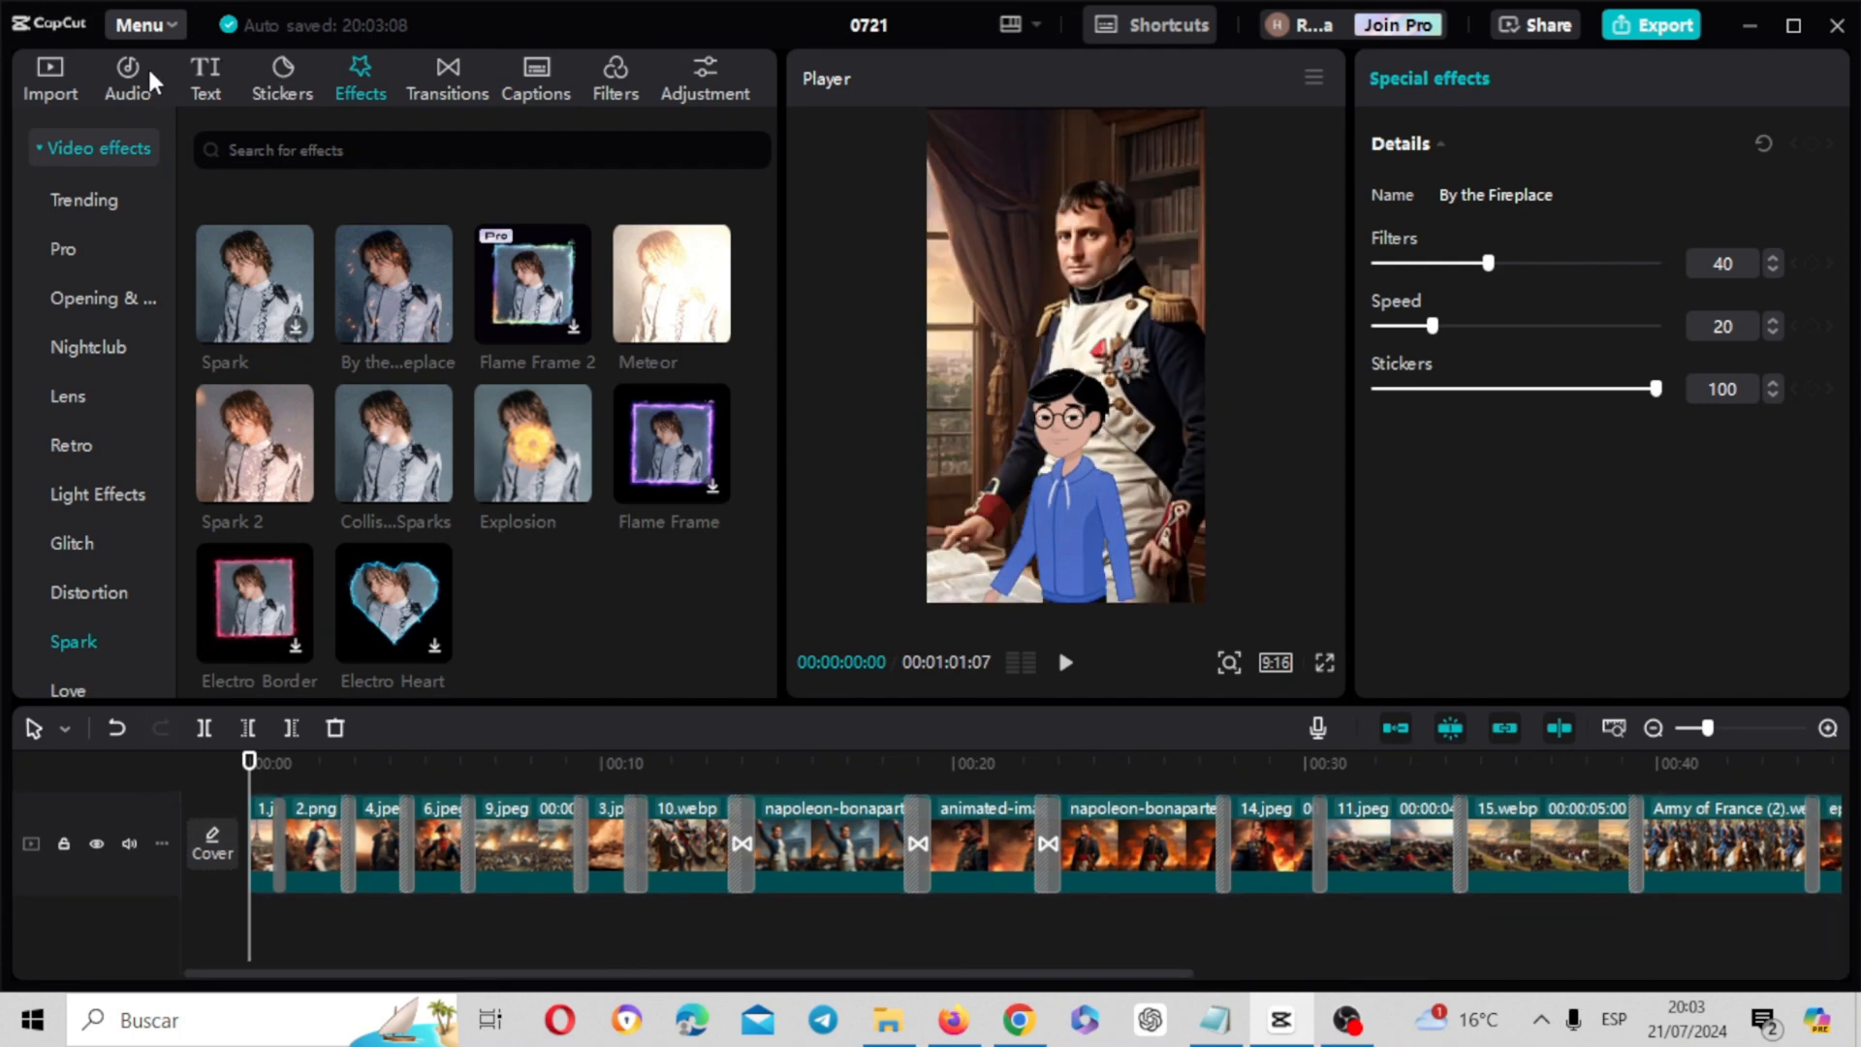
left_click(54, 77)
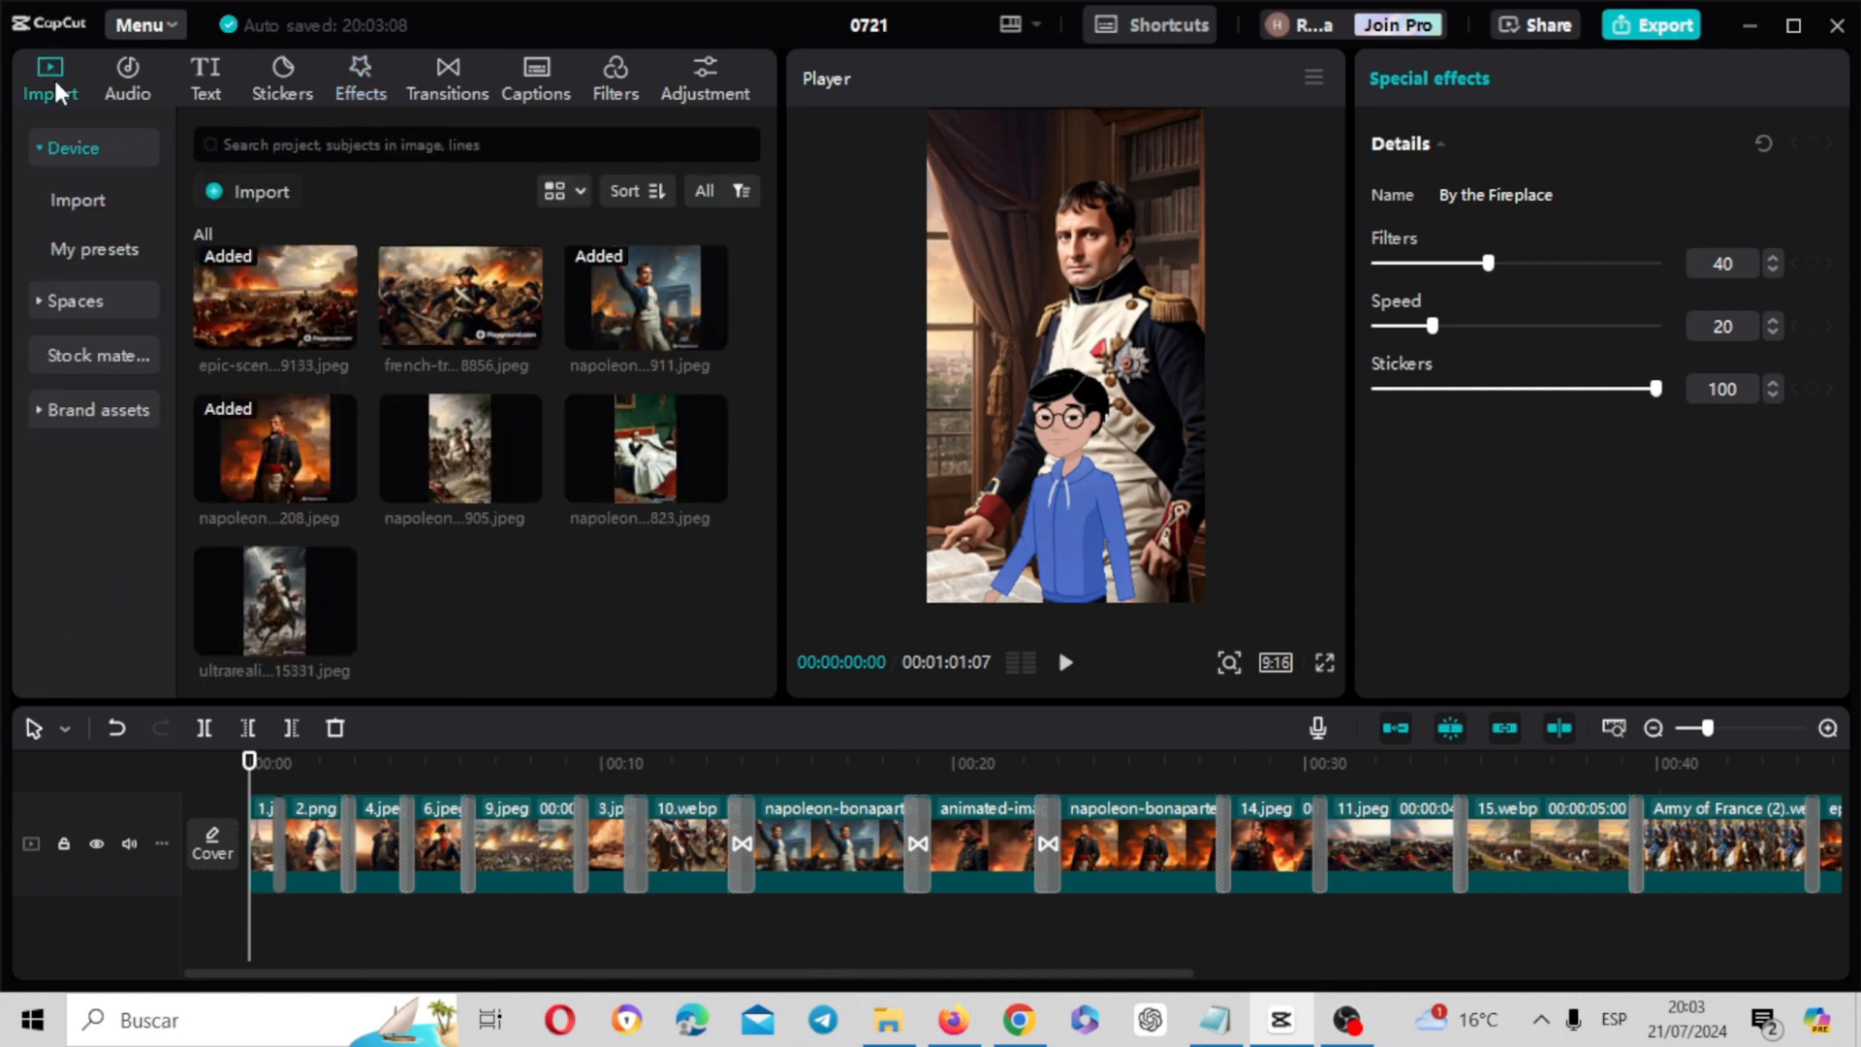
left_click(229, 188)
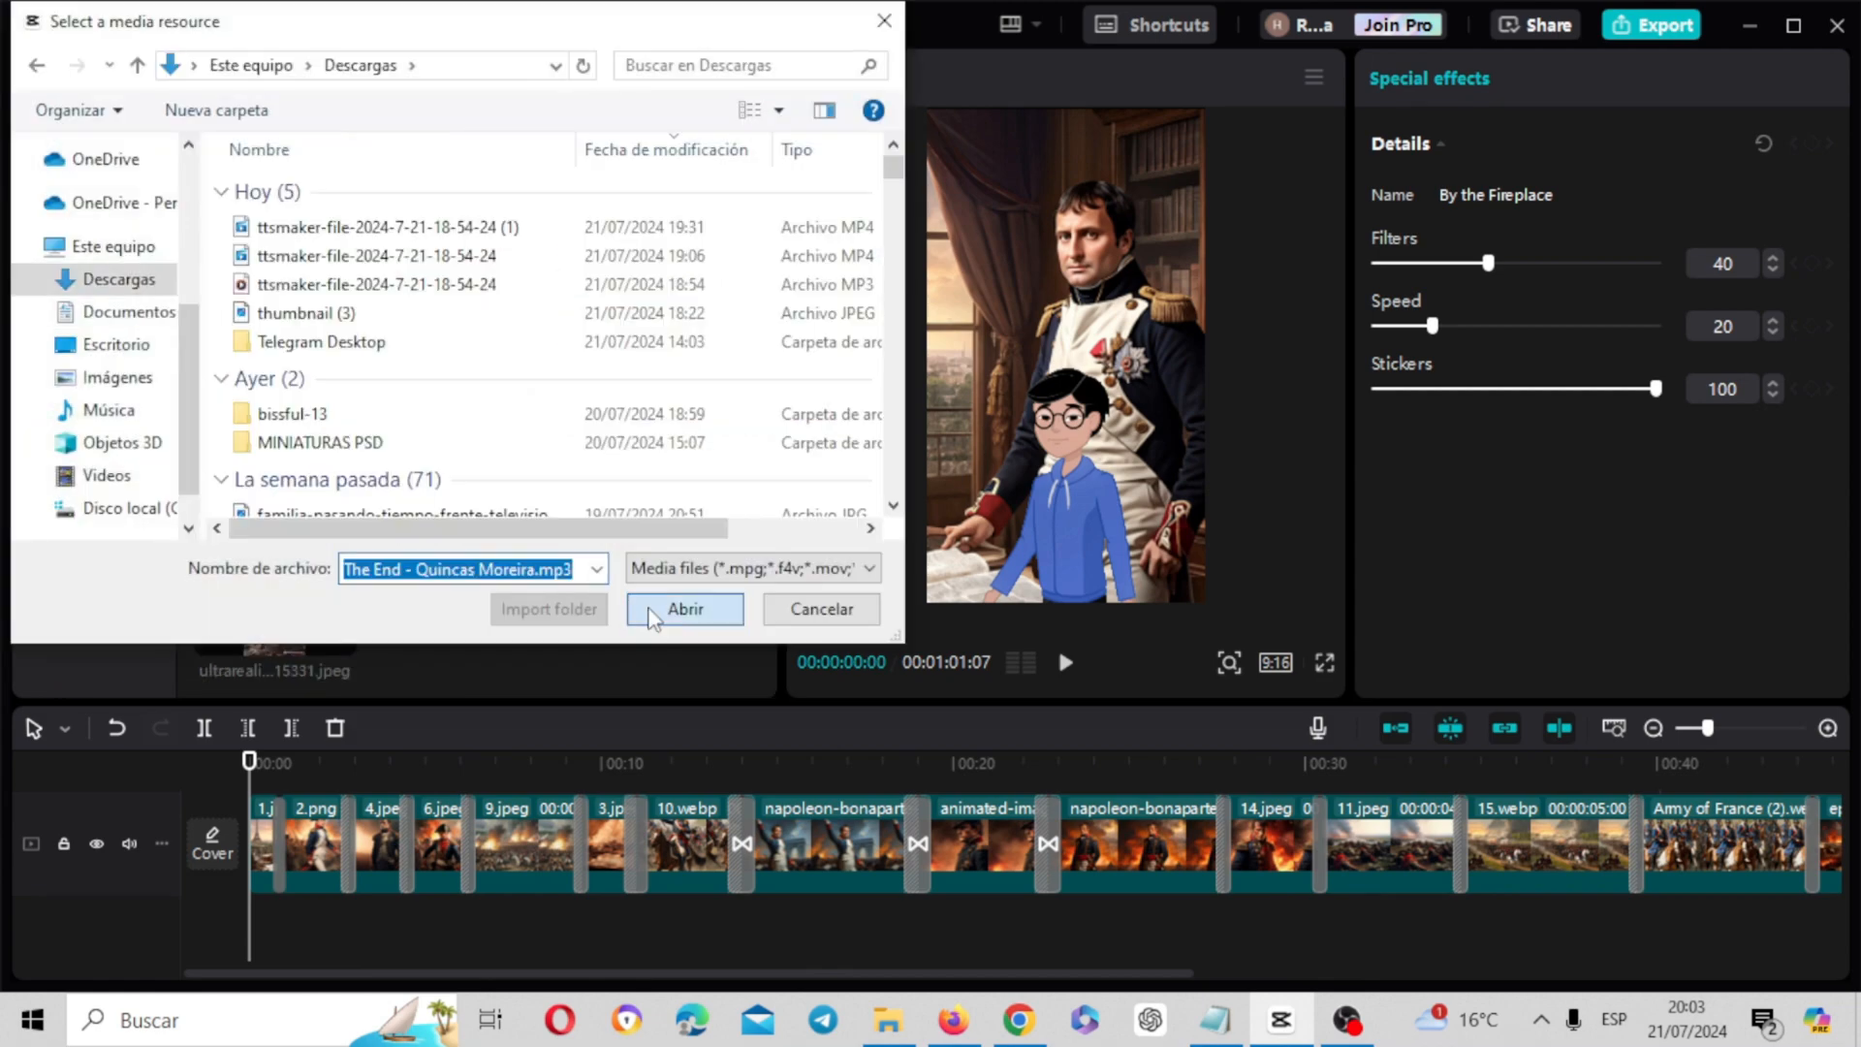
left_click(647, 609)
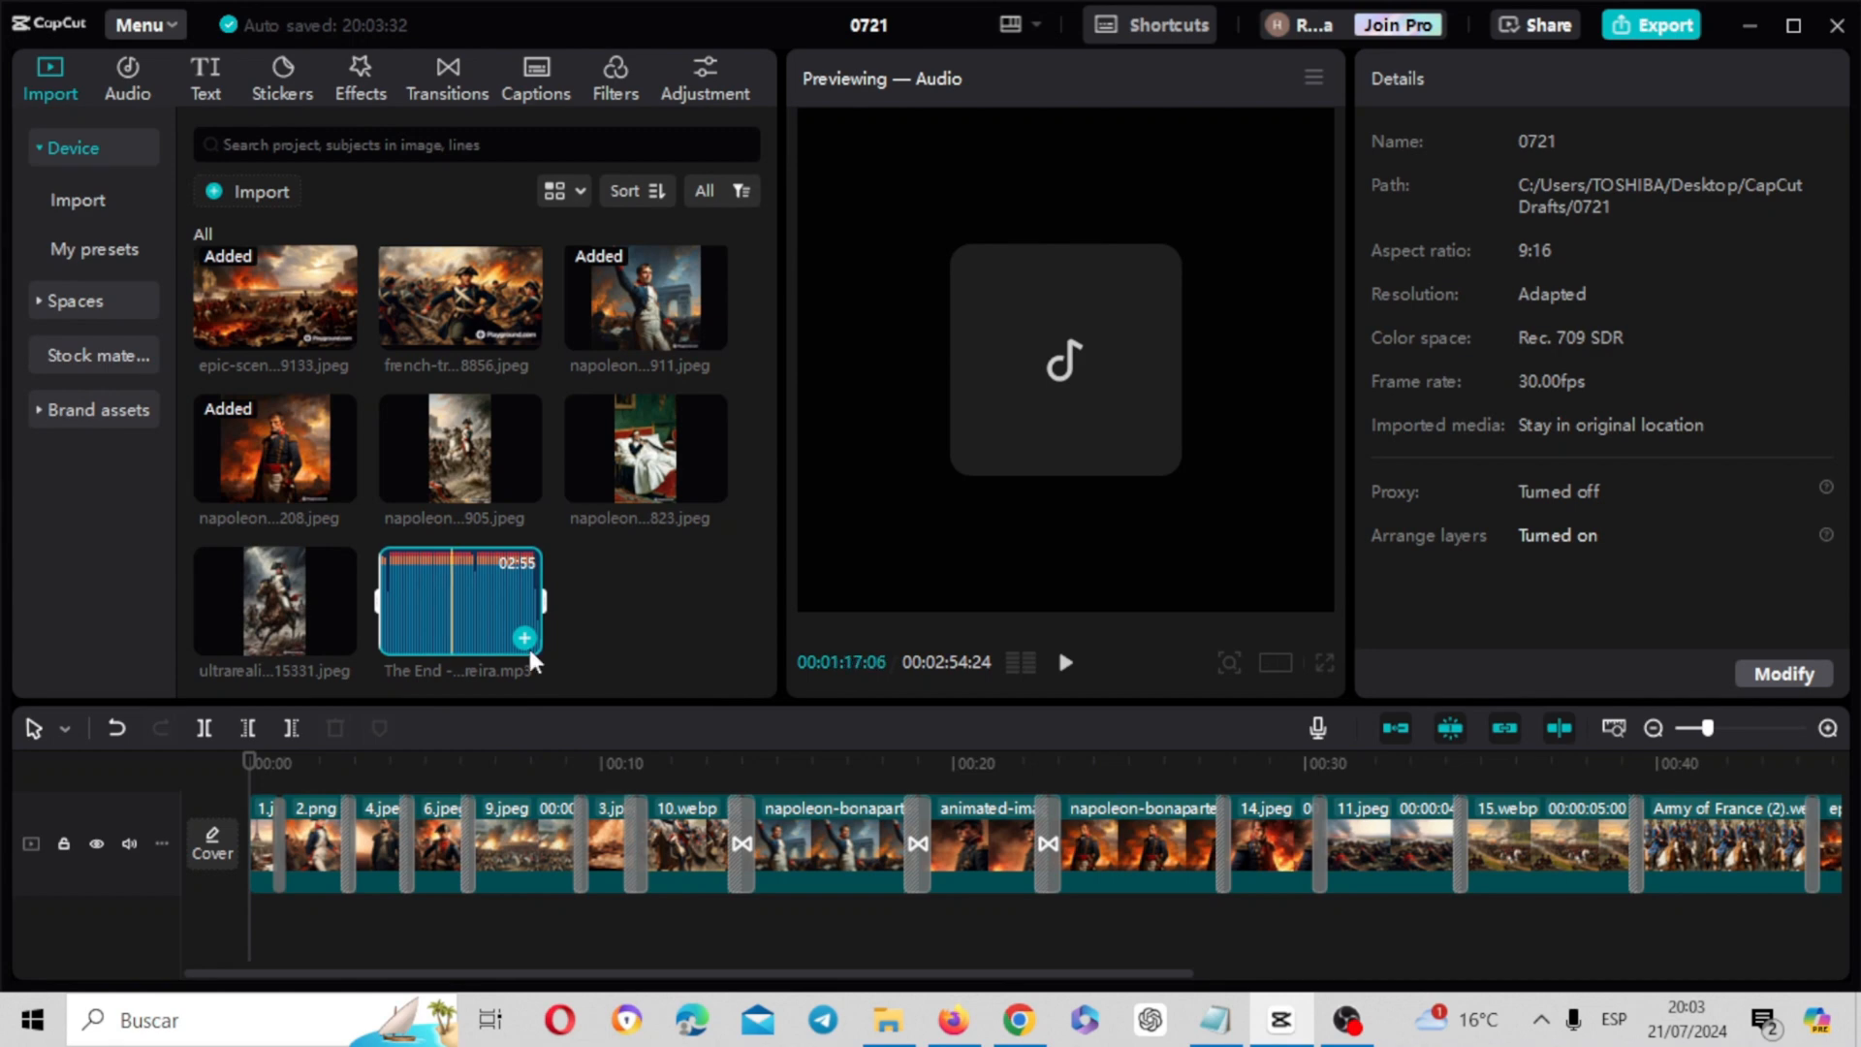
left_click_drag(528, 643, 246, 923)
Lower the background music clip's volume to -25.7 dB, play the mix and scrub further into the video
left_click(411, 936)
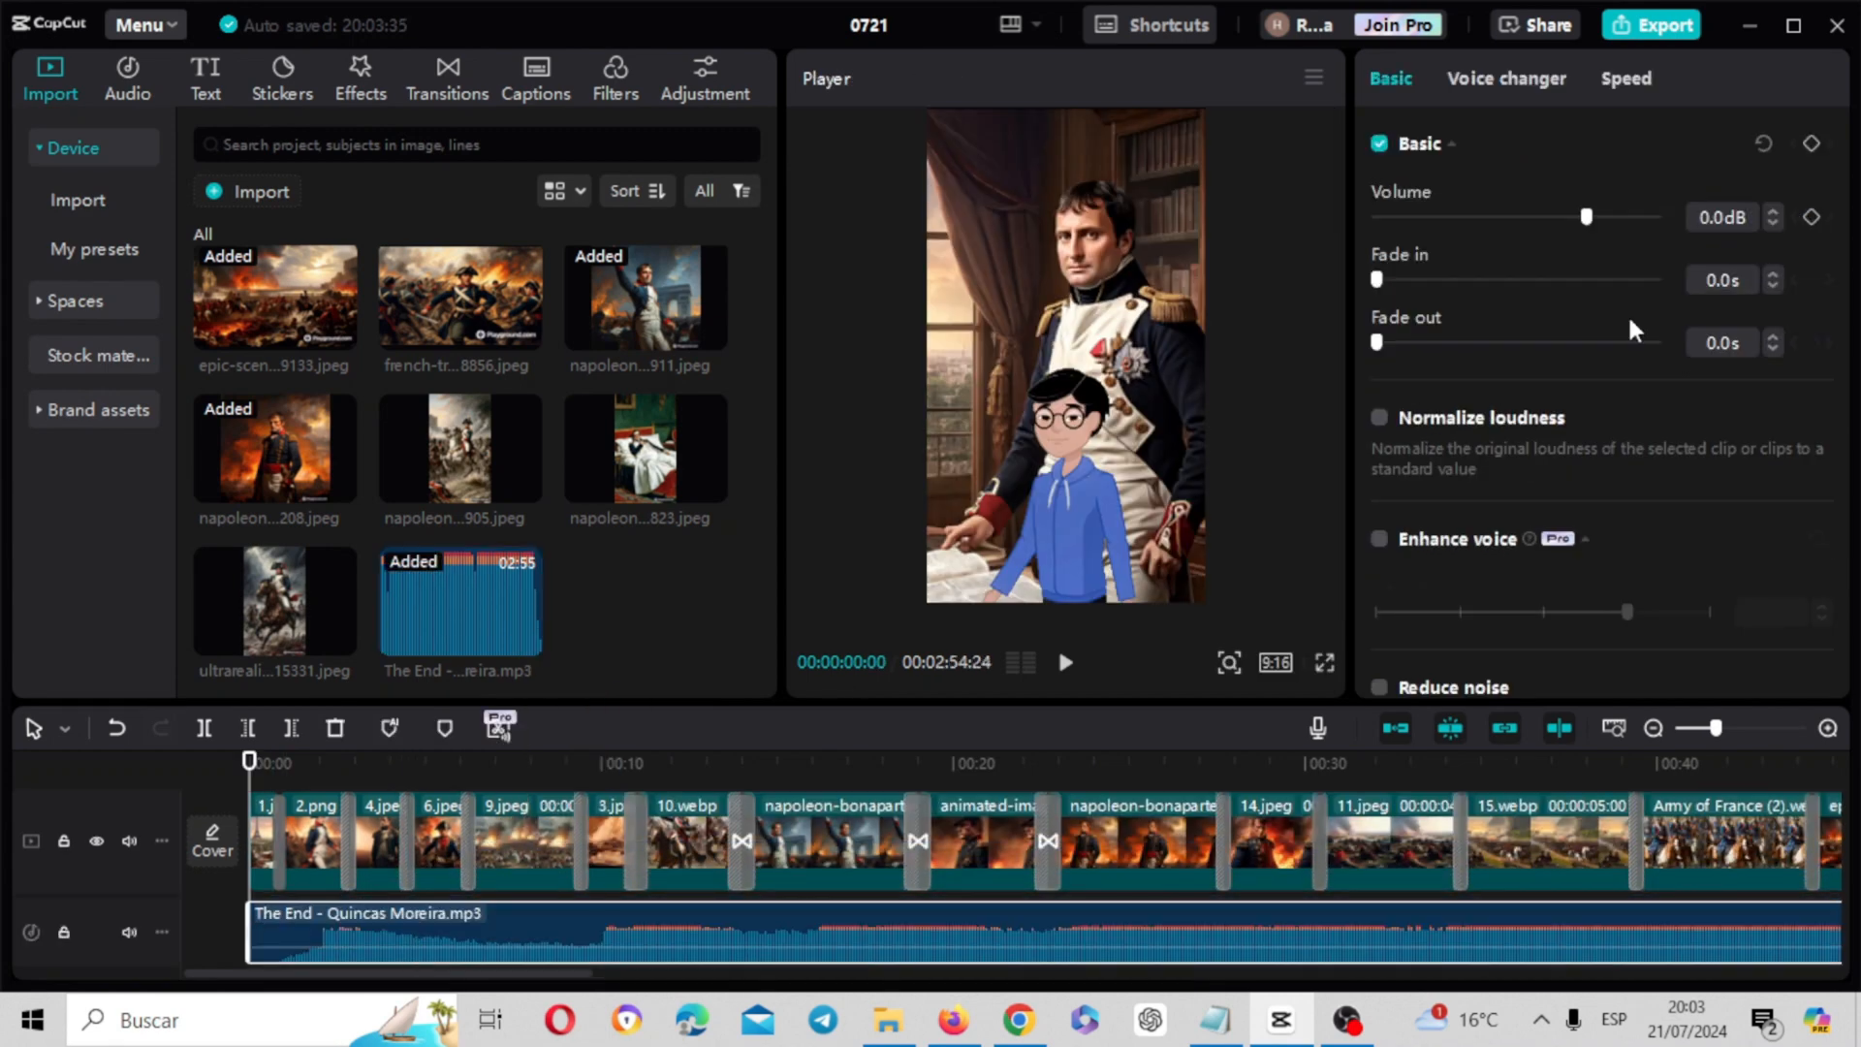
left_click_drag(1585, 215, 1492, 221)
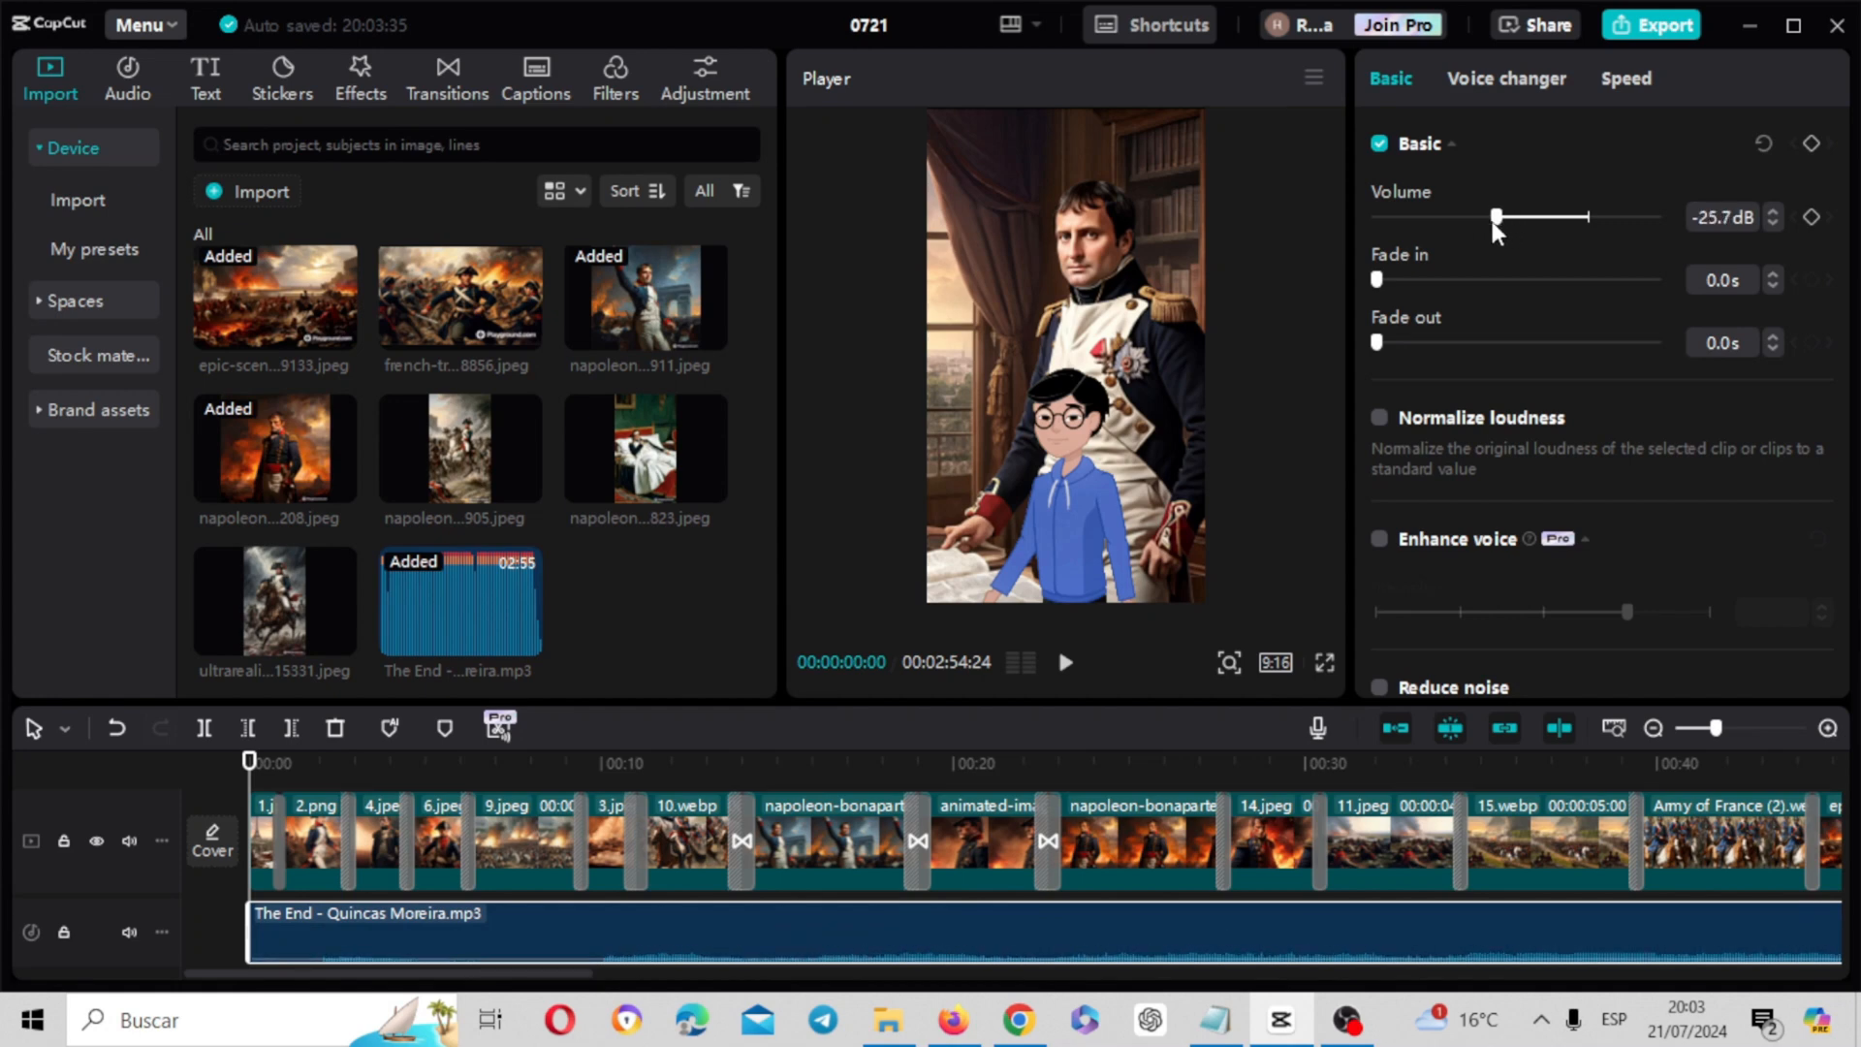
left_click(1070, 666)
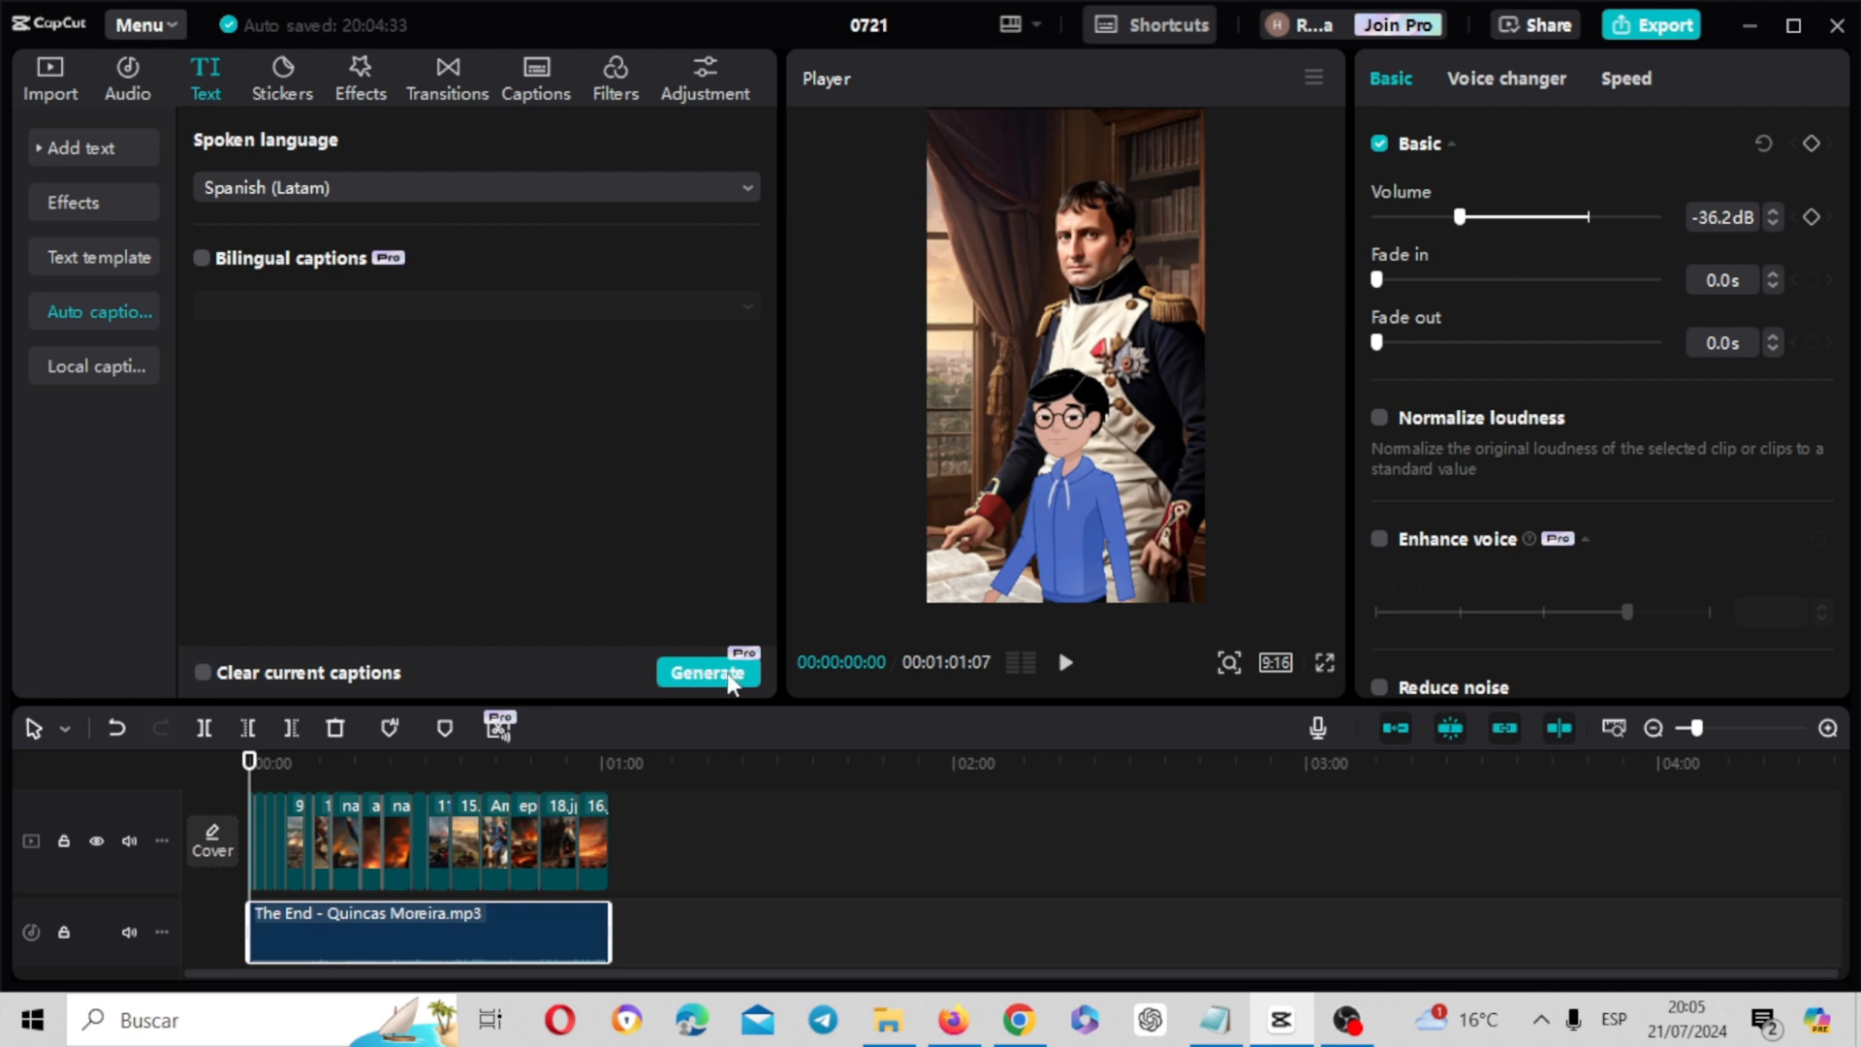
left_click_drag(249, 761, 524, 761)
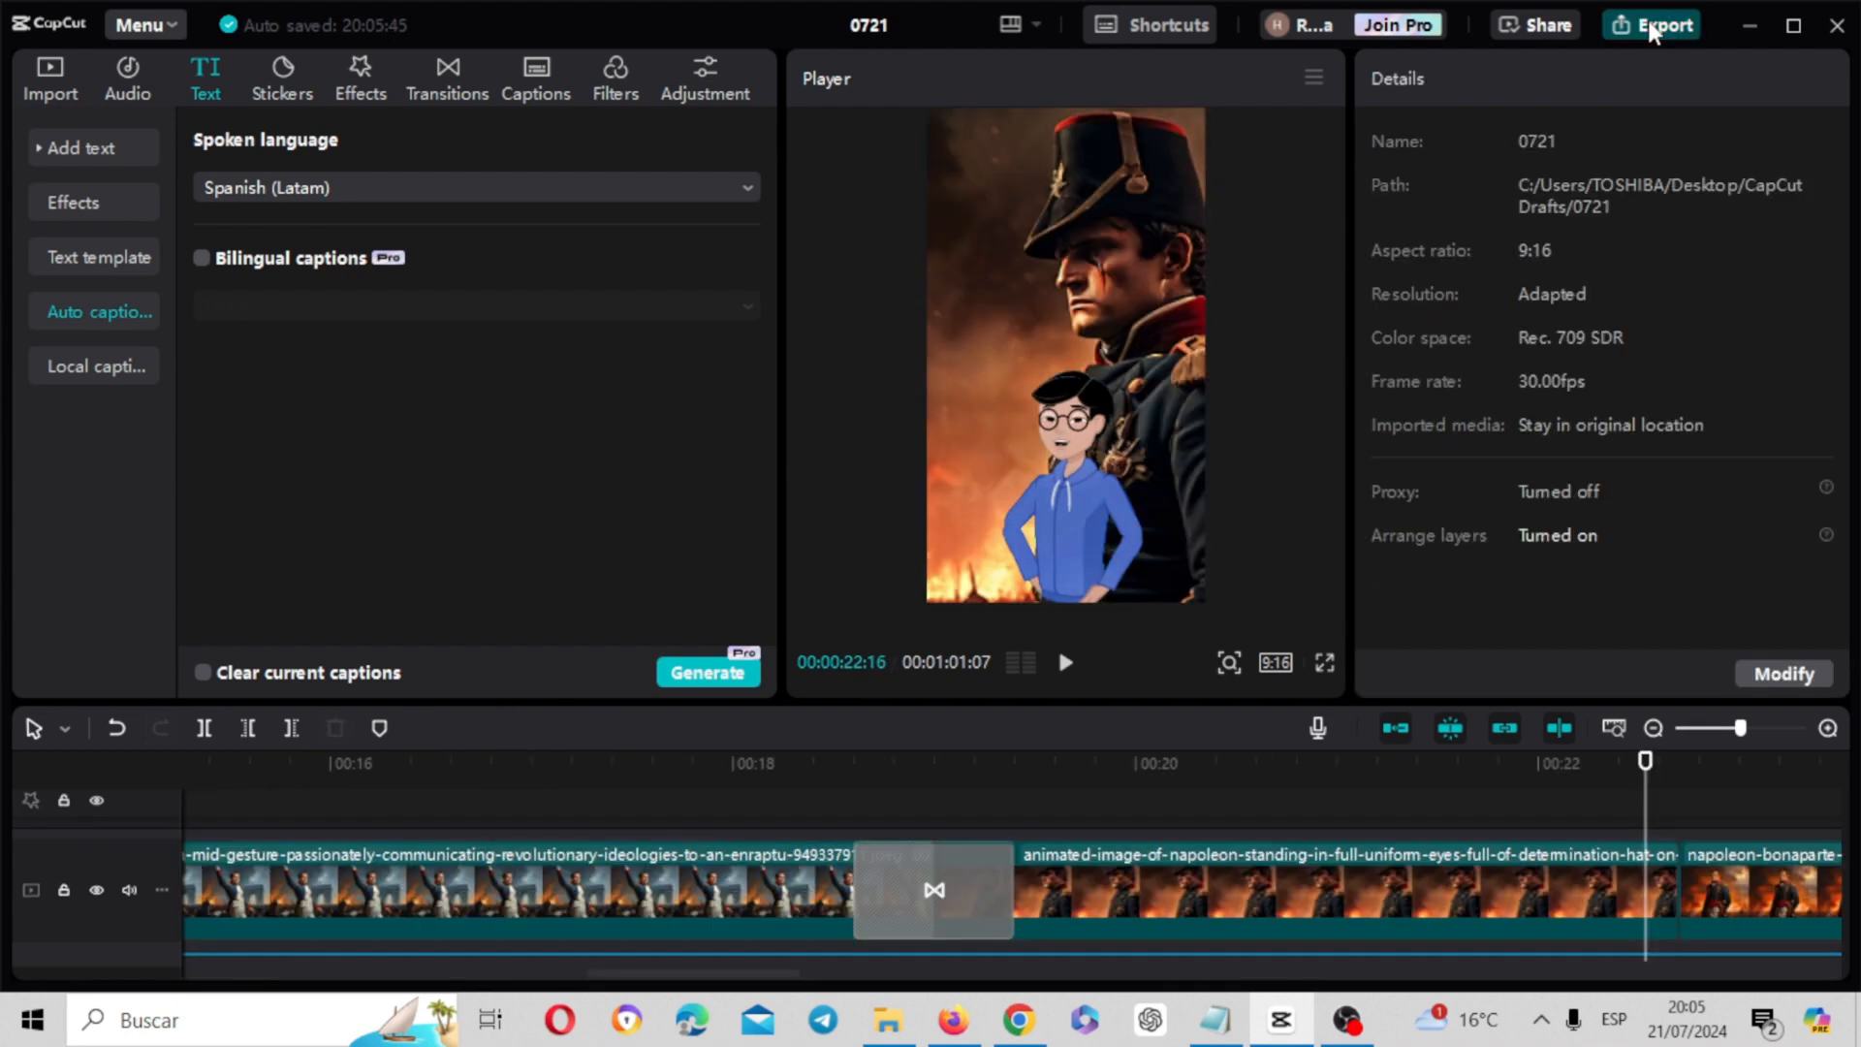
Export the video under the name "napoleon historia" and dismiss the sharing options without posting it
left_click(1653, 29)
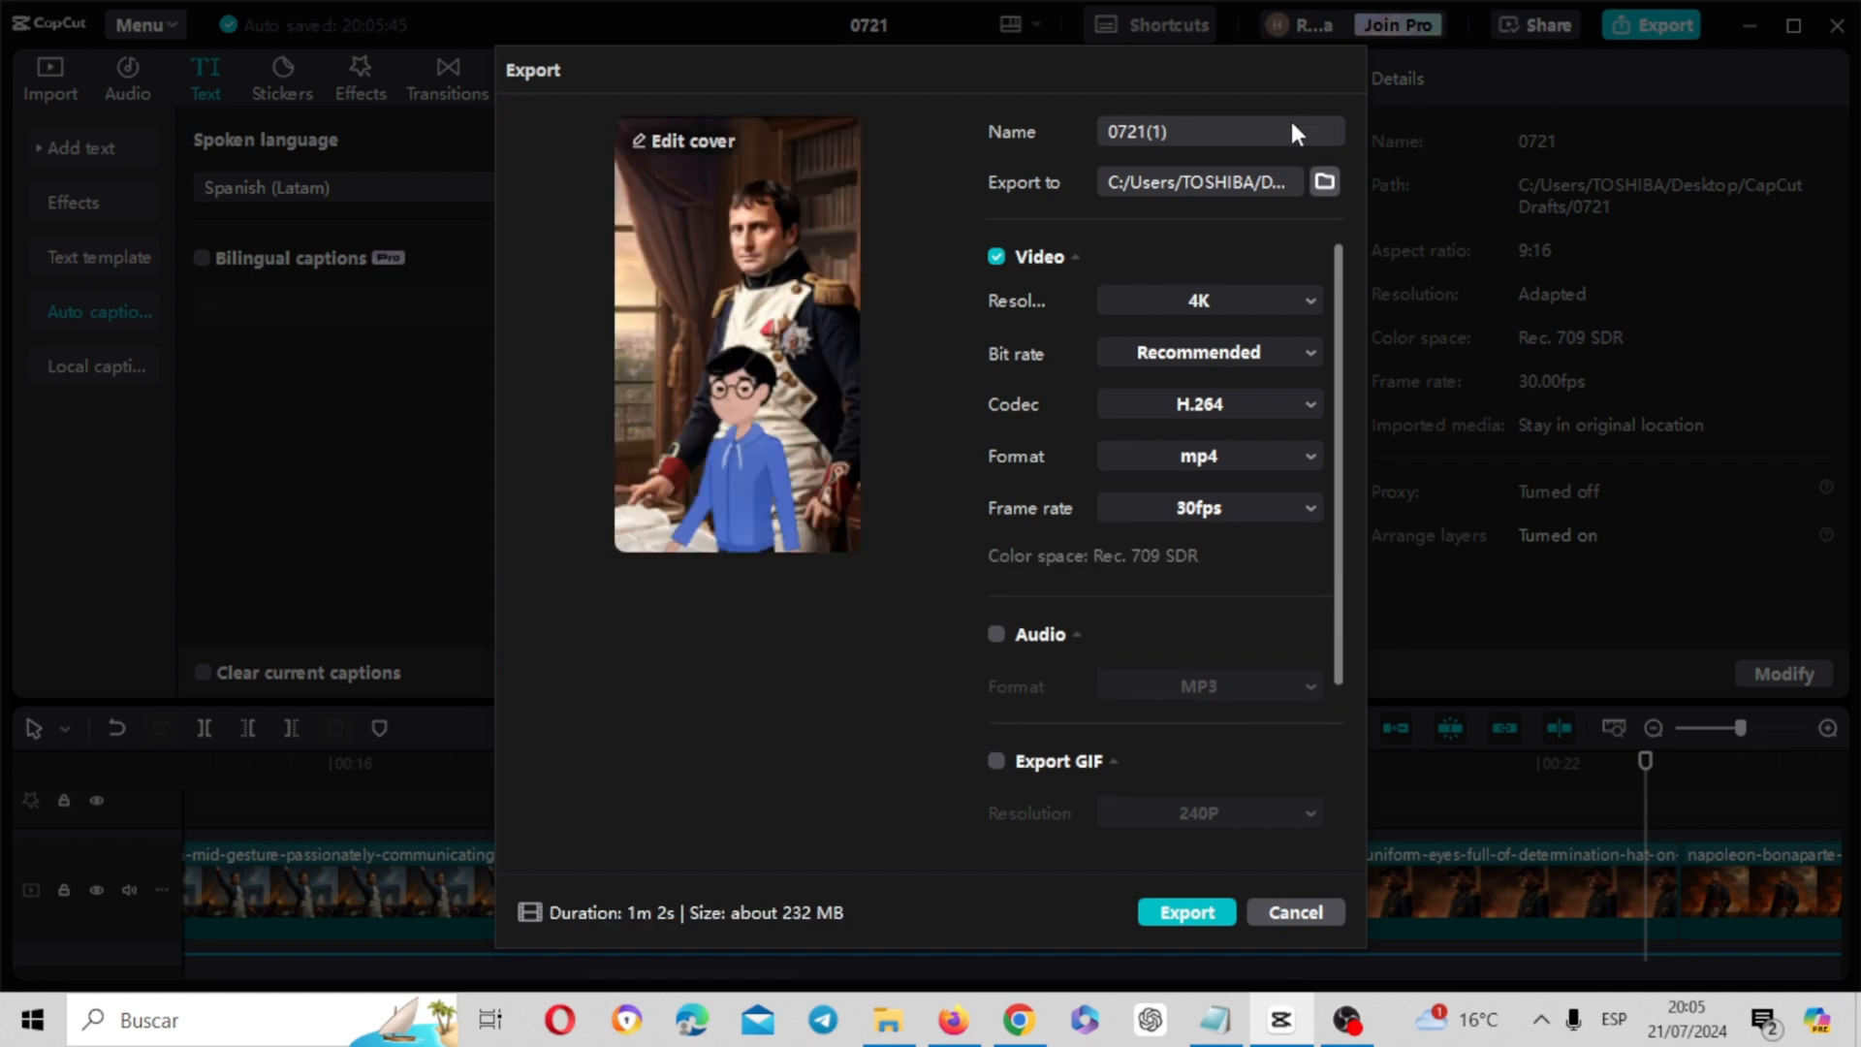
left_click_drag(1198, 126, 1062, 121)
type("napoleon historia")
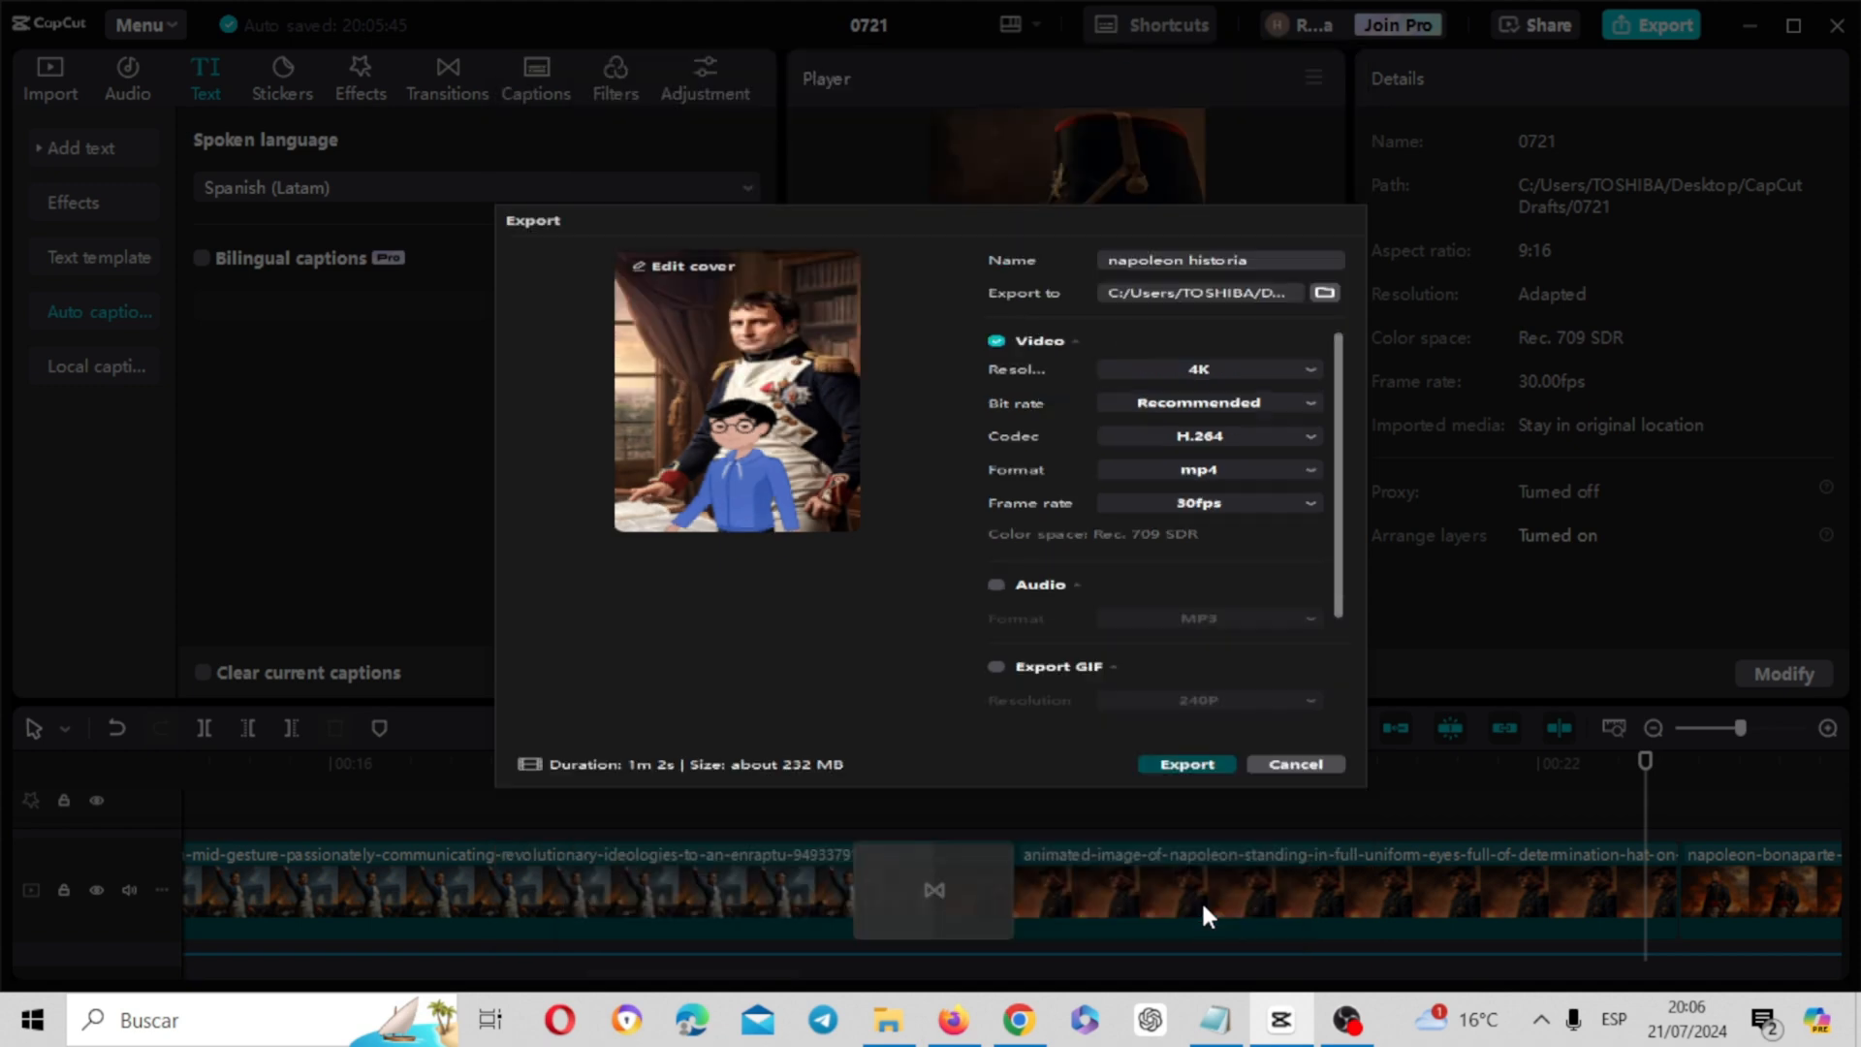
left_click(1185, 761)
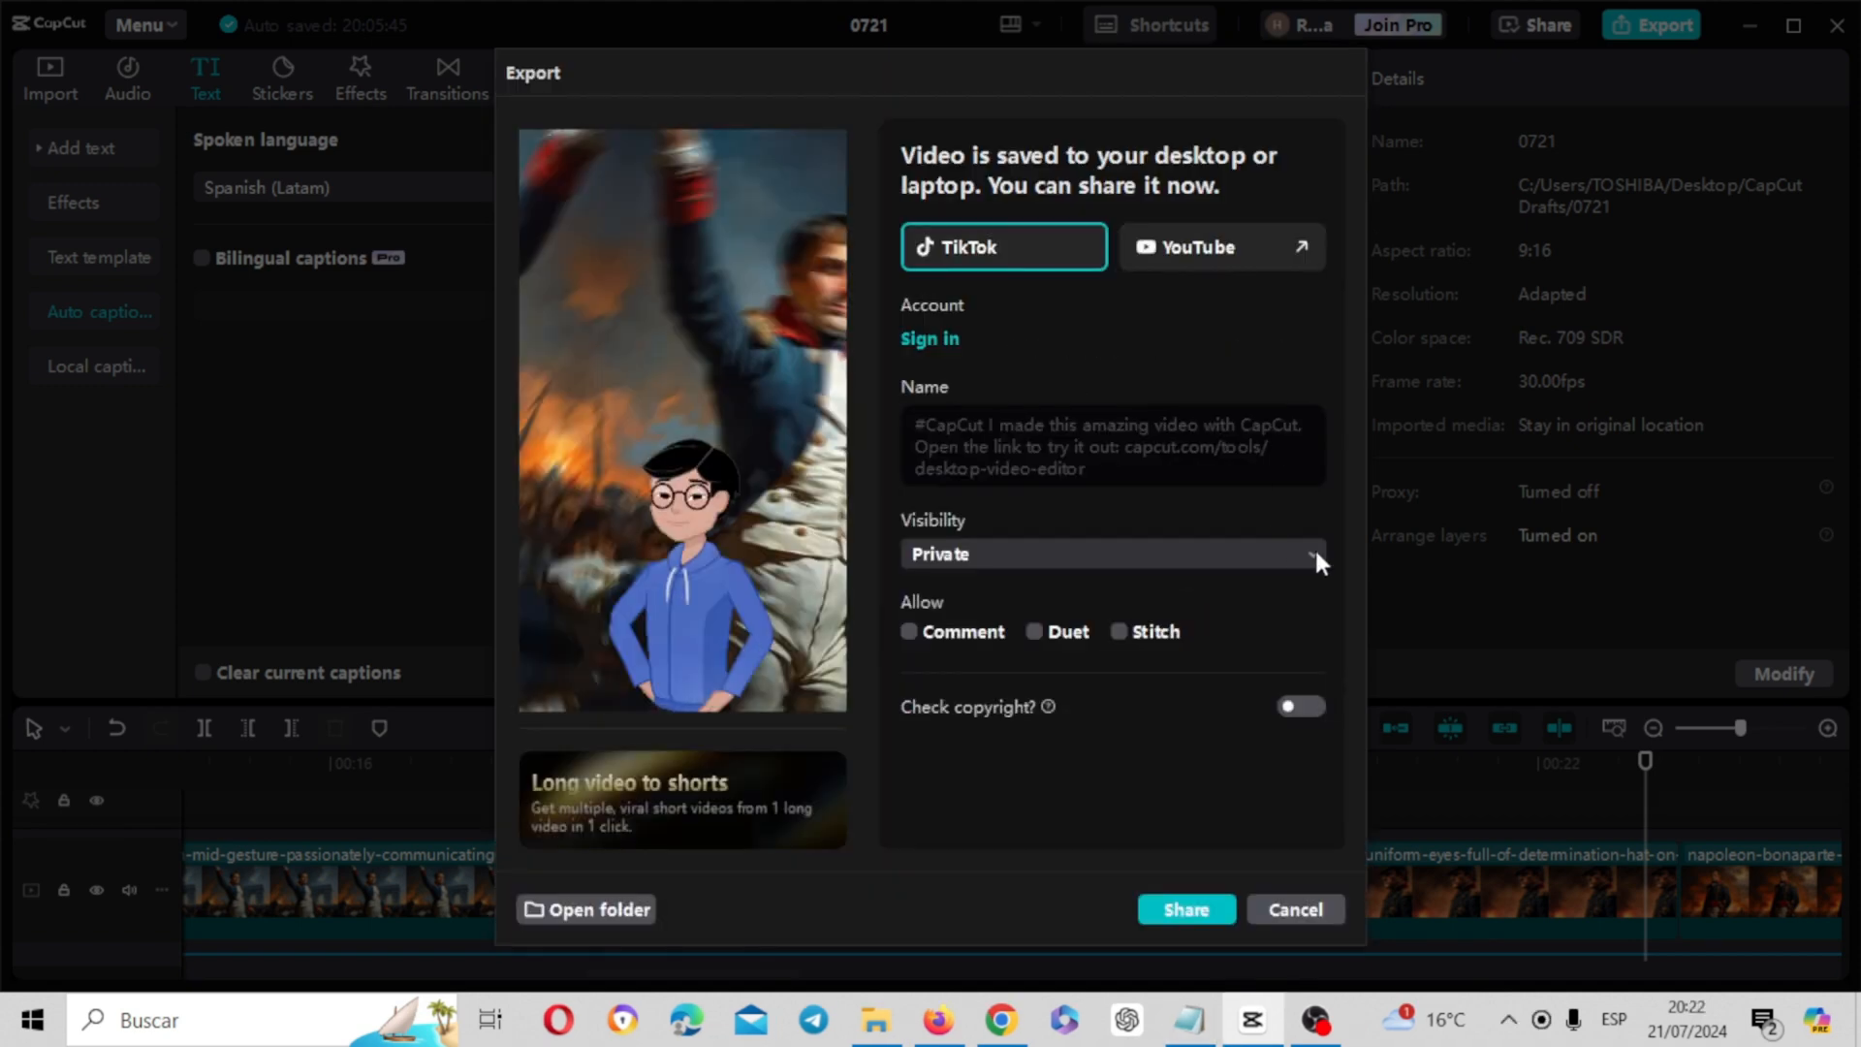
left_click(1296, 909)
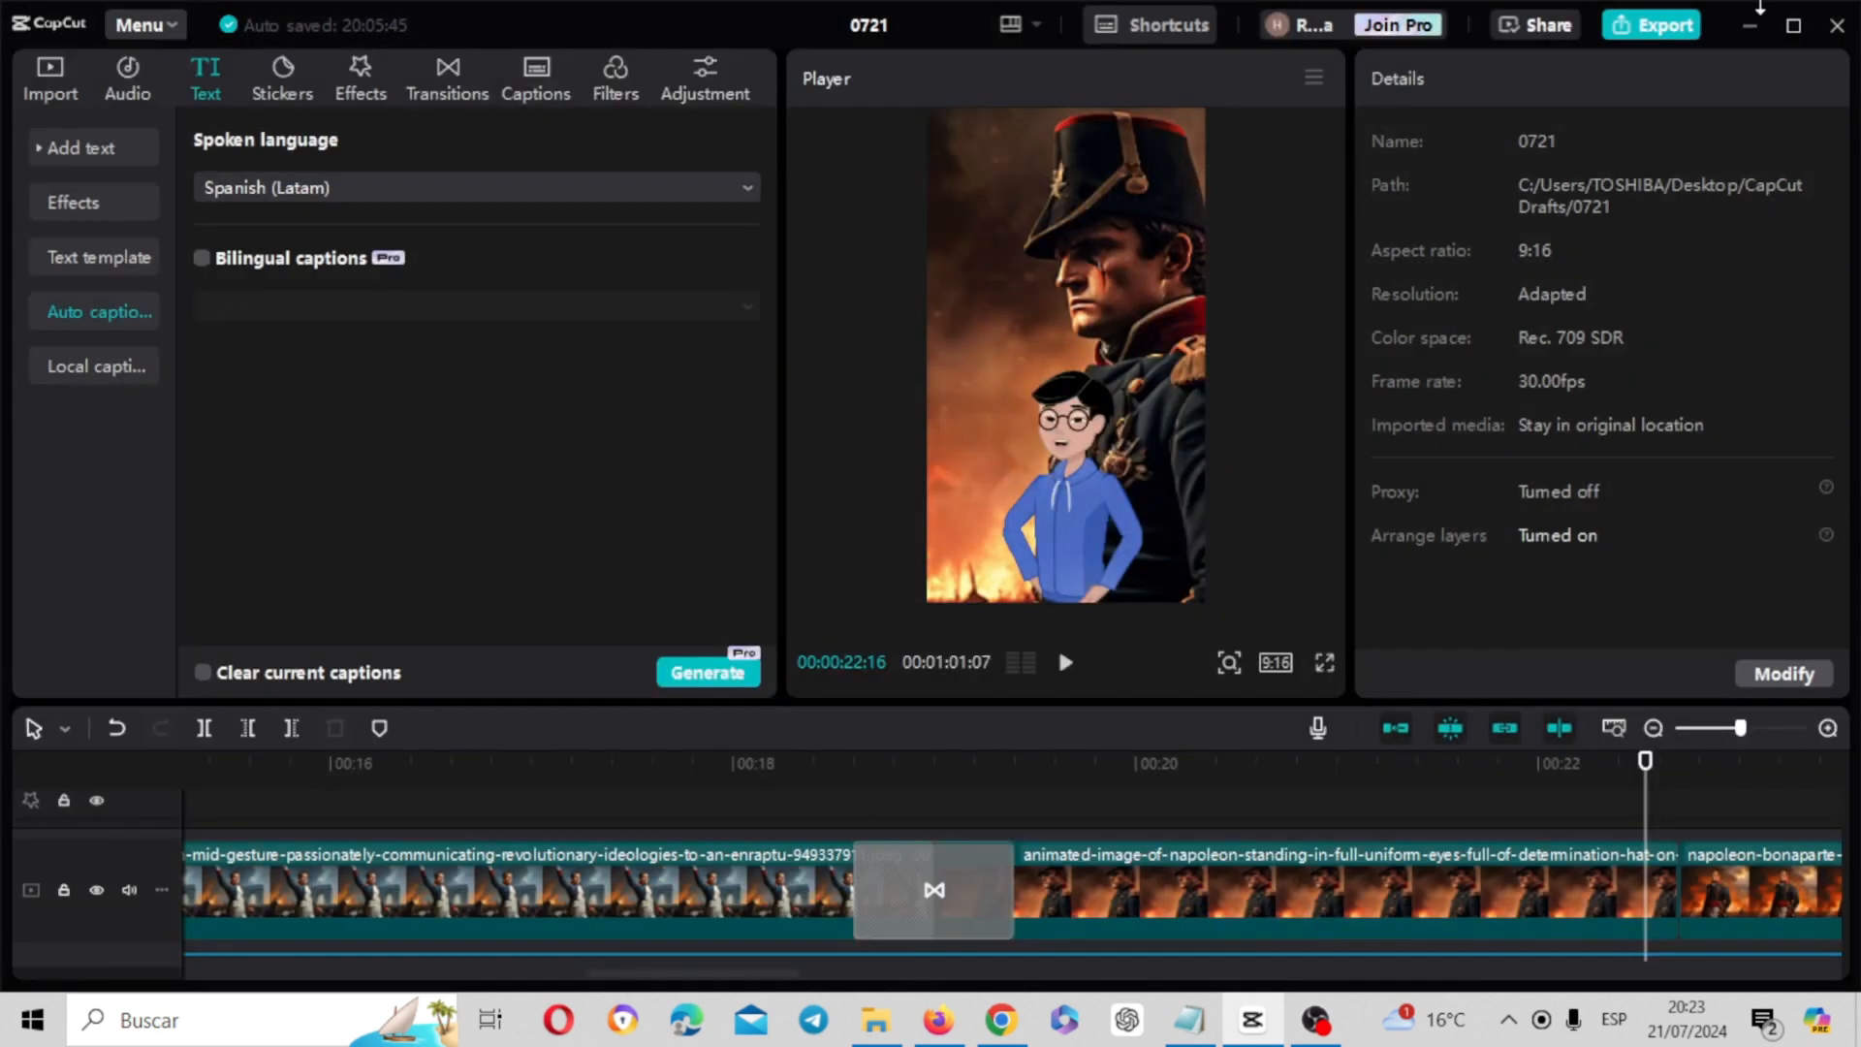